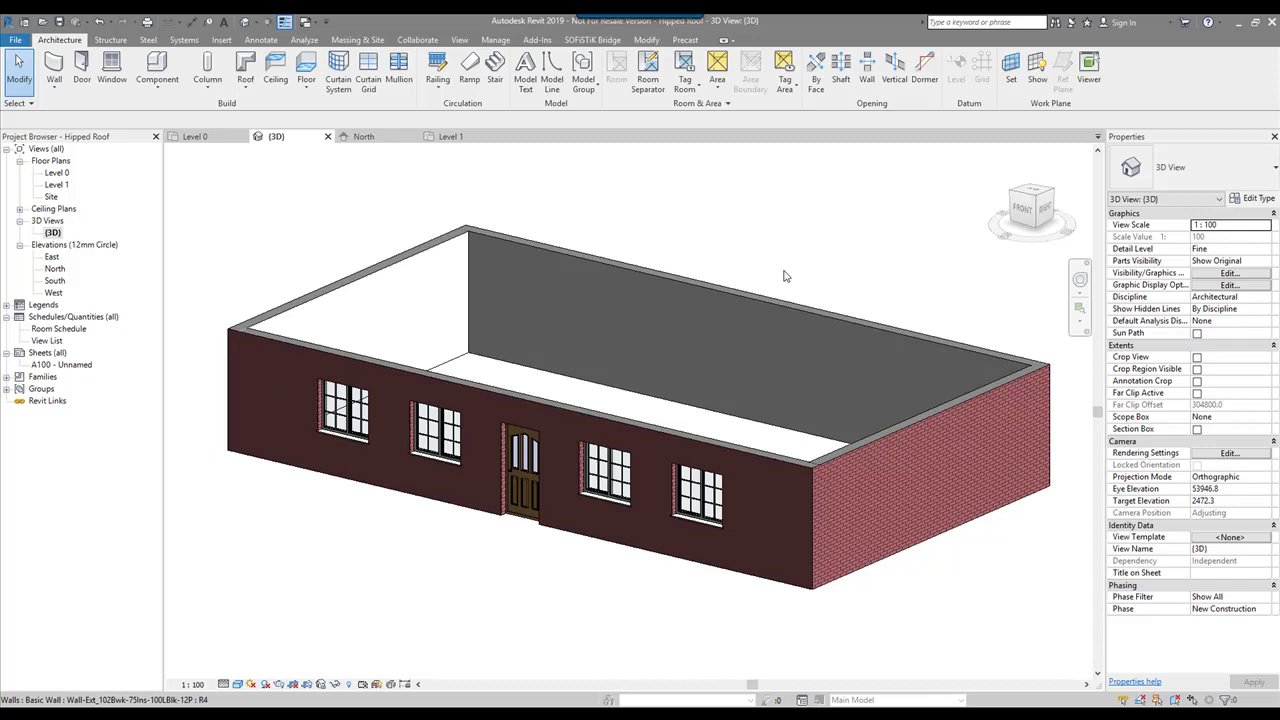
Start a roof by footprint on Level 1 and sketch a rectangular, slope-defining boundary offset 300 mm outside the building's walls.
{"action": "scroll", "coordinate": [375, 447], "scroll_direction": "down", "scroll_amount": 3}
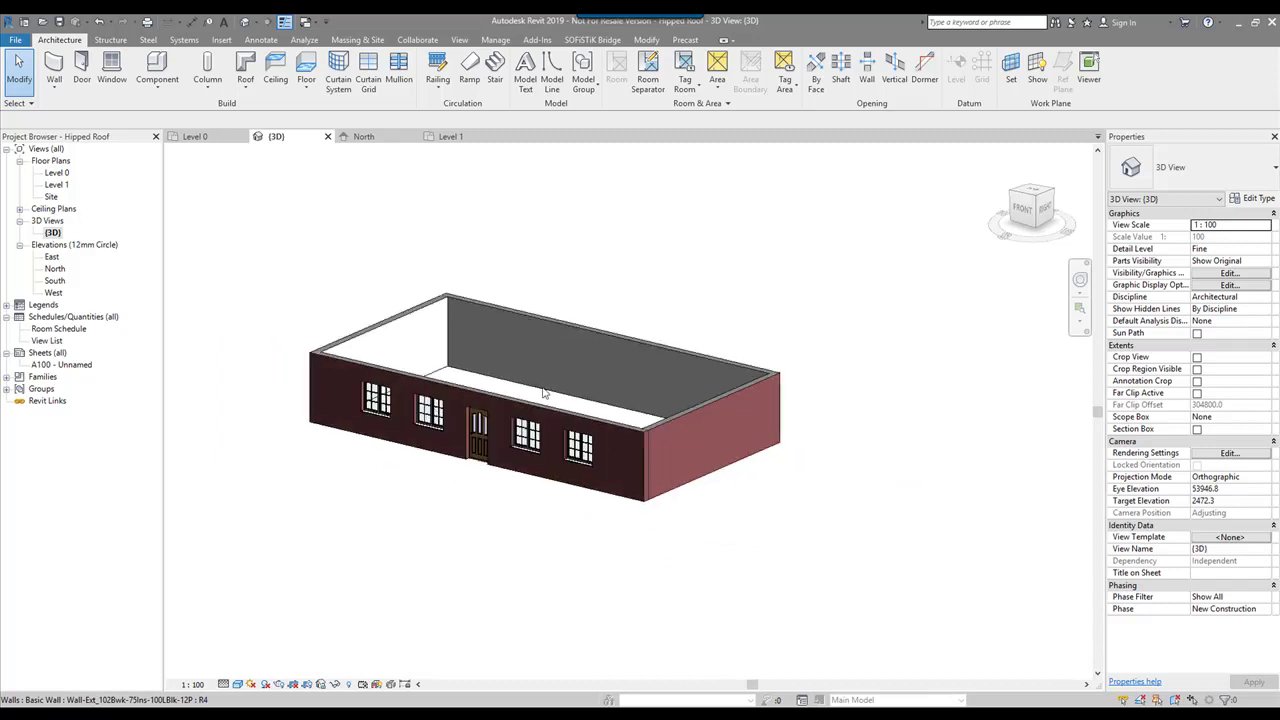
{"action": "double_click", "coordinate": [52, 185]}
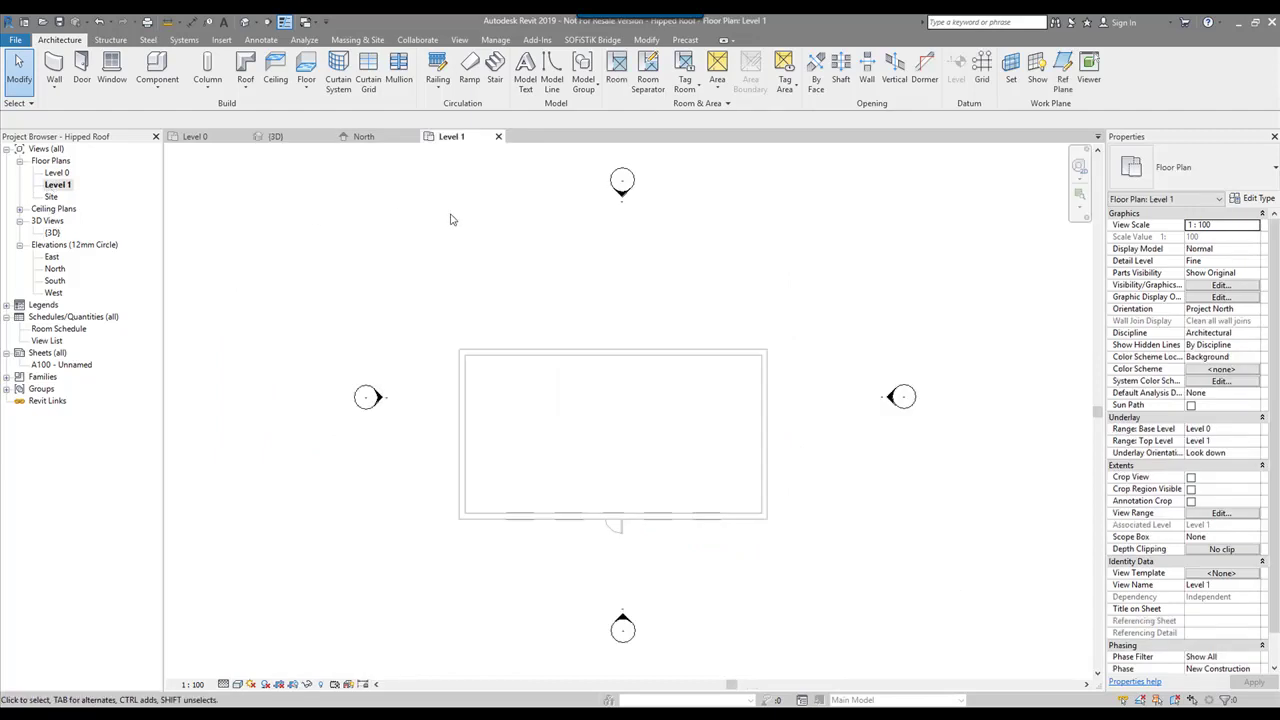
{"action": "left_click", "coordinate": [246, 70]}
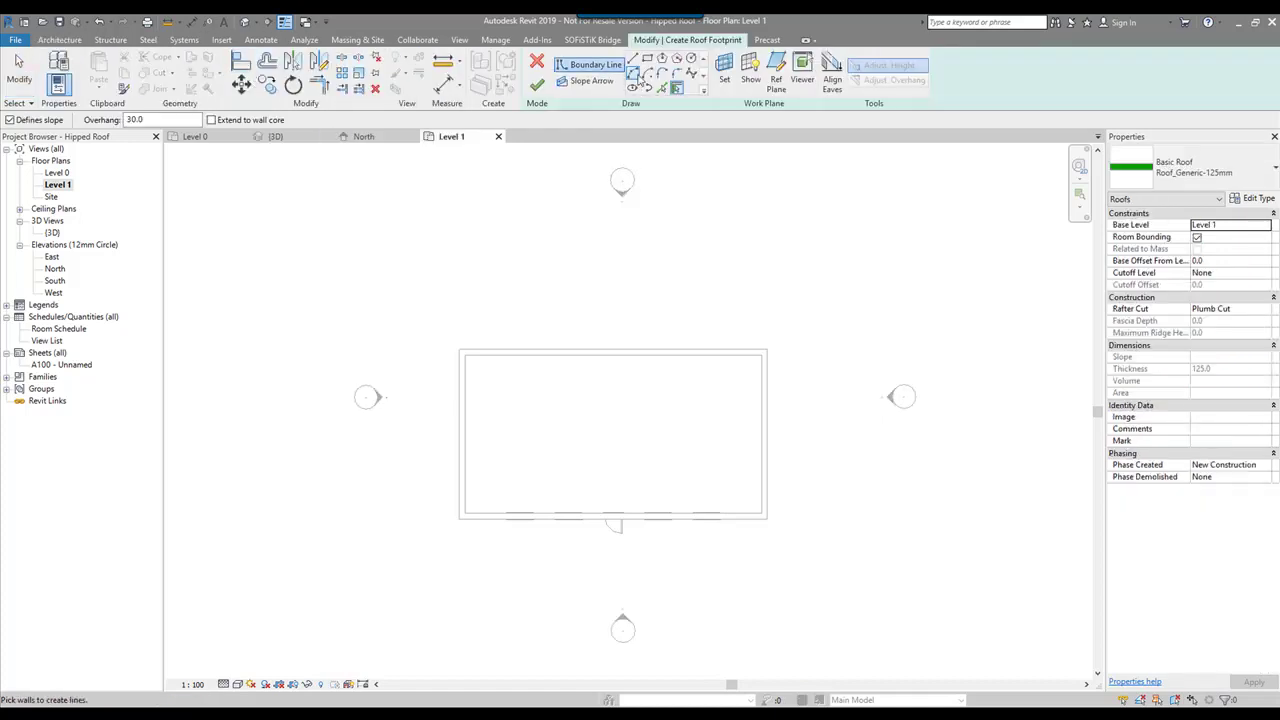
{"action": "left_click", "coordinate": [648, 62]}
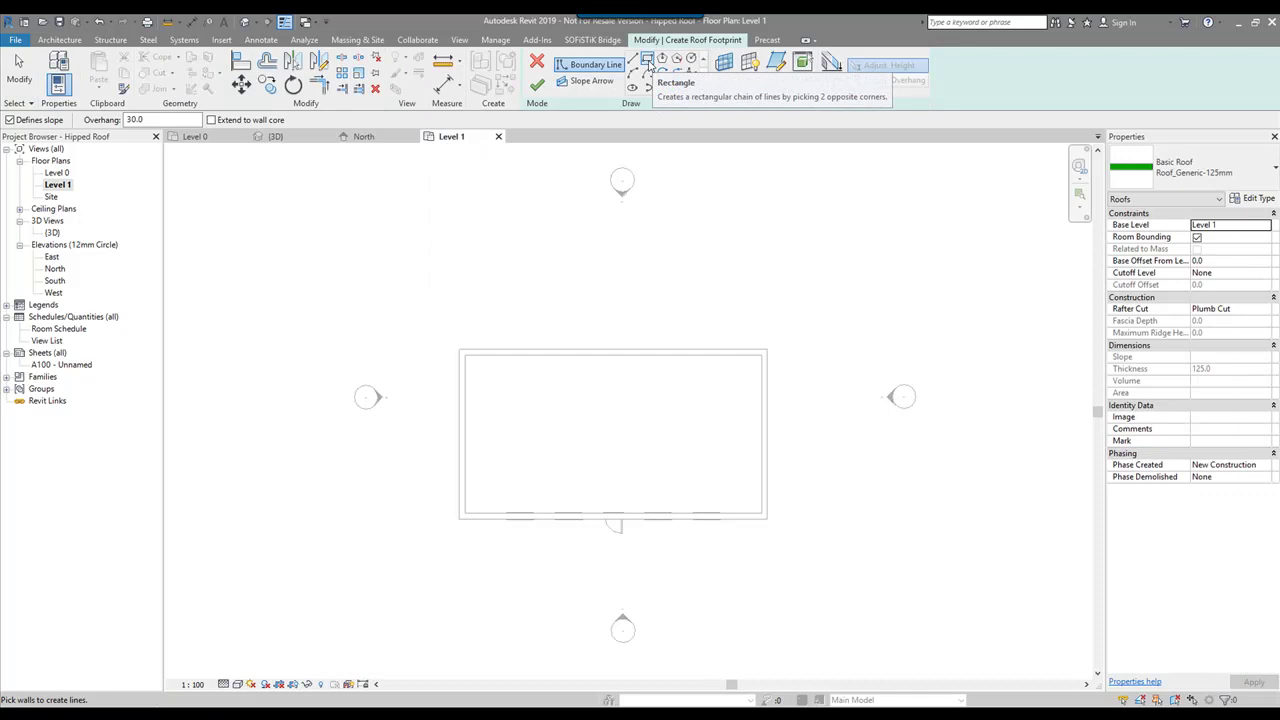
{"action": "left_click", "coordinate": [648, 64]}
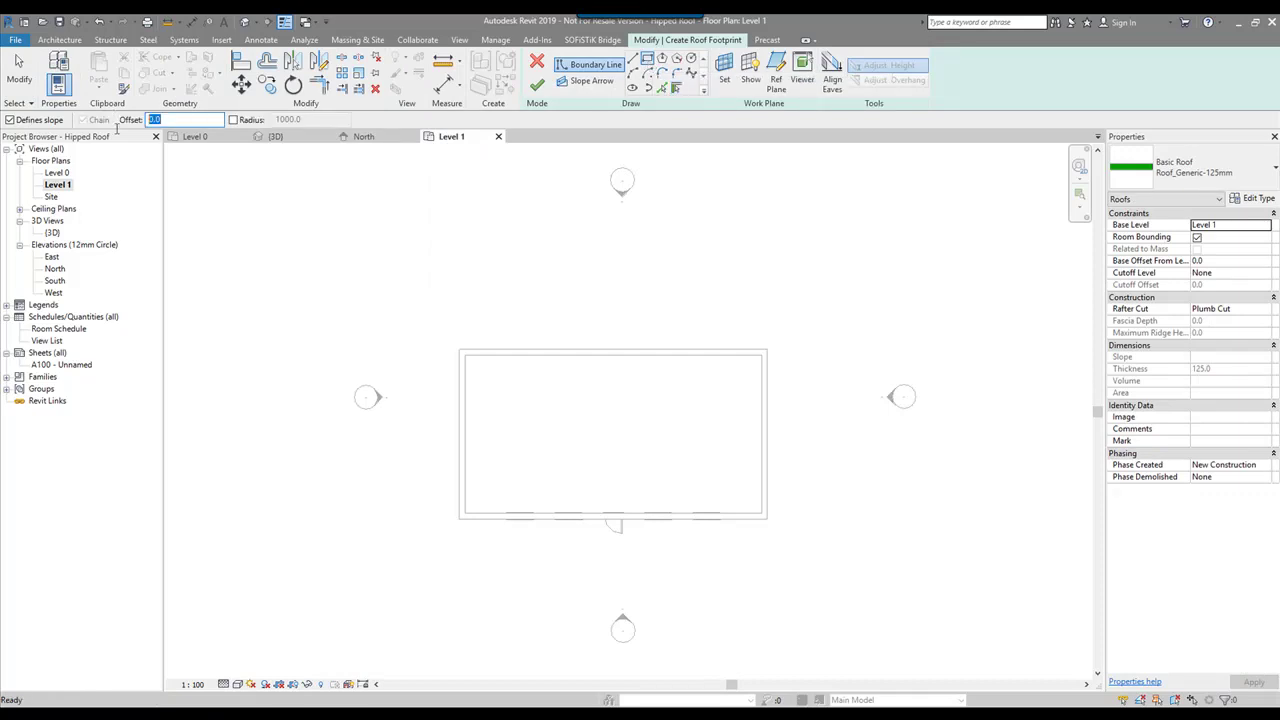
{"action": "left_click", "coordinate": [160, 120]}
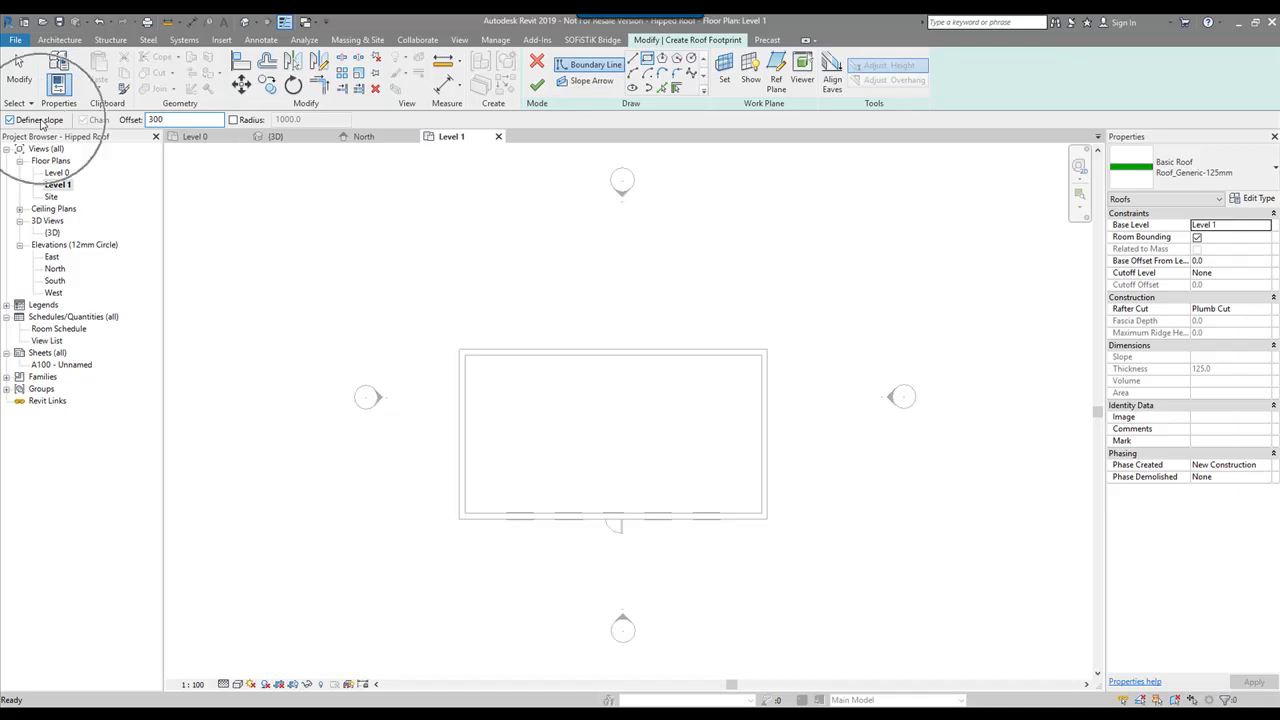
{"action": "left_click", "coordinate": [454, 345]}
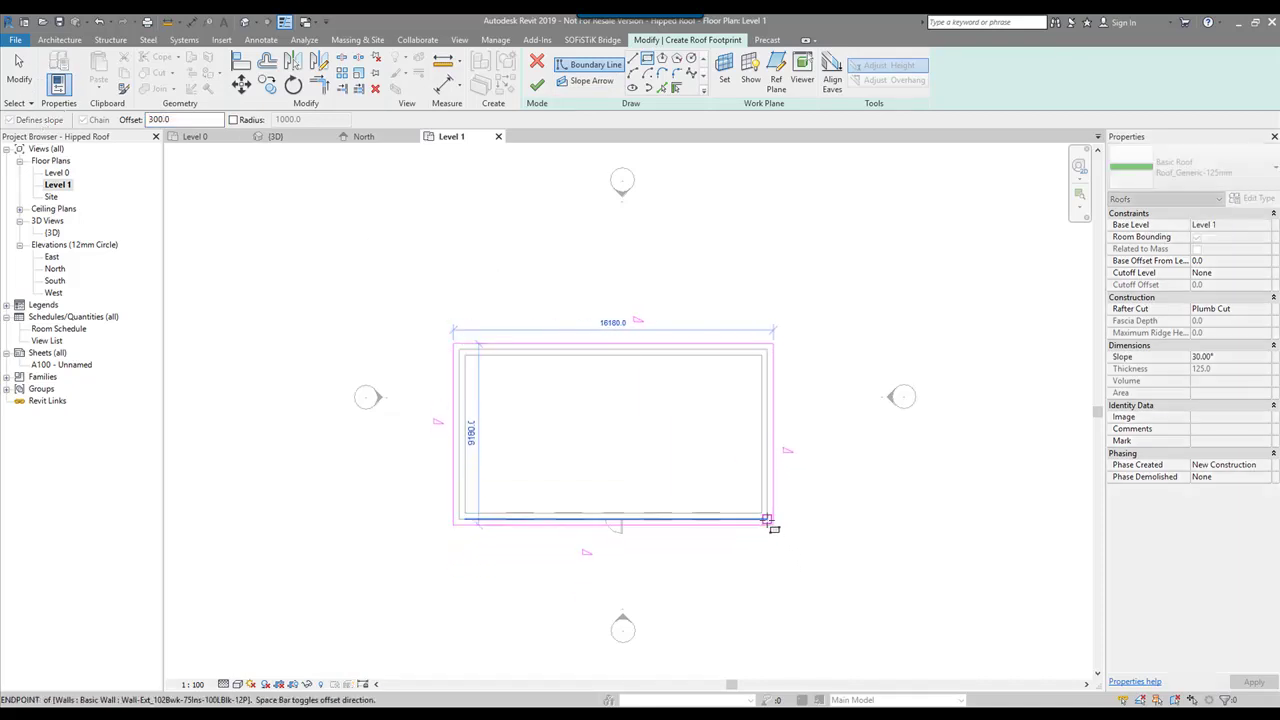
{"action": "left_click", "coordinate": [772, 523]}
{"action": "key", "text": "Escape"}
{"action": "key", "text": "Escape"}
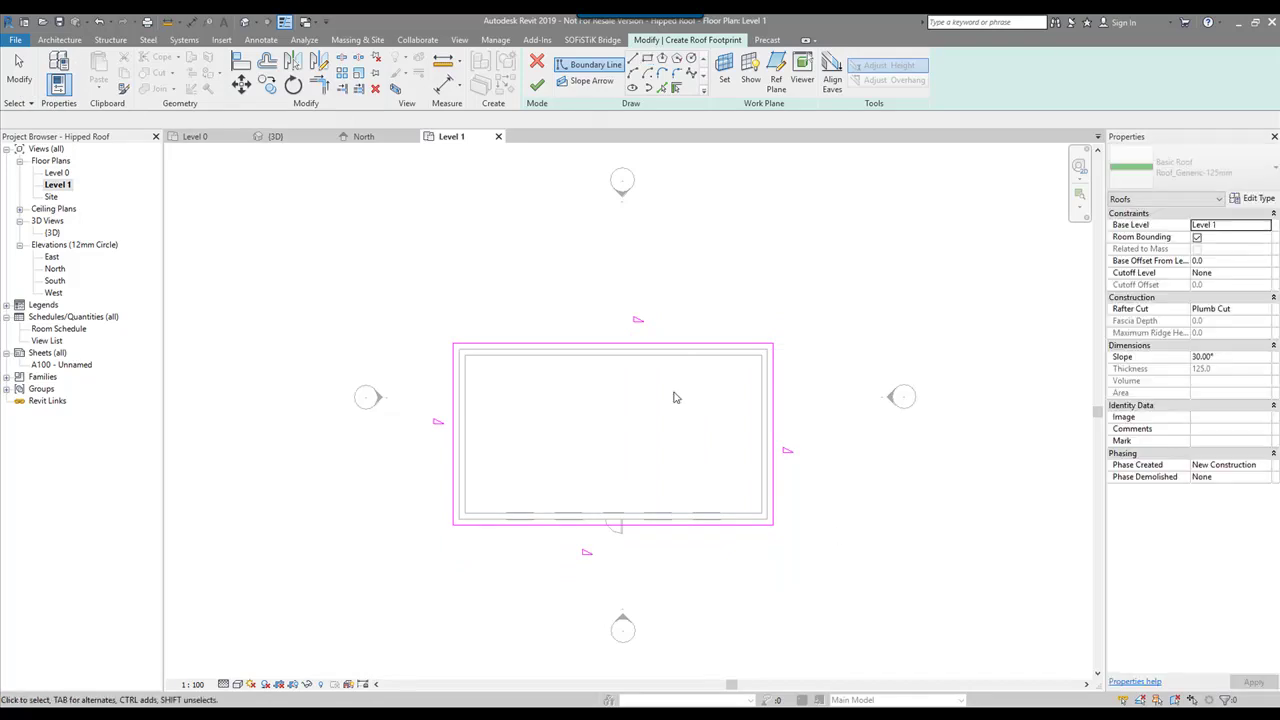
Review the slope of the boundary lines, finish the hipped roof, and show it in the 3D view.
{"action": "left_click", "coordinate": [646, 345]}
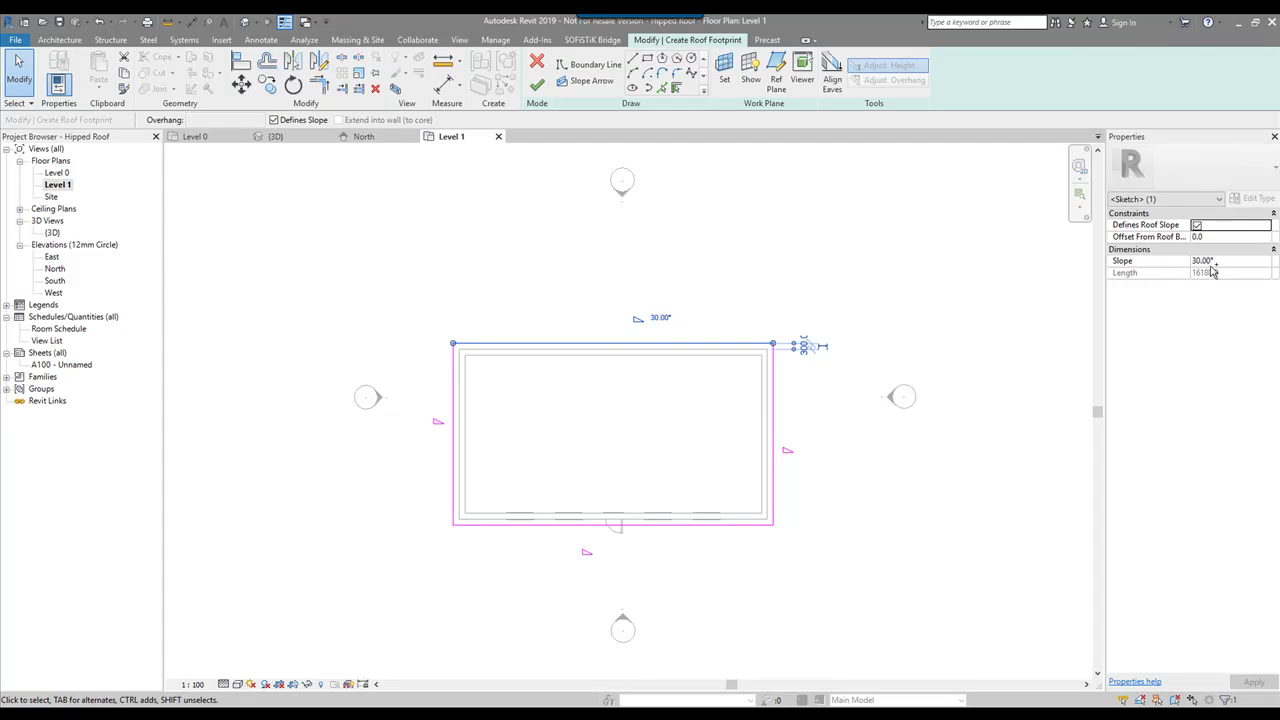
{"action": "left_click", "coordinate": [927, 257]}
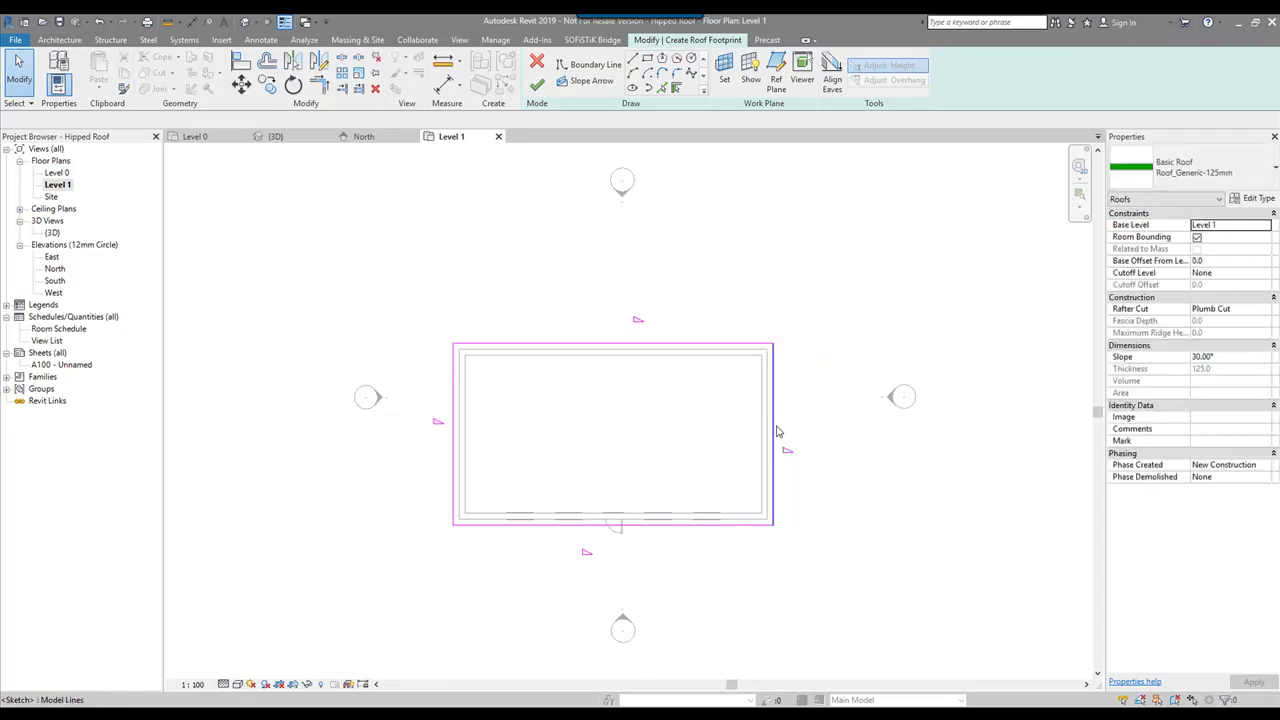
{"action": "left_click", "coordinate": [777, 427]}
{"action": "left_click", "coordinate": [723, 529]}
{"action": "left_click", "coordinate": [825, 380]}
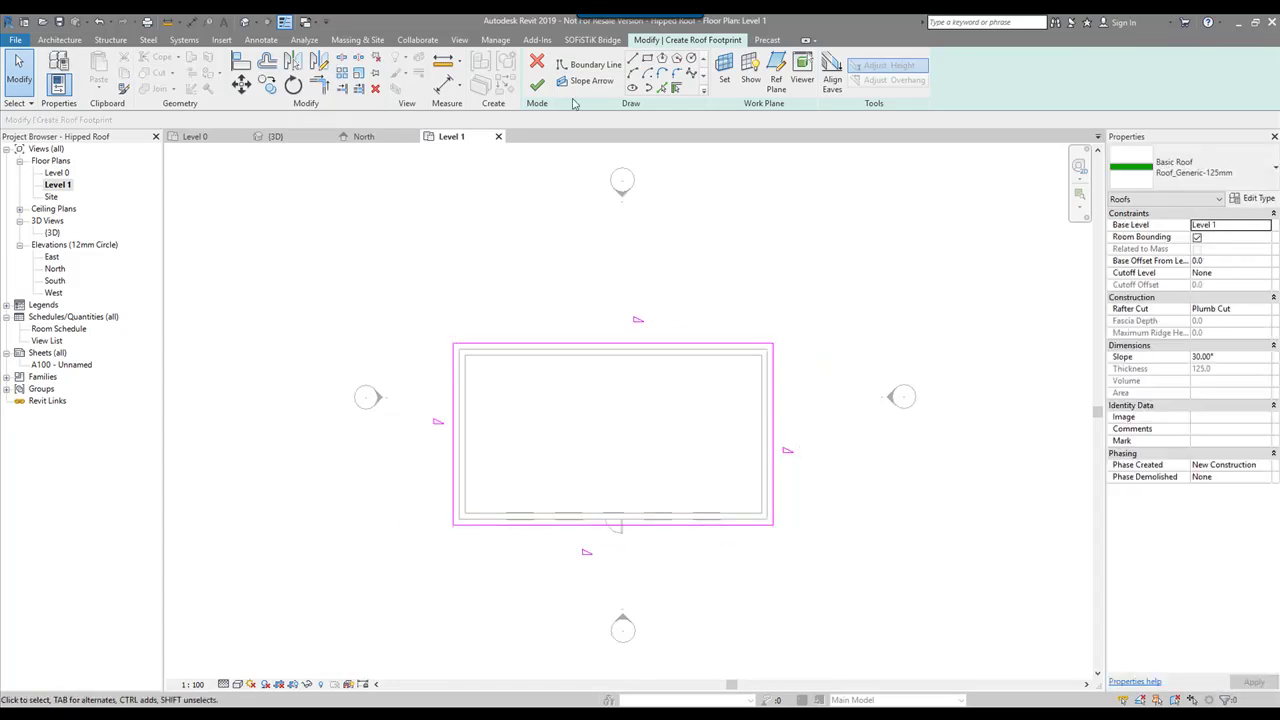
{"action": "left_click", "coordinate": [537, 85]}
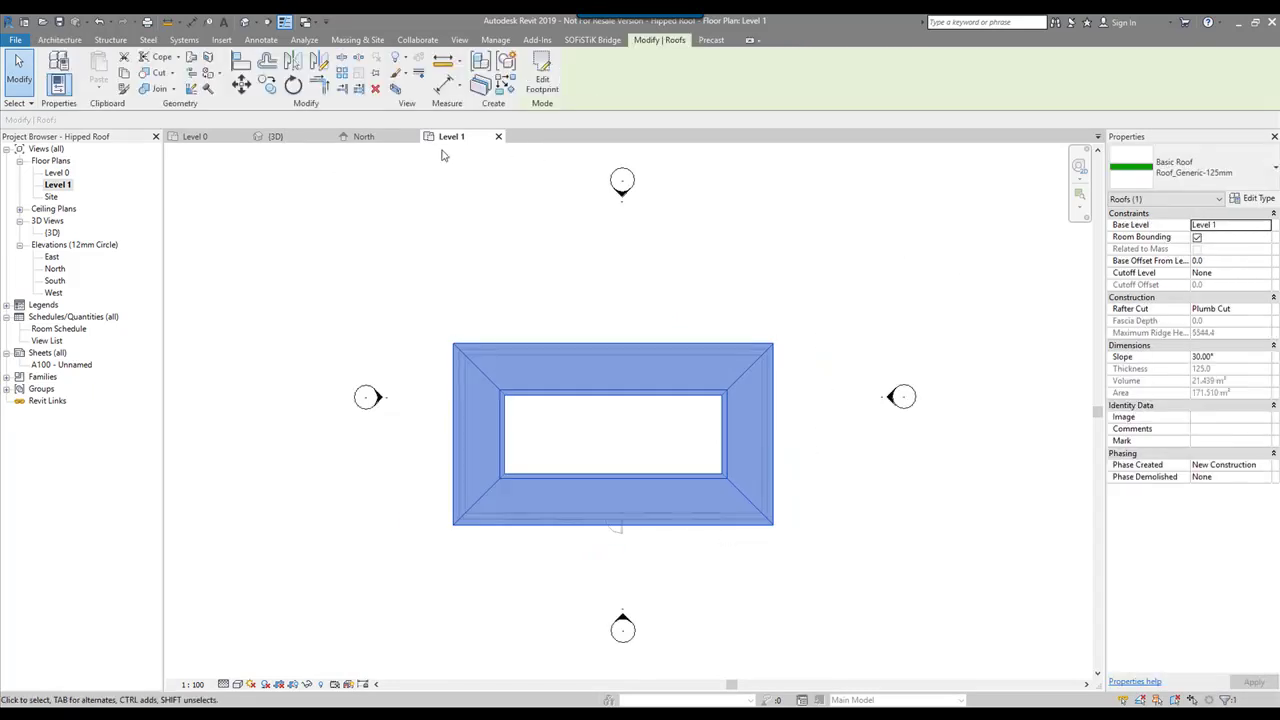
{"action": "left_click", "coordinate": [245, 22]}
{"action": "middle_click_drag", "start_coordinate": [702, 391], "coordinate": [789, 437], "text": "shift"}
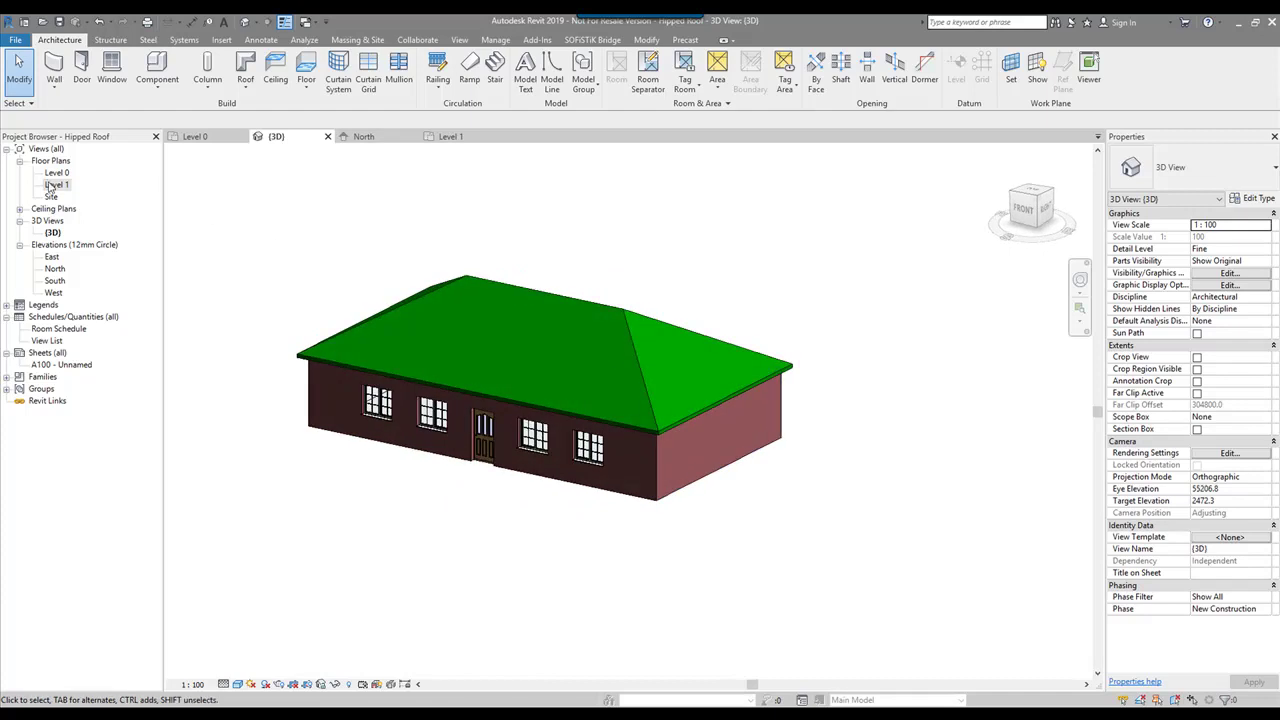
On the Level 0 plan, copy the building's walls, door and windows horizontally to place a second building beside the original.
{"action": "double_click", "coordinate": [50, 185]}
{"action": "scroll", "coordinate": [506, 309], "scroll_direction": "down", "scroll_amount": 3}
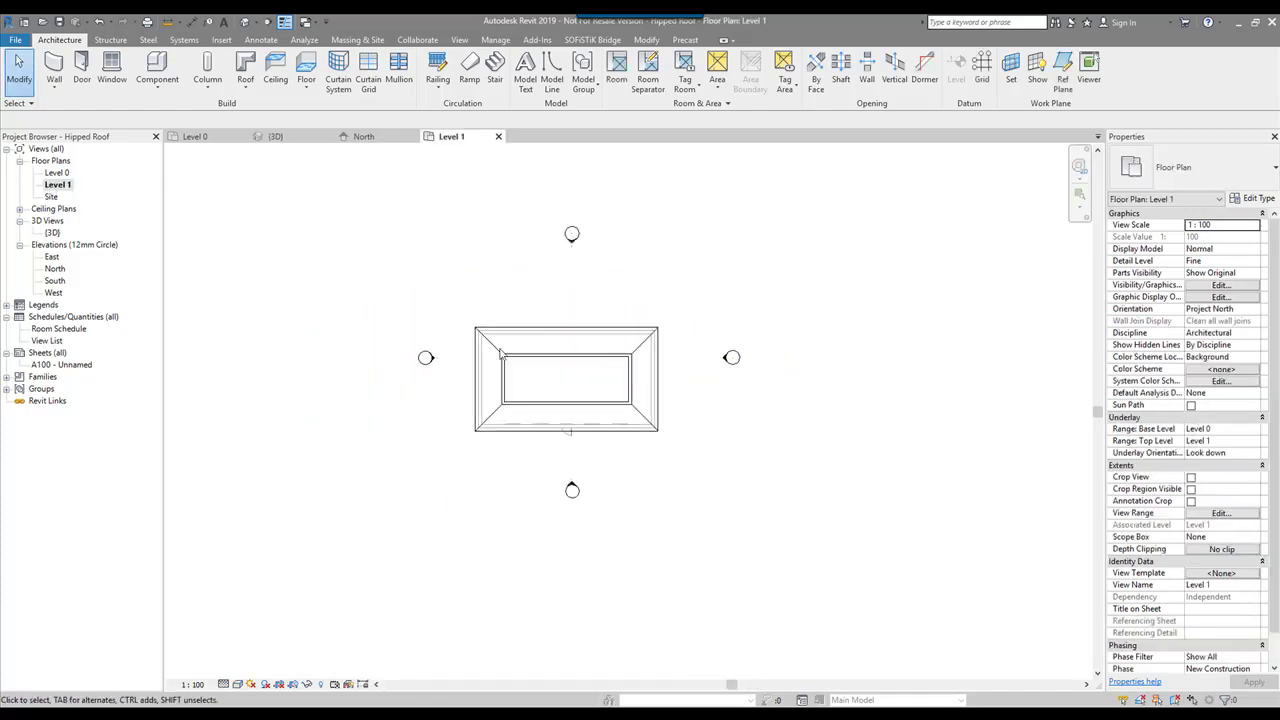
{"action": "left_click", "coordinate": [678, 450]}
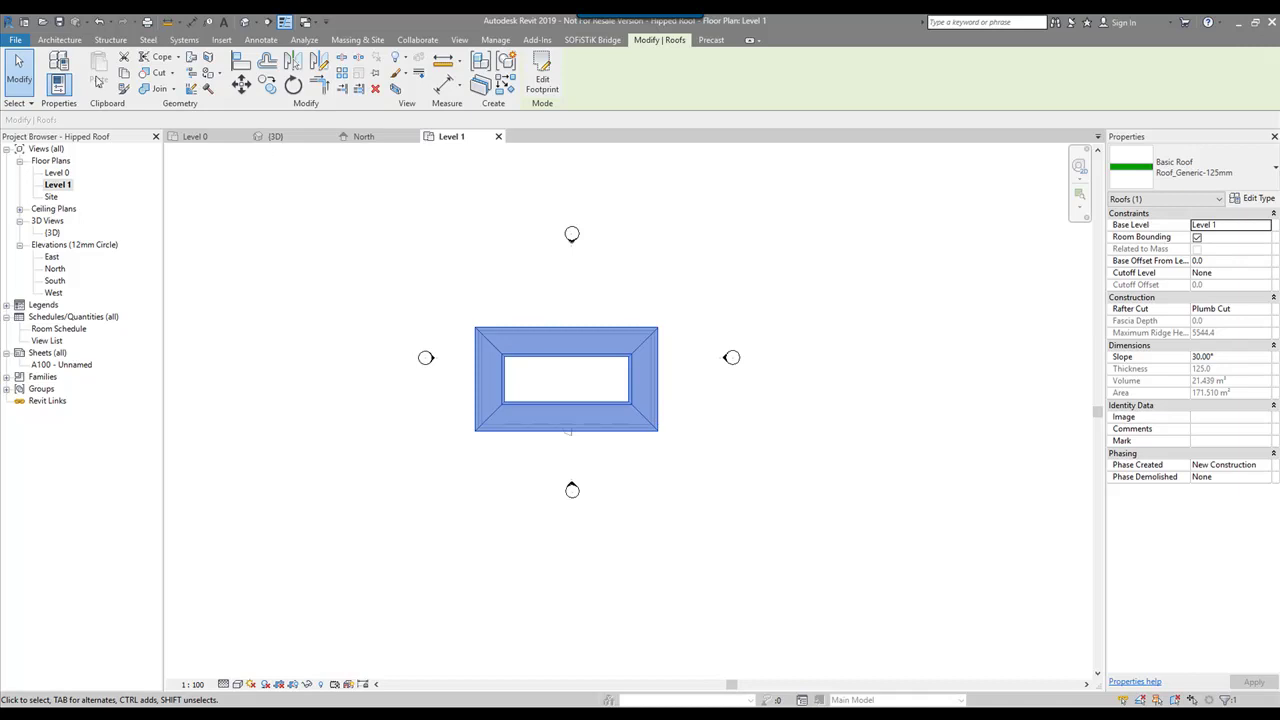
{"action": "double_click", "coordinate": [56, 172]}
{"action": "left_click_drag", "start_coordinate": [432, 325], "coordinate": [790, 563]}
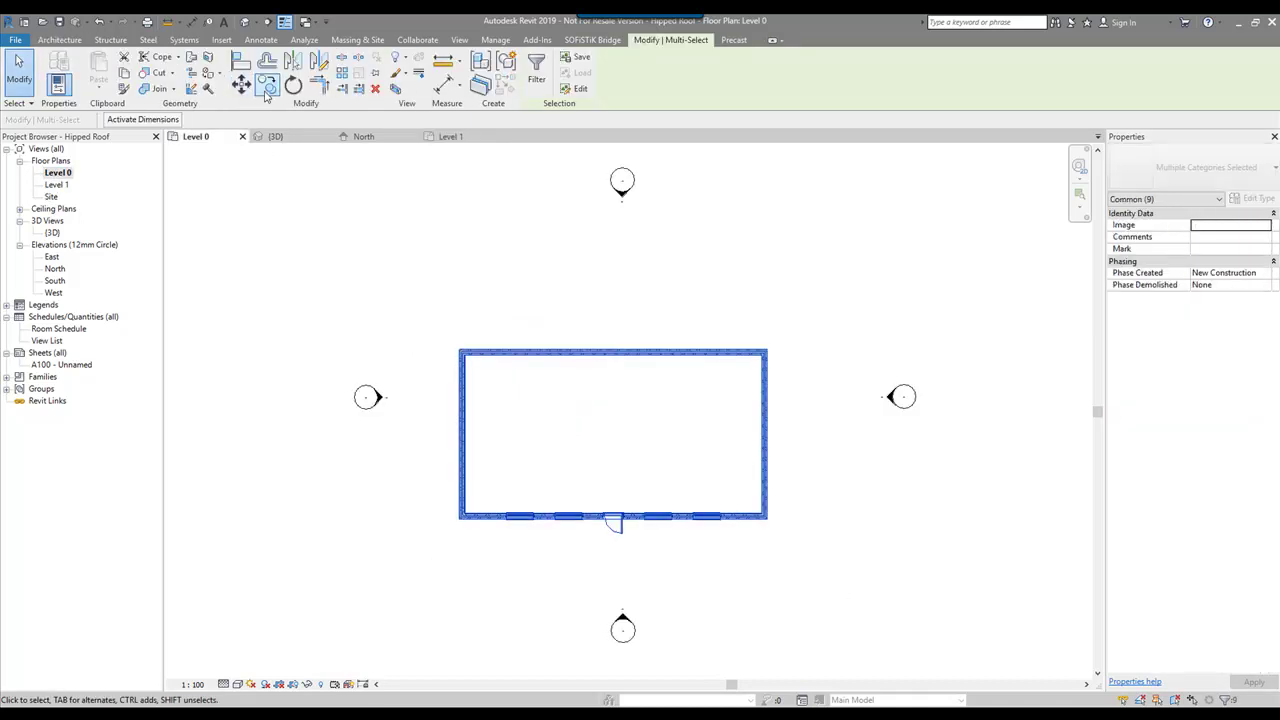
{"action": "left_click", "coordinate": [268, 85]}
{"action": "left_click", "coordinate": [460, 351]}
{"action": "scroll", "coordinate": [463, 352], "scroll_direction": "down", "scroll_amount": 5}
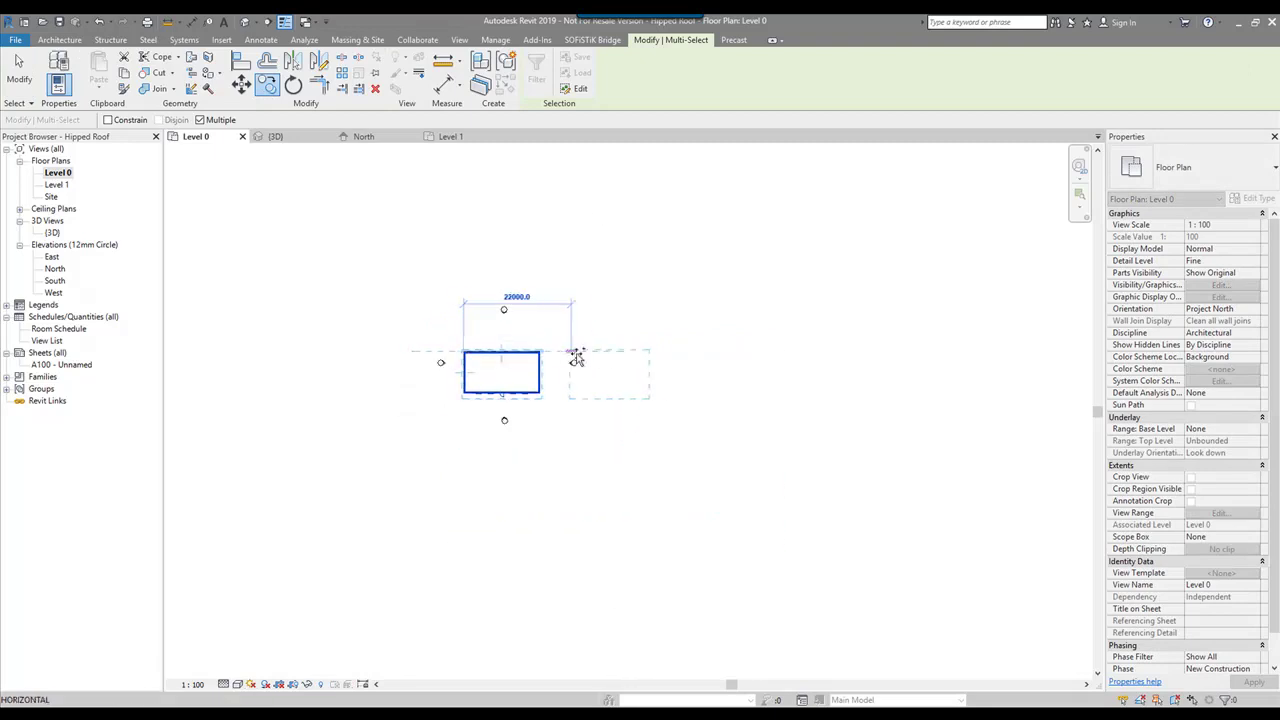
{"action": "left_click", "coordinate": [591, 353]}
{"action": "key", "text": "Escape"}
{"action": "key", "text": "Escape"}
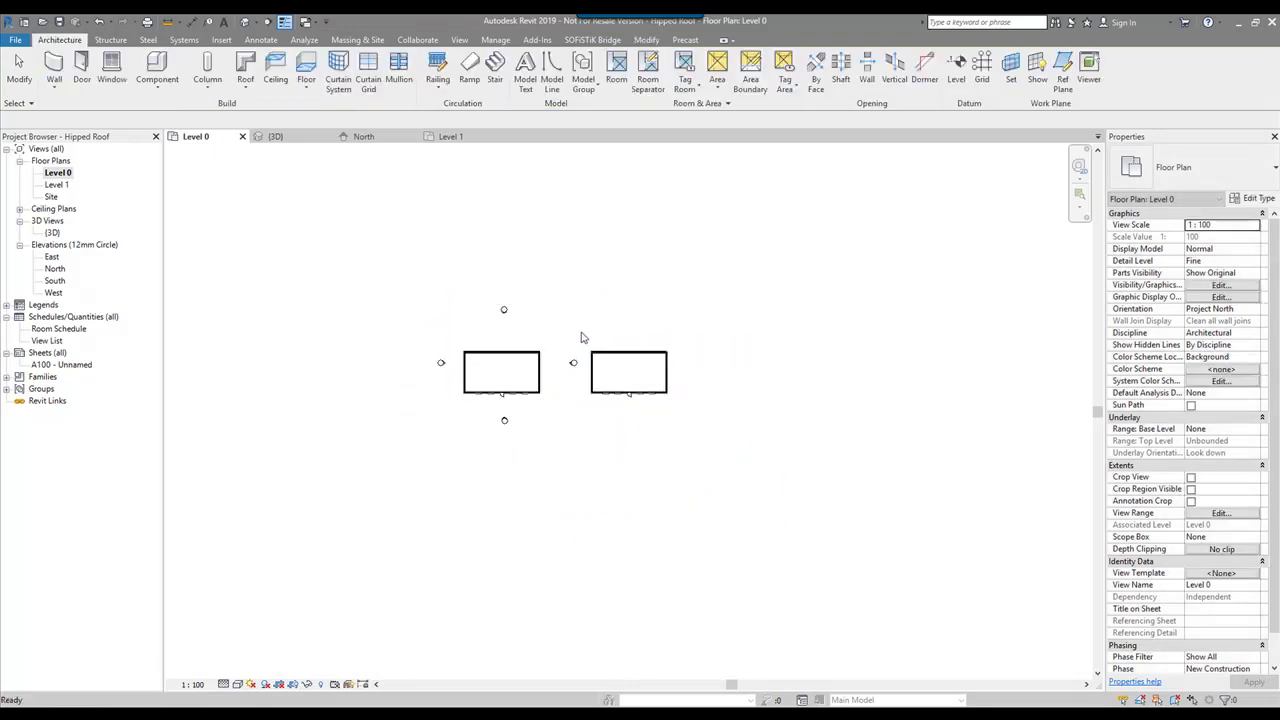
Copy the second building multiple times along the same line to form an evenly spaced row, and view it in 3D.
{"action": "left_click_drag", "start_coordinate": [690, 422], "coordinate": [690, 422]}
{"action": "left_click", "coordinate": [268, 85]}
{"action": "left_click", "coordinate": [540, 352]}
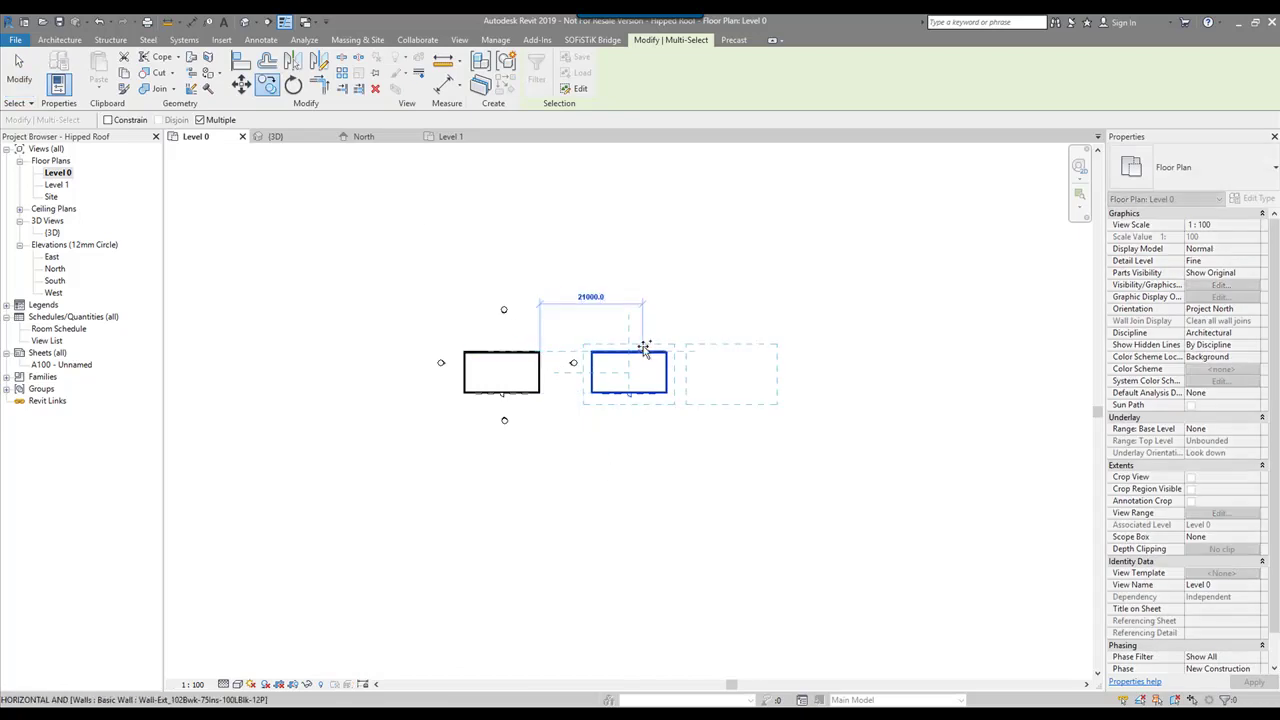
{"action": "left_click", "coordinate": [667, 352]}
{"action": "left_click", "coordinate": [797, 353]}
{"action": "left_click", "coordinate": [921, 352]}
{"action": "middle_click_drag", "start_coordinate": [947, 336], "coordinate": [697, 351]}
{"action": "left_click", "coordinate": [797, 367]}
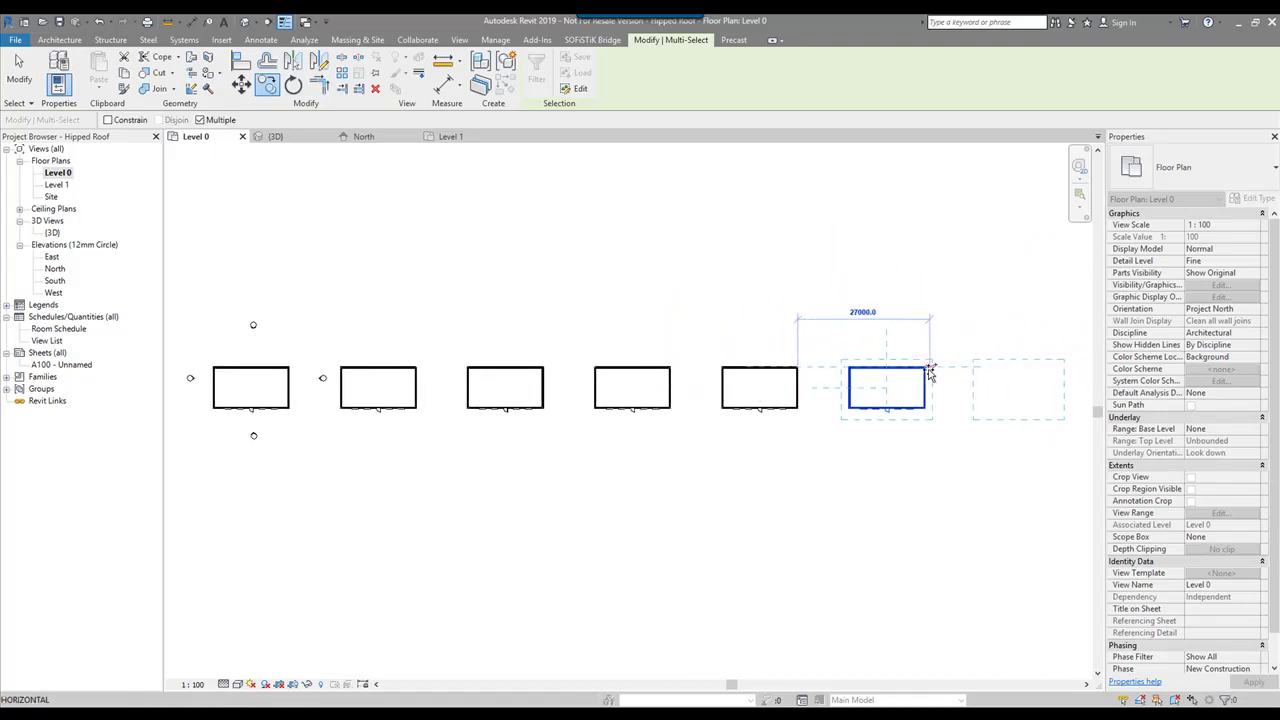
{"action": "left_click", "coordinate": [926, 370]}
{"action": "left_click", "coordinate": [1049, 371]}
{"action": "left_click", "coordinate": [247, 23]}
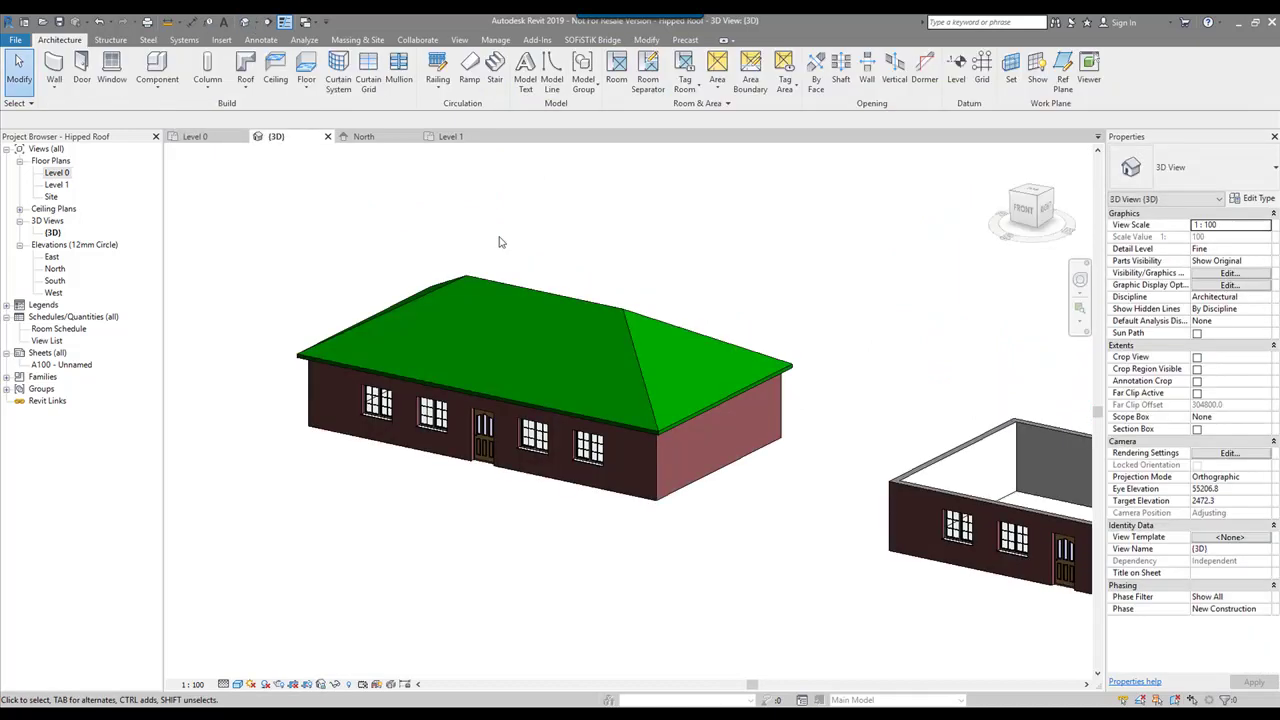
{"action": "scroll", "coordinate": [608, 315], "scroll_direction": "down", "scroll_amount": 4}
{"action": "scroll", "coordinate": [608, 334], "scroll_direction": "up", "scroll_amount": 3}
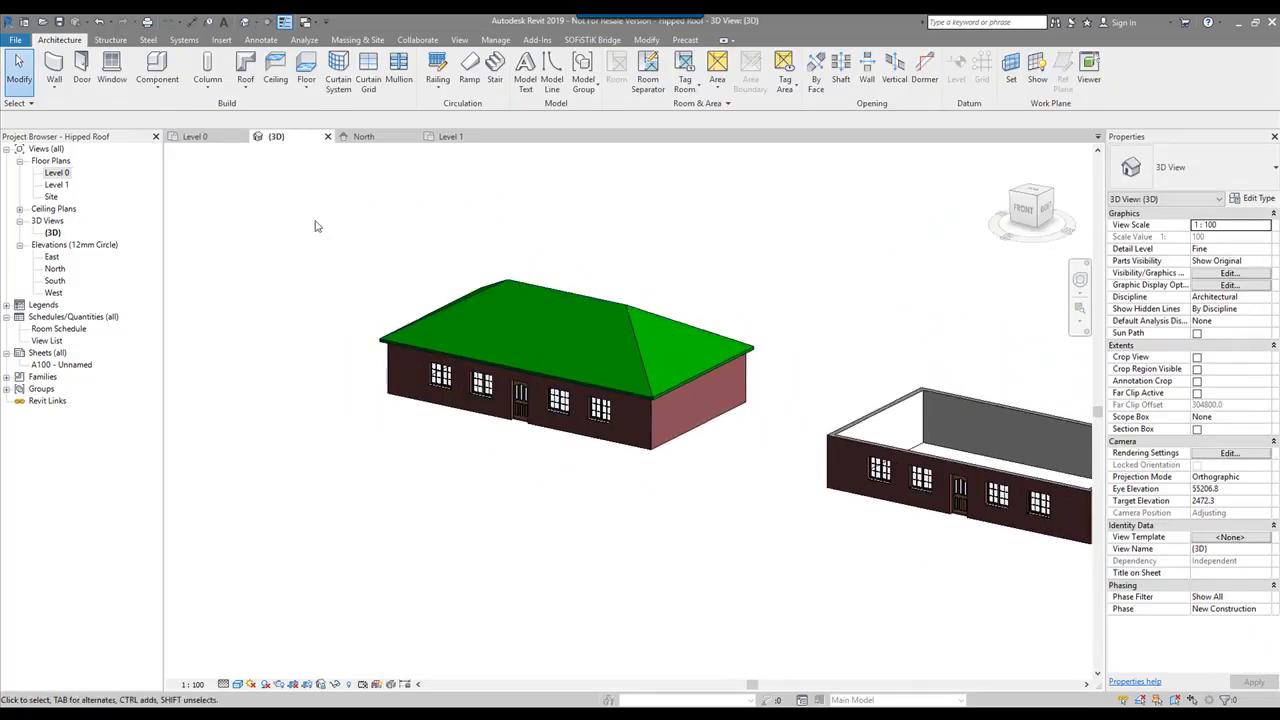
Start a roof by footprint on Level 1 and sketch a rectangular boundary offset 300 mm outside the second building's walls.
{"action": "double_click", "coordinate": [56, 184]}
{"action": "middle_click_drag", "start_coordinate": [637, 316], "coordinate": [350, 314]}
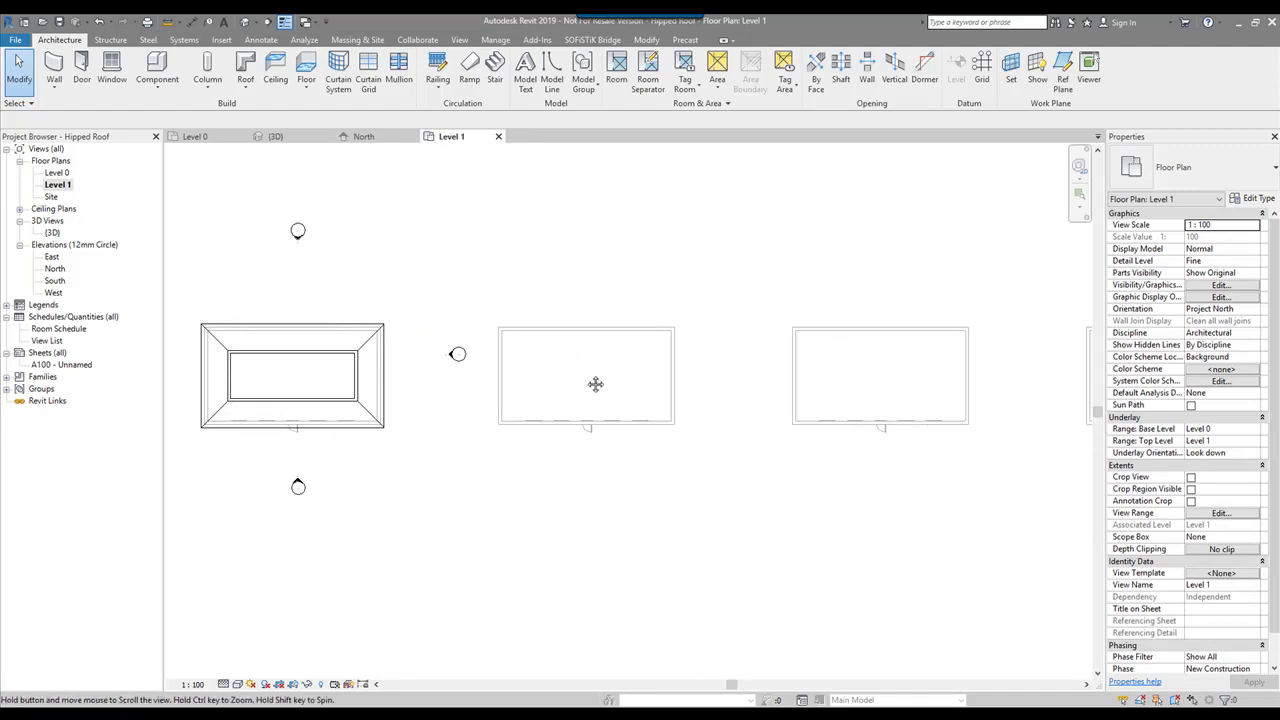
{"action": "middle_click_drag", "start_coordinate": [588, 380], "coordinate": [529, 389]}
{"action": "left_click", "coordinate": [246, 66]}
{"action": "left_click", "coordinate": [648, 60]}
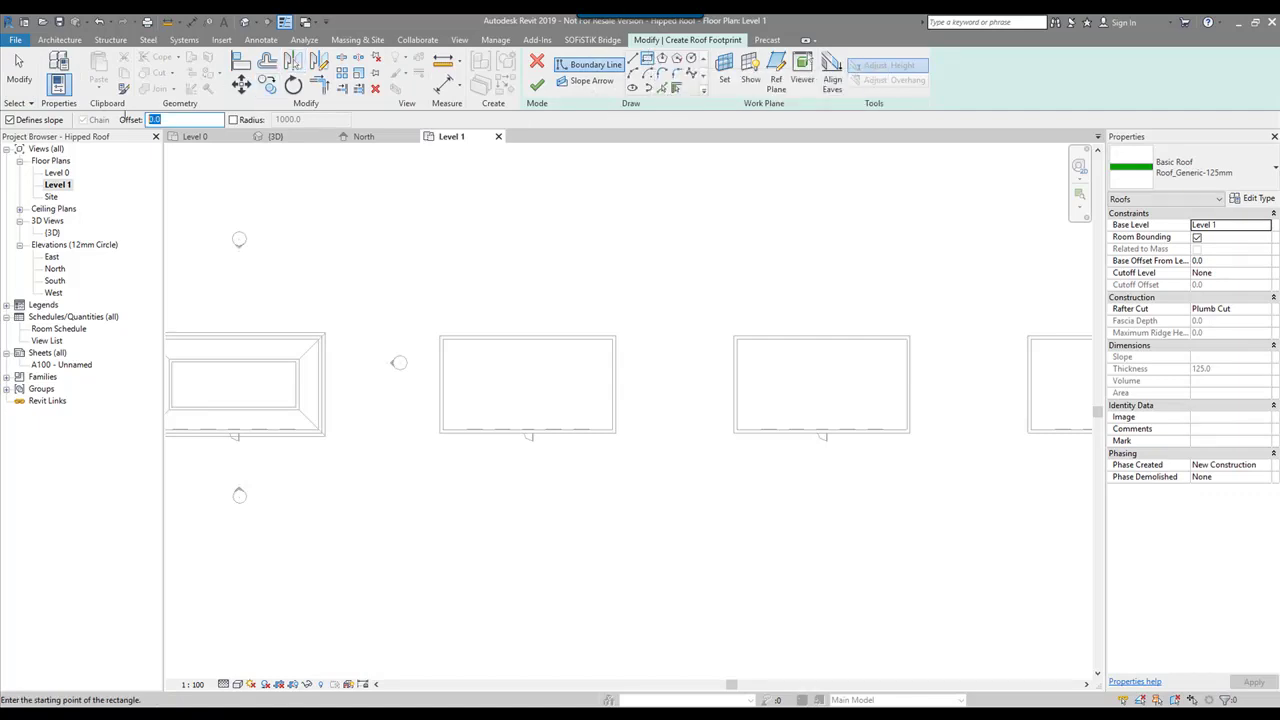
{"action": "scroll", "coordinate": [428, 362], "scroll_direction": "up", "scroll_amount": 3}
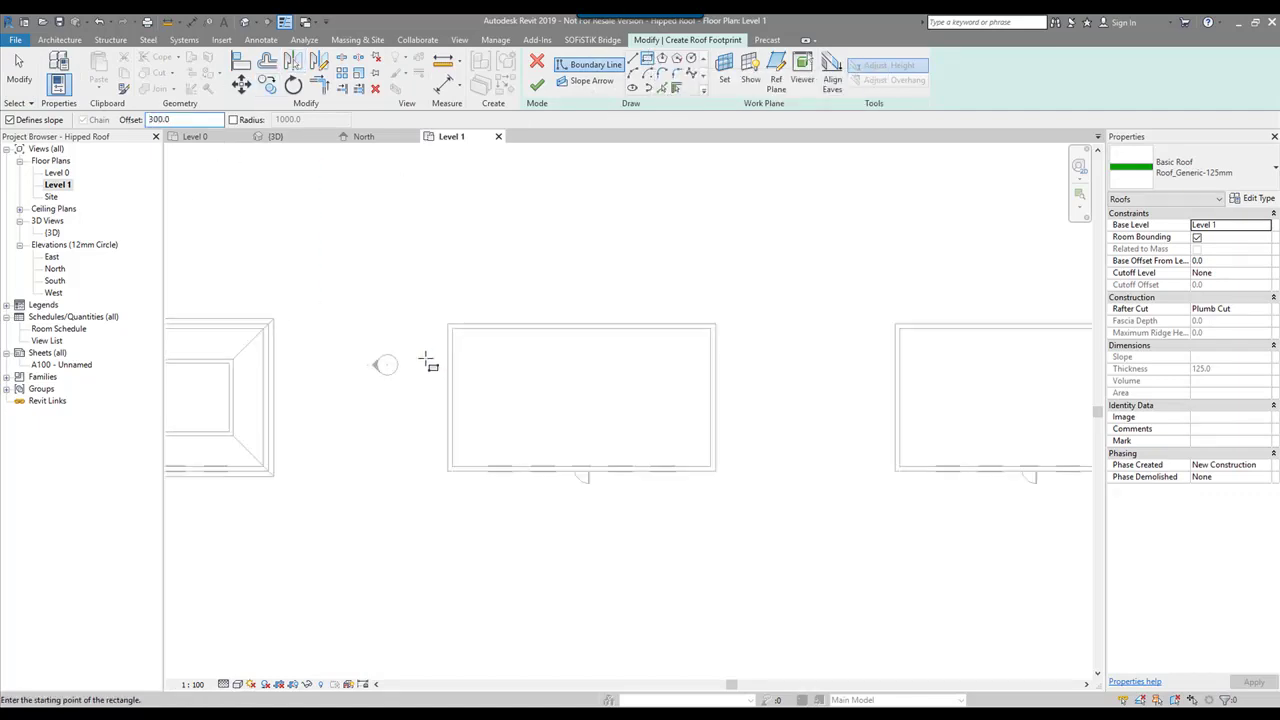
{"action": "left_click", "coordinate": [453, 320]}
{"action": "left_click", "coordinate": [759, 486]}
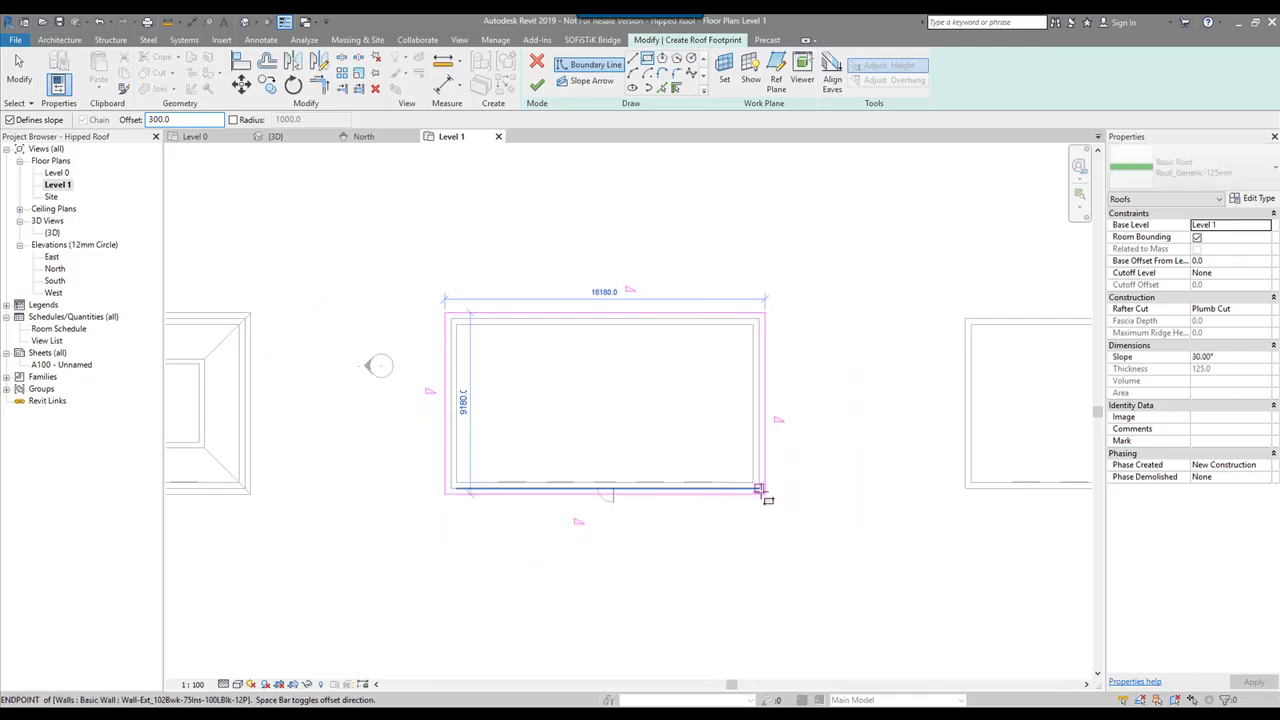
{"action": "key", "text": "Escape"}
{"action": "key", "text": "Escape"}
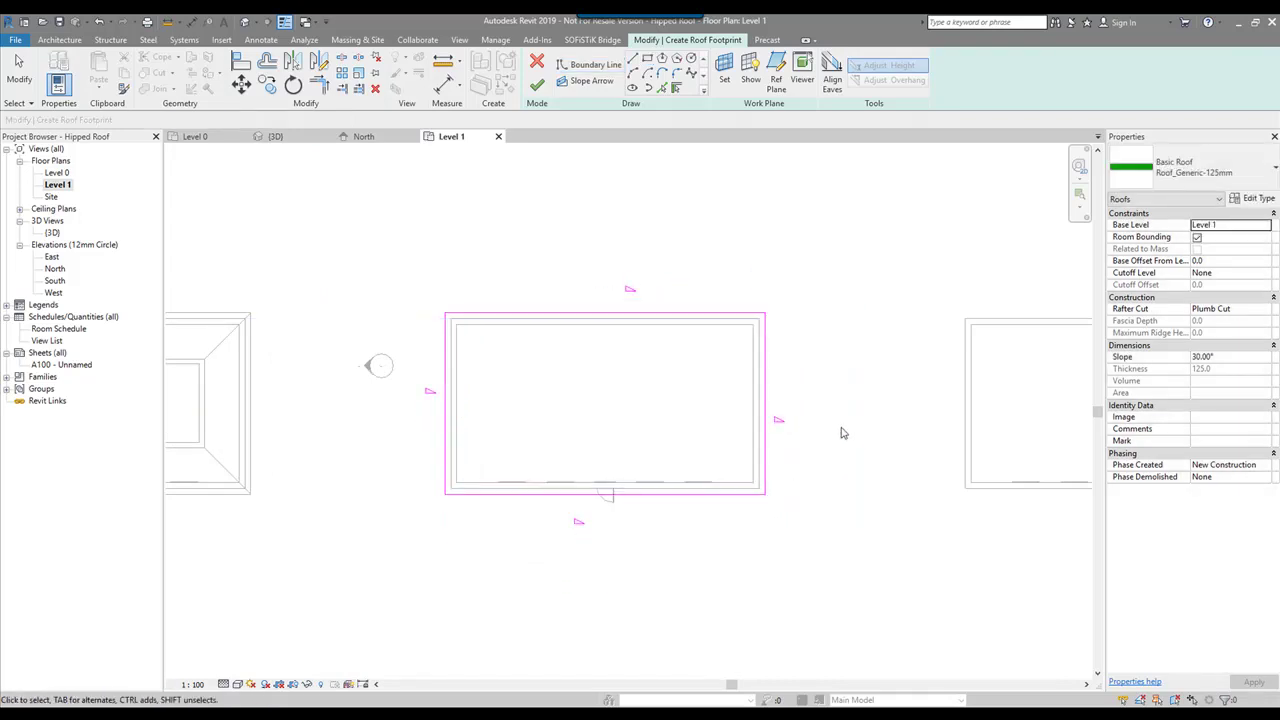
Turn off Defines Slope for the boundary's two short end lines and finish the gable roof.
{"action": "left_click", "coordinate": [765, 388]}
{"action": "left_click", "coordinate": [446, 372], "text": "ctrl"}
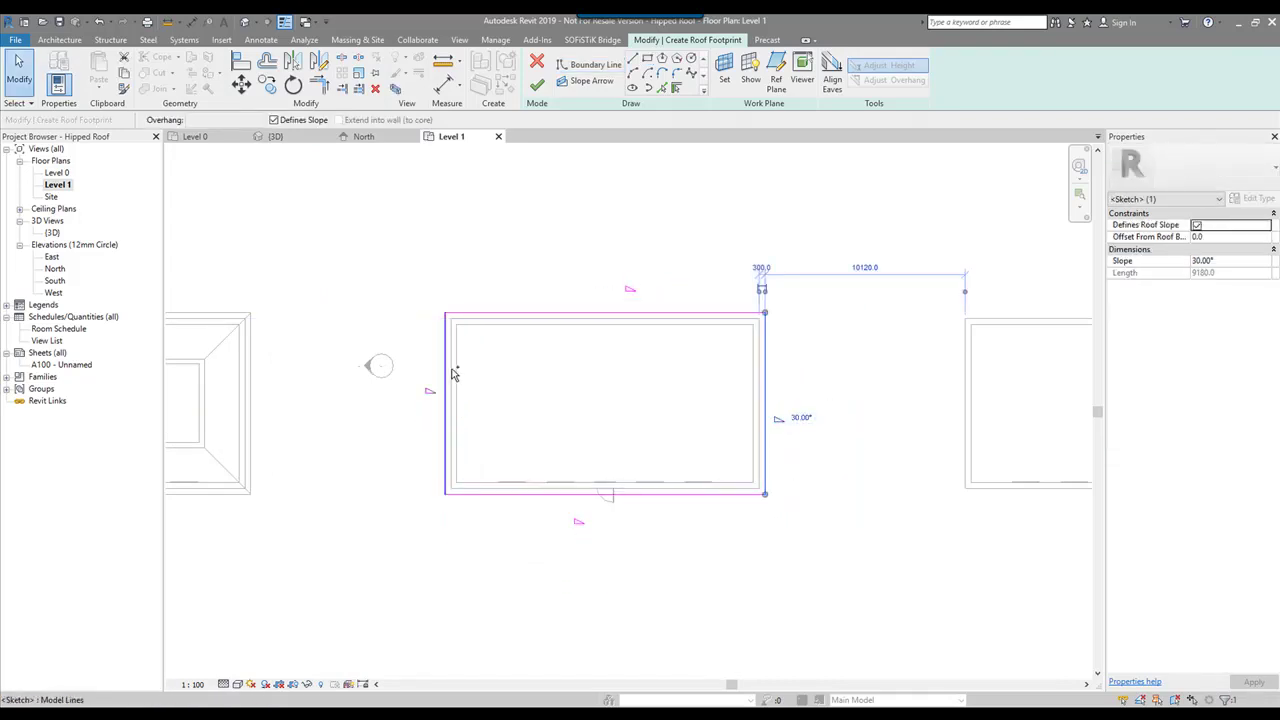
{"action": "left_click", "coordinate": [273, 120]}
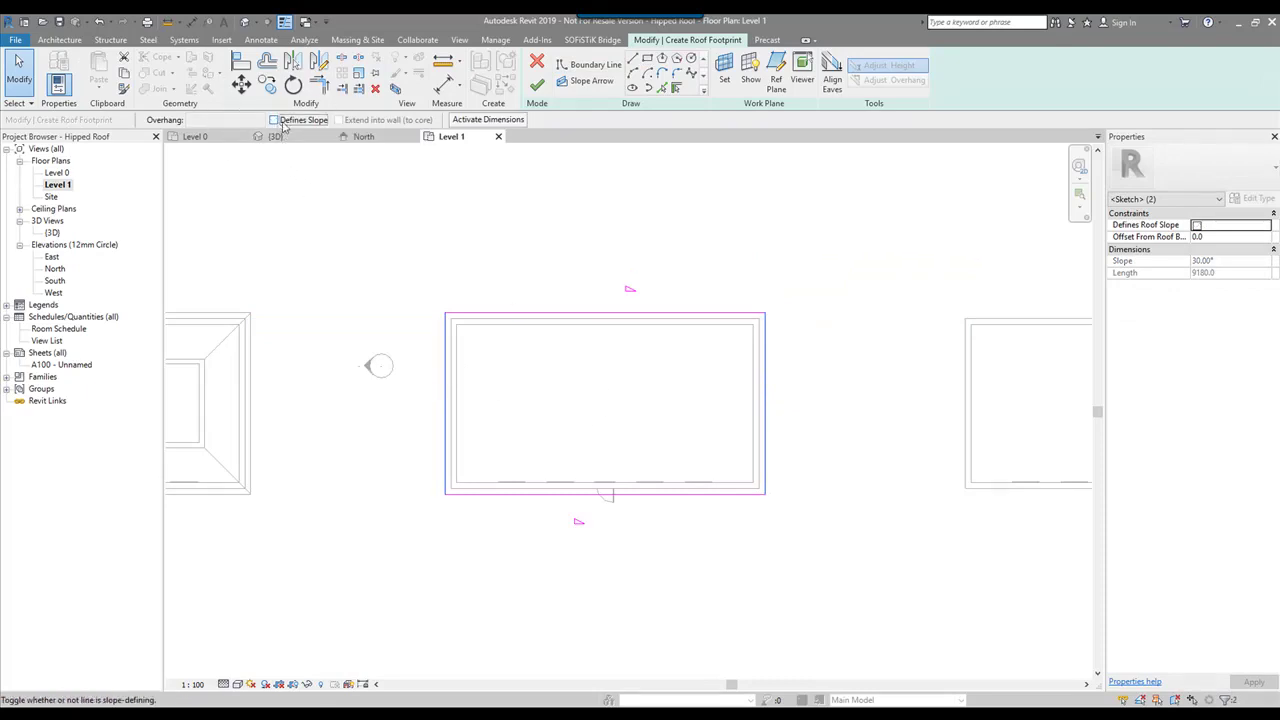
{"action": "left_click", "coordinate": [538, 87]}
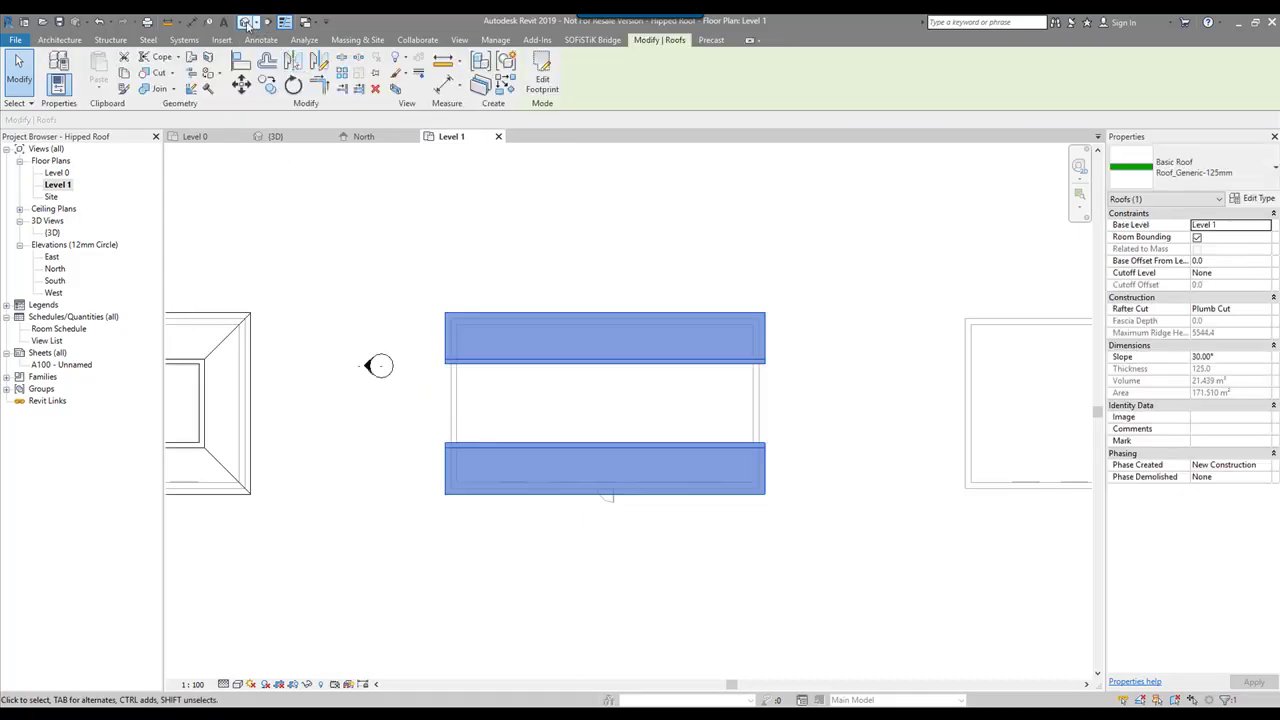
In the 3D view, attach the tops of the second building's two end walls to its gable roof.
{"action": "left_click", "coordinate": [247, 24]}
{"action": "scroll", "coordinate": [580, 203], "scroll_direction": "down", "scroll_amount": 1}
{"action": "middle_click_drag", "start_coordinate": [950, 360], "coordinate": [673, 302]}
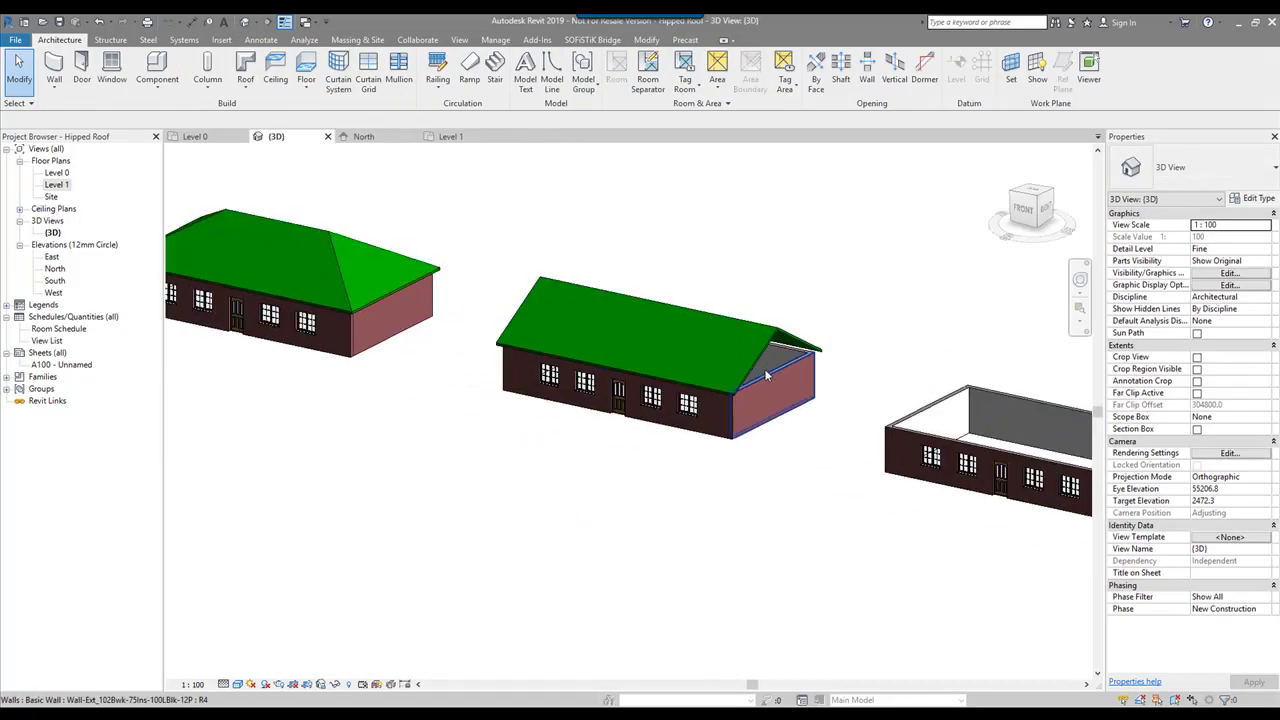
{"action": "left_click", "coordinate": [766, 369]}
{"action": "middle_click_drag", "start_coordinate": [766, 369], "coordinate": [570, 441], "text": "shift"}
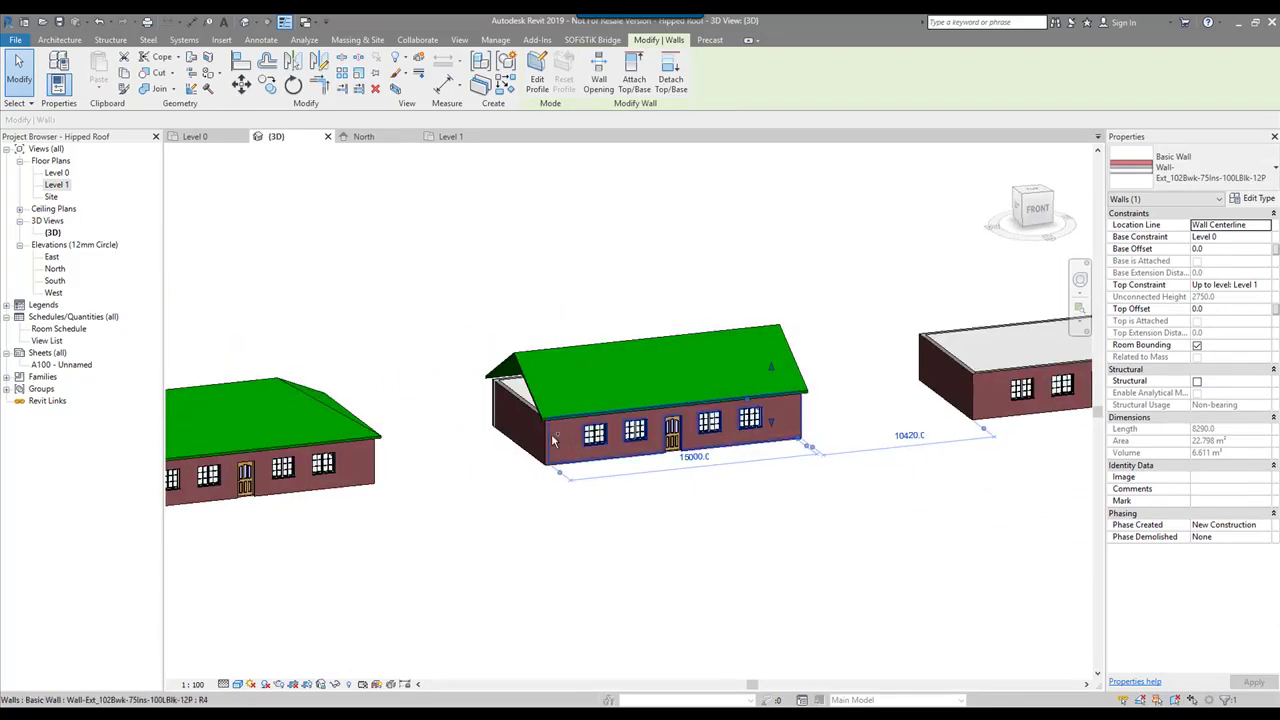
{"action": "left_click", "coordinate": [526, 418]}
{"action": "left_click", "coordinate": [634, 80]}
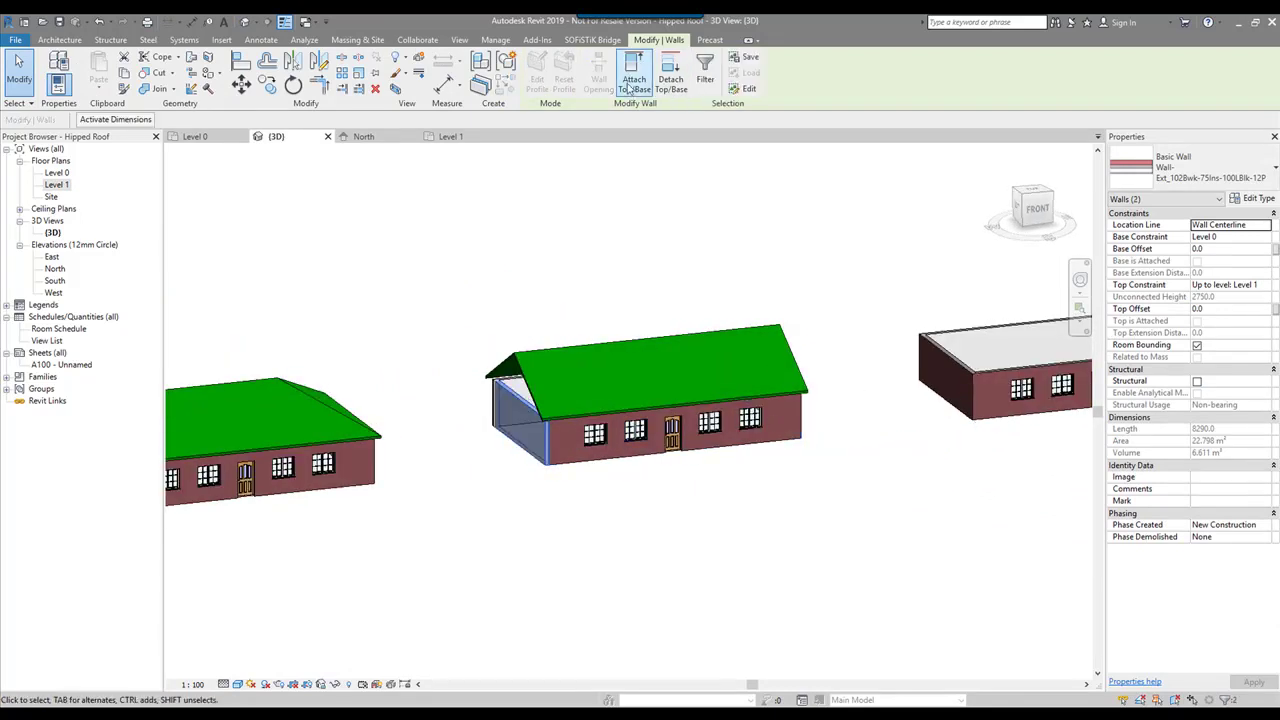
{"action": "left_click", "coordinate": [510, 352]}
{"action": "key", "text": "Escape"}
{"action": "middle_click_drag", "start_coordinate": [770, 262], "coordinate": [660, 221], "text": "shift"}
{"action": "scroll", "coordinate": [680, 240], "scroll_direction": "down", "scroll_amount": 5}
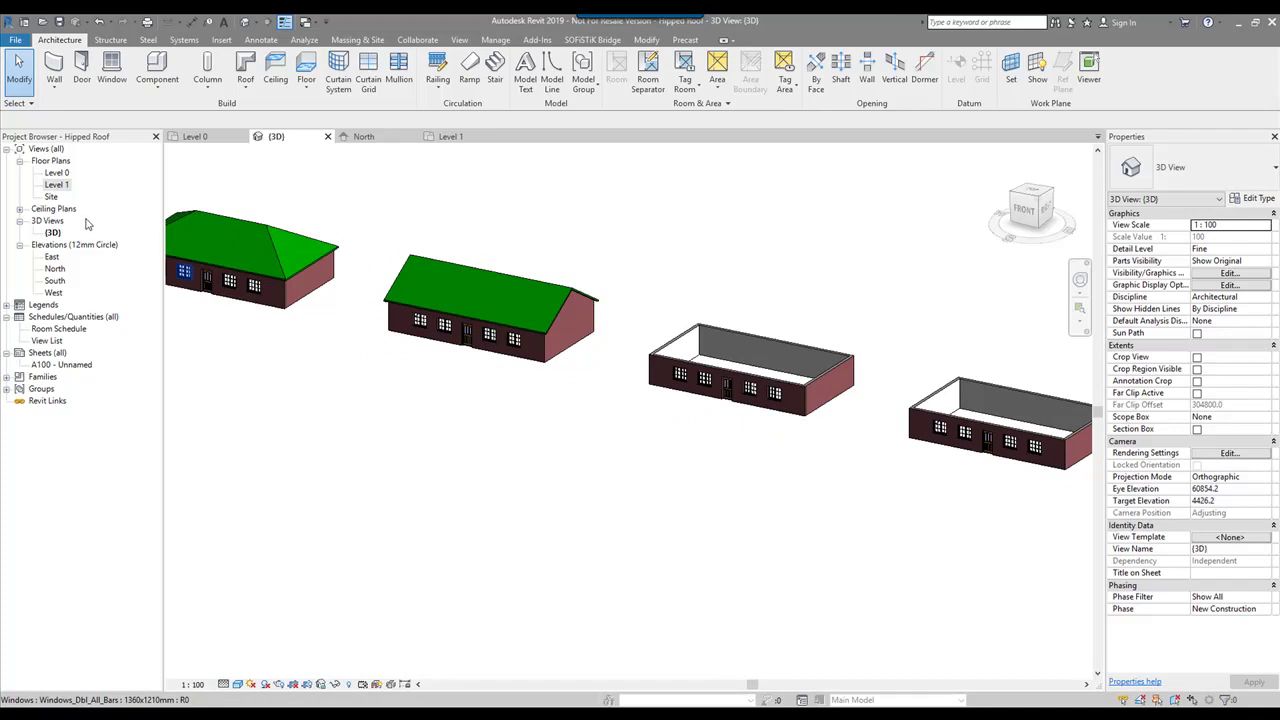
Start a roof by footprint on Level 1 and sketch a rectangular boundary offset 300 mm outside the third building's walls.
{"action": "double_click", "coordinate": [66, 189]}
{"action": "scroll", "coordinate": [560, 266], "scroll_direction": "down", "scroll_amount": 4}
{"action": "middle_click_drag", "start_coordinate": [692, 256], "coordinate": [343, 252]}
{"action": "scroll", "coordinate": [518, 303], "scroll_direction": "up", "scroll_amount": 3}
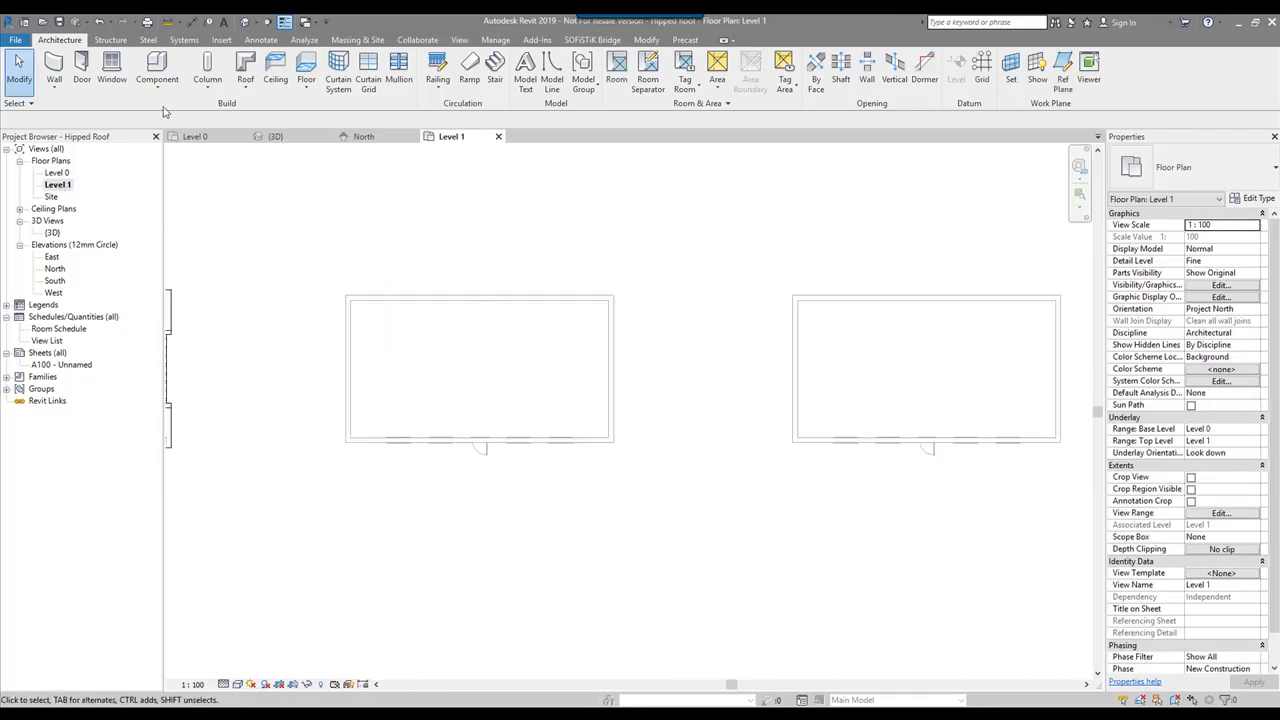
{"action": "left_click", "coordinate": [245, 88]}
{"action": "left_click", "coordinate": [275, 123]}
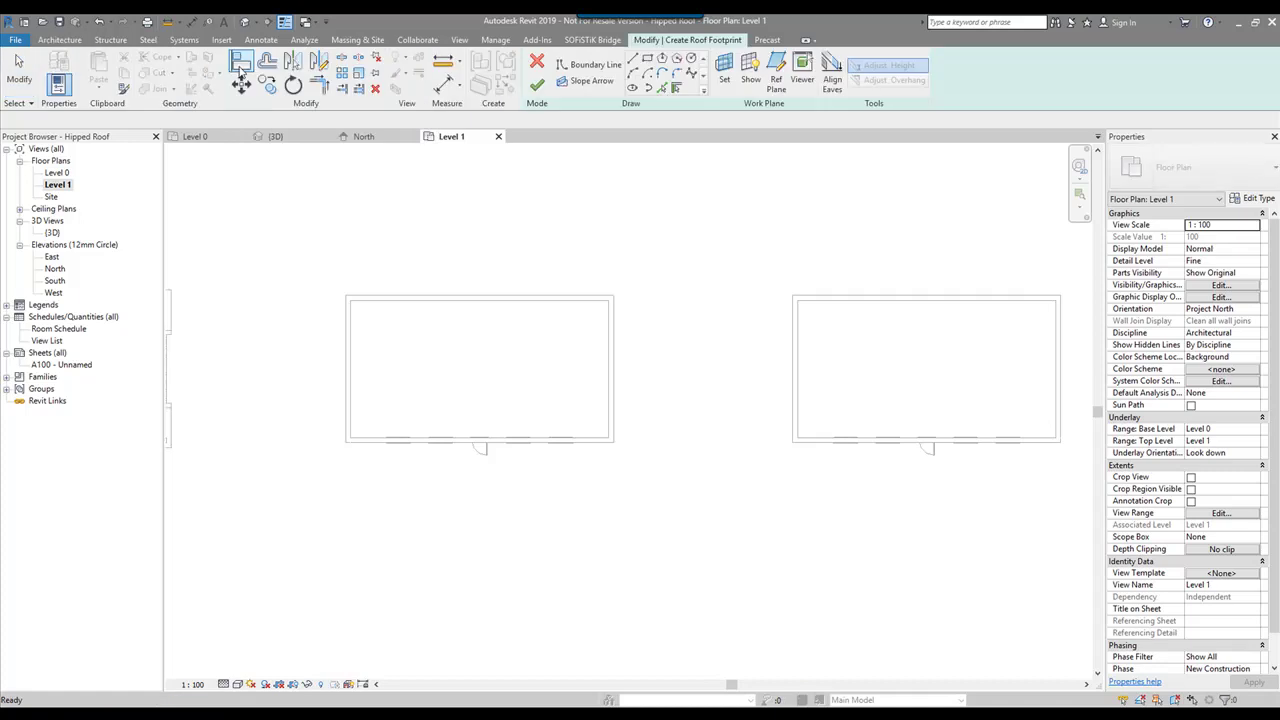
{"action": "left_click", "coordinate": [648, 61]}
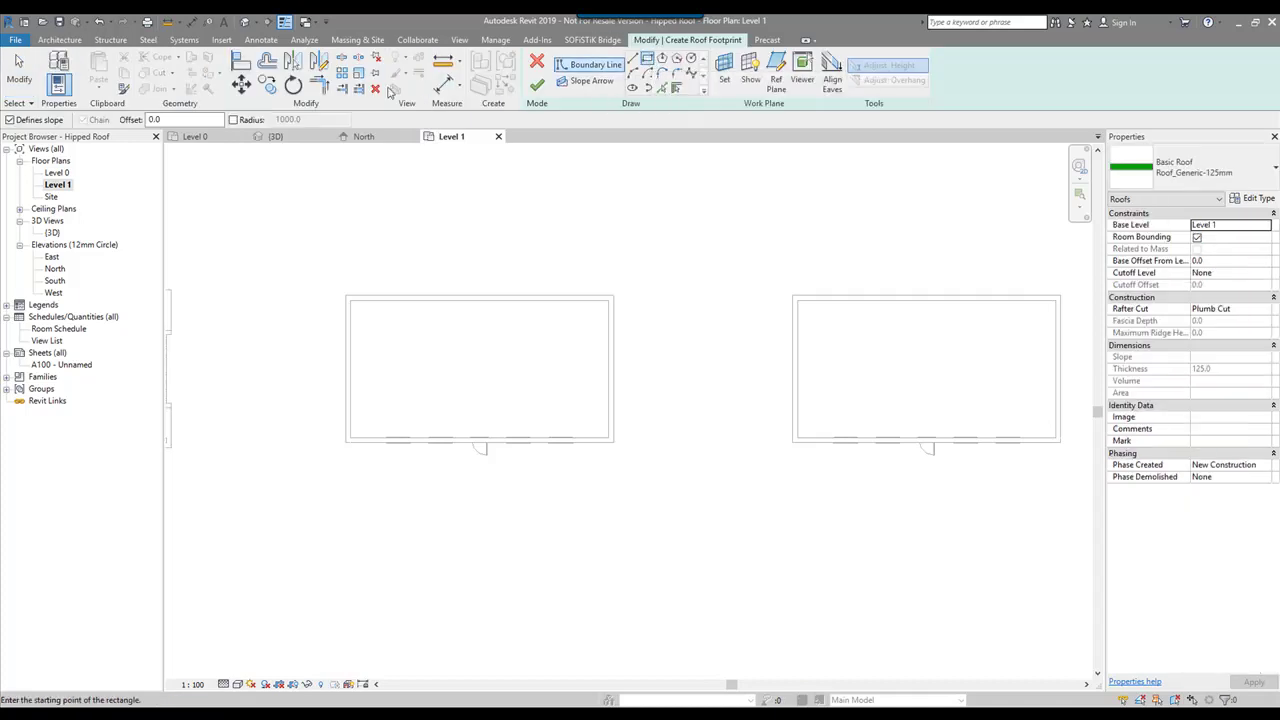
{"action": "type", "text": "300"}
{"action": "left_click", "coordinate": [346, 296]}
{"action": "left_click", "coordinate": [614, 442]}
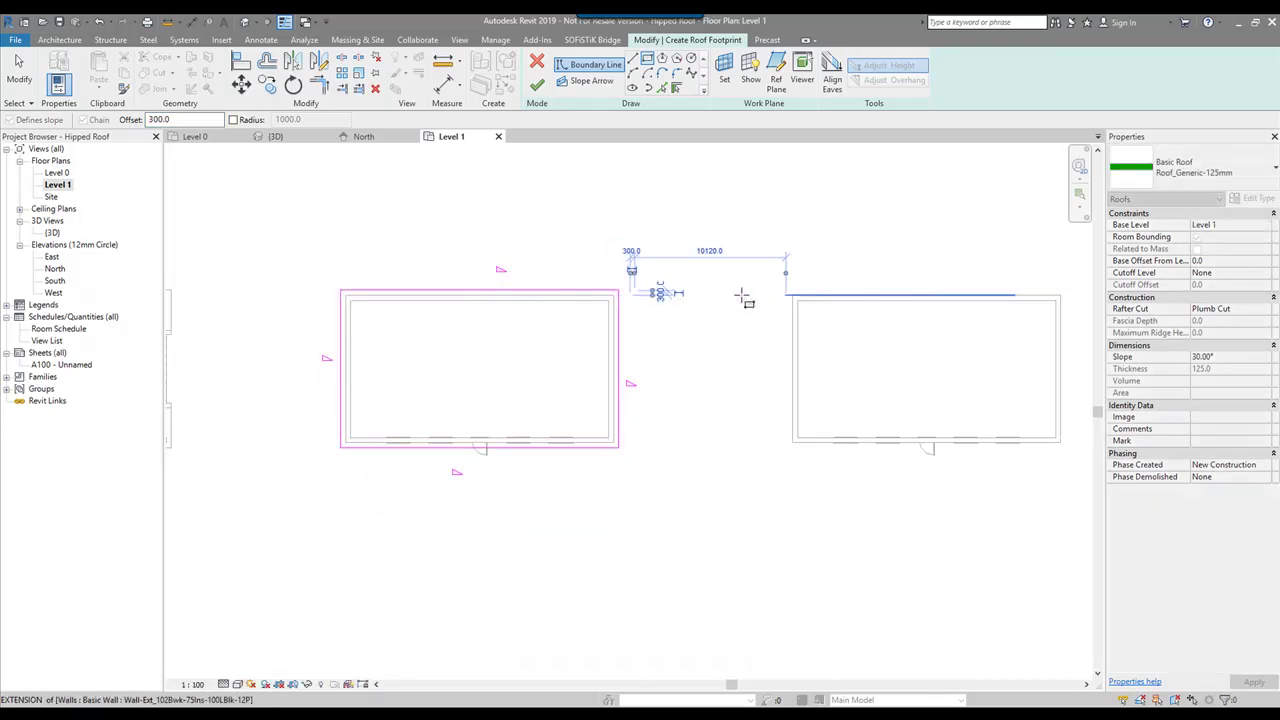
{"action": "scroll", "coordinate": [743, 296], "scroll_direction": "down", "scroll_amount": 2}
{"action": "key", "text": "Escape"}
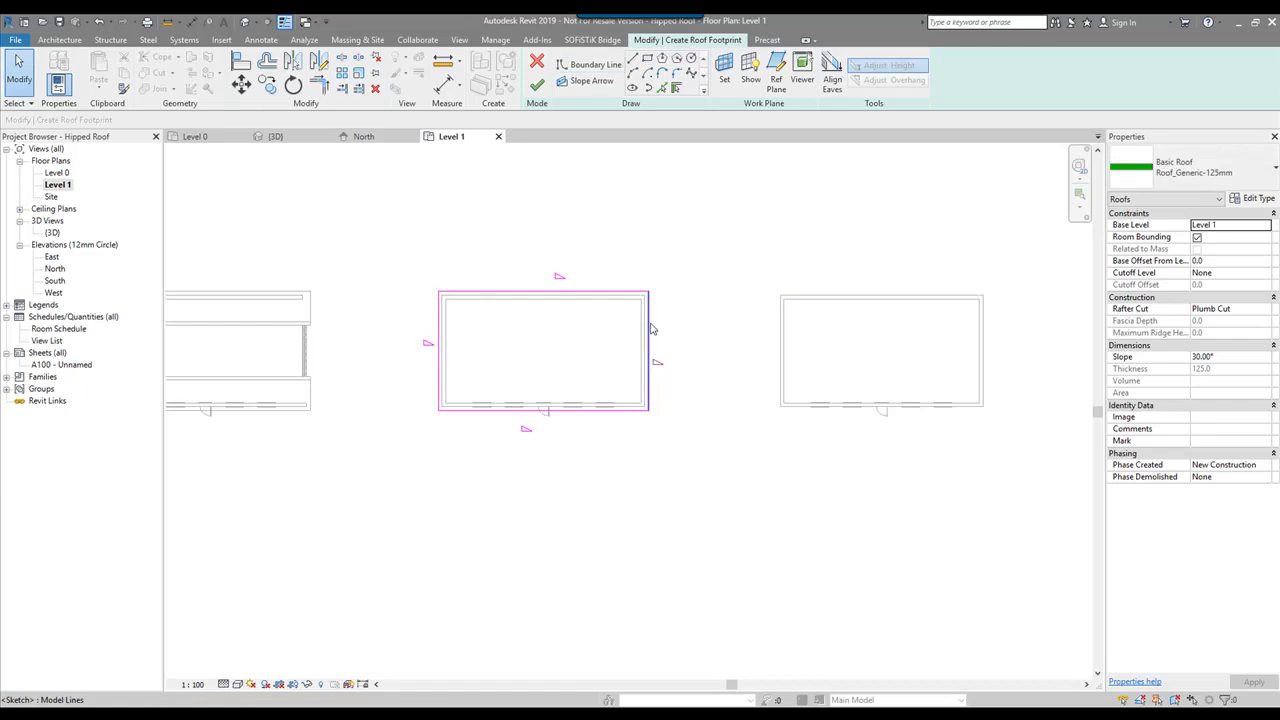
Turn off Defines Slope for the rear line and both short end lines of the third building's roof boundary.
{"action": "left_click", "coordinate": [437, 338]}
{"action": "left_click", "coordinate": [483, 292], "text": "ctrl"}
{"action": "left_click", "coordinate": [649, 344], "text": "ctrl"}
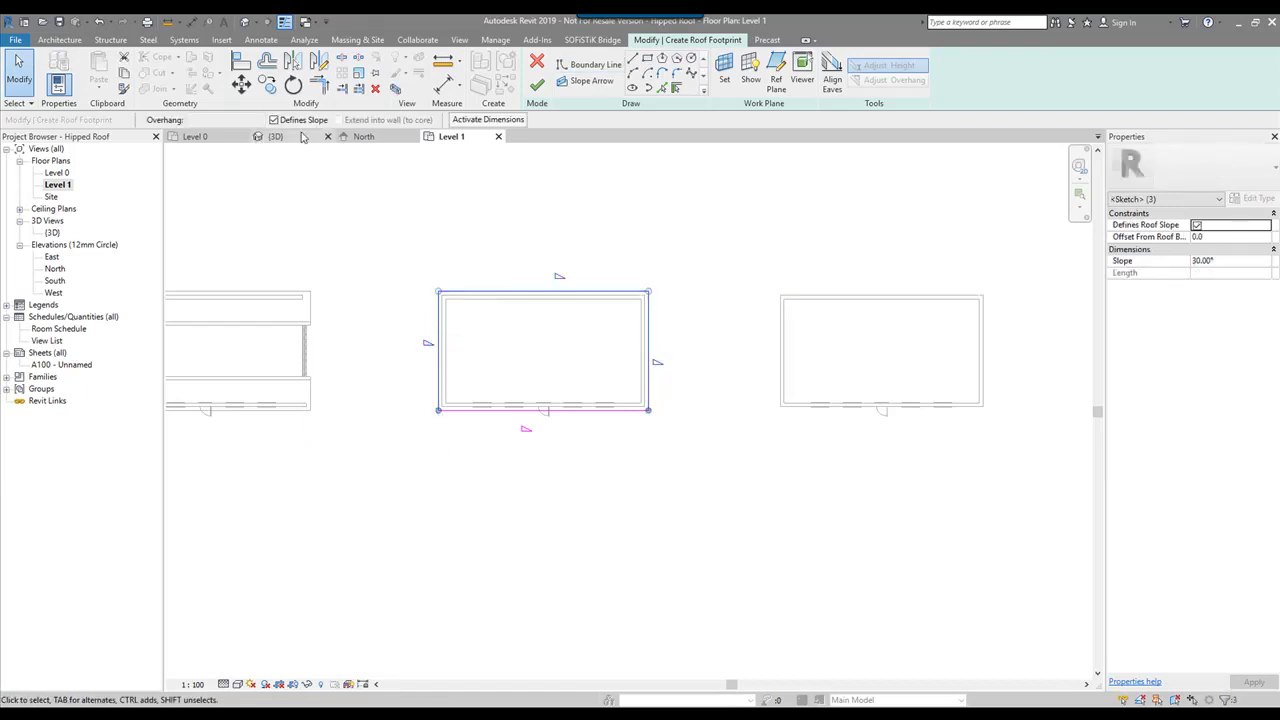
{"action": "left_click", "coordinate": [274, 119]}
{"action": "left_click", "coordinate": [489, 311]}
Set the front boundary line's slope to 12° and finish the third building's mono-pitch roof.
{"action": "left_click", "coordinate": [497, 409]}
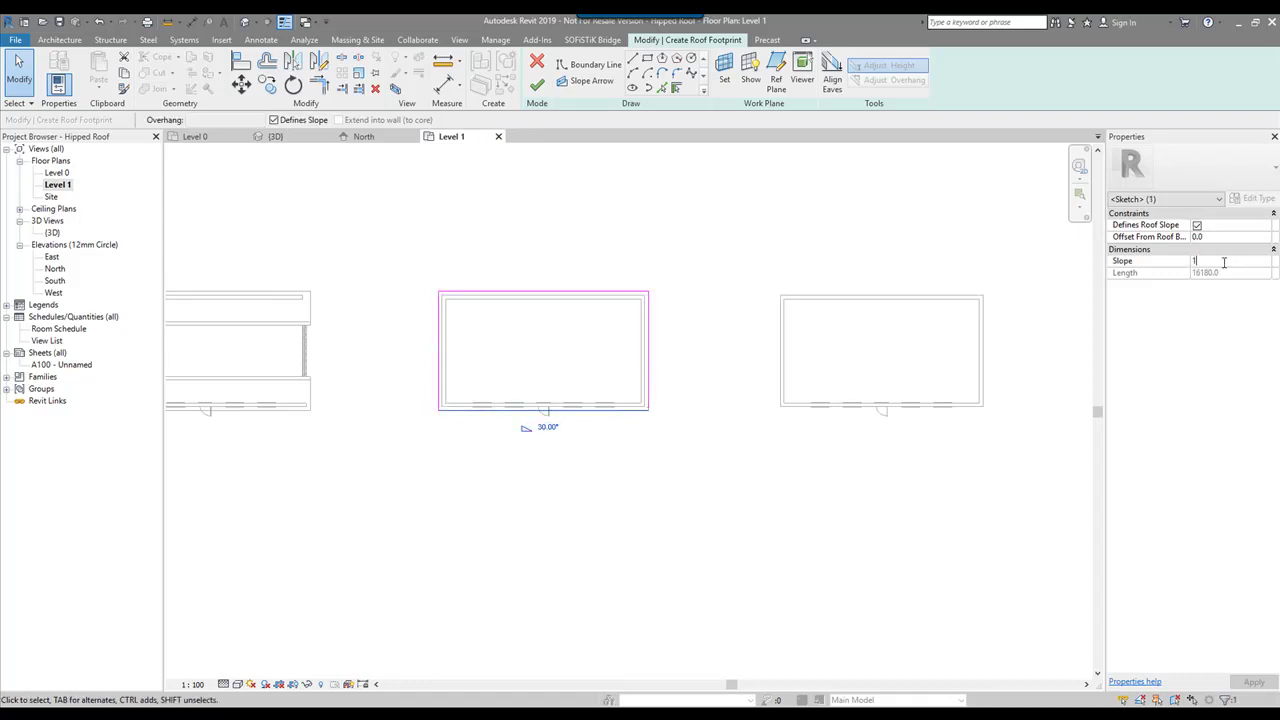
{"action": "key", "text": "Return"}
{"action": "left_click", "coordinate": [757, 251]}
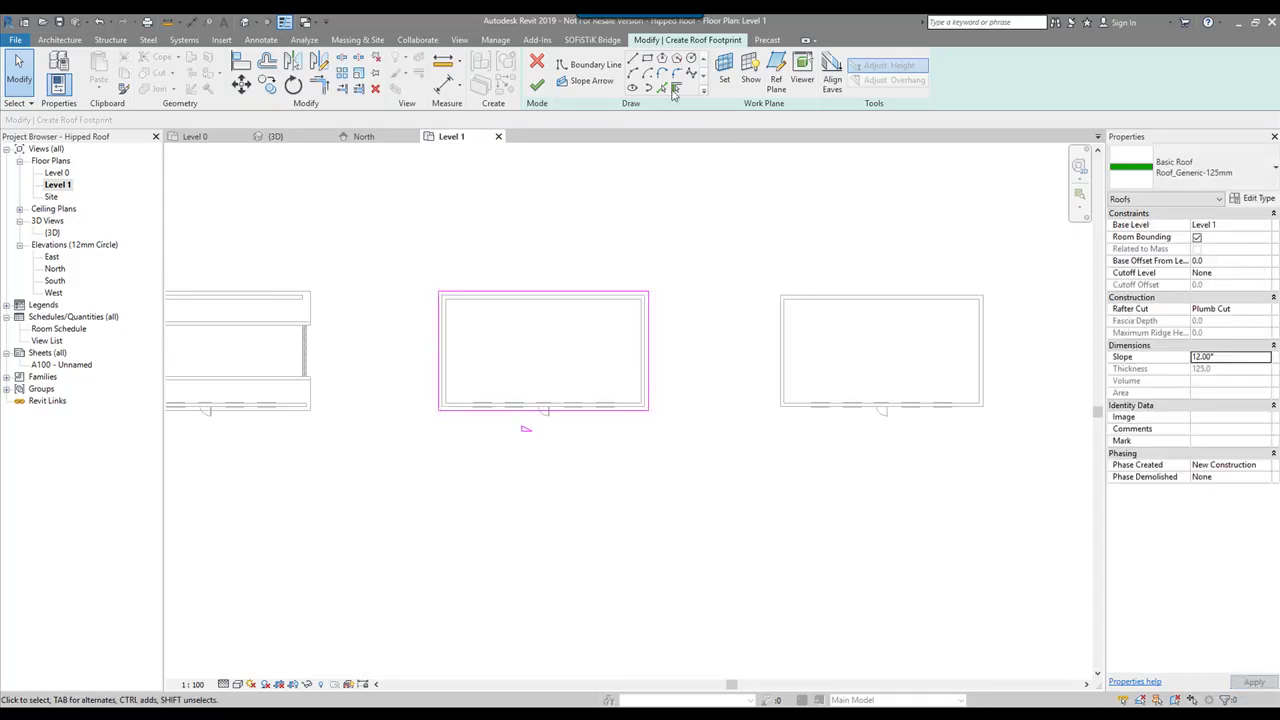
{"action": "left_click", "coordinate": [538, 86]}
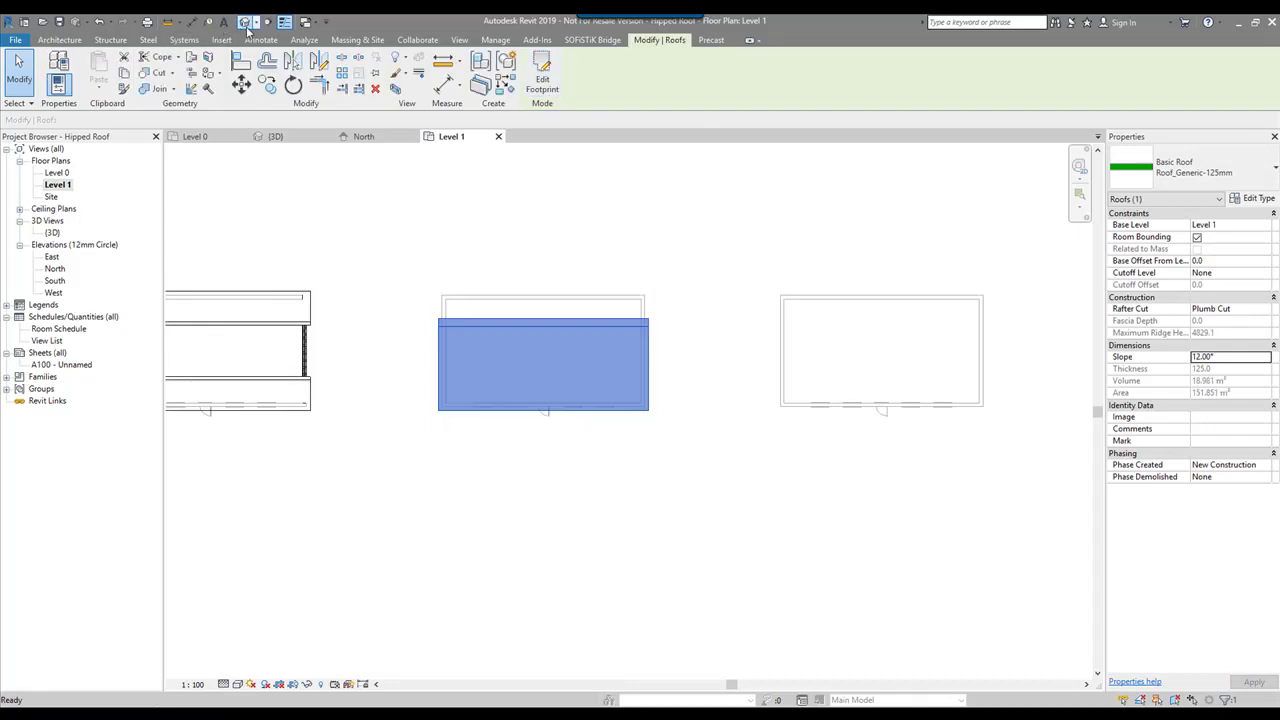
In the 3D view, attach the tops of the third building's rear wall and two end walls to its mono-pitch roof.
{"action": "left_click", "coordinate": [244, 22]}
{"action": "middle_click_drag", "start_coordinate": [751, 257], "coordinate": [425, 356], "text": "shift"}
{"action": "left_click", "coordinate": [410, 360]}
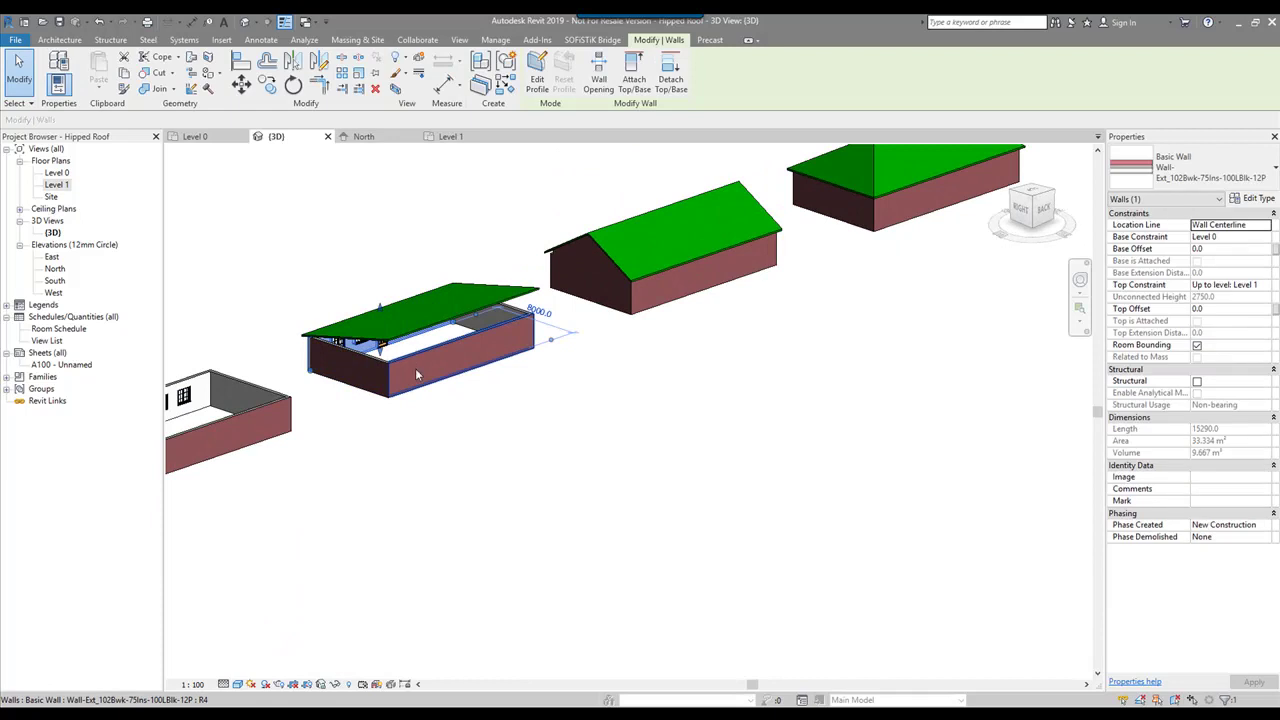
{"action": "key", "text": "Escape"}
{"action": "left_click", "coordinate": [376, 368]}
{"action": "left_click", "coordinate": [425, 365], "text": "ctrl"}
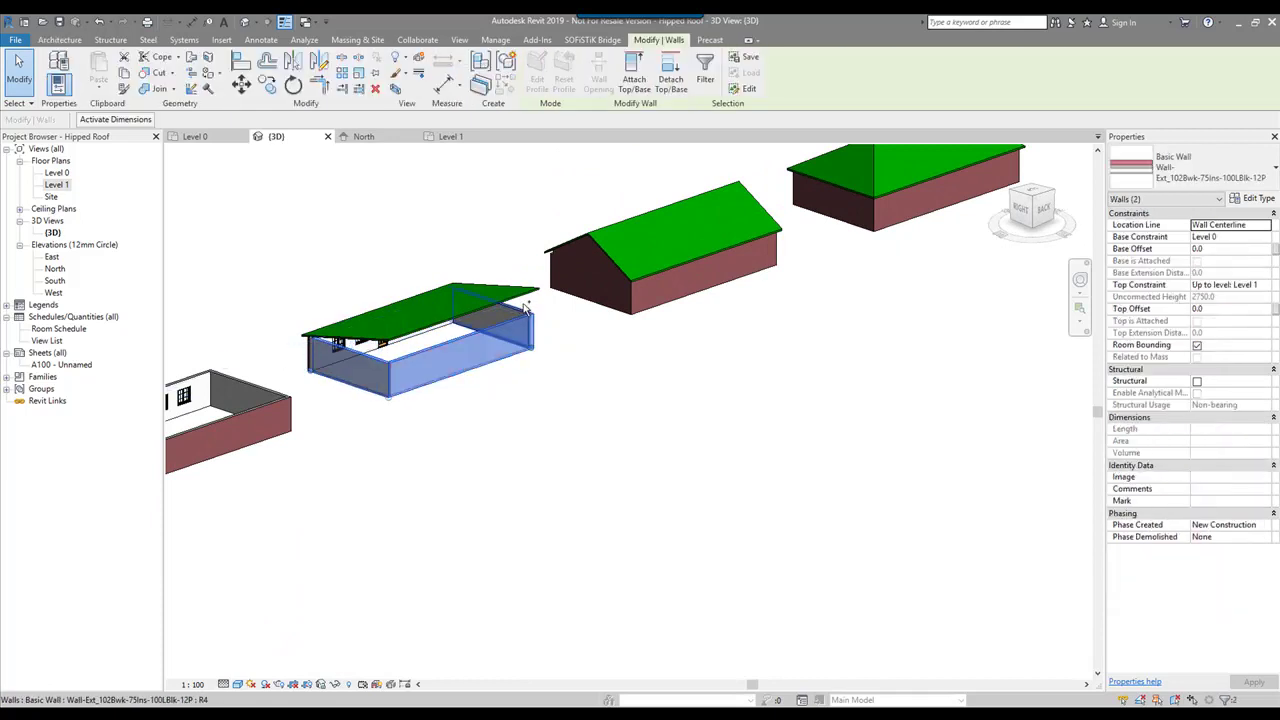
{"action": "left_click", "coordinate": [521, 312], "text": "ctrl"}
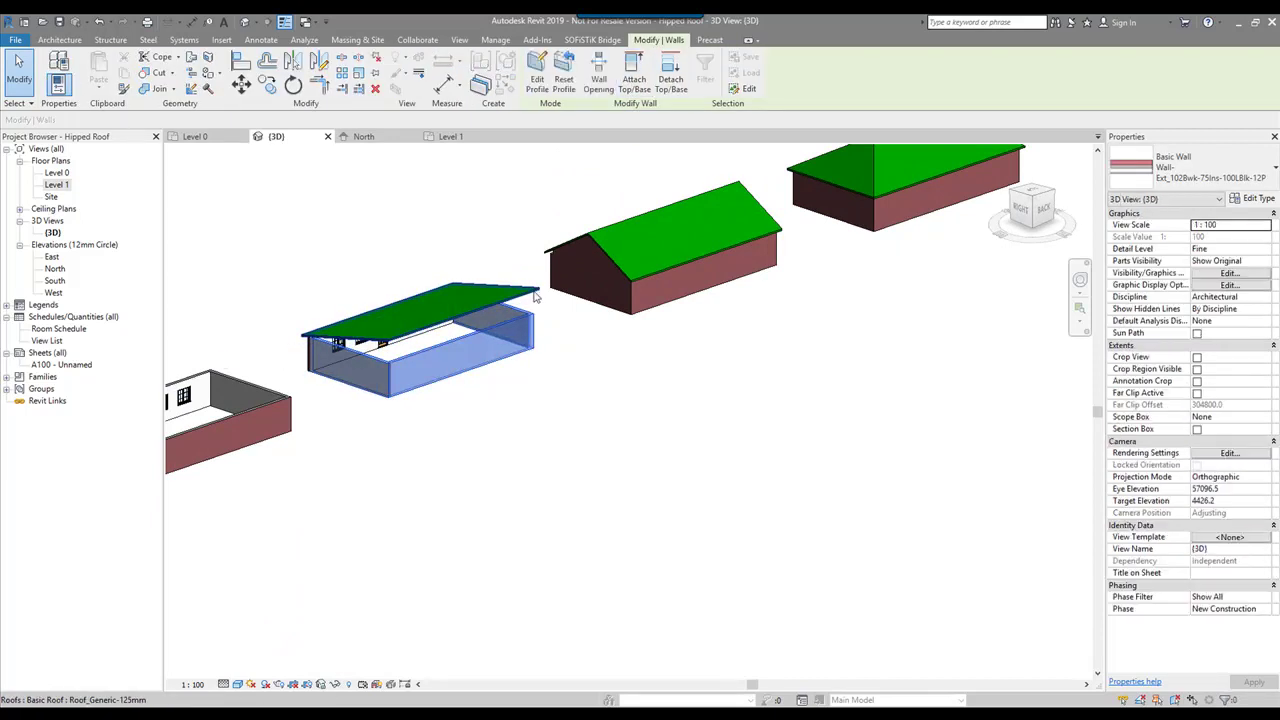
{"action": "key", "text": "Escape"}
{"action": "middle_click_drag", "start_coordinate": [491, 209], "coordinate": [750, 303], "text": "shift"}
{"action": "middle_click_drag", "start_coordinate": [529, 266], "coordinate": [455, 305]}
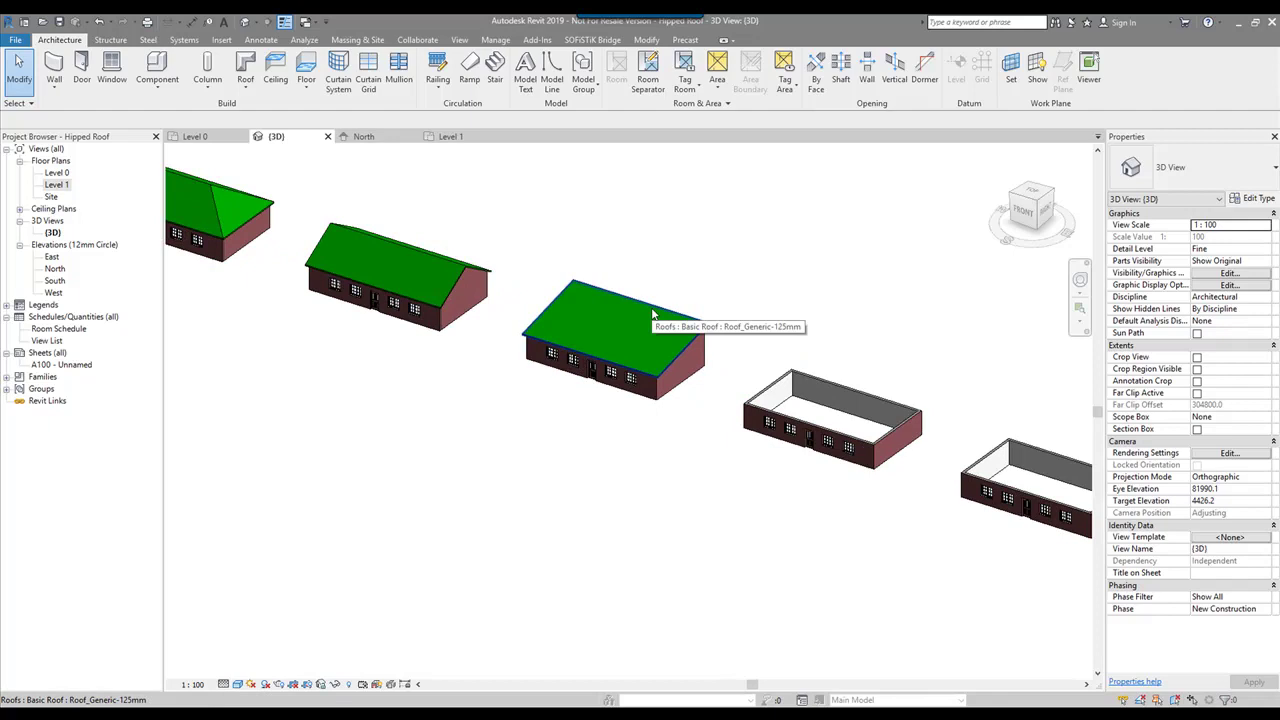
{"action": "middle_click_drag", "start_coordinate": [652, 316], "coordinate": [609, 300]}
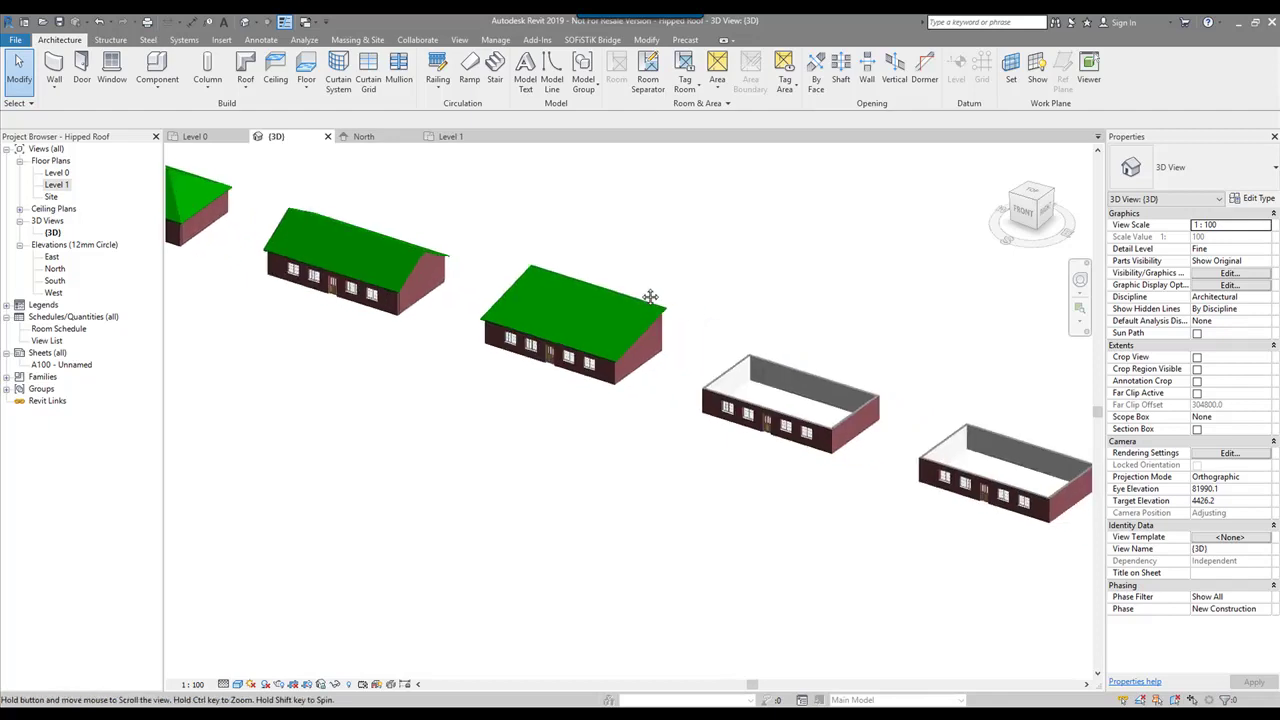
Start a roof by footprint on Level 1 and sketch a rectangular boundary offset 300 mm outside the fourth building's walls.
{"action": "double_click", "coordinate": [58, 186]}
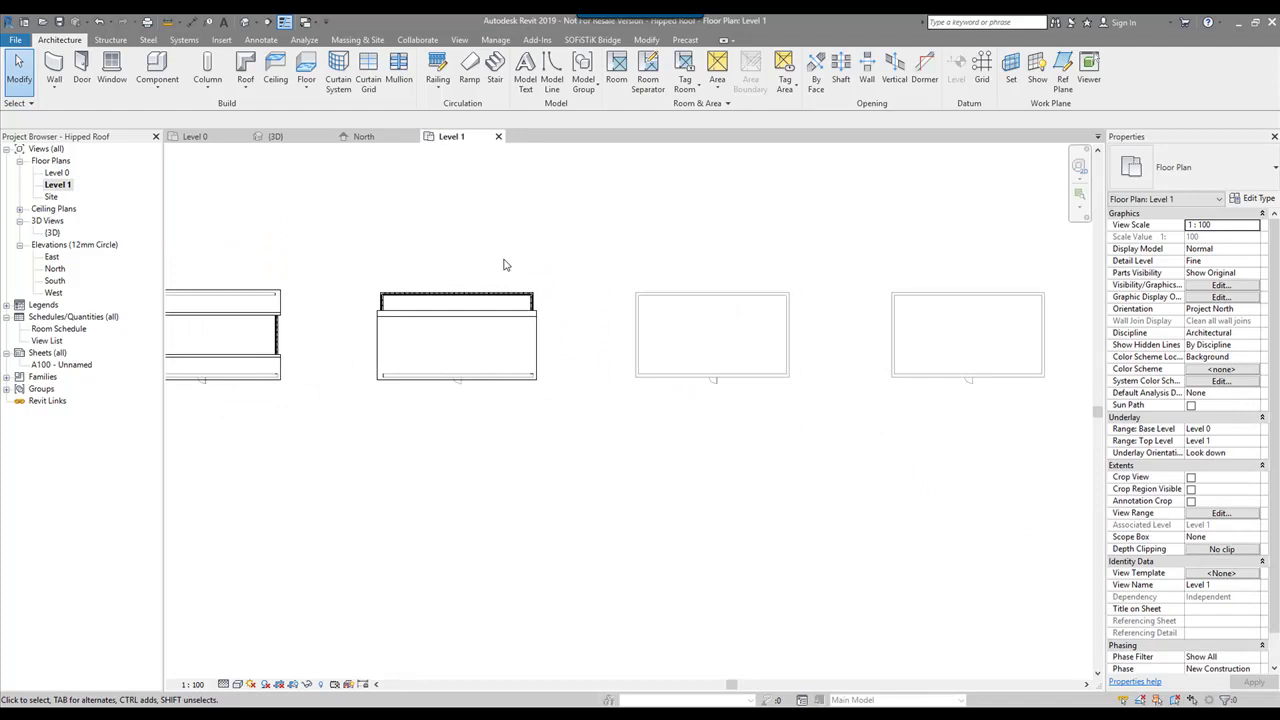
{"action": "middle_click_drag", "start_coordinate": [581, 293], "coordinate": [414, 283]}
{"action": "scroll", "coordinate": [543, 293], "scroll_direction": "up", "scroll_amount": 2}
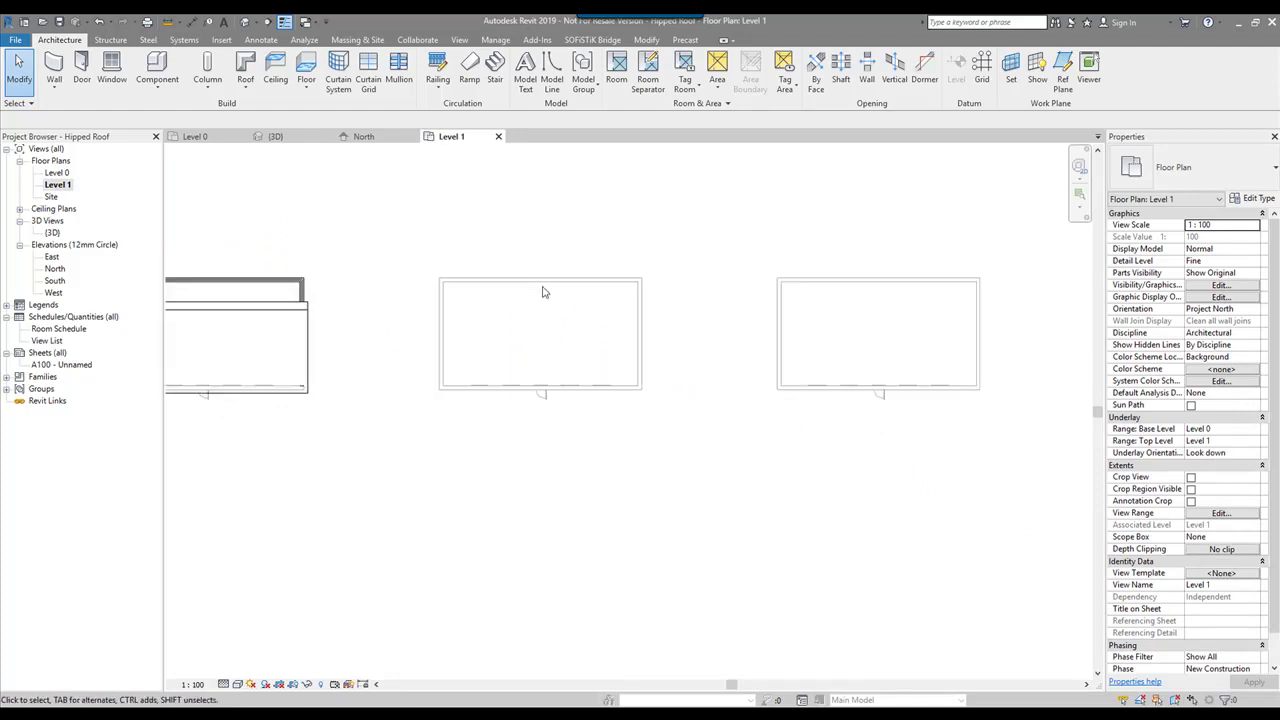
{"action": "left_click", "coordinate": [244, 66]}
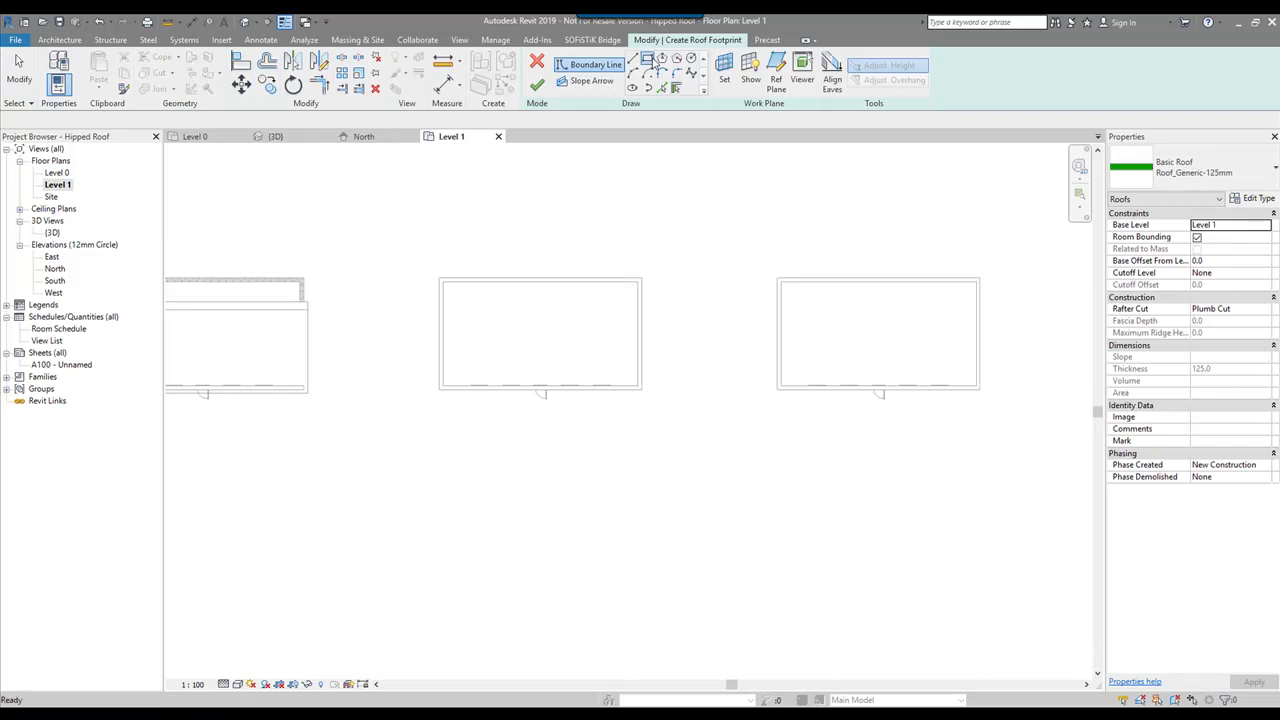
{"action": "left_click", "coordinate": [439, 279]}
{"action": "key", "text": "Escape"}
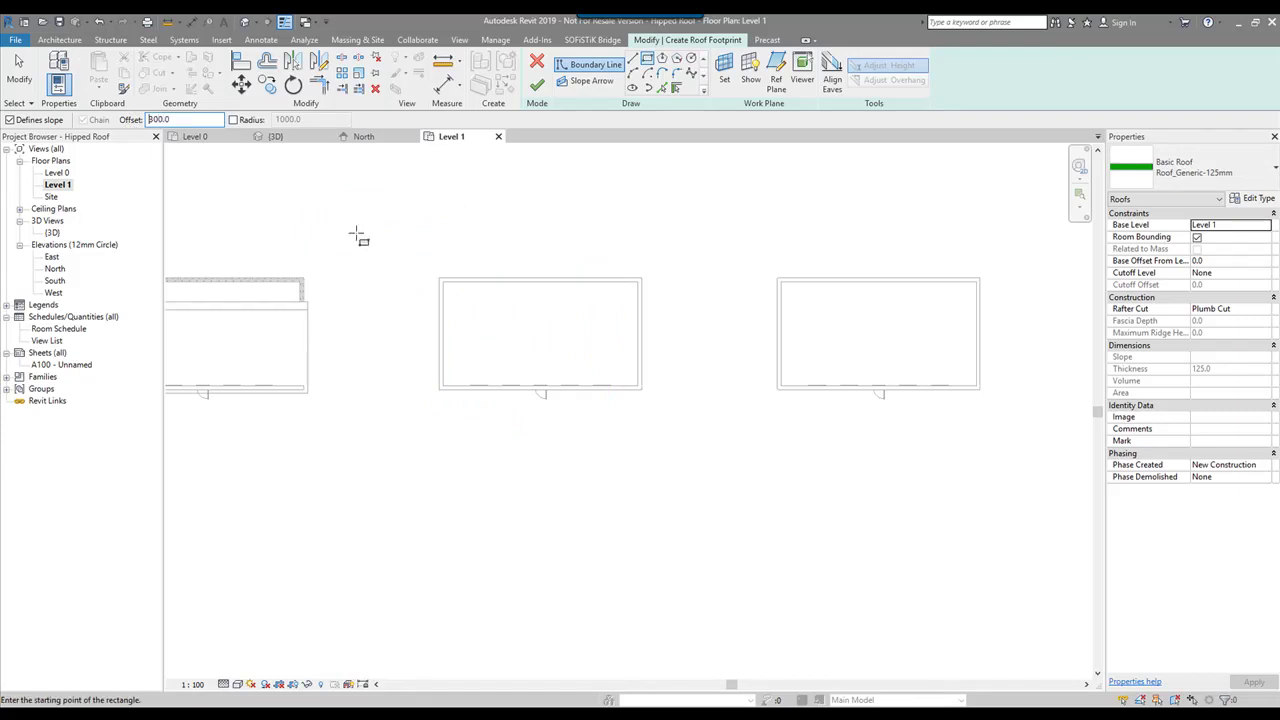
{"action": "left_click", "coordinate": [437, 278]}
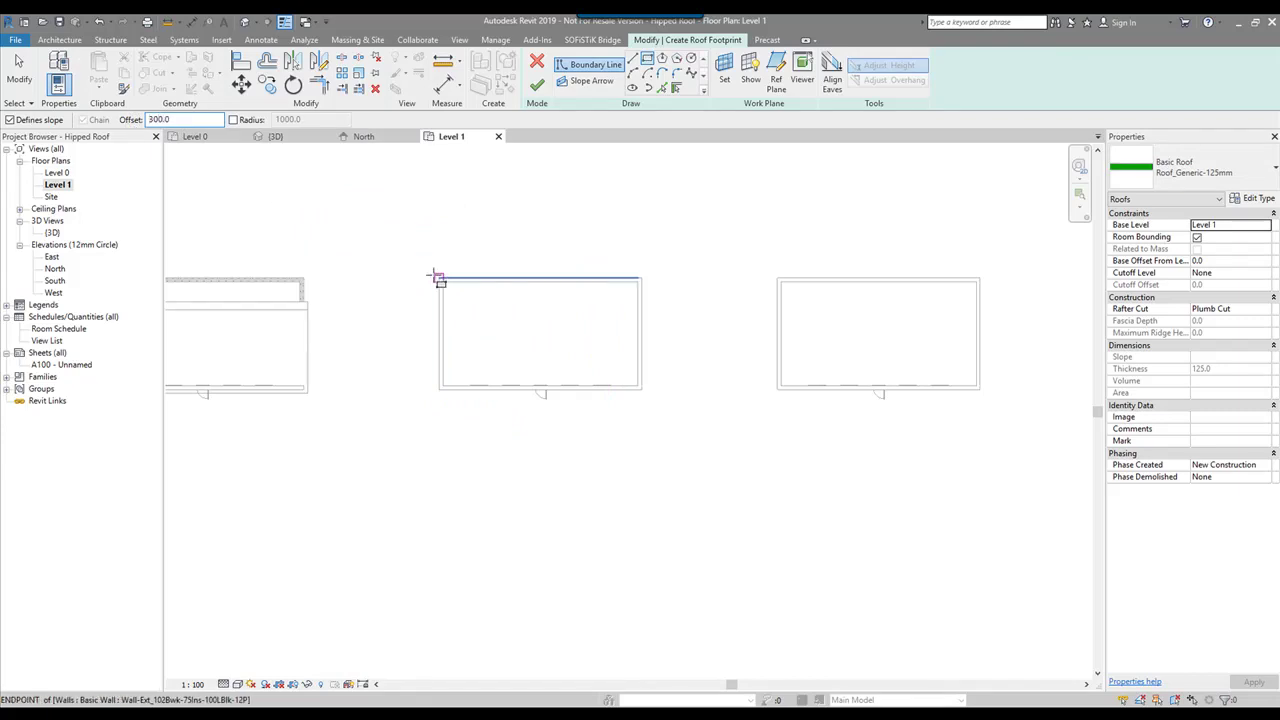
{"action": "left_click", "coordinate": [642, 391]}
{"action": "key", "text": "Escape"}
{"action": "scroll", "coordinate": [472, 346], "scroll_direction": "up", "scroll_amount": 2}
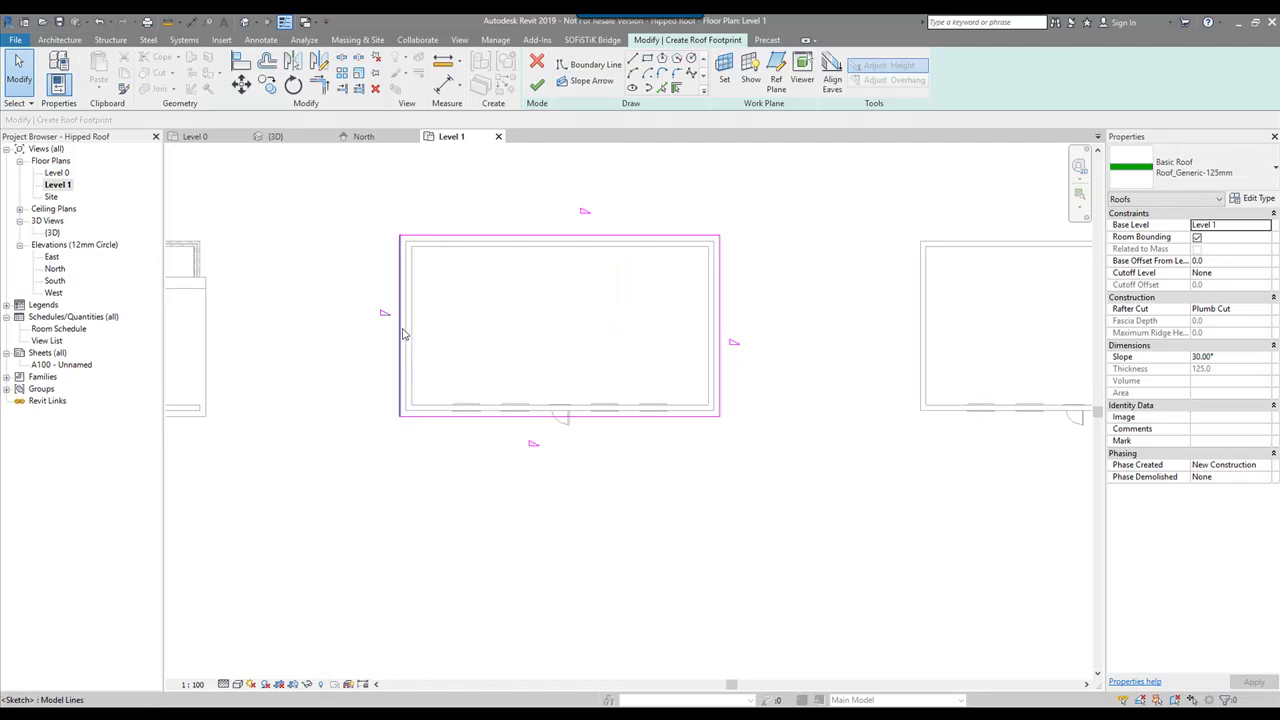
Turn off Defines Slope for the two short end lines of the fourth building's roof boundary.
{"action": "left_click", "coordinate": [402, 334]}
{"action": "left_click", "coordinate": [716, 330], "text": "ctrl"}
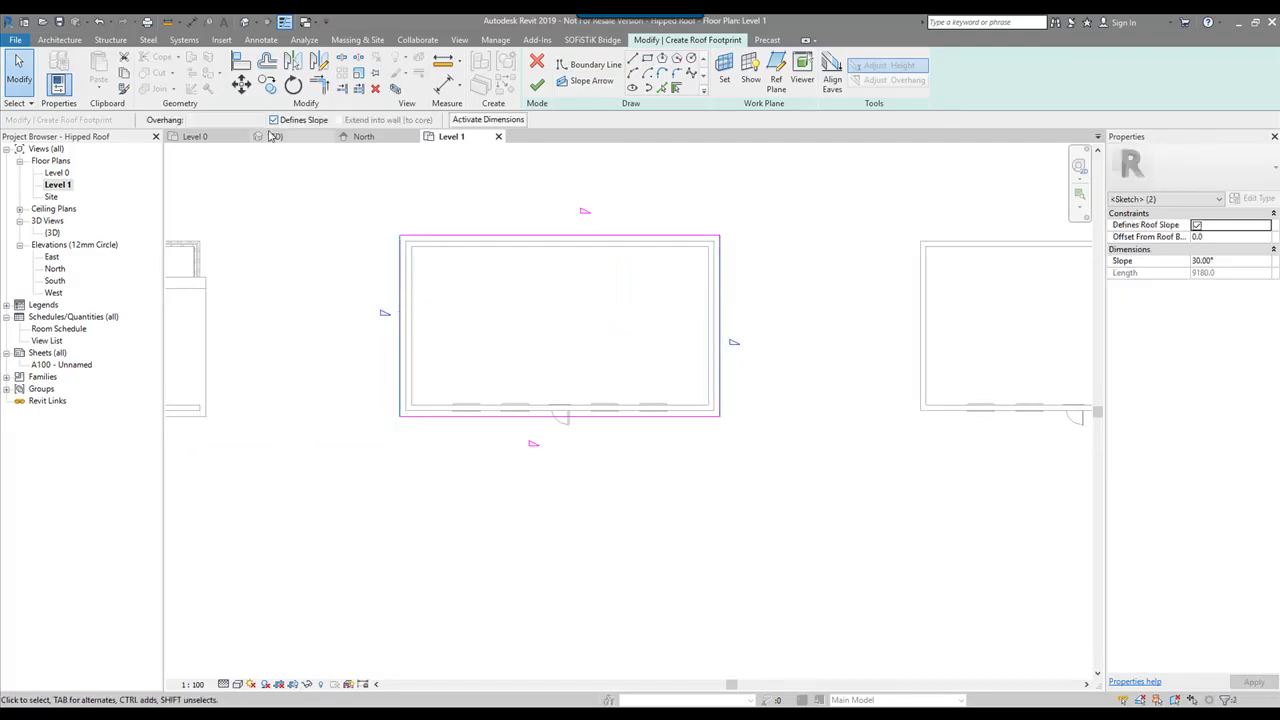
{"action": "left_click", "coordinate": [440, 166]}
Set the rear long boundary line's slope to 20° and finish the fourth building's asymmetrical gable roof.
{"action": "left_click", "coordinate": [517, 240]}
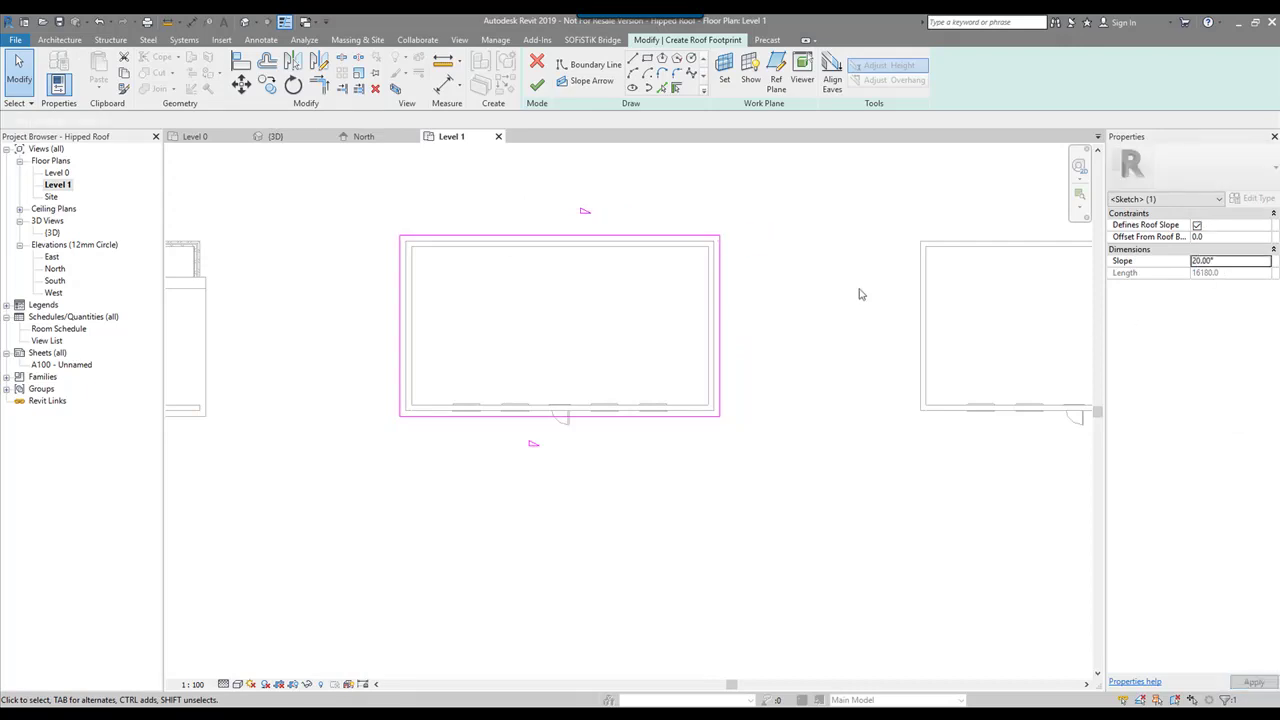
{"action": "left_click", "coordinate": [587, 172]}
{"action": "left_click", "coordinate": [537, 88]}
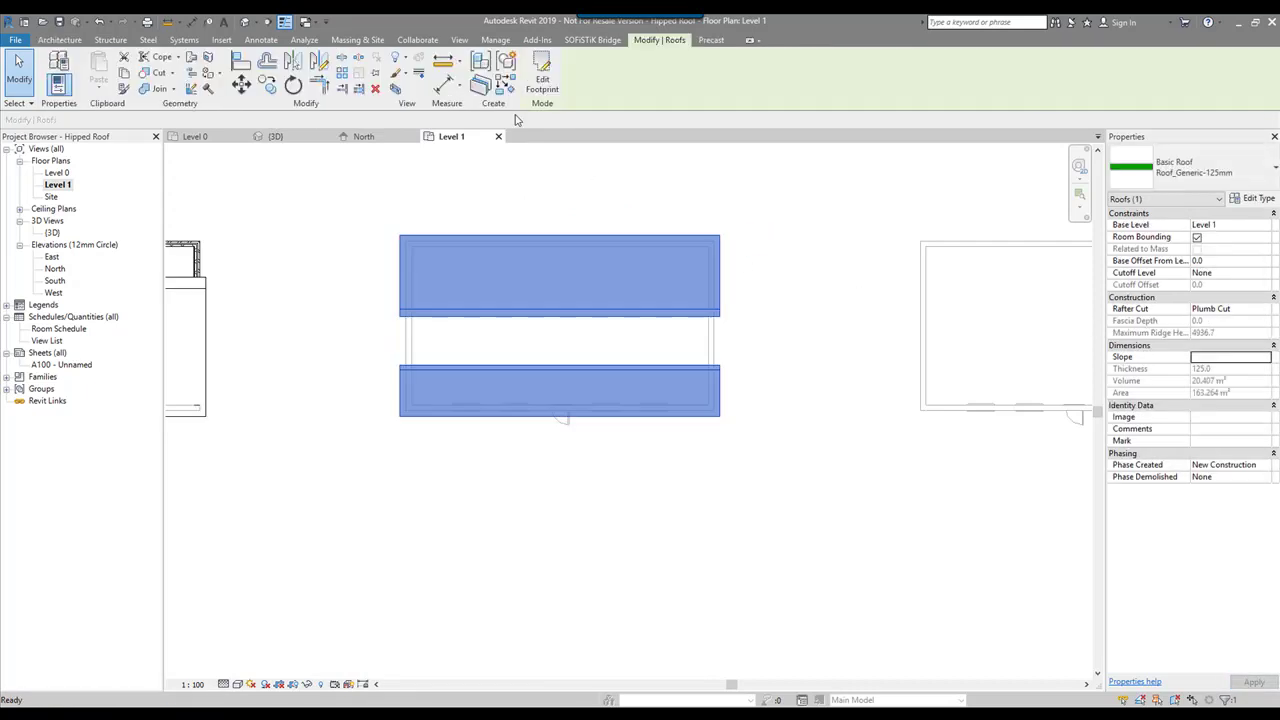
In the 3D view, attach the tops of the fourth building's two end walls to its asymmetrical gable roof.
{"action": "left_click", "coordinate": [244, 22]}
{"action": "scroll", "coordinate": [843, 417], "scroll_direction": "up", "scroll_amount": 3}
{"action": "middle_click_drag", "start_coordinate": [843, 417], "coordinate": [785, 370], "text": "shift"}
{"action": "left_click", "coordinate": [618, 398]}
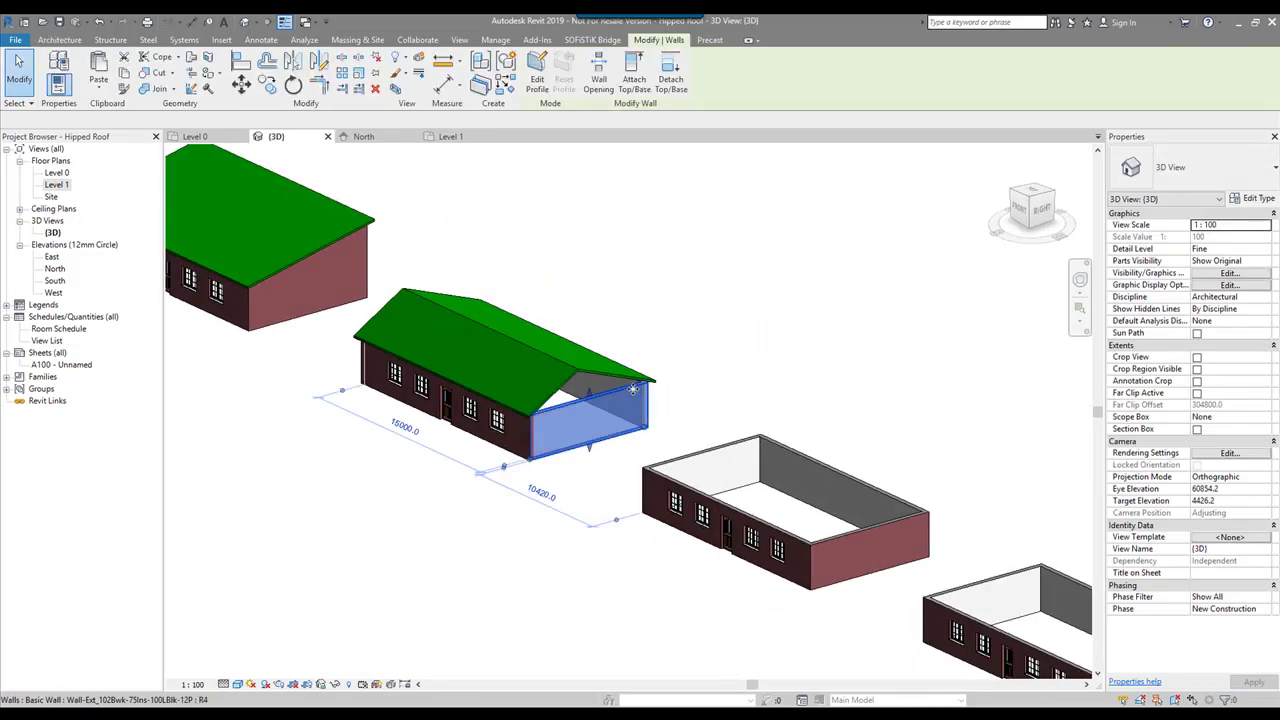
{"action": "left_click", "coordinate": [634, 82]}
{"action": "left_click", "coordinate": [594, 363]}
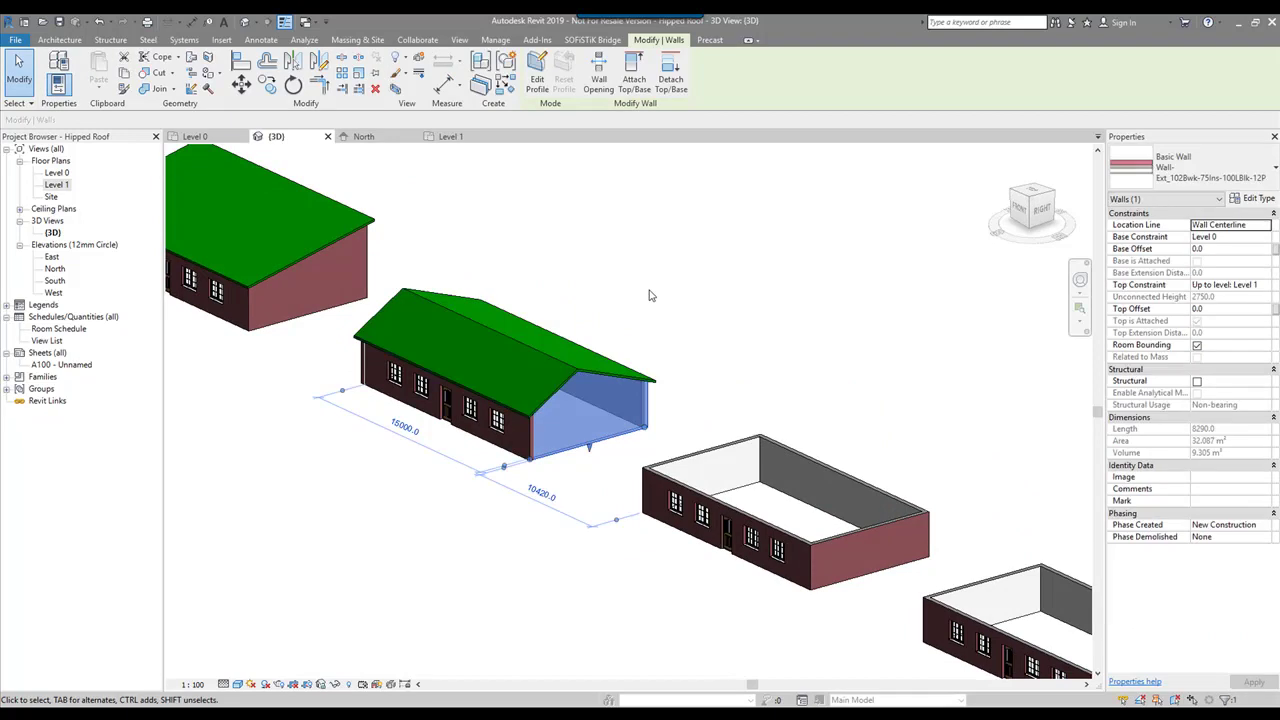
{"action": "left_click", "coordinate": [646, 278]}
{"action": "middle_click_drag", "start_coordinate": [646, 278], "coordinate": [757, 357], "text": "shift"}
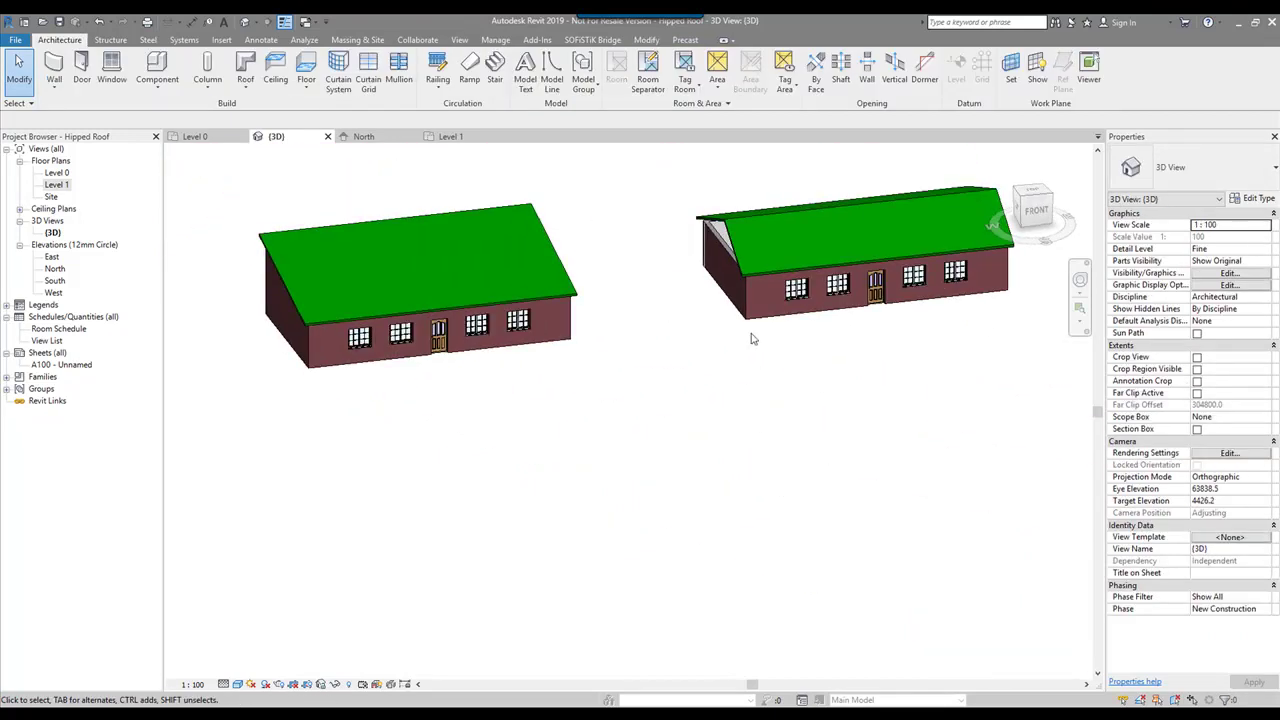
{"action": "left_click", "coordinate": [732, 260]}
{"action": "left_click", "coordinate": [634, 80]}
{"action": "left_click", "coordinate": [716, 187]}
{"action": "scroll", "coordinate": [702, 226], "scroll_direction": "down", "scroll_amount": 1}
{"action": "middle_click_drag", "start_coordinate": [704, 232], "coordinate": [869, 279], "text": "shift"}
{"action": "scroll", "coordinate": [603, 251], "scroll_direction": "down", "scroll_amount": 1}
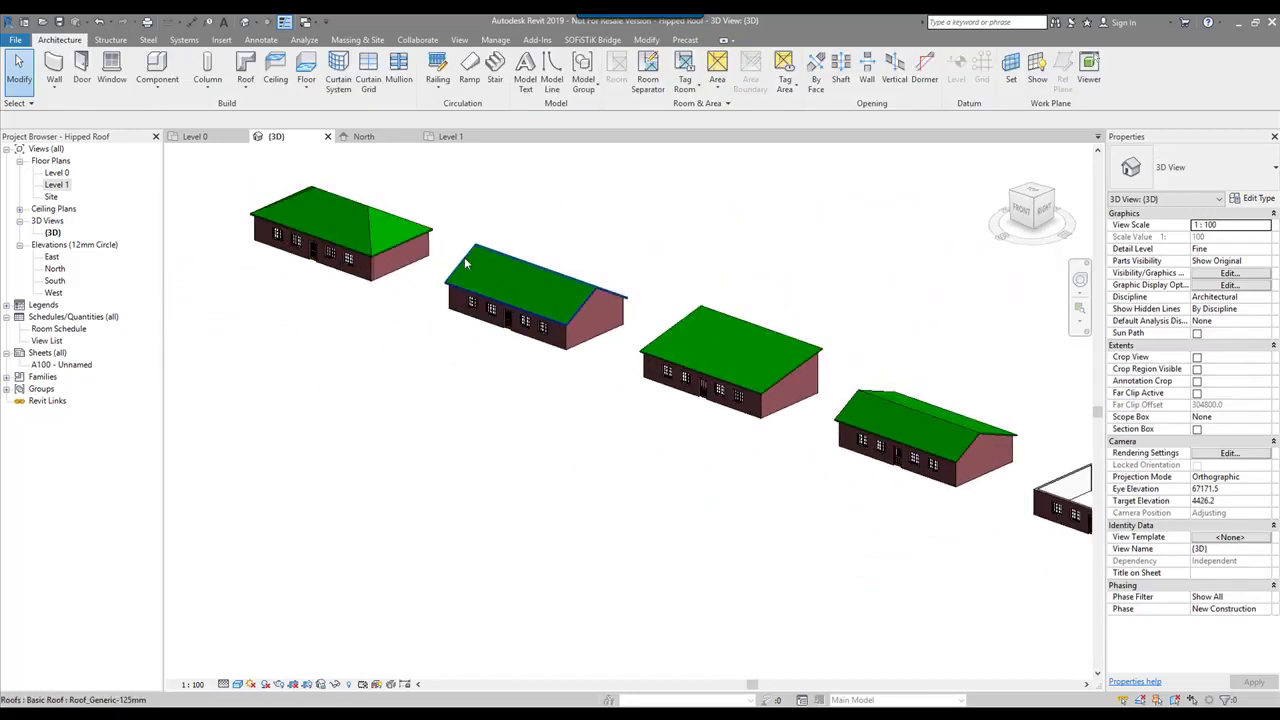
{"action": "middle_click_drag", "start_coordinate": [679, 258], "coordinate": [524, 221]}
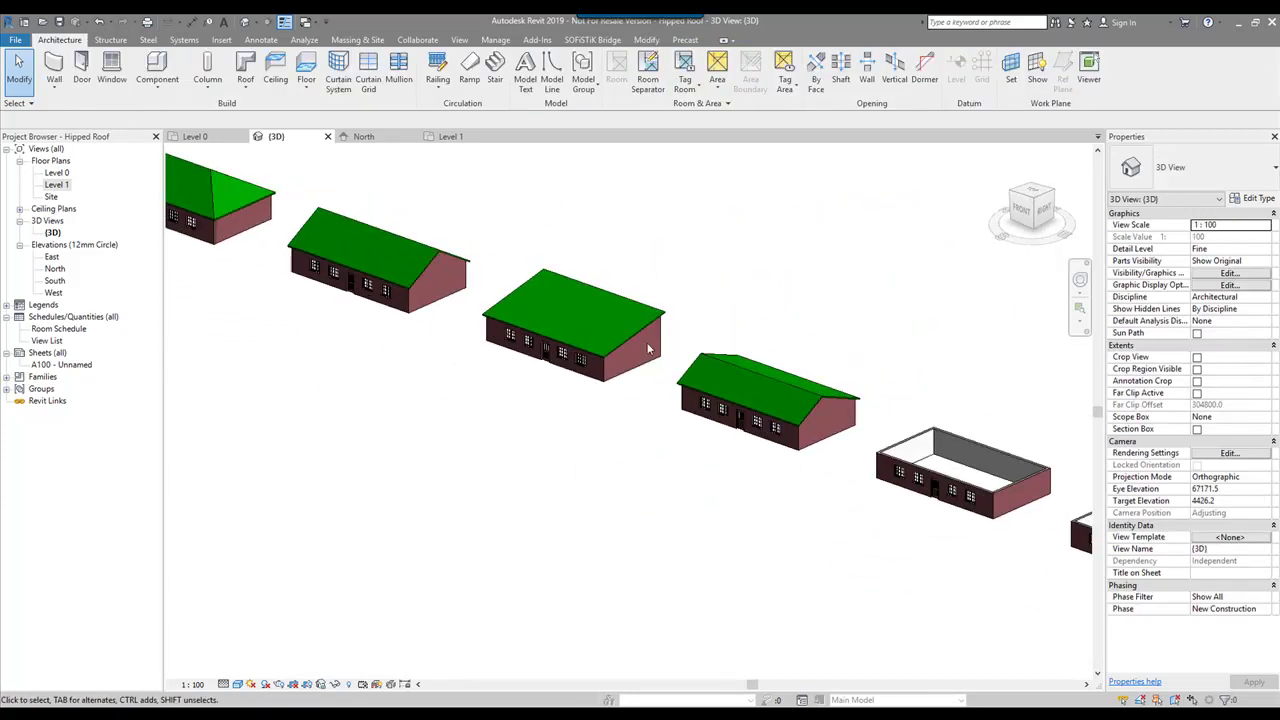
{"action": "middle_click_drag", "start_coordinate": [873, 328], "coordinate": [692, 257]}
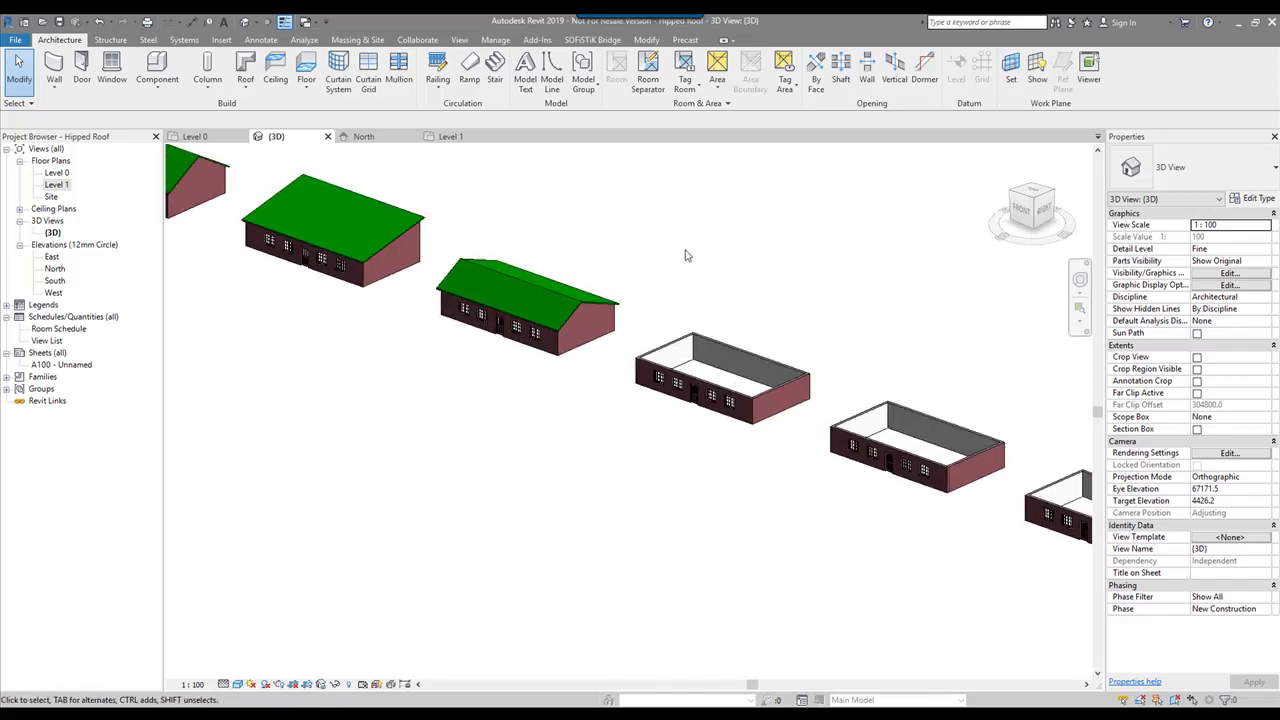
{"action": "scroll", "coordinate": [739, 369], "scroll_direction": "up", "scroll_amount": 2}
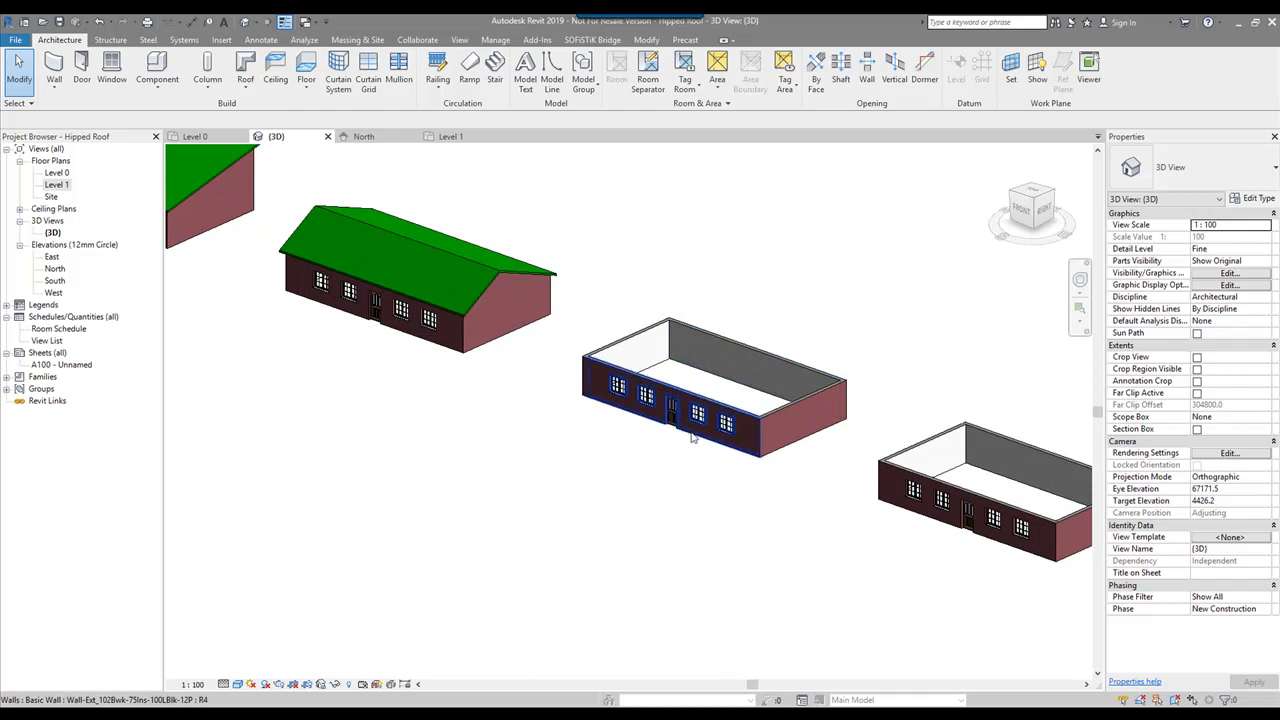
Create a footprint roof on Level 1 over the fifth building, with a rectangular boundary offset 300 mm and all four sides sloped.
{"action": "double_click", "coordinate": [65, 188]}
{"action": "scroll", "coordinate": [652, 311], "scroll_direction": "down", "scroll_amount": 2}
{"action": "middle_click_drag", "start_coordinate": [934, 311], "coordinate": [606, 320]}
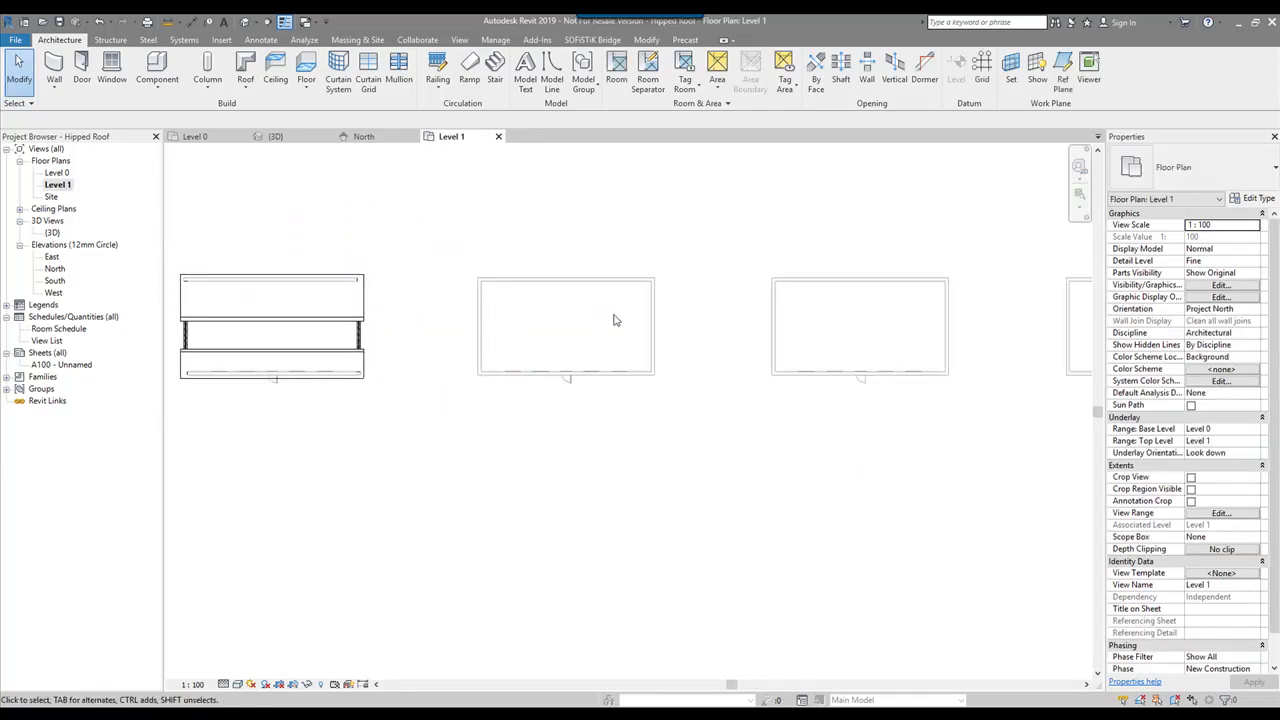
{"action": "scroll", "coordinate": [613, 311], "scroll_direction": "up", "scroll_amount": 2}
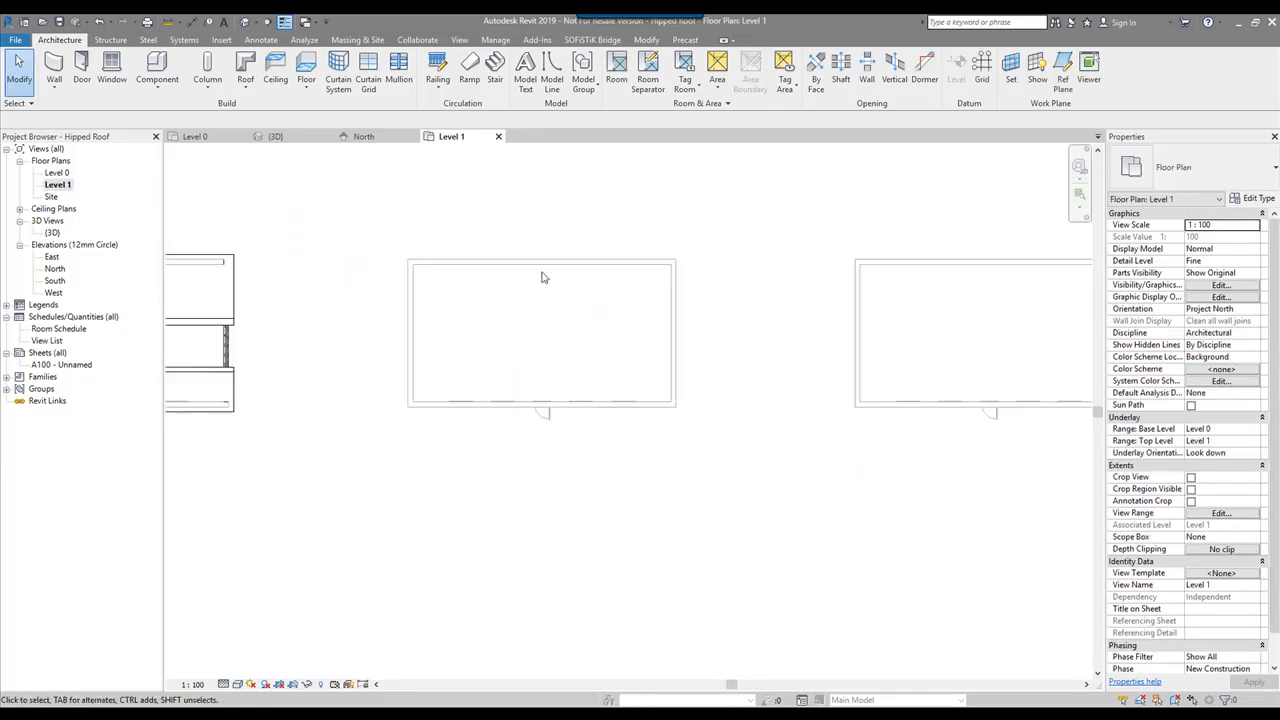
{"action": "left_click", "coordinate": [245, 88]}
{"action": "left_click", "coordinate": [280, 113]}
{"action": "left_click", "coordinate": [648, 59]}
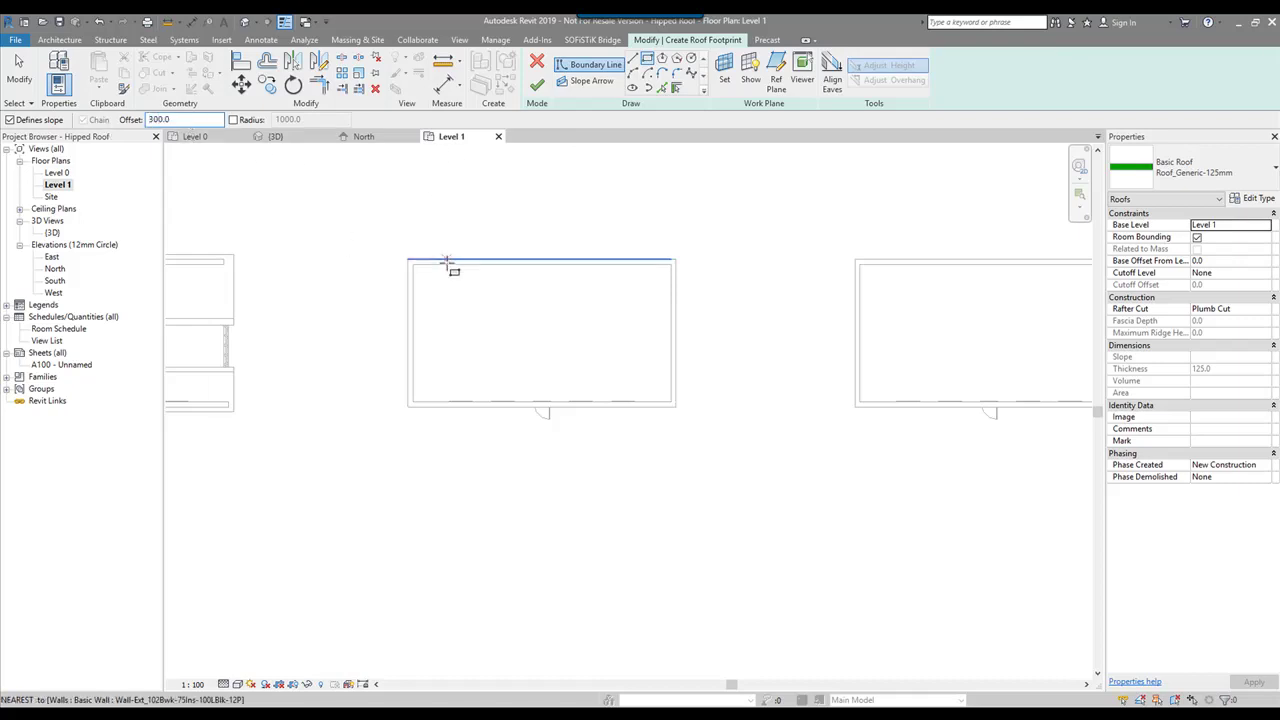
{"action": "left_click", "coordinate": [408, 259]}
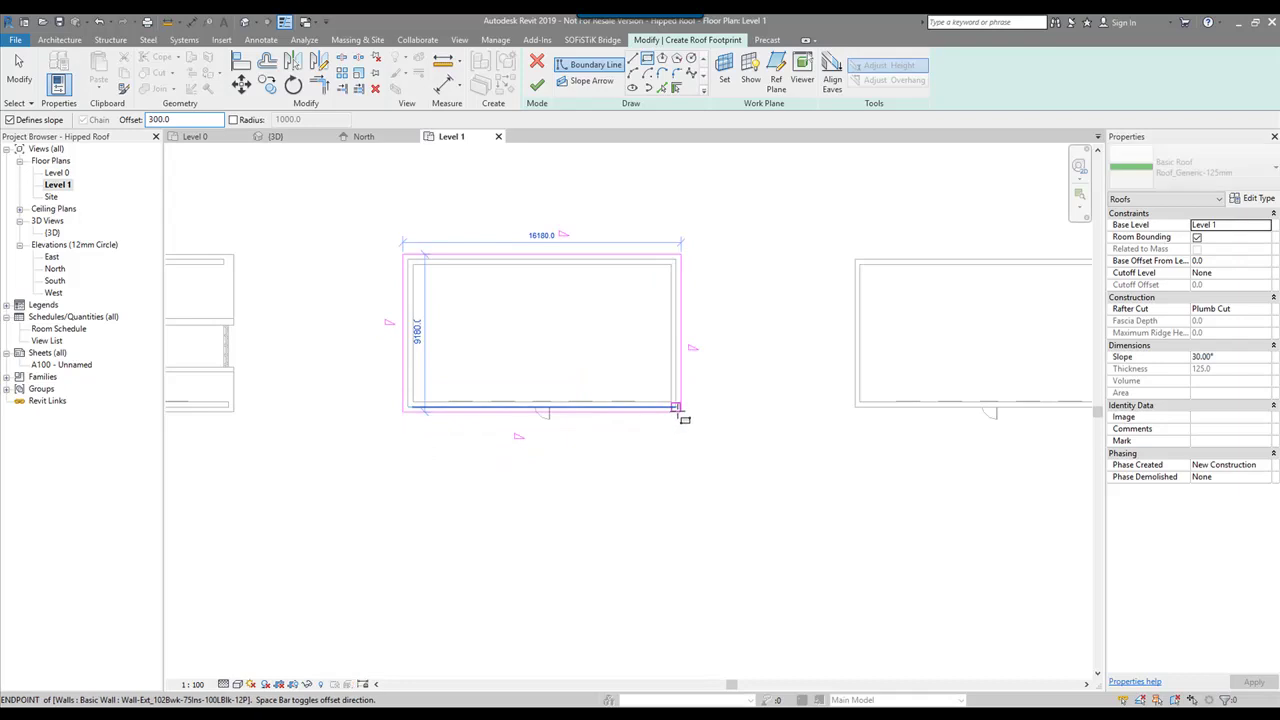
{"action": "left_click", "coordinate": [676, 410]}
{"action": "left_click", "coordinate": [537, 85]}
{"action": "scroll", "coordinate": [679, 293], "scroll_direction": "down", "scroll_amount": 3}
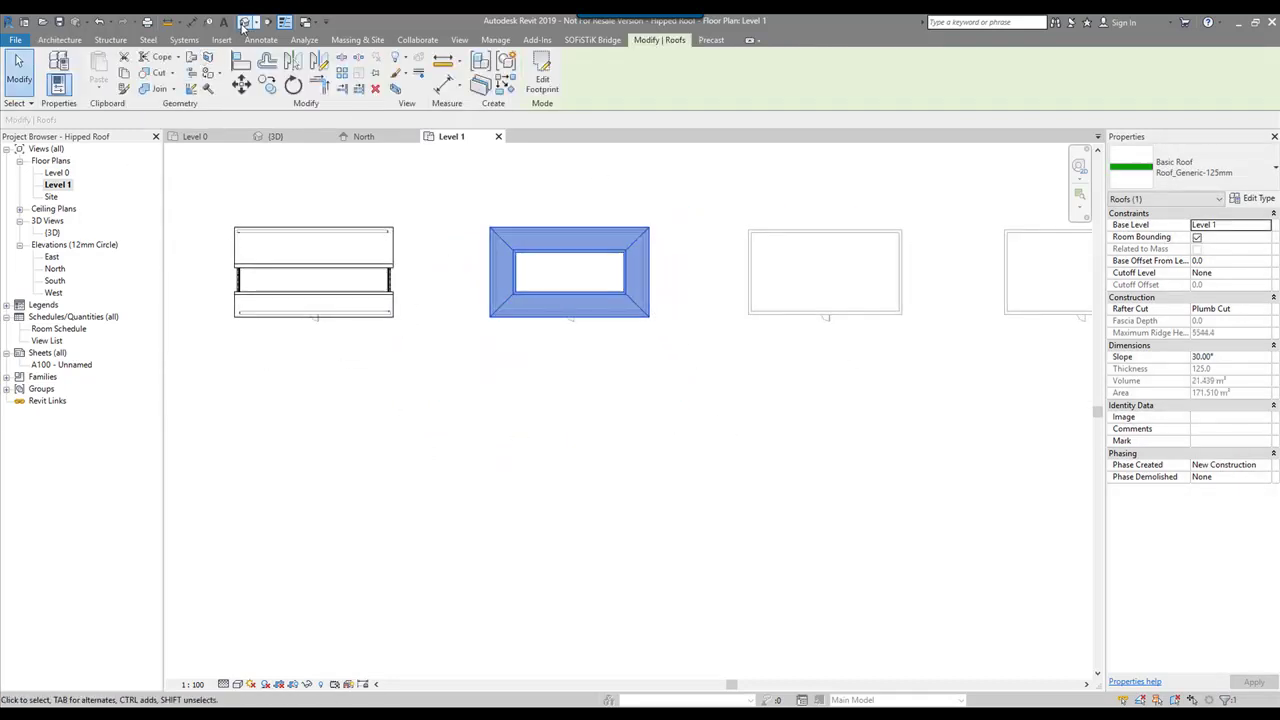
In the 3D view, open the footprint sketch of the fifth building's hipped roof for editing.
{"action": "left_click", "coordinate": [243, 26]}
{"action": "middle_click_drag", "start_coordinate": [717, 460], "coordinate": [571, 403]}
{"action": "scroll", "coordinate": [572, 403], "scroll_direction": "down", "scroll_amount": 2}
{"action": "middle_click_drag", "start_coordinate": [684, 349], "coordinate": [674, 340]}
{"action": "scroll", "coordinate": [673, 339], "scroll_direction": "up", "scroll_amount": 4}
{"action": "left_click", "coordinate": [512, 302]}
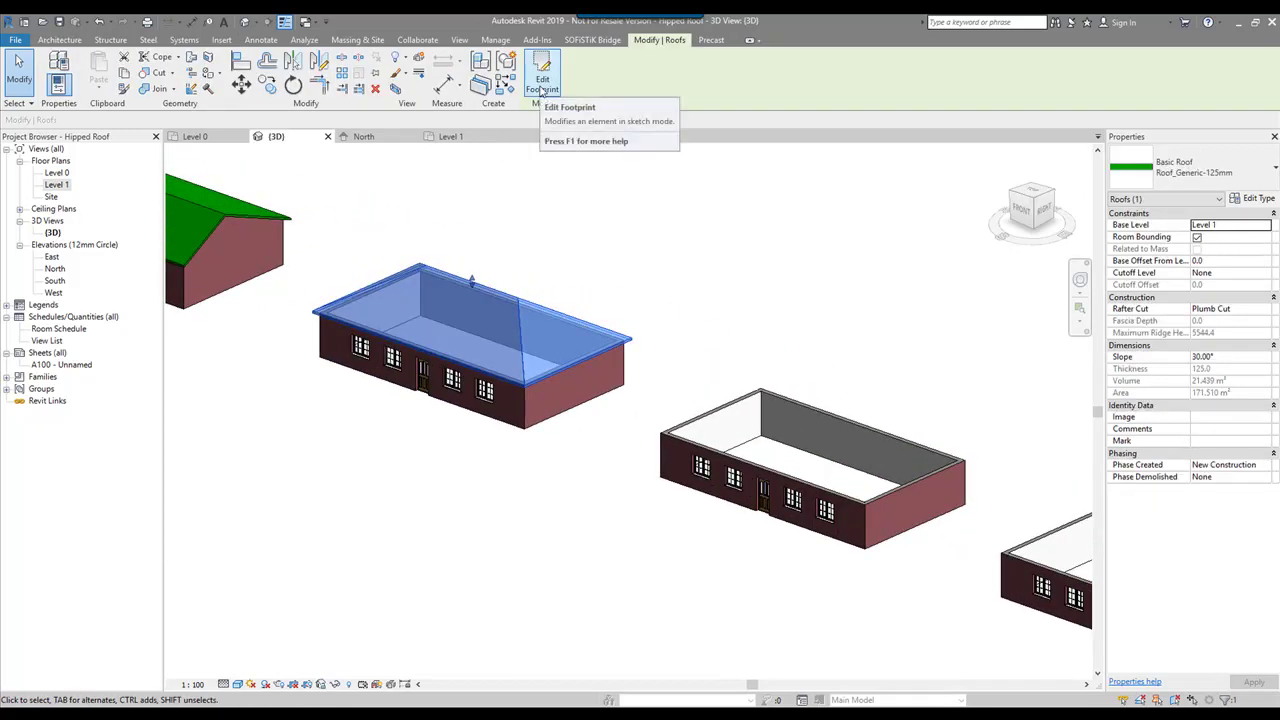
{"action": "left_click", "coordinate": [541, 90]}
{"action": "middle_click_drag", "start_coordinate": [751, 257], "coordinate": [846, 289]}
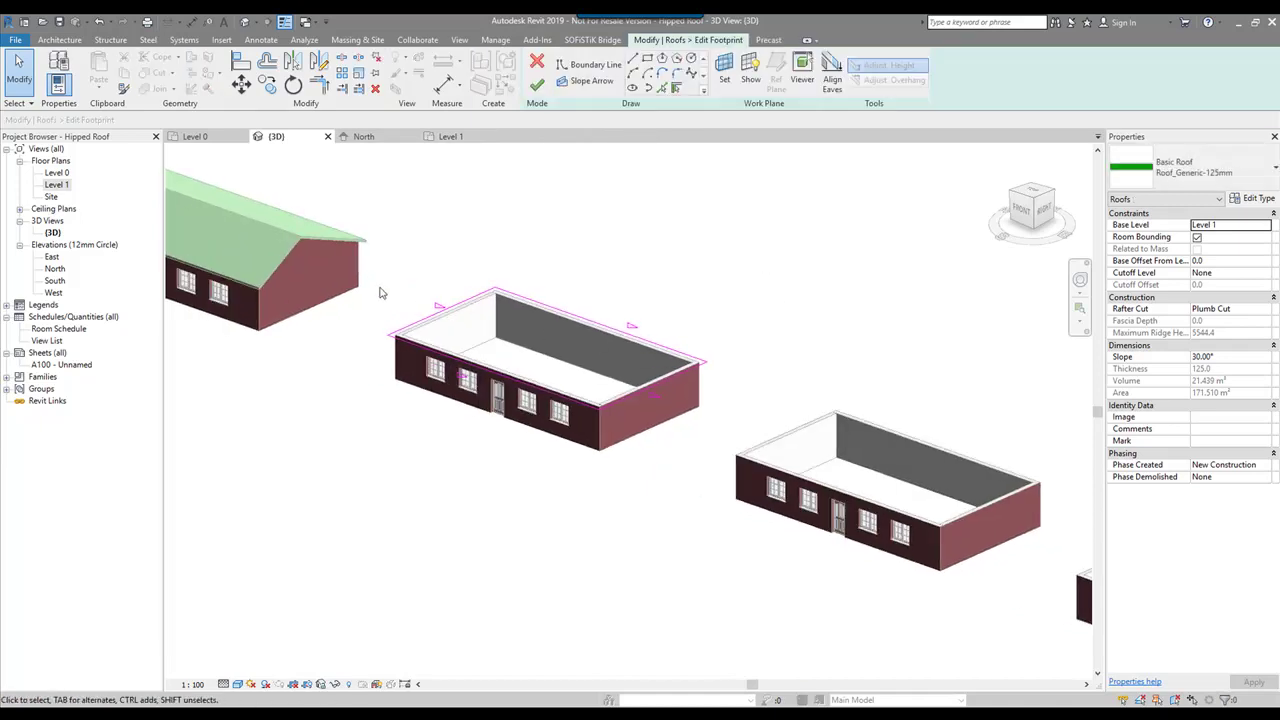
Set Offset From Roof Base to 1500 for the short boundary line facing the fourth building and finish the fifth building's roof.
{"action": "left_click", "coordinate": [455, 304]}
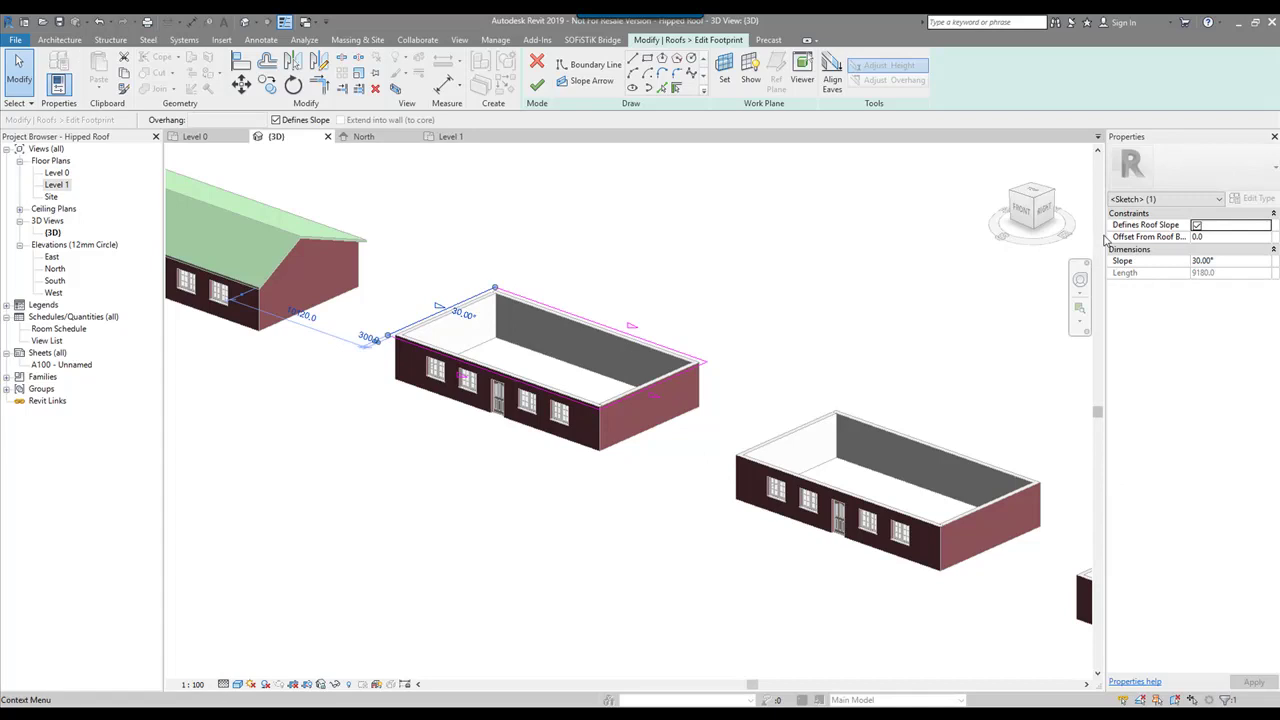
{"action": "left_click_drag", "start_coordinate": [1101, 233], "coordinate": [1026, 233]}
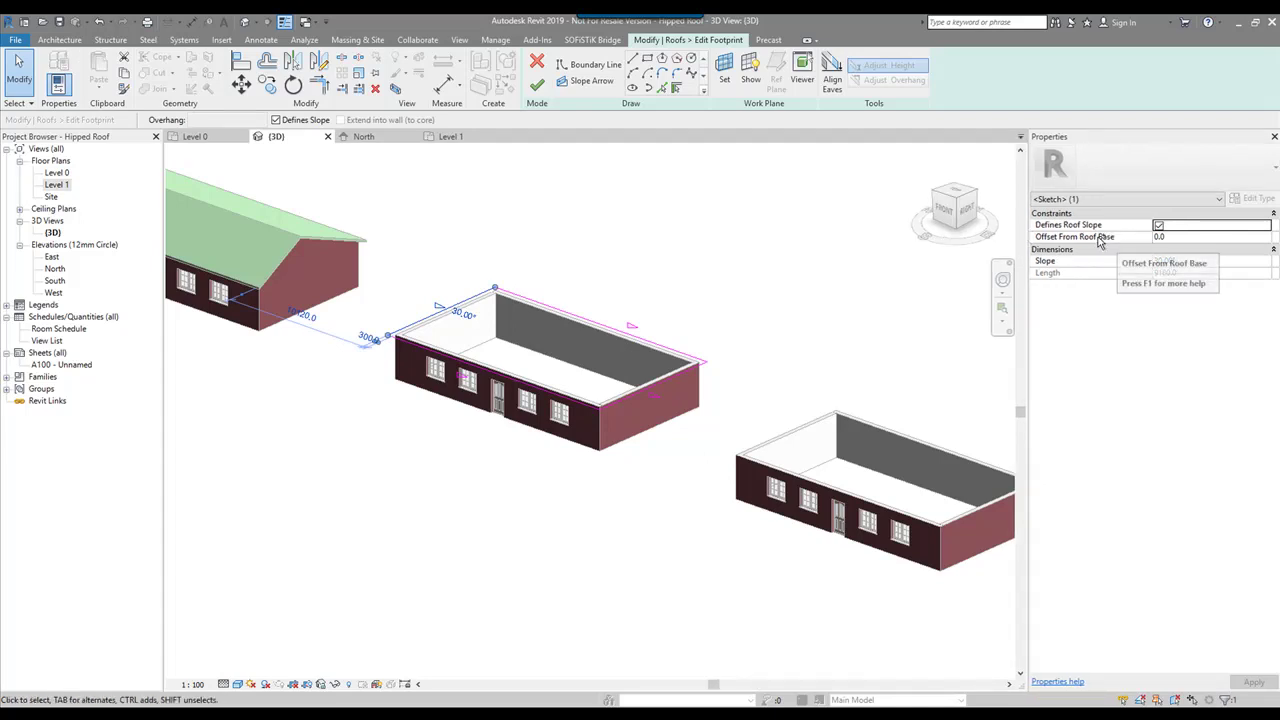
{"action": "left_click", "coordinate": [1177, 237]}
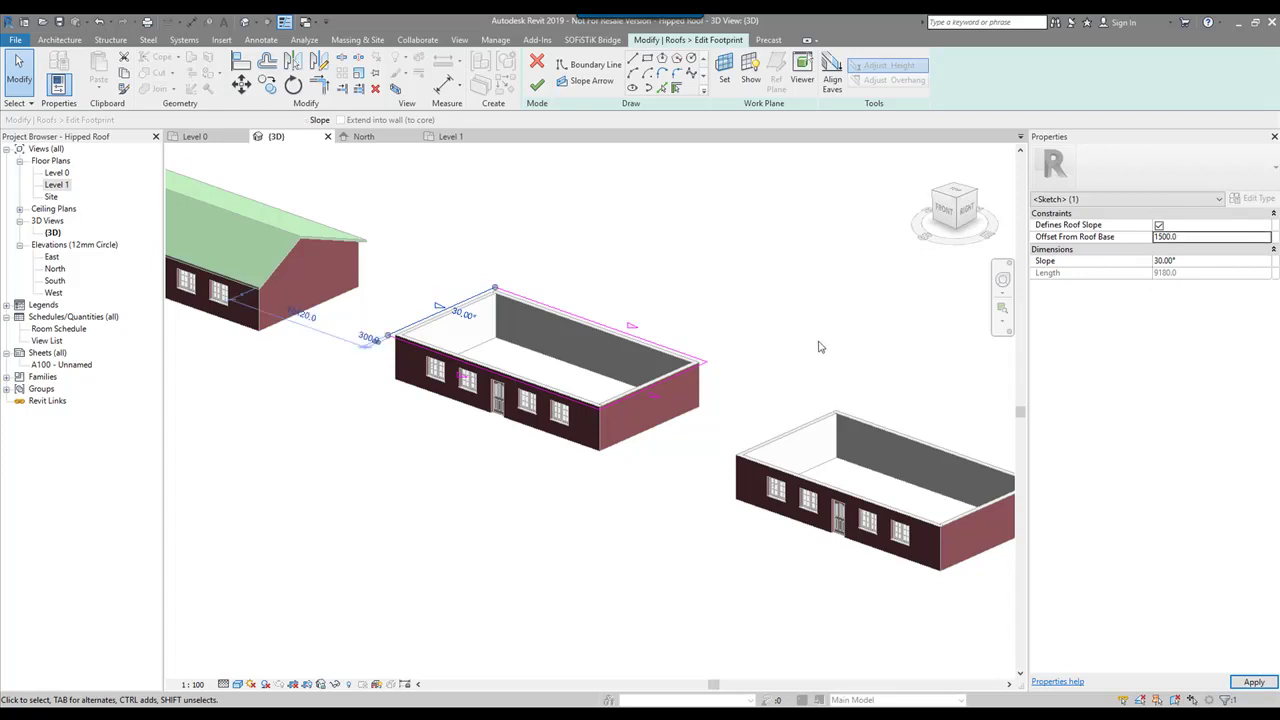
{"action": "left_click", "coordinate": [541, 87]}
{"action": "left_click", "coordinate": [671, 209]}
Attach the top of the fifth building's end wall beneath the raised hip, facing the fourth building, to the roof.
{"action": "middle_click_drag", "start_coordinate": [598, 322], "coordinate": [559, 290], "text": "shift"}
{"action": "scroll", "coordinate": [559, 285], "scroll_direction": "up", "scroll_amount": 2}
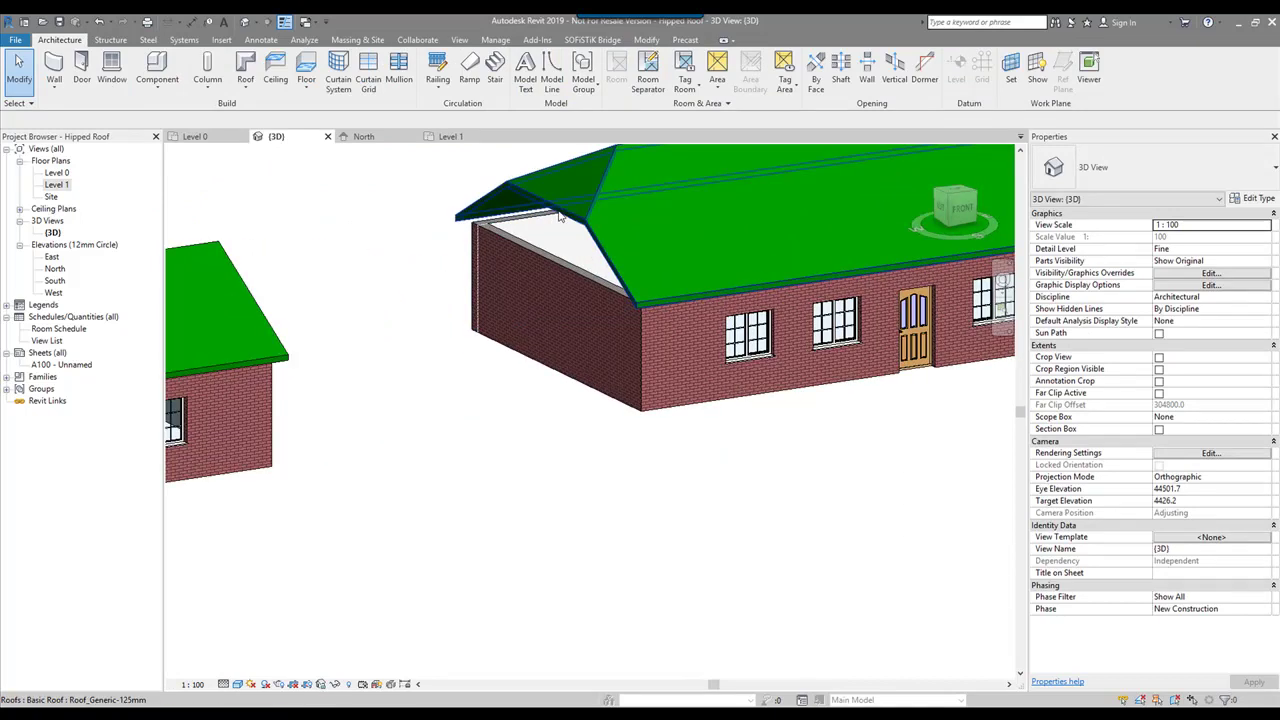
{"action": "scroll", "coordinate": [560, 215], "scroll_direction": "down", "scroll_amount": 5}
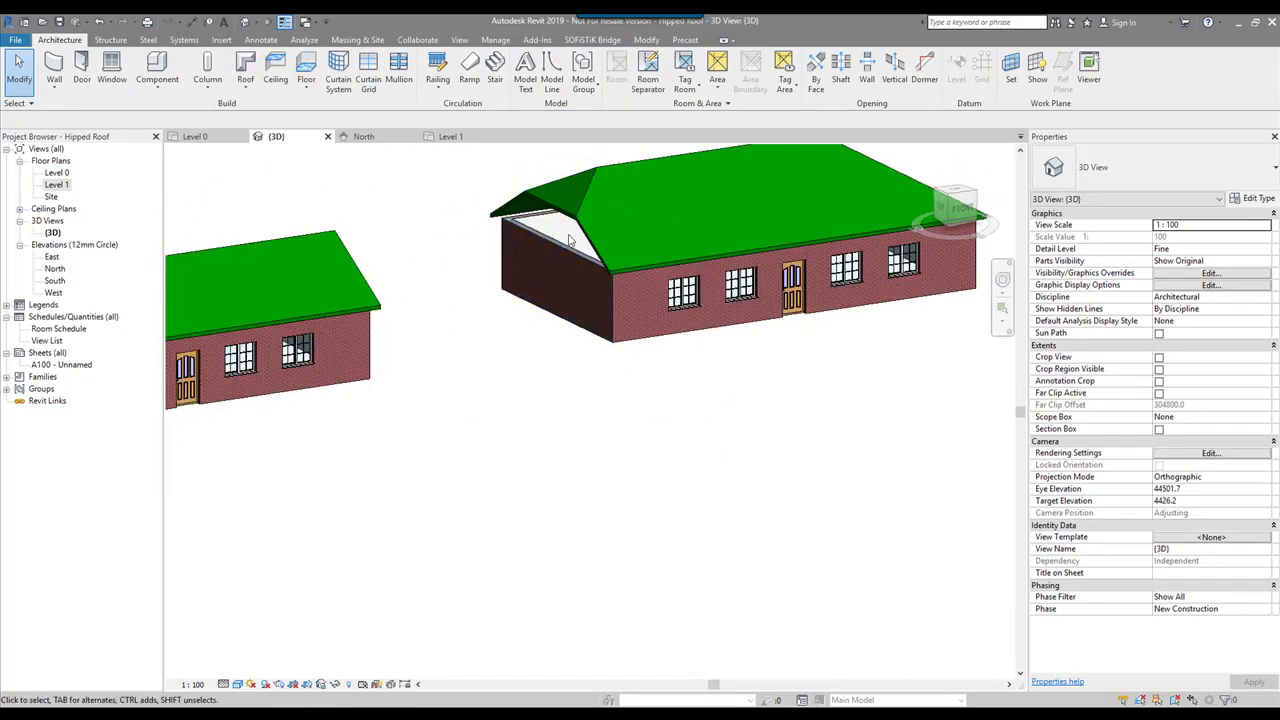
{"action": "middle_click_drag", "start_coordinate": [623, 272], "coordinate": [515, 288], "text": "shift"}
{"action": "left_click", "coordinate": [515, 290]}
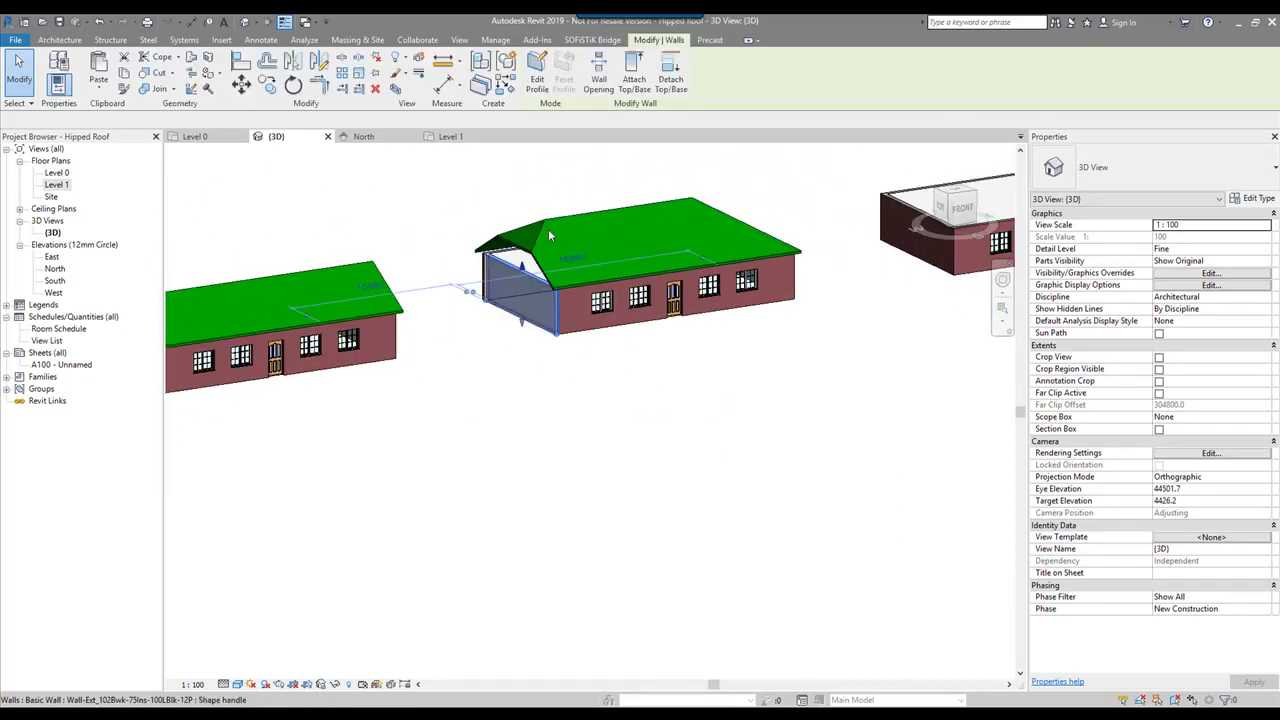
{"action": "left_click", "coordinate": [636, 88]}
{"action": "left_click", "coordinate": [650, 228]}
{"action": "middle_click_drag", "start_coordinate": [691, 400], "coordinate": [528, 403], "text": "shift"}
{"action": "key", "text": "Escape"}
Edit the fifth building's roof footprint, setting Offset From Roof Base to 1500 for the other short boundary line, and finish the roof.
{"action": "left_click", "coordinate": [664, 331]}
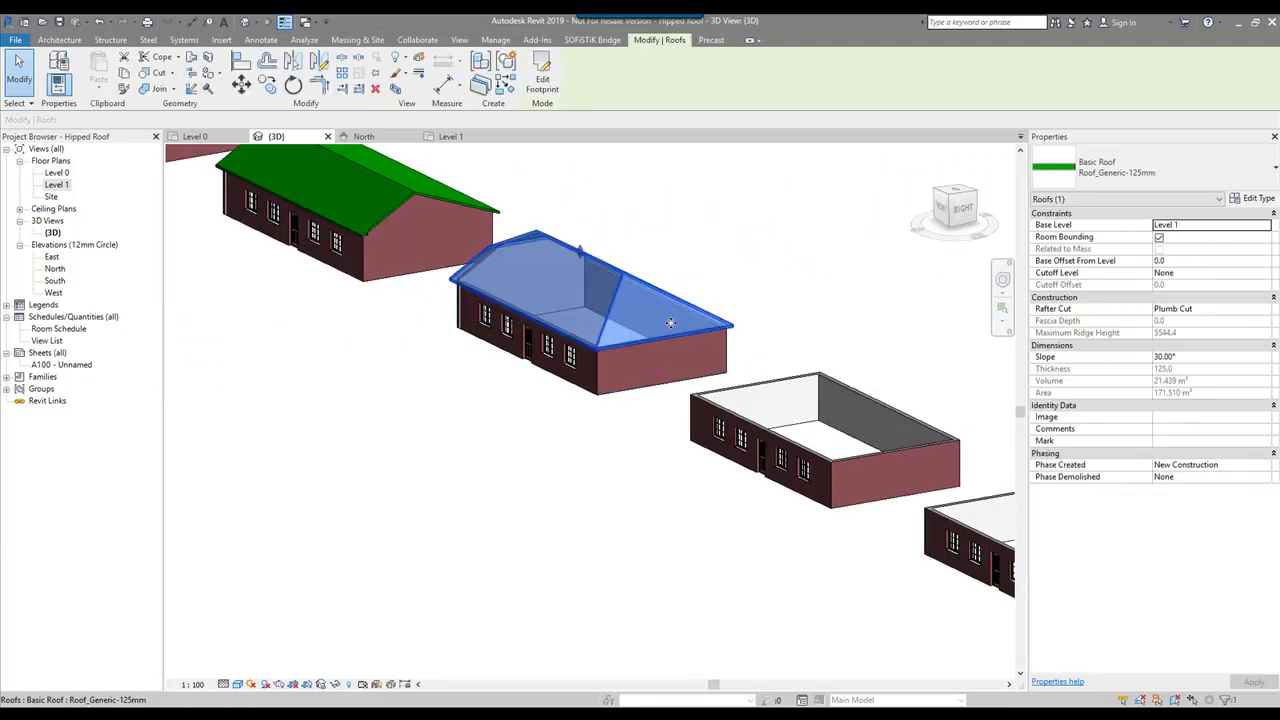
{"action": "left_click", "coordinate": [542, 75]}
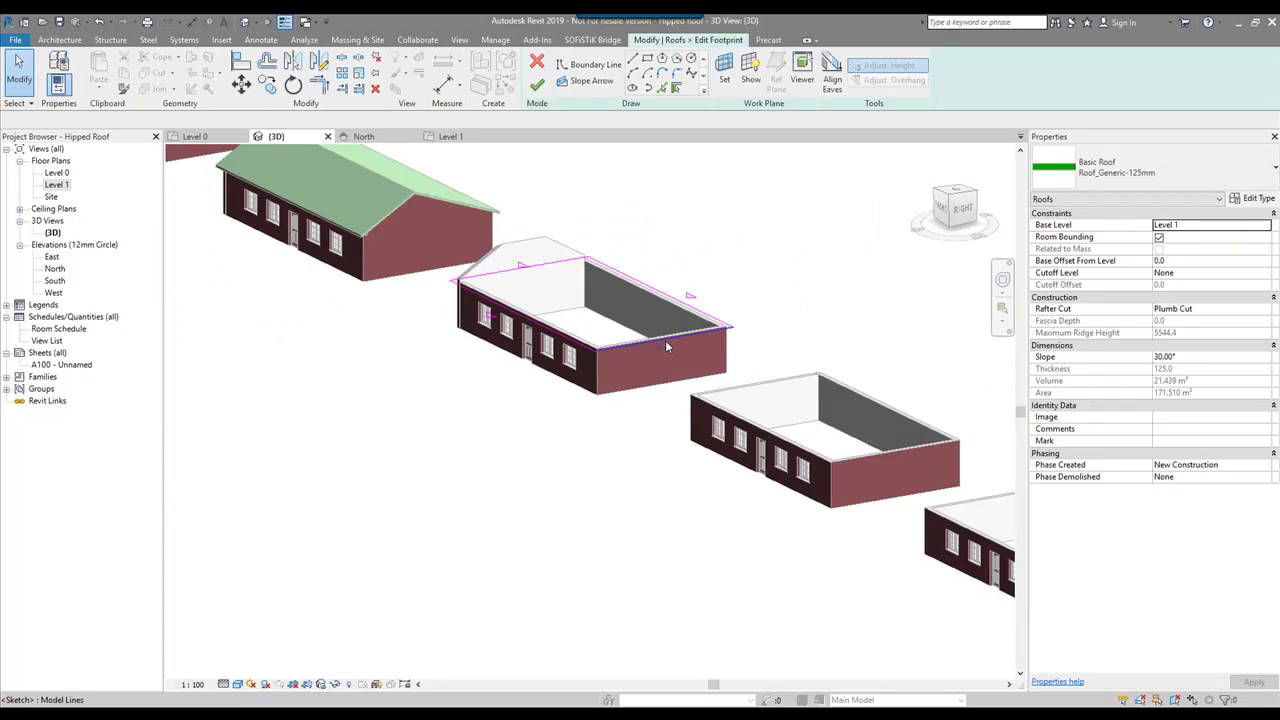
{"action": "left_click", "coordinate": [665, 340]}
{"action": "left_click", "coordinate": [1176, 237]}
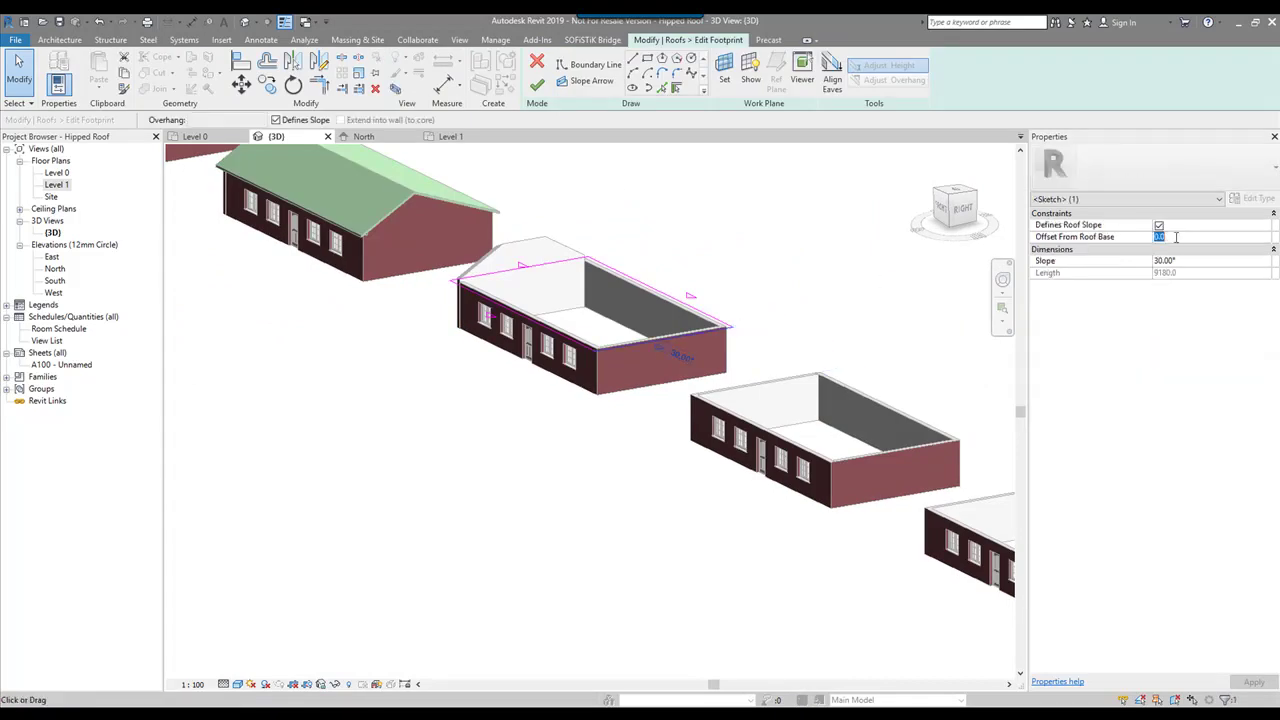
{"action": "key", "text": "Return"}
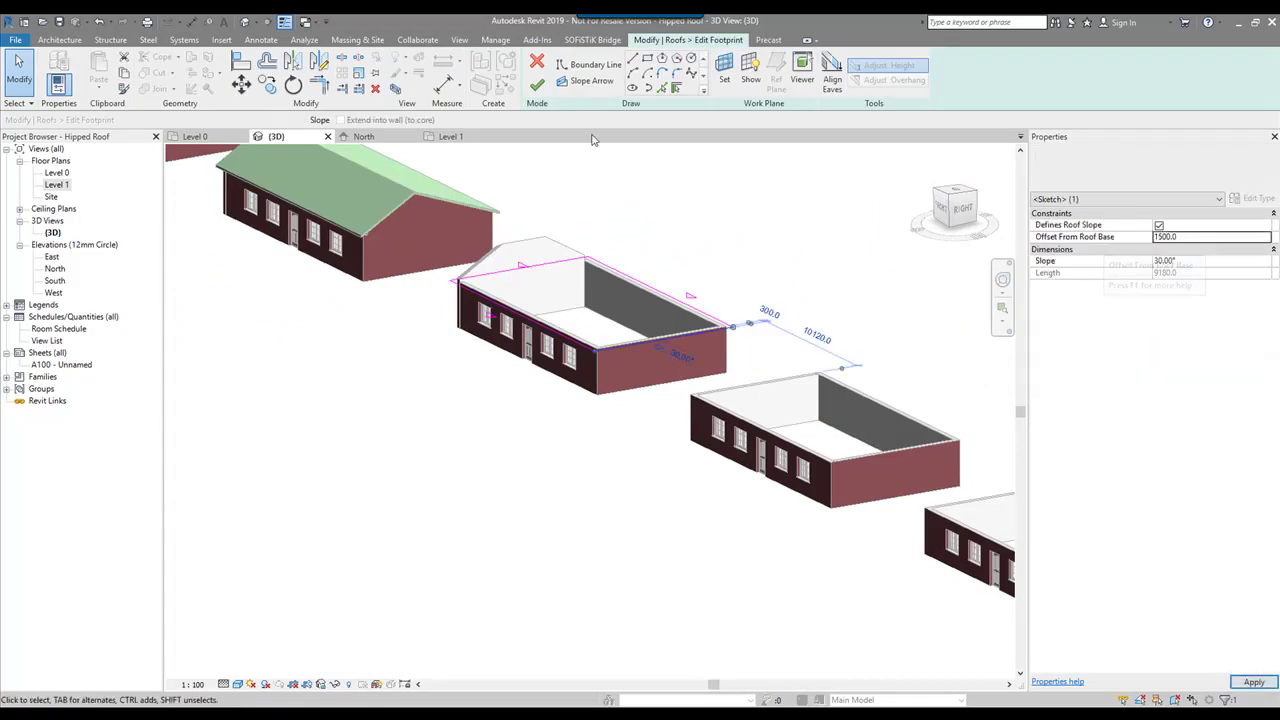
{"action": "left_click", "coordinate": [537, 86]}
{"action": "left_click", "coordinate": [823, 194]}
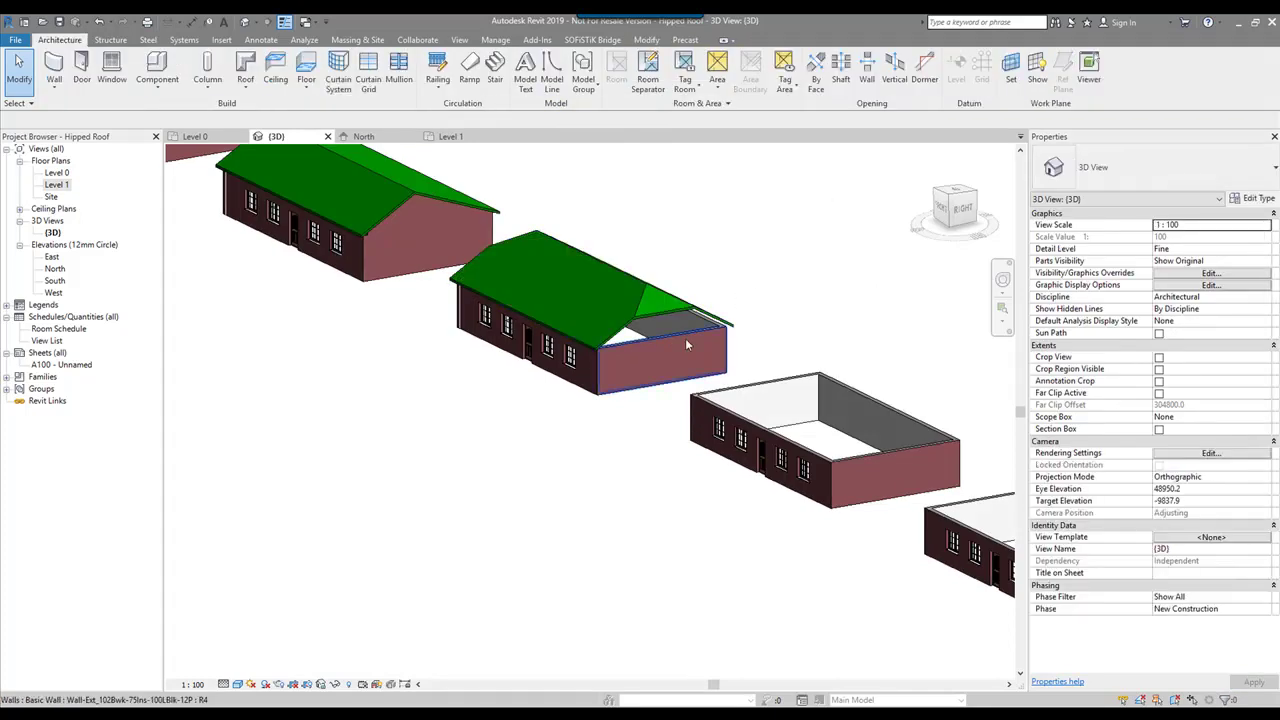
Attach the top of the fifth building's end wall facing the sixth building to the roof.
{"action": "left_click", "coordinate": [640, 84]}
{"action": "left_click", "coordinate": [677, 312]}
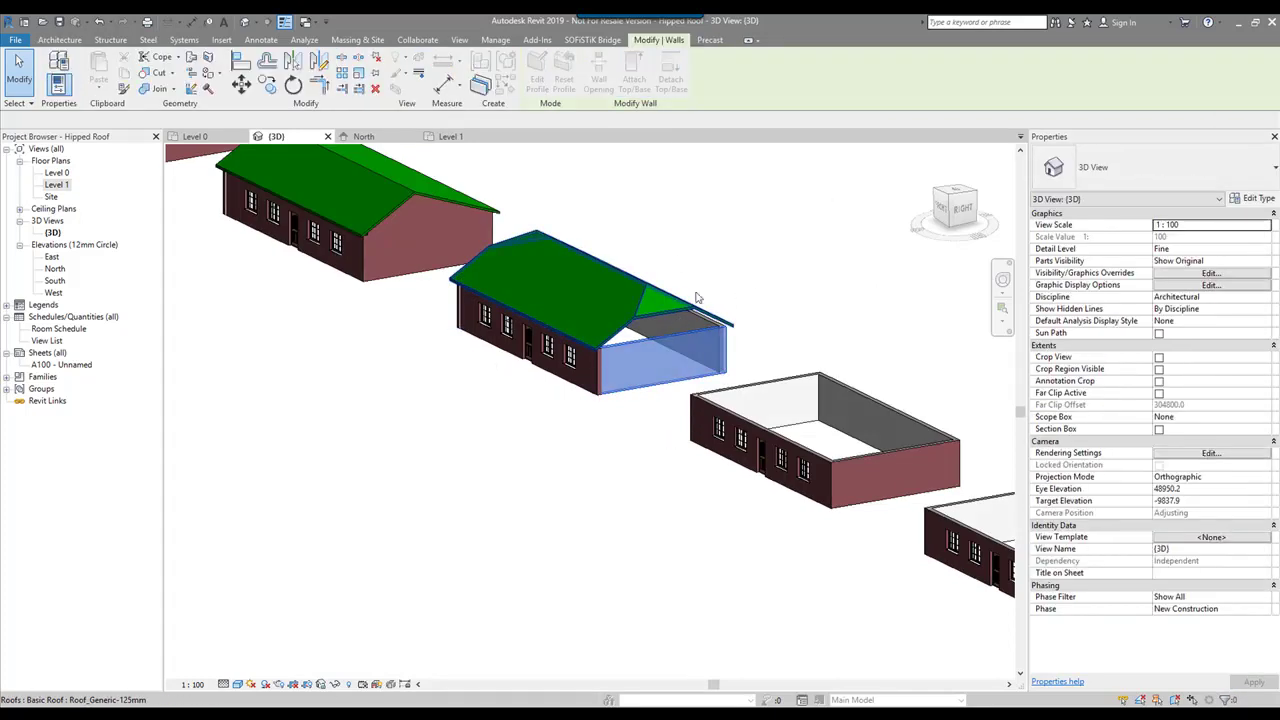
{"action": "left_click", "coordinate": [706, 246]}
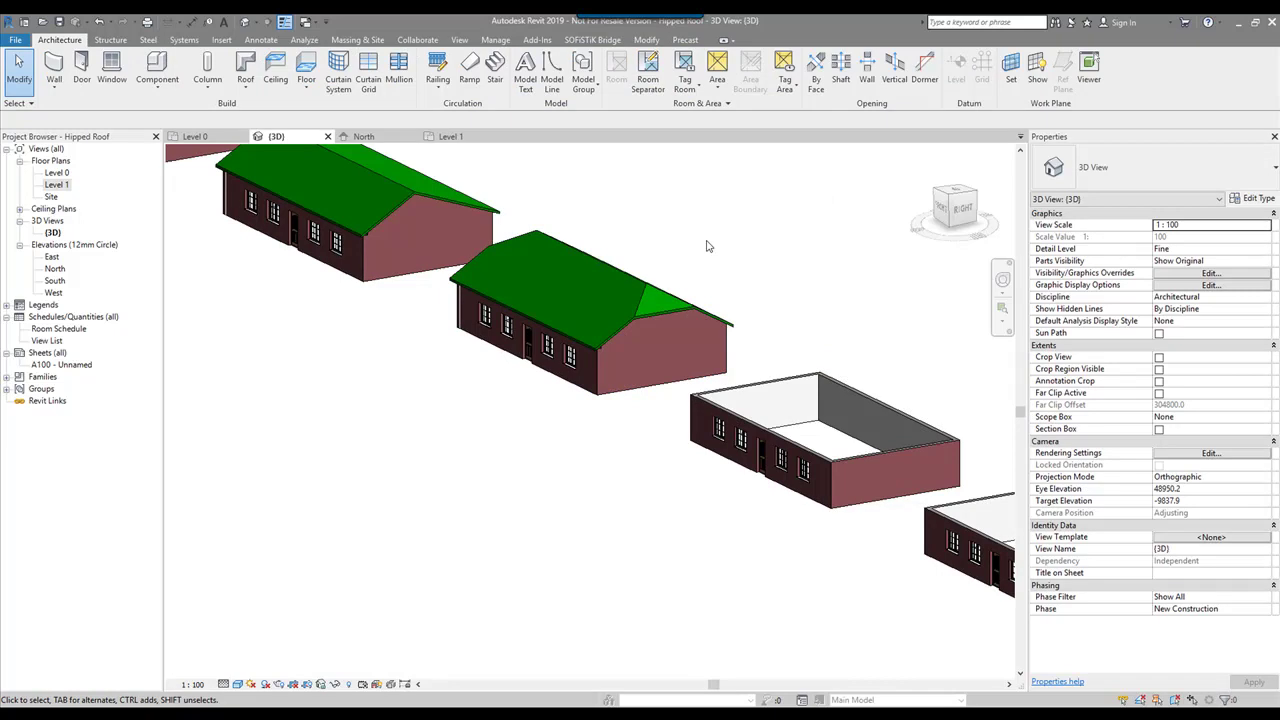
{"action": "middle_click_drag", "start_coordinate": [706, 246], "coordinate": [467, 345], "text": "shift"}
Create a footprint roof on Level 1 over the sixth building, with a rectangular boundary offset 300 mm and all four sides sloped.
{"action": "double_click", "coordinate": [57, 185]}
{"action": "scroll", "coordinate": [450, 285], "scroll_direction": "up", "scroll_amount": 4}
{"action": "scroll", "coordinate": [421, 291], "scroll_direction": "up", "scroll_amount": 2}
{"action": "middle_click_drag", "start_coordinate": [423, 289], "coordinate": [530, 340]}
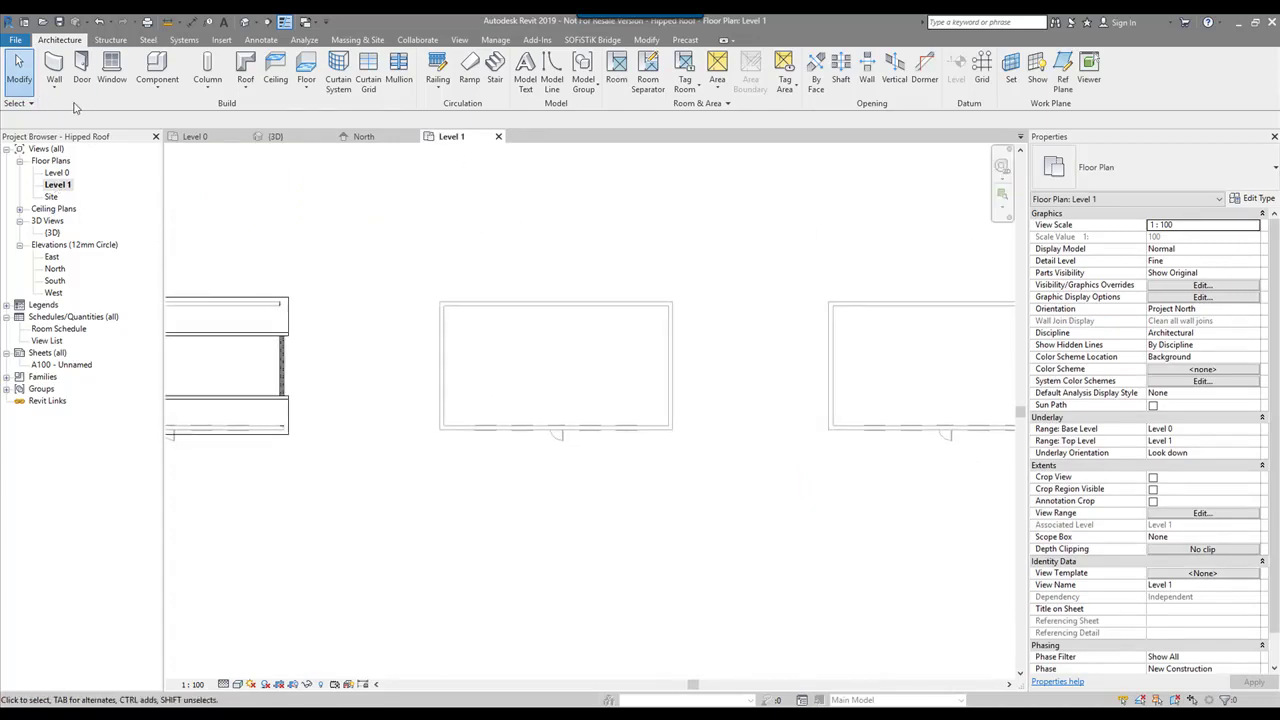
{"action": "left_click", "coordinate": [109, 40]}
{"action": "left_click", "coordinate": [62, 40]}
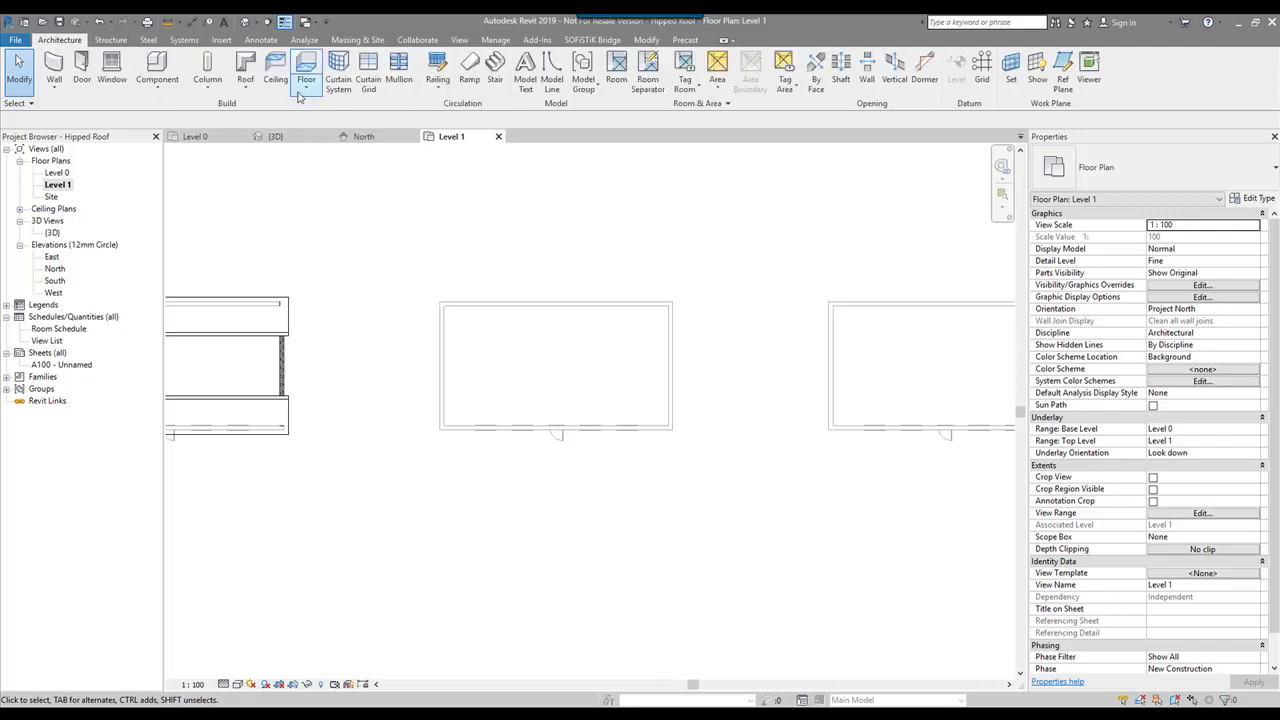
{"action": "left_click", "coordinate": [245, 68]}
{"action": "left_click", "coordinate": [648, 59]}
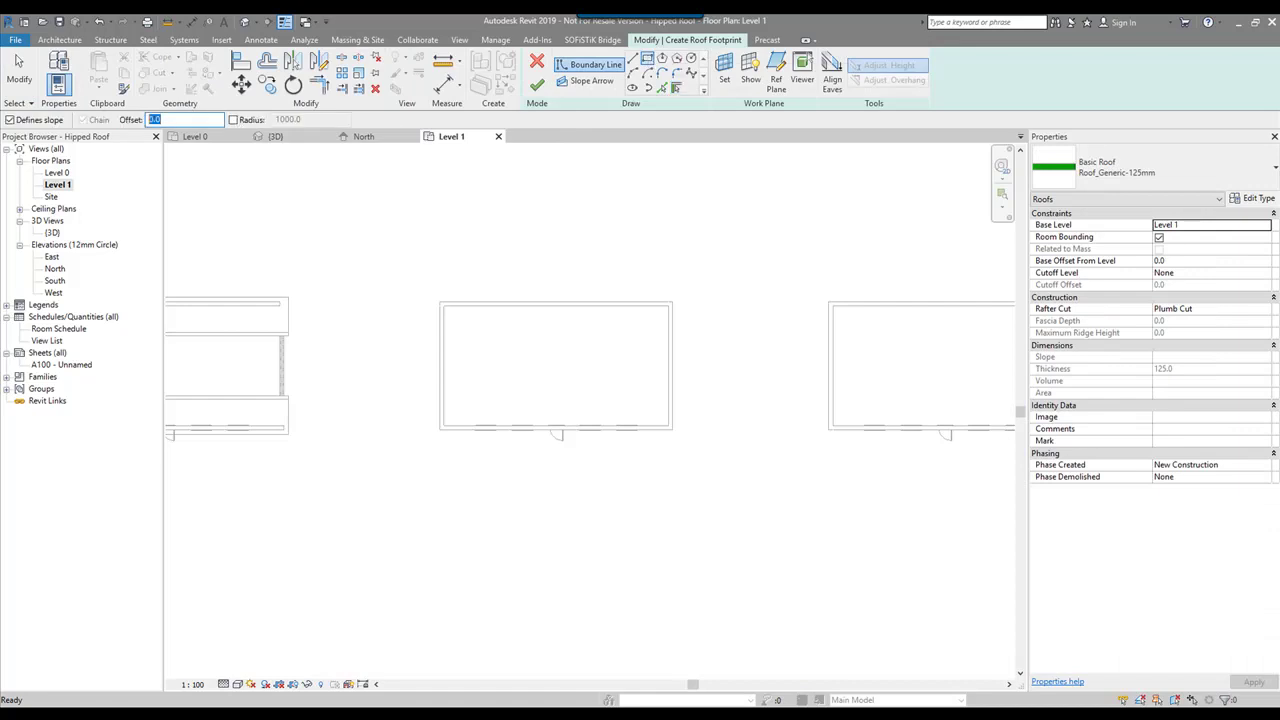
{"action": "type", "text": "300"}
{"action": "left_click", "coordinate": [440, 301]}
{"action": "left_click", "coordinate": [682, 437]}
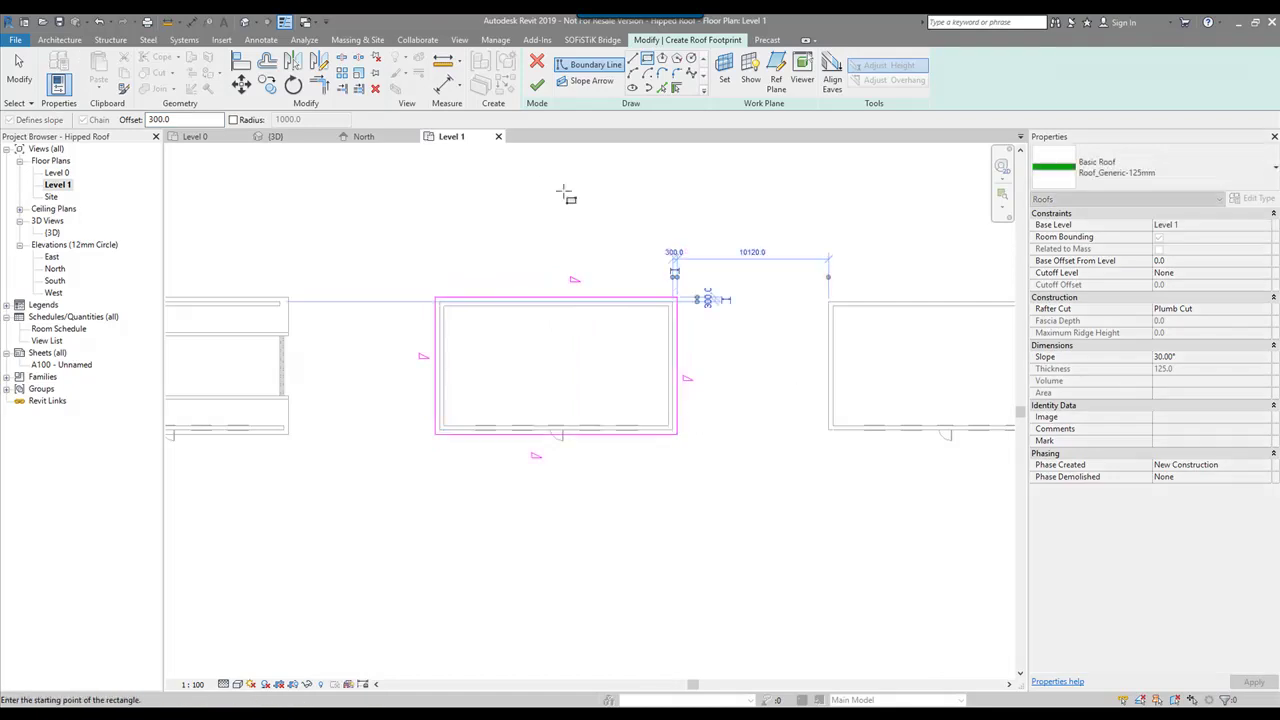
{"action": "left_click", "coordinate": [537, 84]}
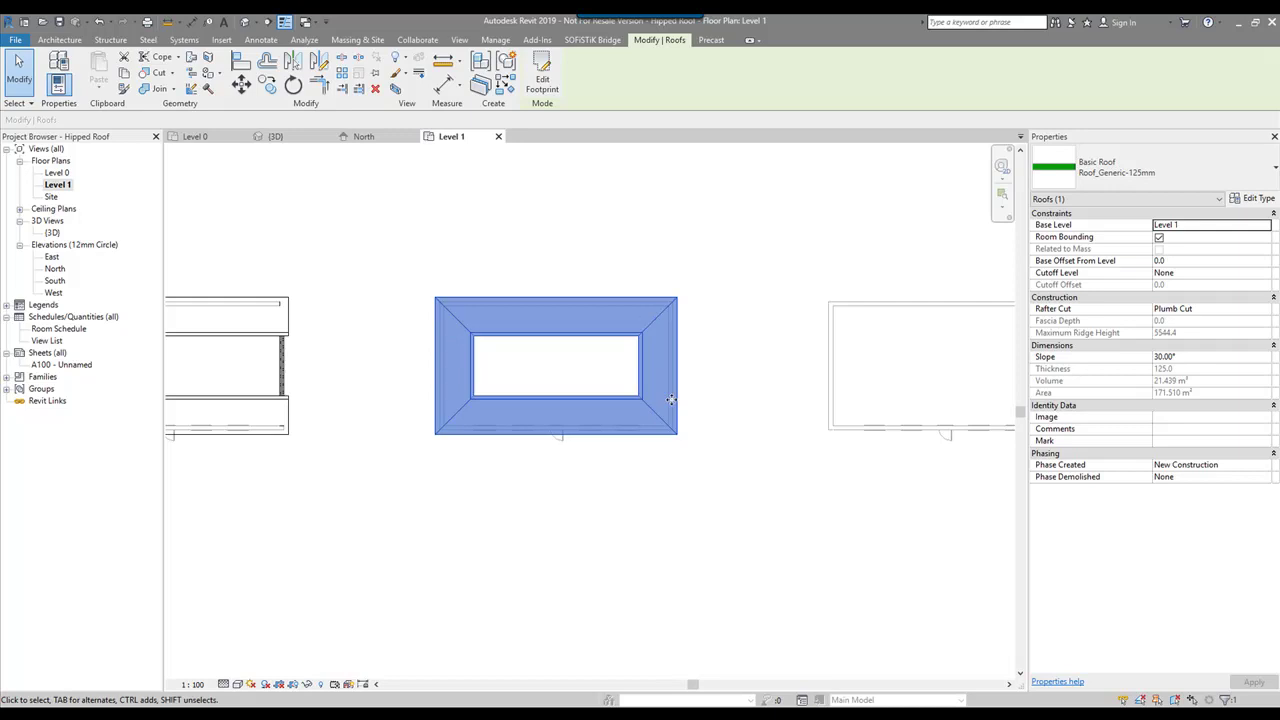
{"action": "left_click", "coordinate": [551, 249]}
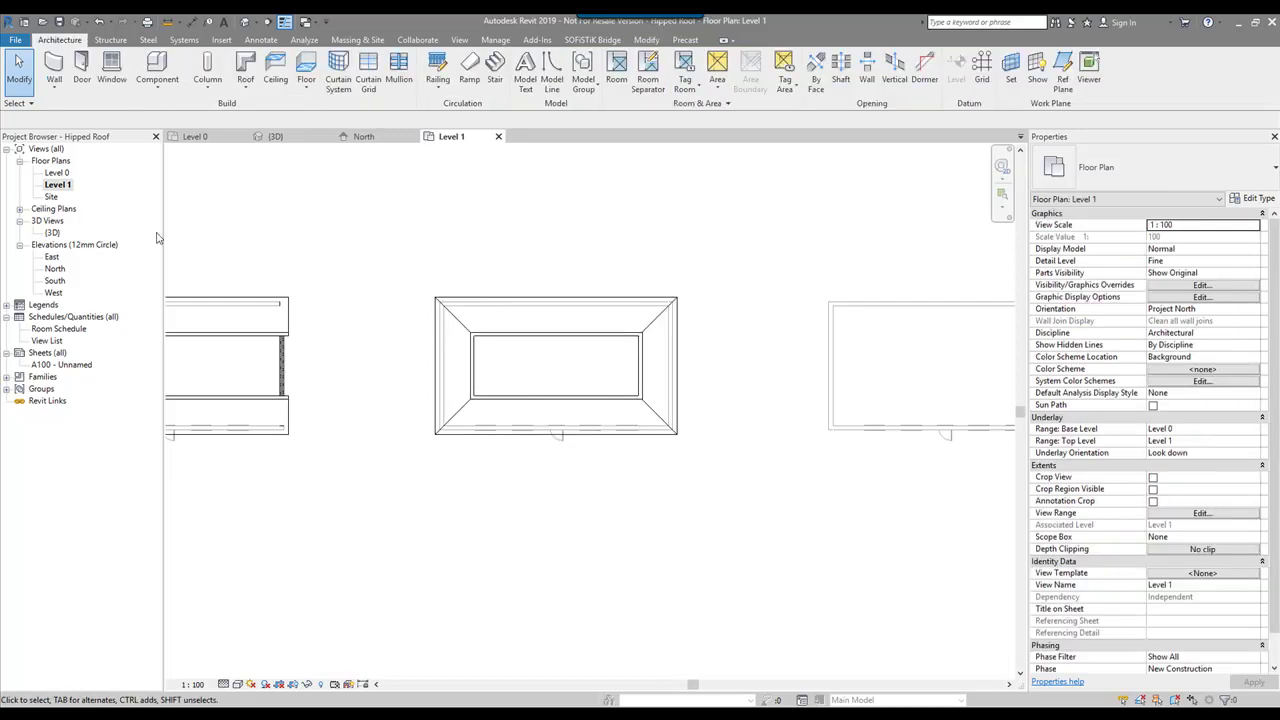
In the 3D view, check which levels are available as the Cutoff Level of the sixth building's roof.
{"action": "double_click", "coordinate": [55, 233]}
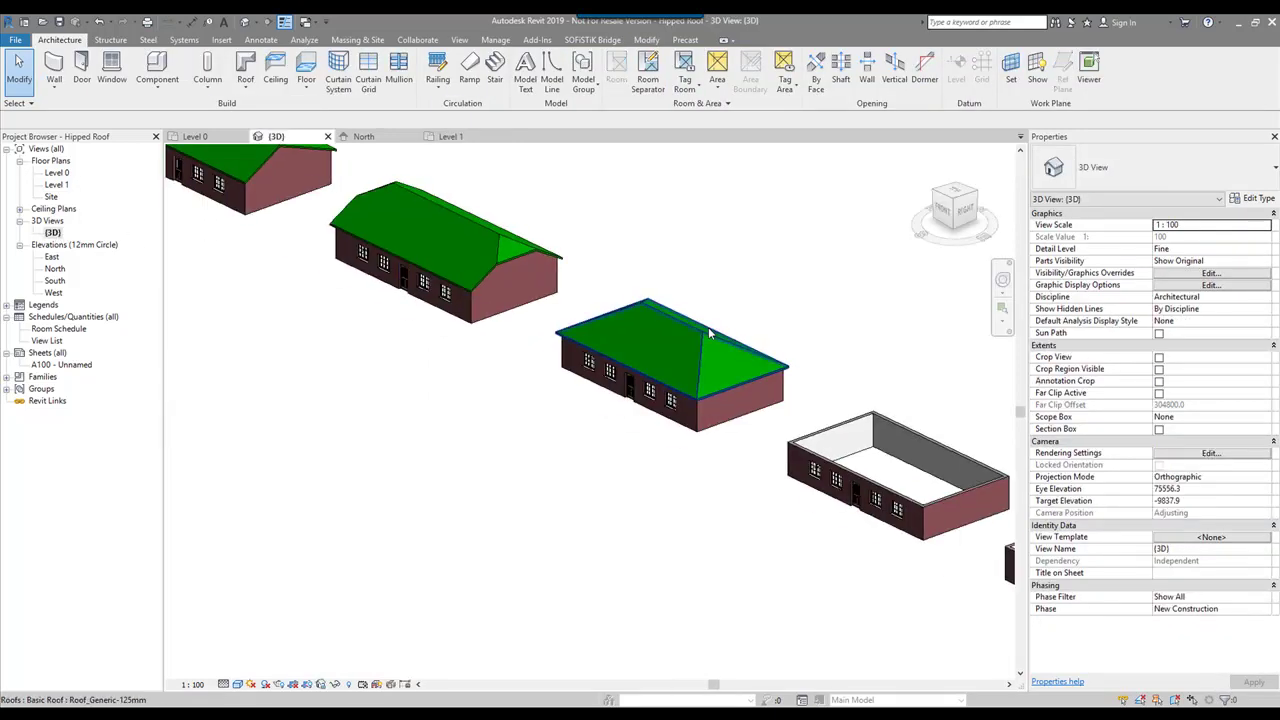
{"action": "left_click", "coordinate": [708, 338]}
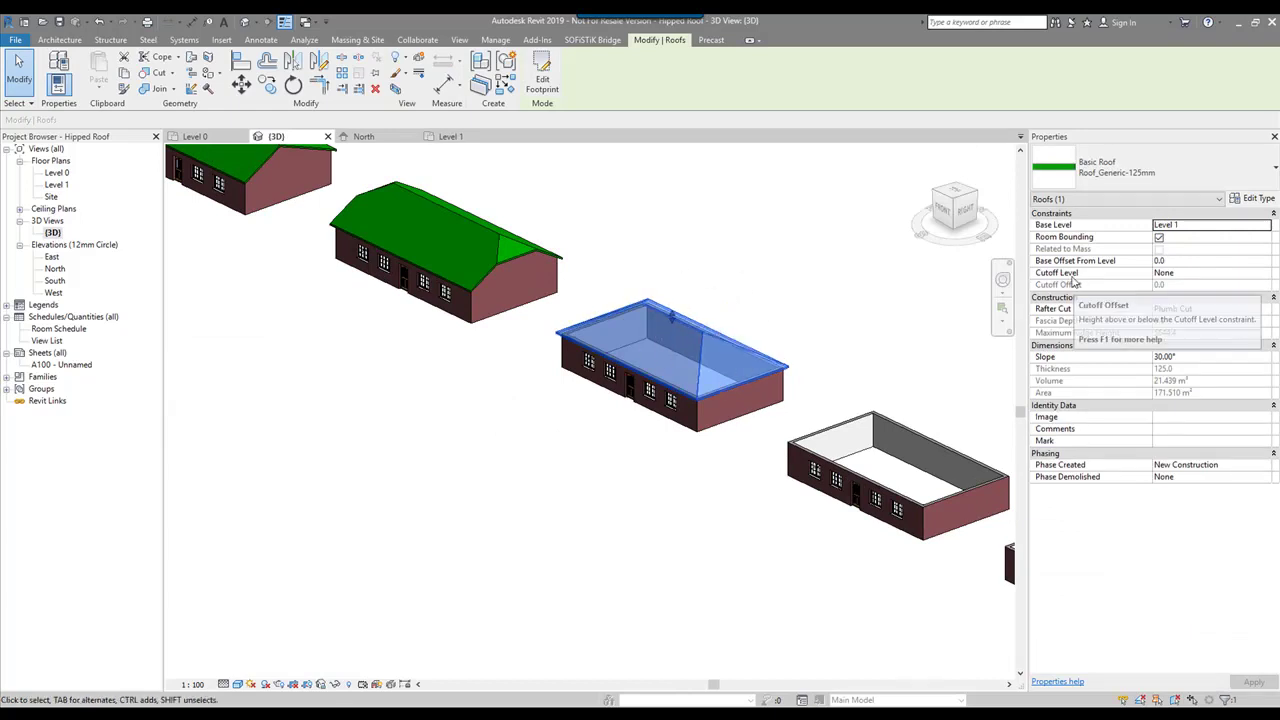
{"action": "left_click", "coordinate": [1266, 276]}
{"action": "left_click", "coordinate": [1243, 284]}
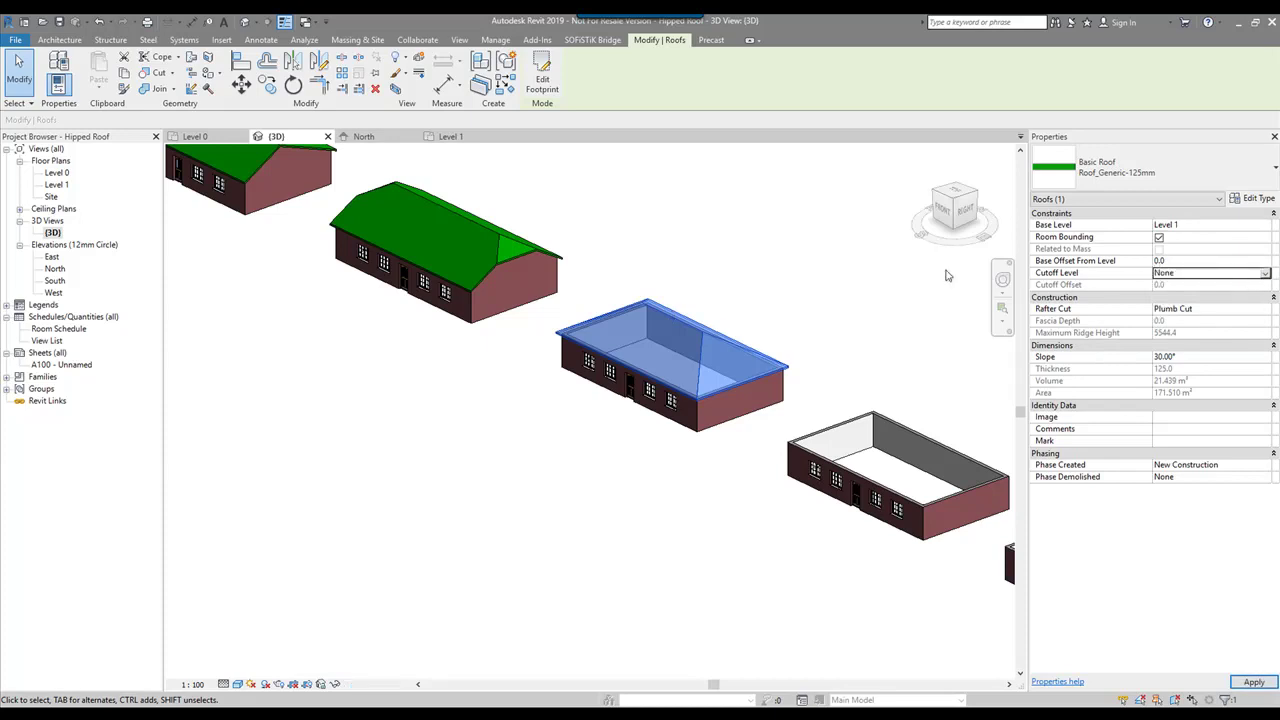
{"action": "left_click", "coordinate": [530, 232]}
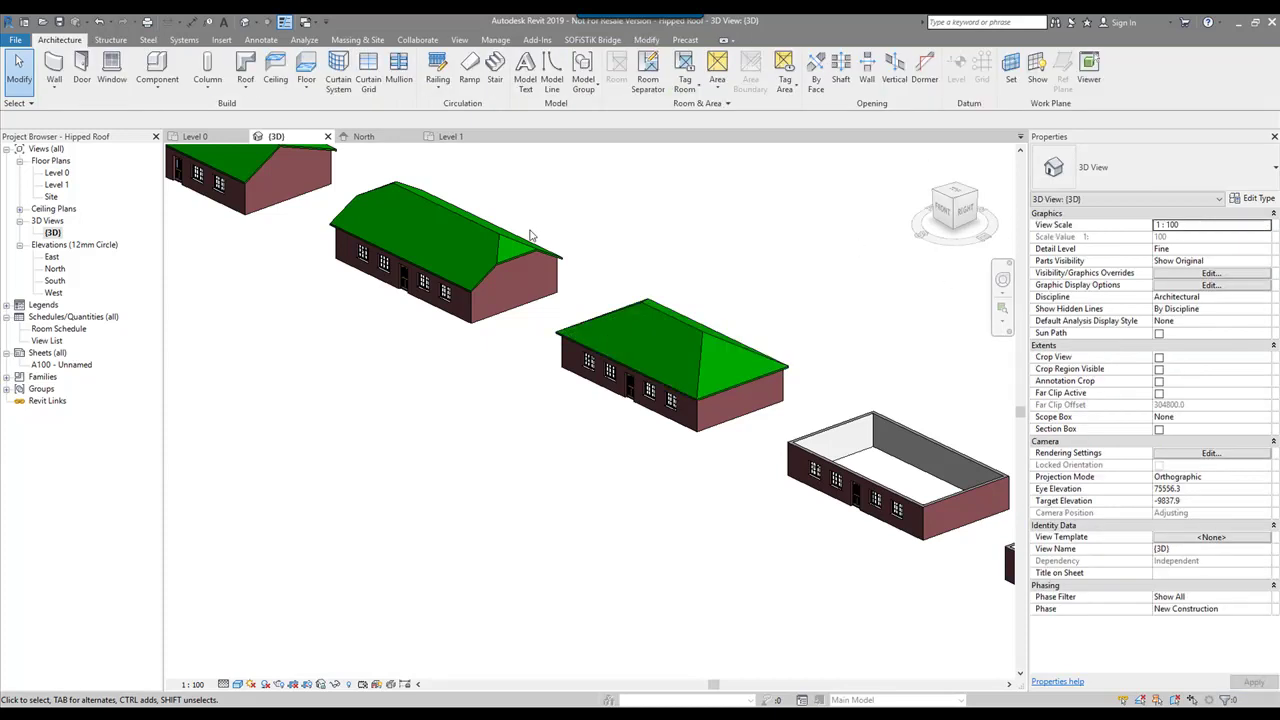
On the Level 1 plan, draw a section line across the width of the sixth building, through its roof.
{"action": "double_click", "coordinate": [56, 185]}
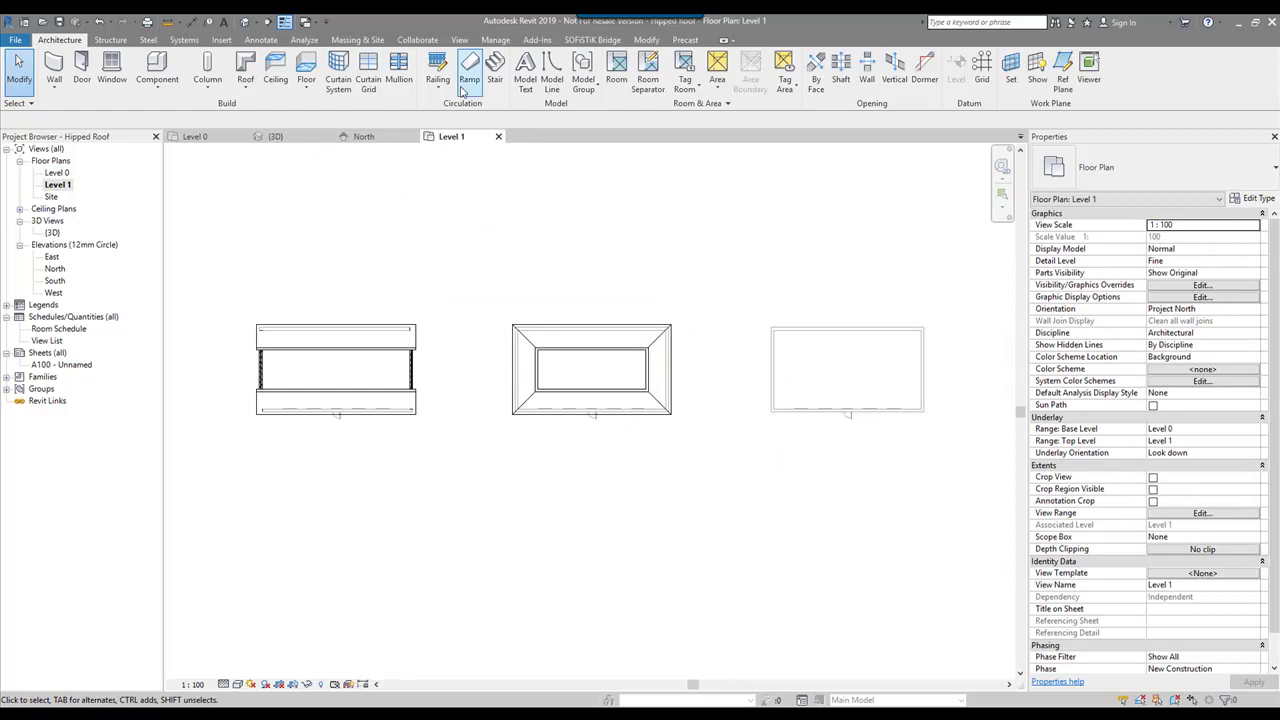
{"action": "left_click", "coordinate": [459, 40]}
{"action": "left_click", "coordinate": [478, 72]}
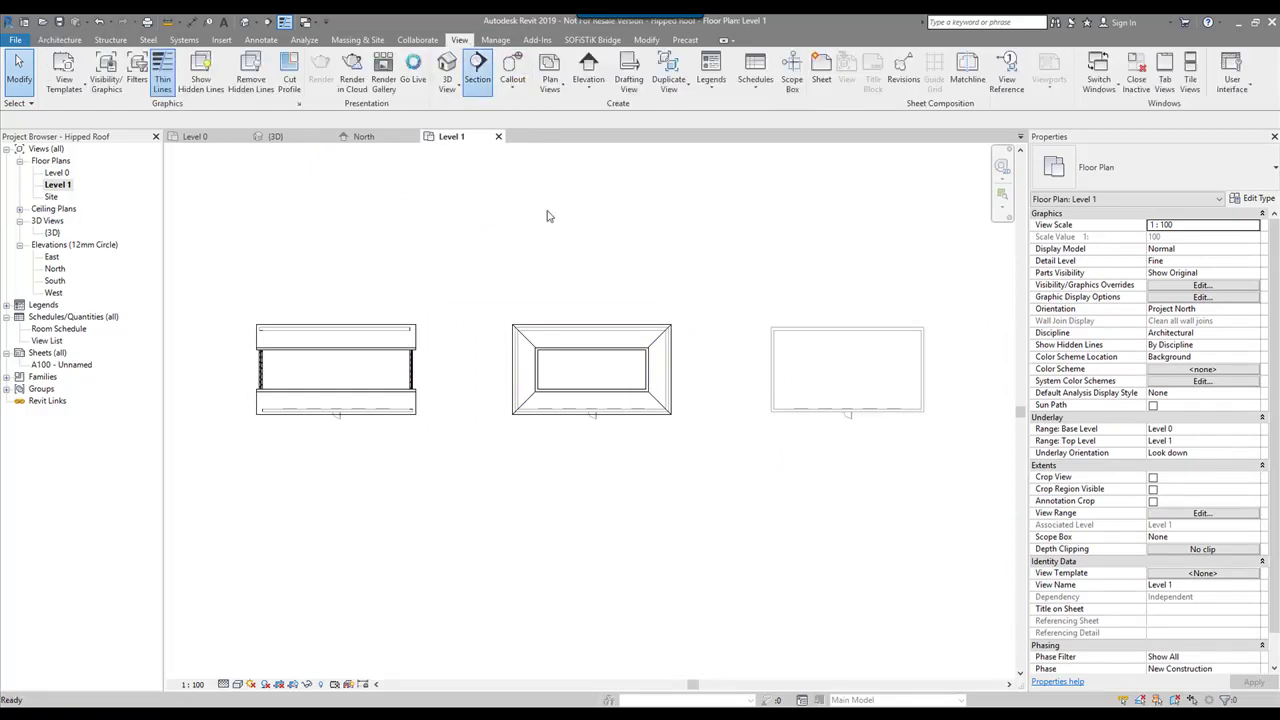
{"action": "left_click", "coordinate": [631, 434]}
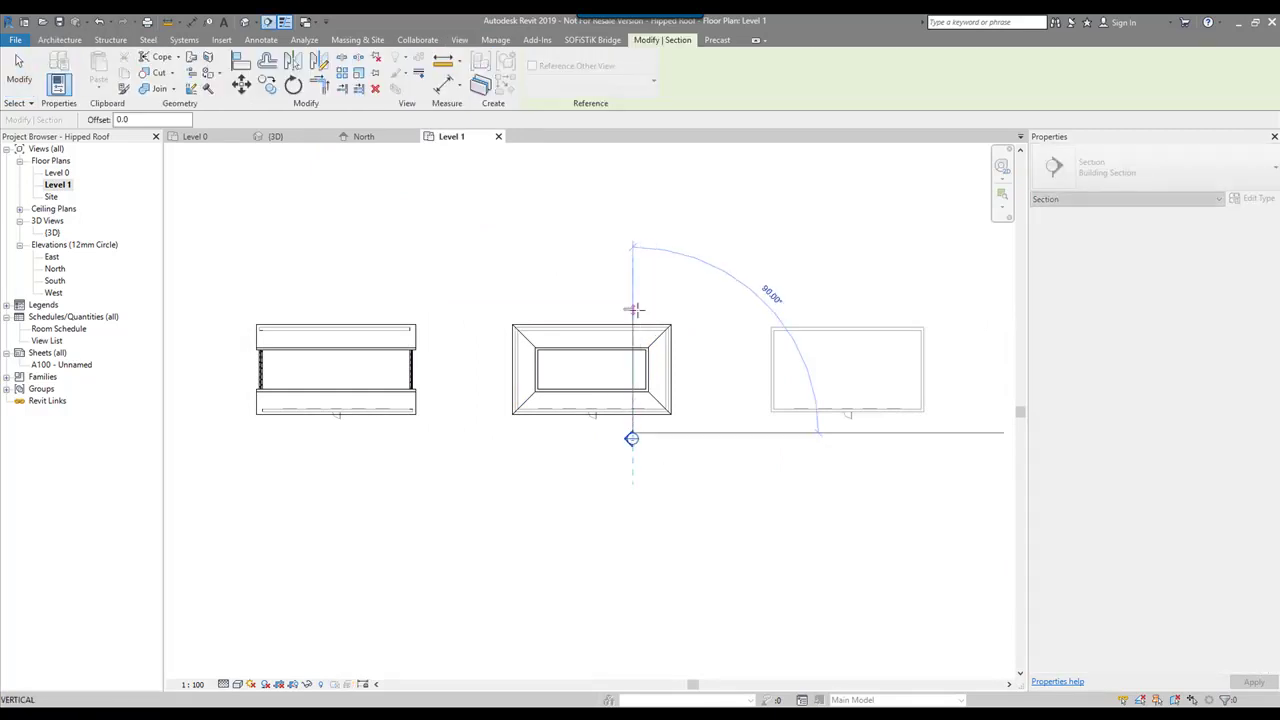
{"action": "left_click", "coordinate": [629, 310]}
{"action": "key", "text": "Escape"}
{"action": "key", "text": "Escape"}
Shorten the section's view depth to about 8270 mm so it covers only the sixth building.
{"action": "left_click", "coordinate": [632, 382]}
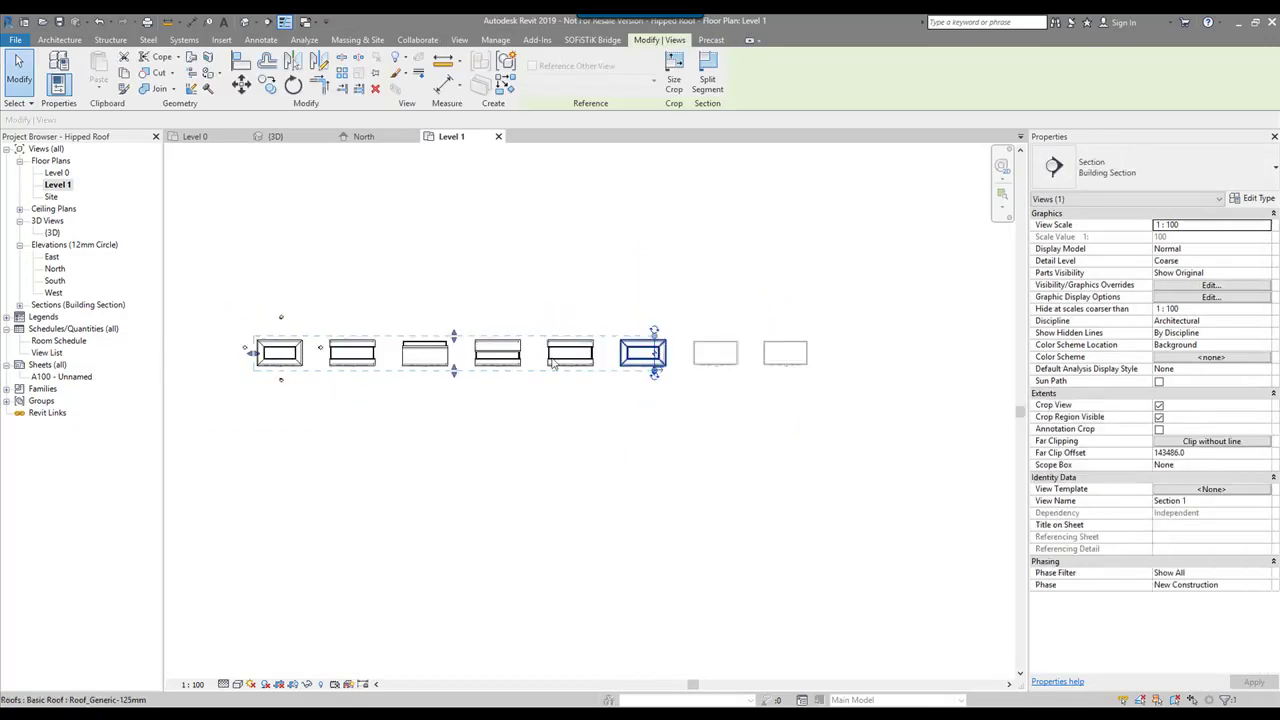
{"action": "left_click_drag", "start_coordinate": [262, 357], "coordinate": [642, 355]}
{"action": "scroll", "coordinate": [642, 358], "scroll_direction": "up", "scroll_amount": 5}
{"action": "key", "text": "Escape"}
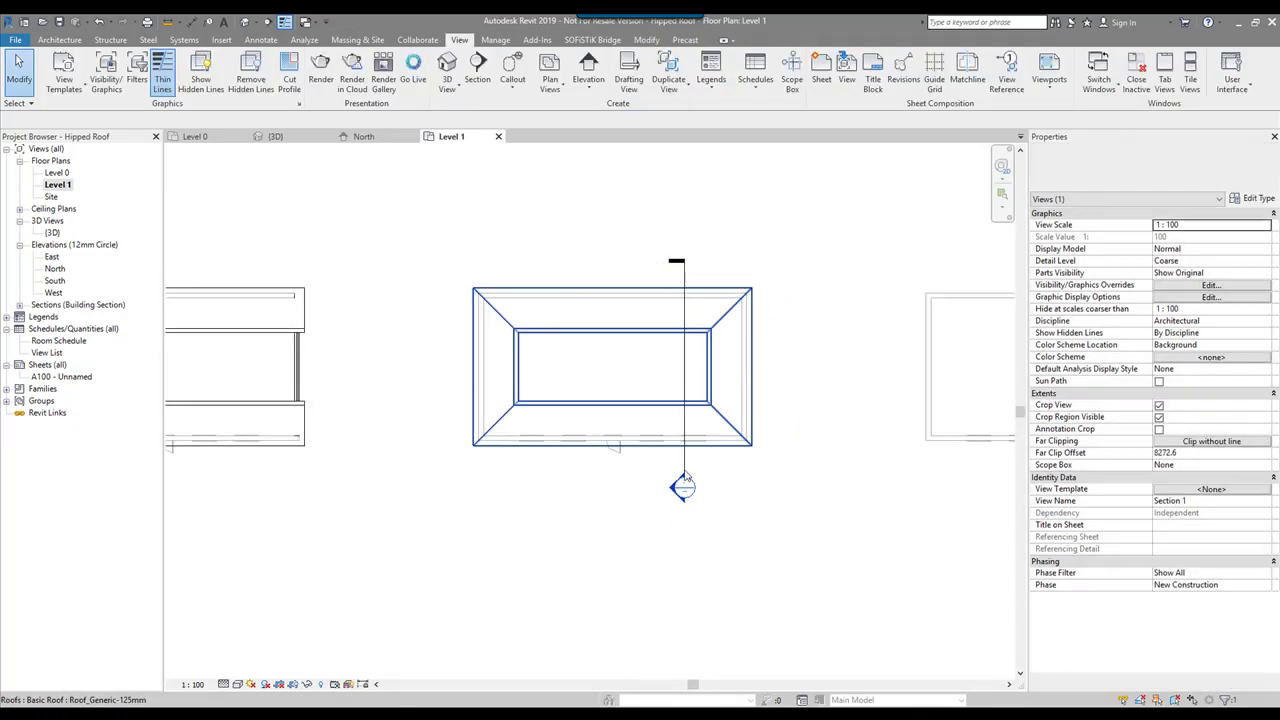
Open the new section view and draw a level line between wall top and ridge at an elevation of about 3998 mm.
{"action": "double_click", "coordinate": [682, 488]}
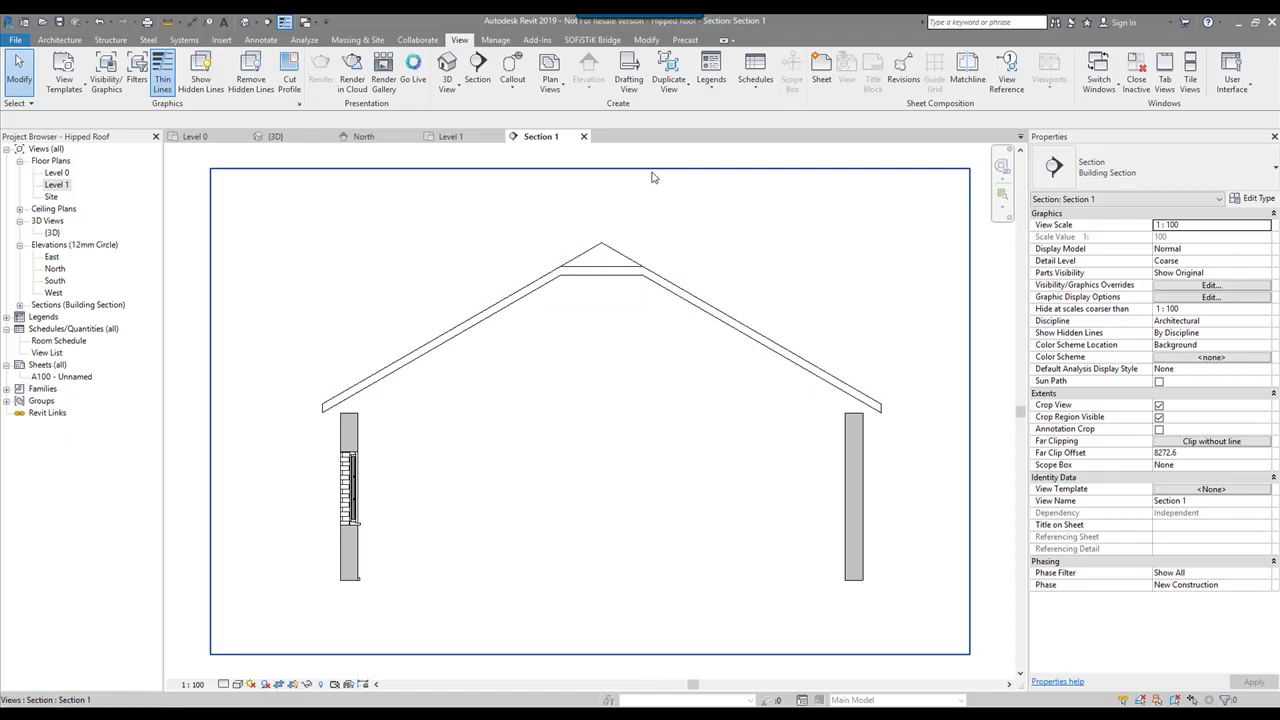
{"action": "left_click", "coordinate": [61, 40]}
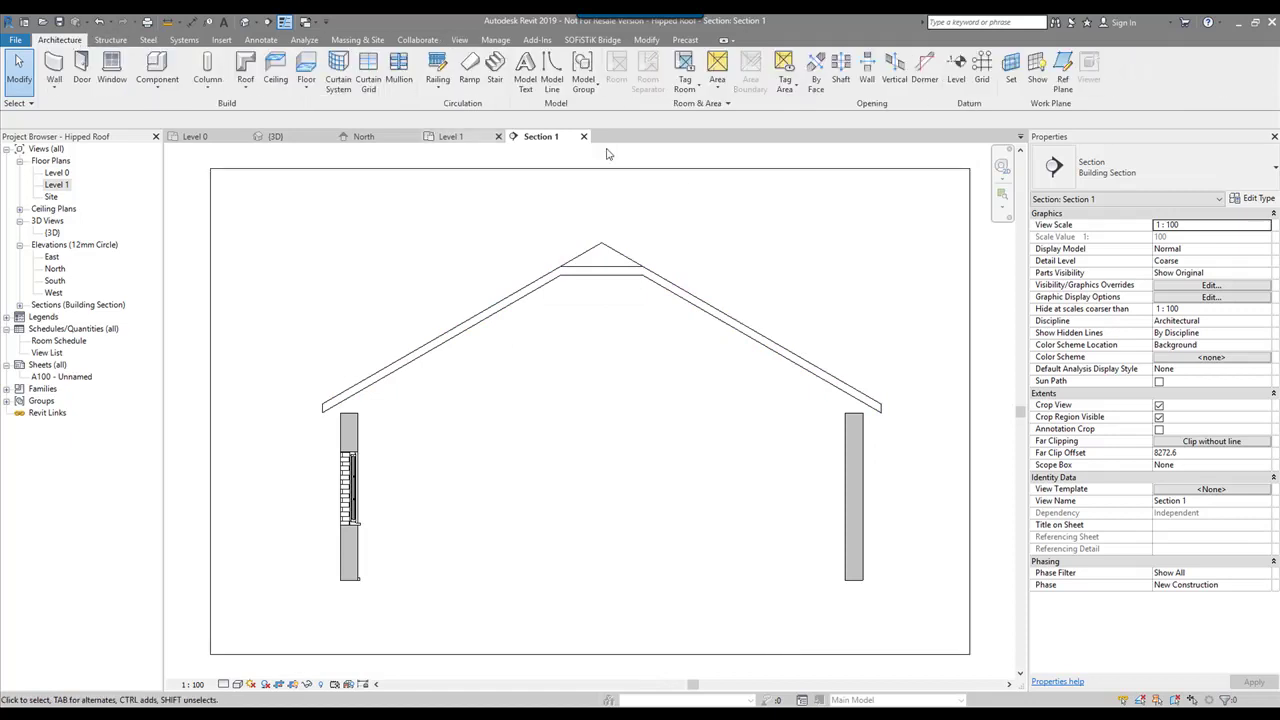
{"action": "left_click", "coordinate": [957, 70]}
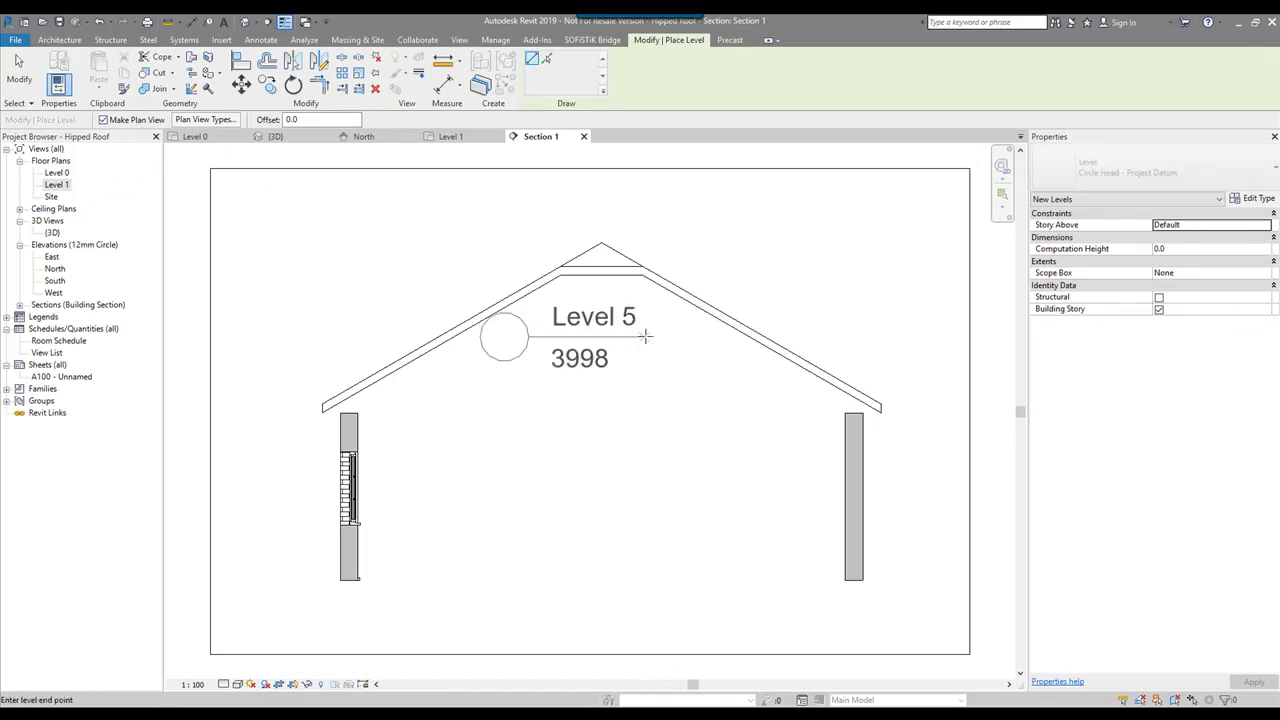
{"action": "left_click", "coordinate": [645, 338]}
{"action": "key", "text": "Escape"}
{"action": "key", "text": "Escape"}
Set the new level's elevation to 4000 mm.
{"action": "left_click", "coordinate": [598, 340]}
{"action": "left_click", "coordinate": [581, 357]}
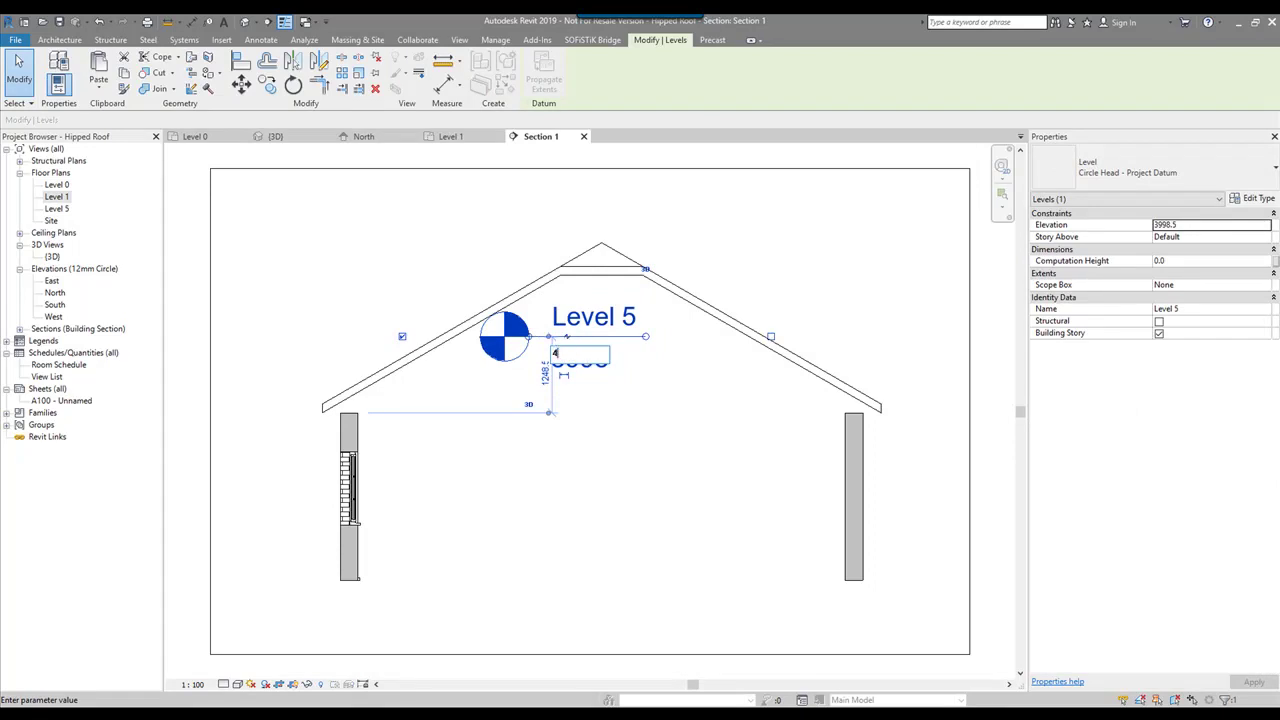
{"action": "type", "text": "4000"}
{"action": "key", "text": "Return"}
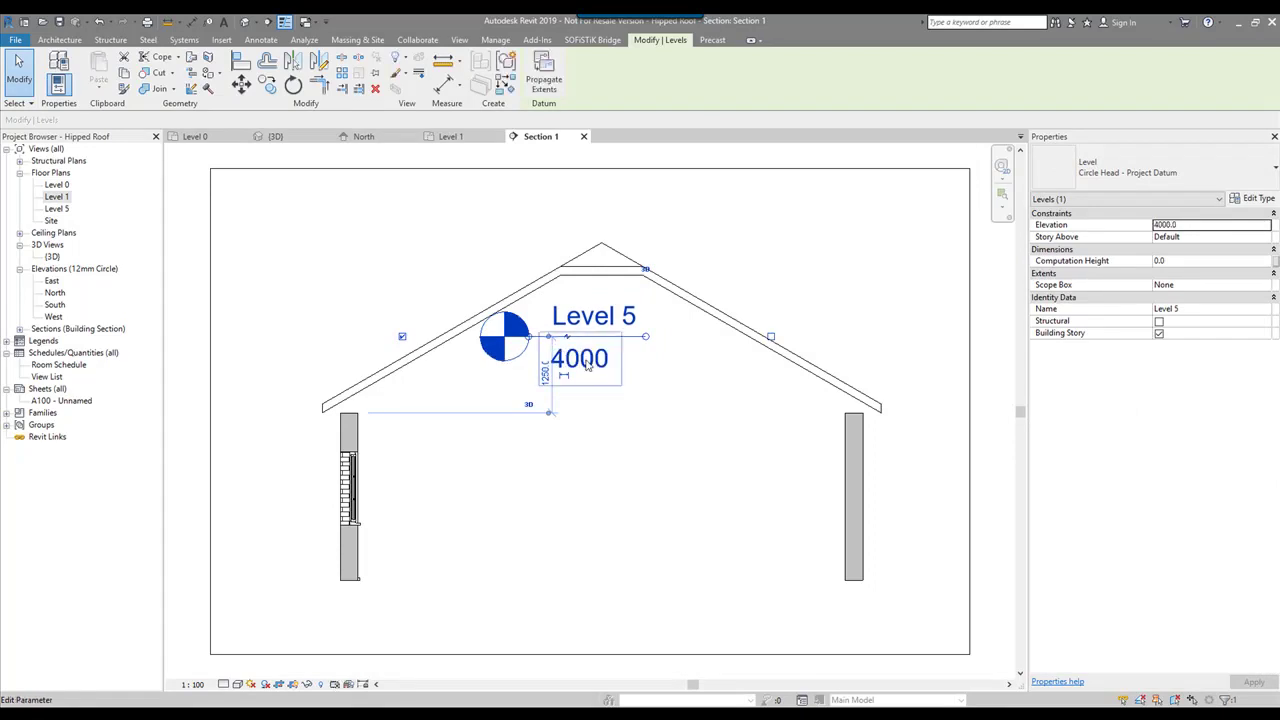
In the 3D view, set the cutoff level of the sixth building's hipped roof to Level 5.
{"action": "key", "text": "Escape"}
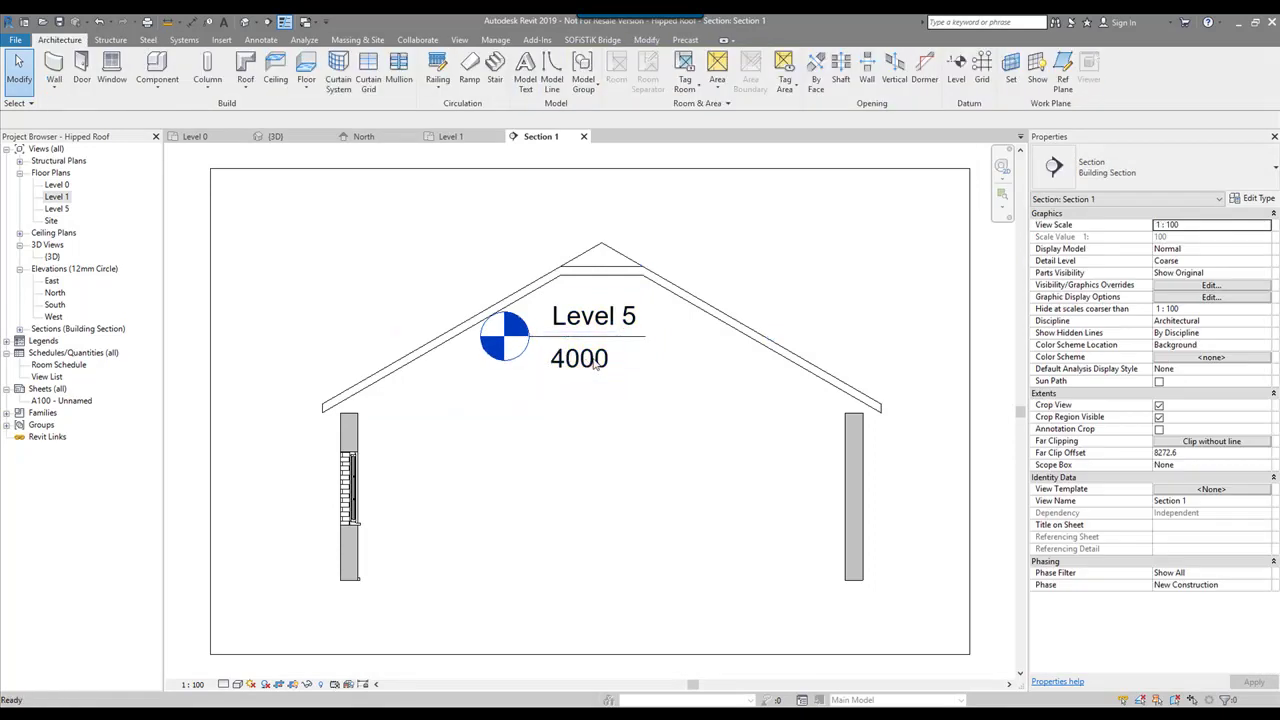
{"action": "double_click", "coordinate": [52, 257]}
{"action": "left_click", "coordinate": [620, 331]}
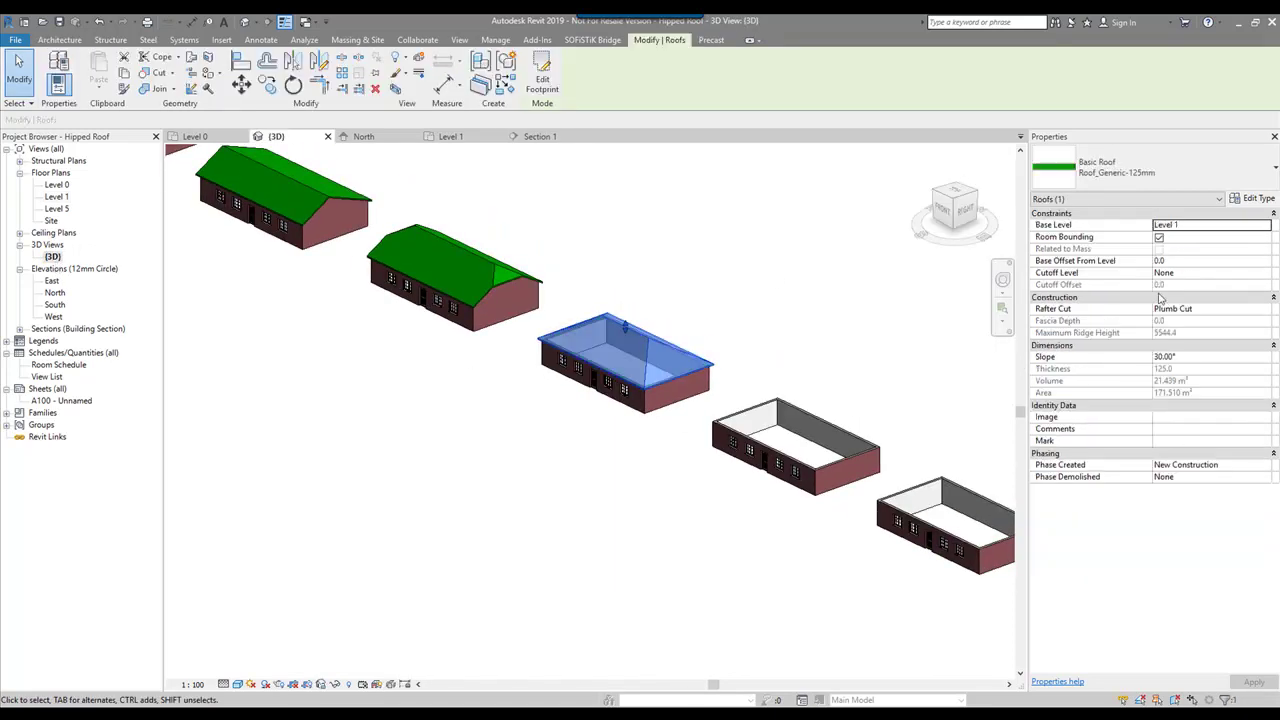
{"action": "left_click", "coordinate": [1266, 274]}
{"action": "left_click", "coordinate": [1177, 316]}
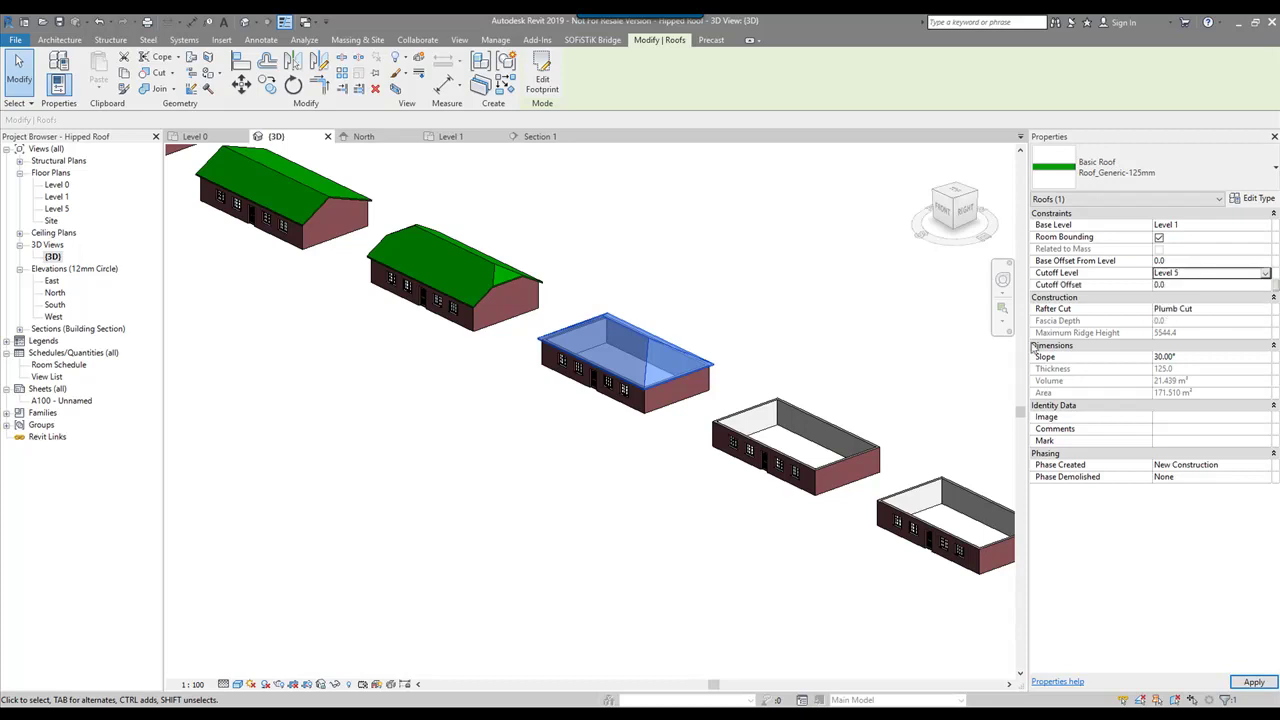
{"action": "key", "text": "Escape"}
{"action": "scroll", "coordinate": [645, 357], "scroll_direction": "up", "scroll_amount": 5}
{"action": "middle_click_drag", "start_coordinate": [645, 357], "coordinate": [668, 334], "text": "shift"}
{"action": "scroll", "coordinate": [535, 250], "scroll_direction": "up", "scroll_amount": 3}
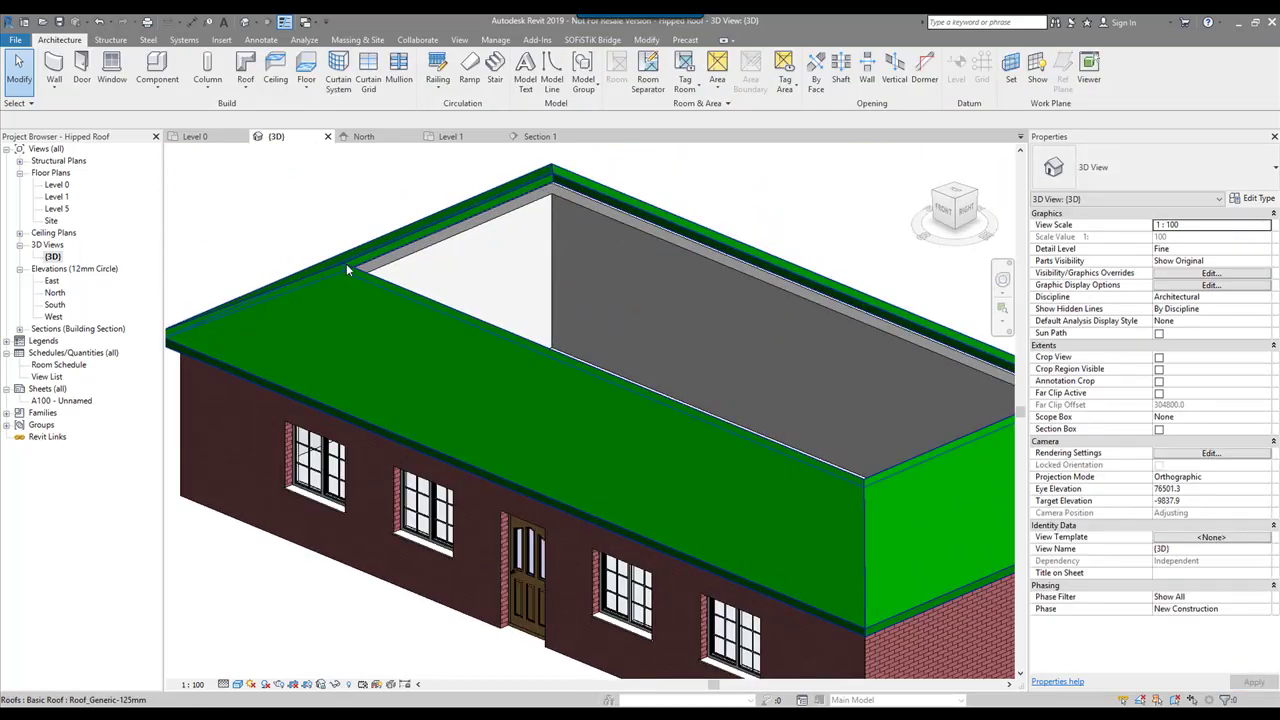
{"action": "scroll", "coordinate": [576, 186], "scroll_direction": "down", "scroll_amount": 5}
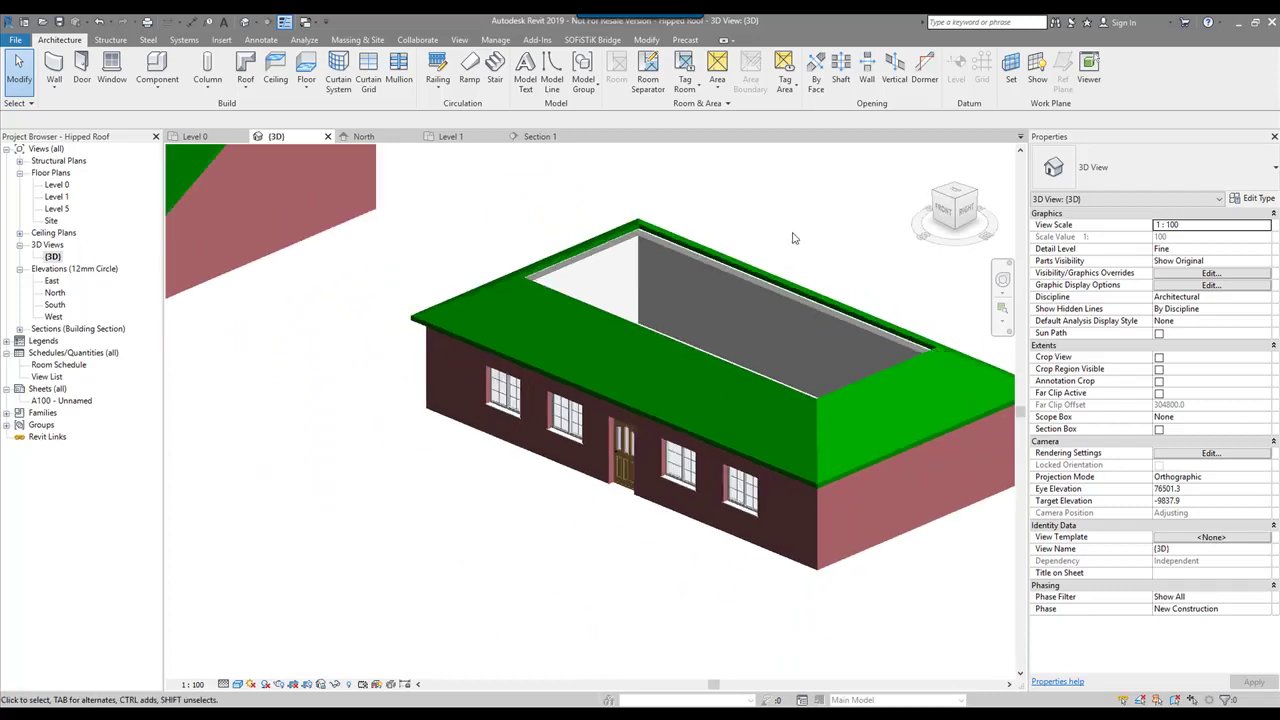
On the Level 5 plan, sketch a rectangular roof footprint over the opening in the sixth building's cut-off roof.
{"action": "double_click", "coordinate": [56, 209]}
{"action": "middle_click_drag", "start_coordinate": [982, 364], "coordinate": [678, 364]}
{"action": "scroll", "coordinate": [655, 364], "scroll_direction": "up", "scroll_amount": 5}
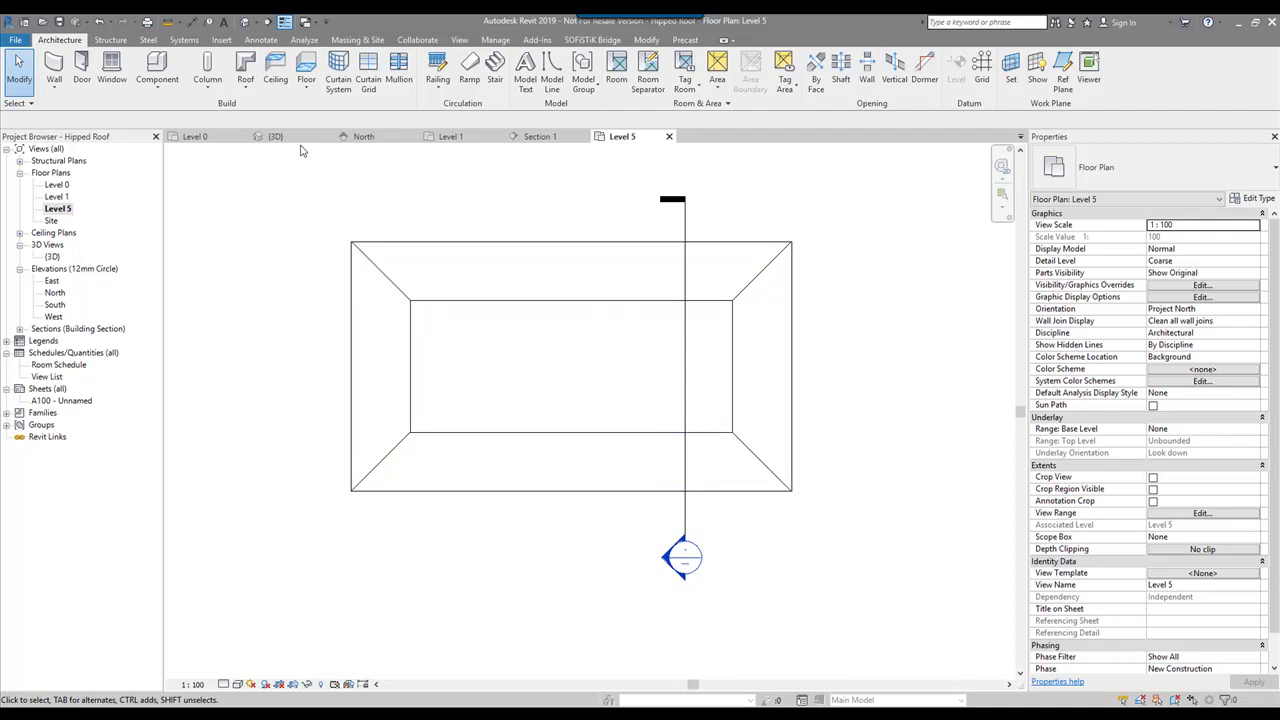
{"action": "left_click", "coordinate": [246, 72]}
{"action": "left_click", "coordinate": [647, 62]}
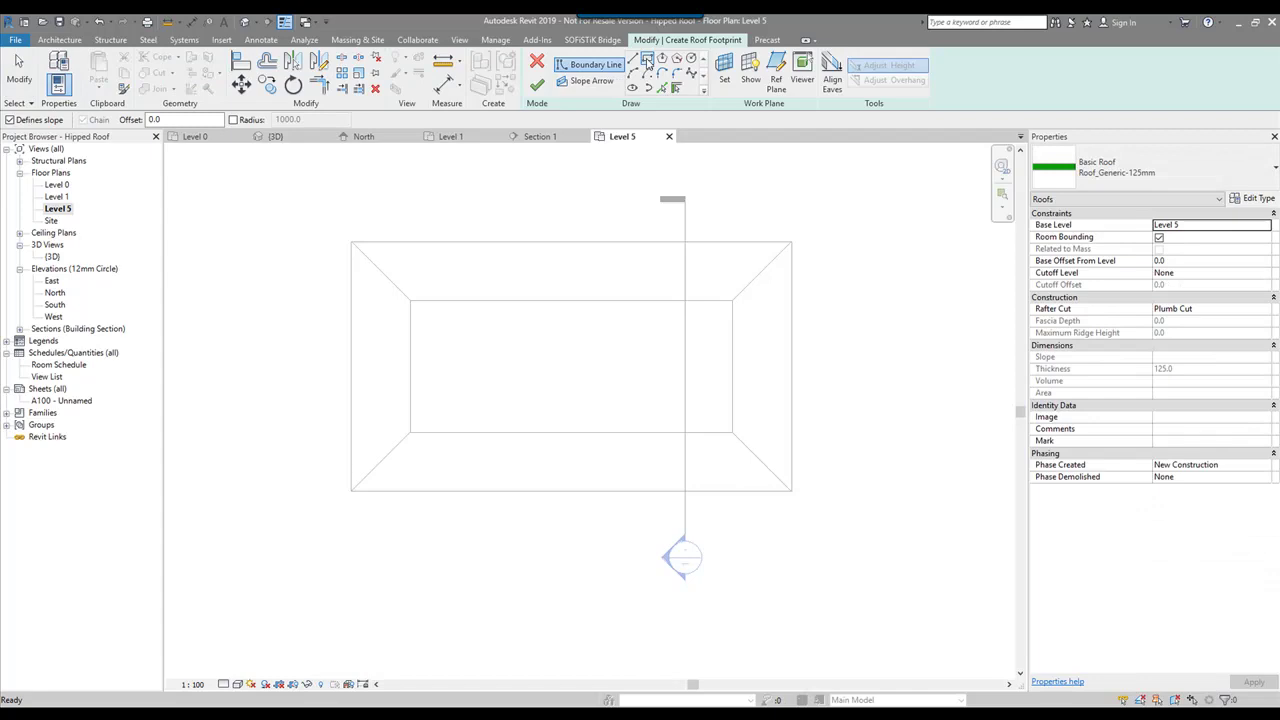
{"action": "left_click", "coordinate": [410, 300]}
{"action": "left_click", "coordinate": [731, 432]}
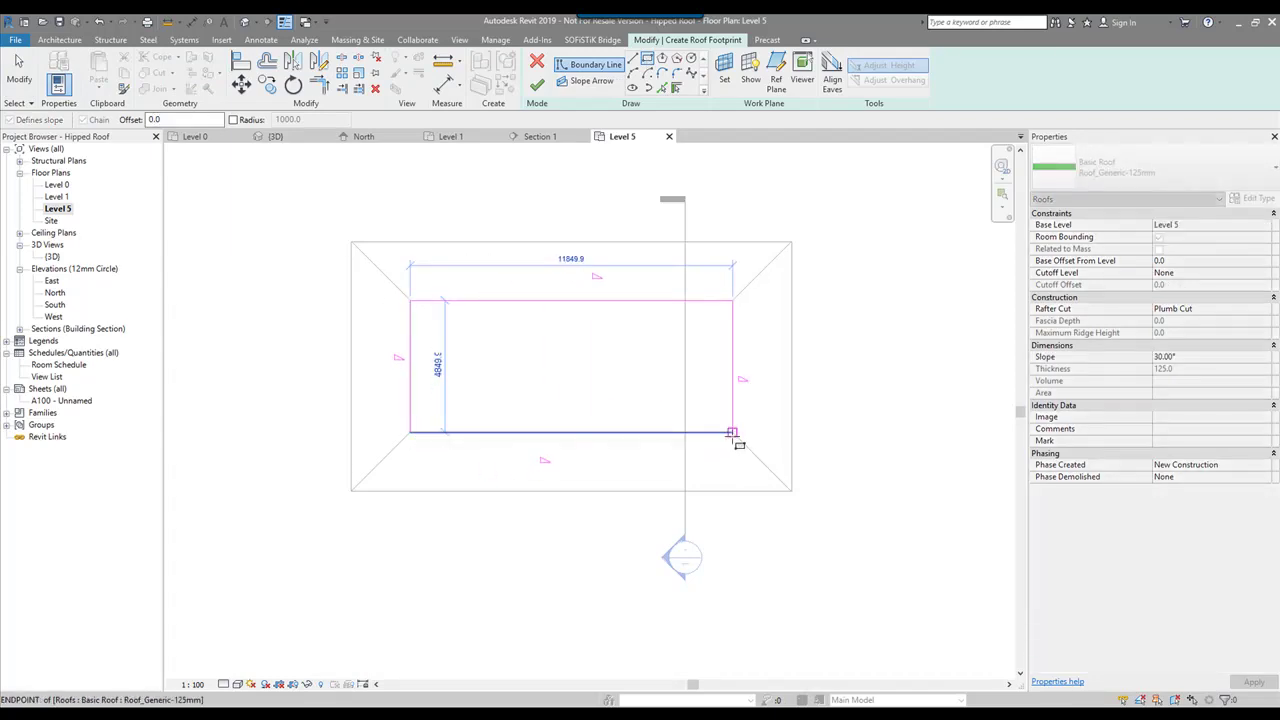
{"action": "key", "text": "Escape"}
{"action": "key", "text": "Escape"}
Remove the slope from all four boundary lines and finish the flat roof.
{"action": "mouse_move", "coordinate": [400, 258]}
{"action": "left_mouse_down"}
{"action": "mouse_move", "coordinate": [700, 400]}
{"action": "mouse_move", "coordinate": [784, 470]}
{"action": "left_mouse_up"}
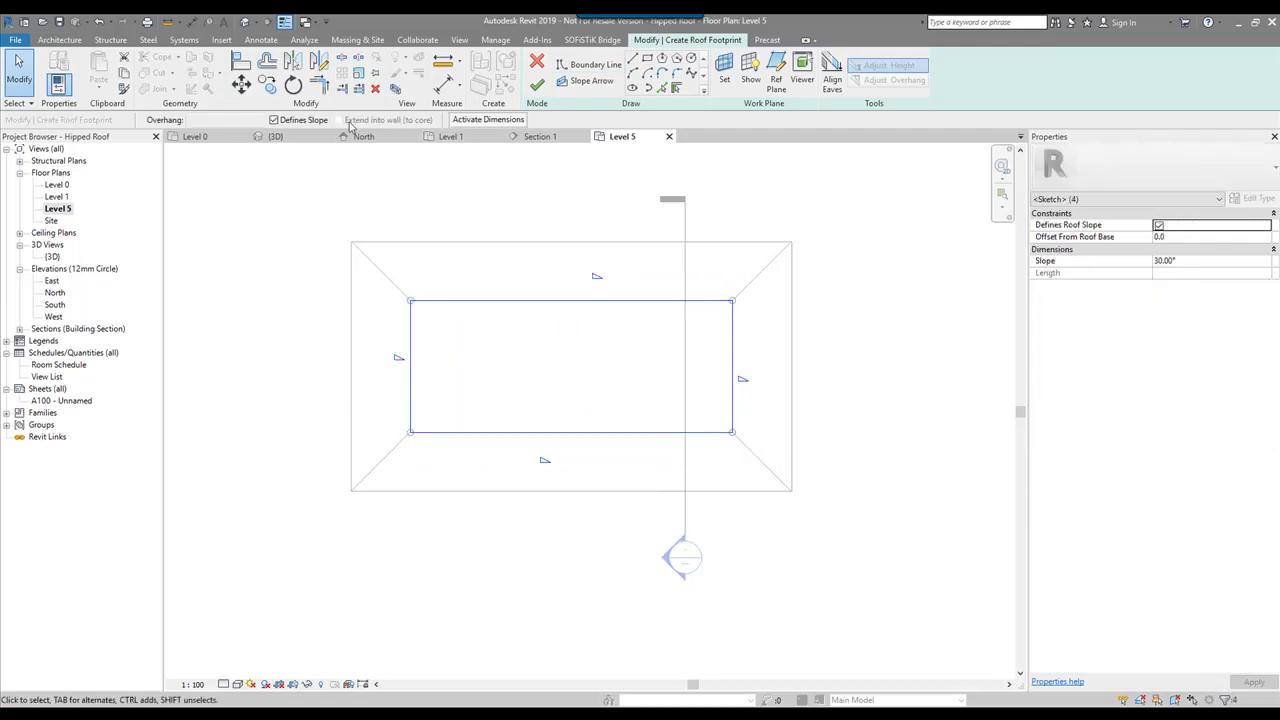
{"action": "left_click", "coordinate": [274, 120]}
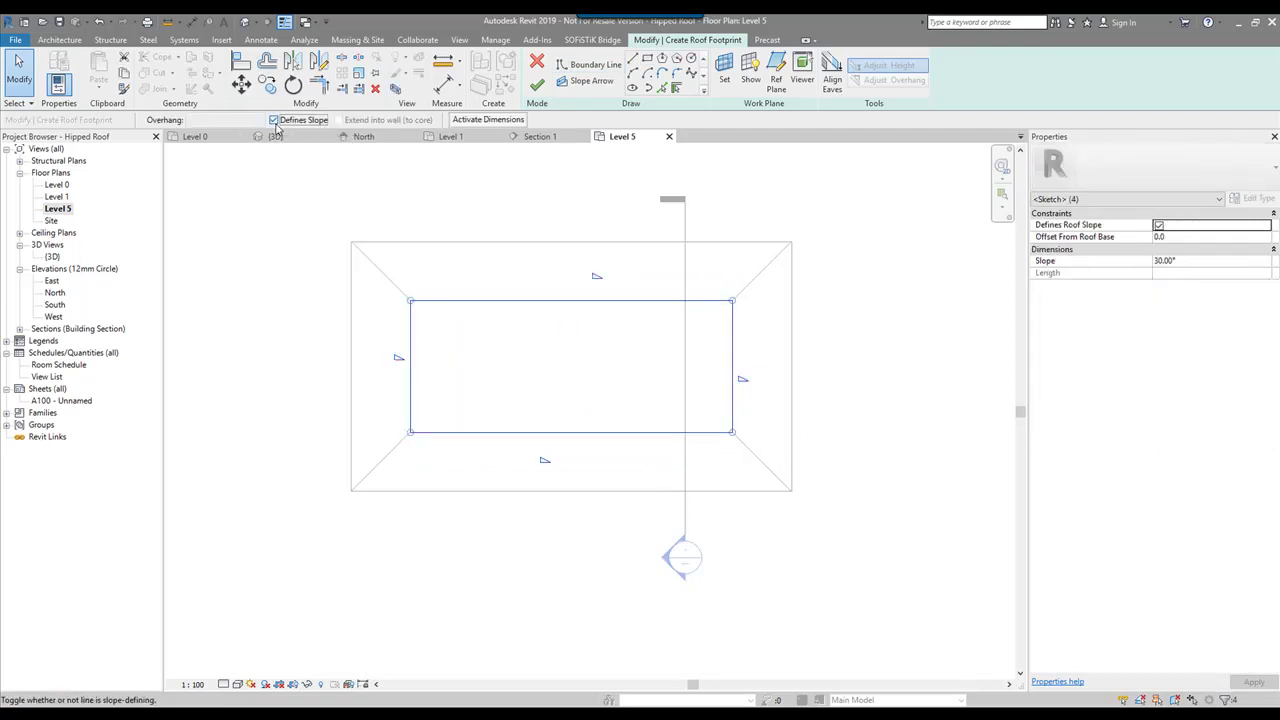
{"action": "left_click", "coordinate": [541, 89]}
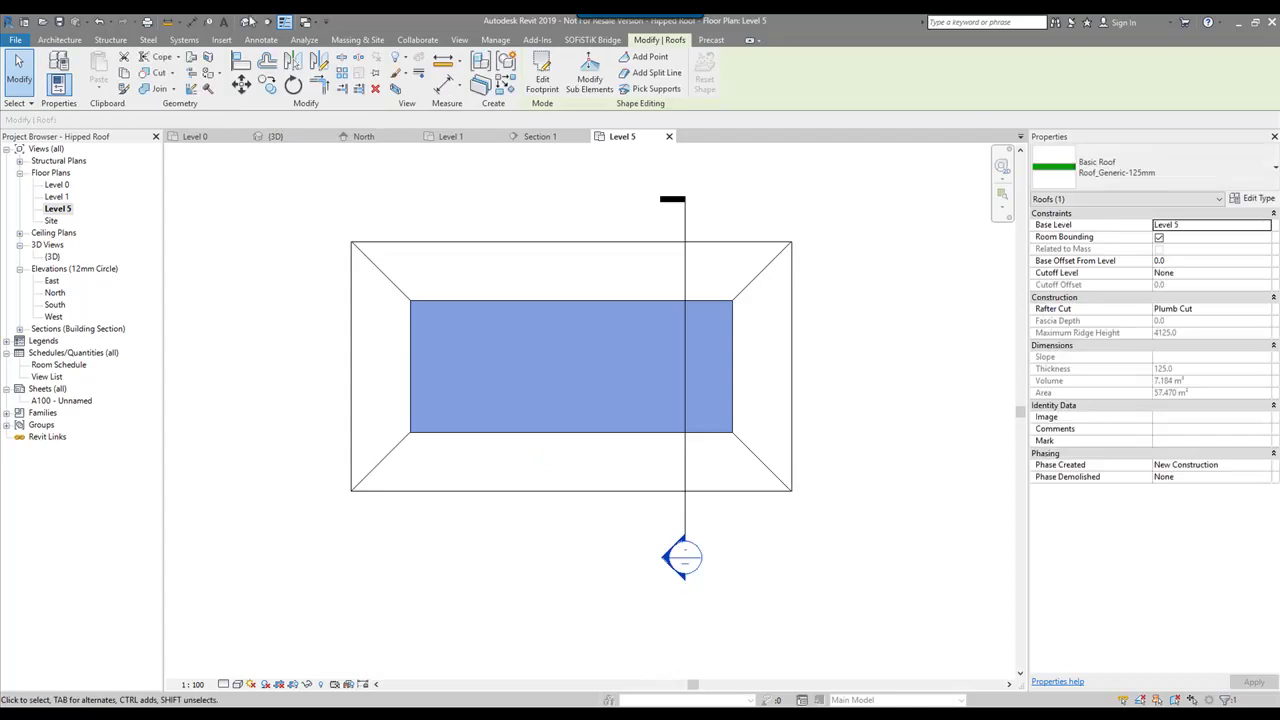
In the 3D view, join the sixth building's sloped cut-off roof with the flat roof on top of it.
{"action": "left_click", "coordinate": [248, 21]}
{"action": "scroll", "coordinate": [811, 250], "scroll_direction": "up", "scroll_amount": 1}
{"action": "middle_click_drag", "start_coordinate": [747, 367], "coordinate": [735, 341], "text": "shift"}
{"action": "scroll", "coordinate": [735, 341], "scroll_direction": "down", "scroll_amount": 3}
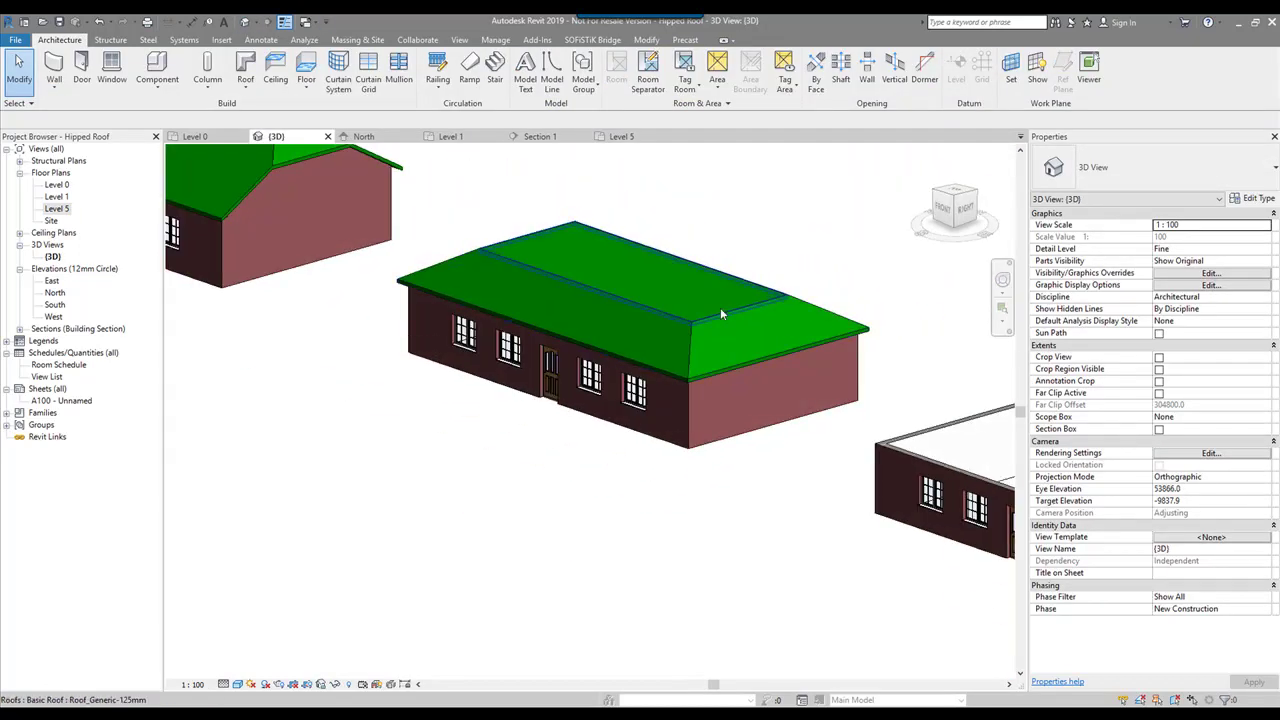
{"action": "left_click", "coordinate": [688, 340]}
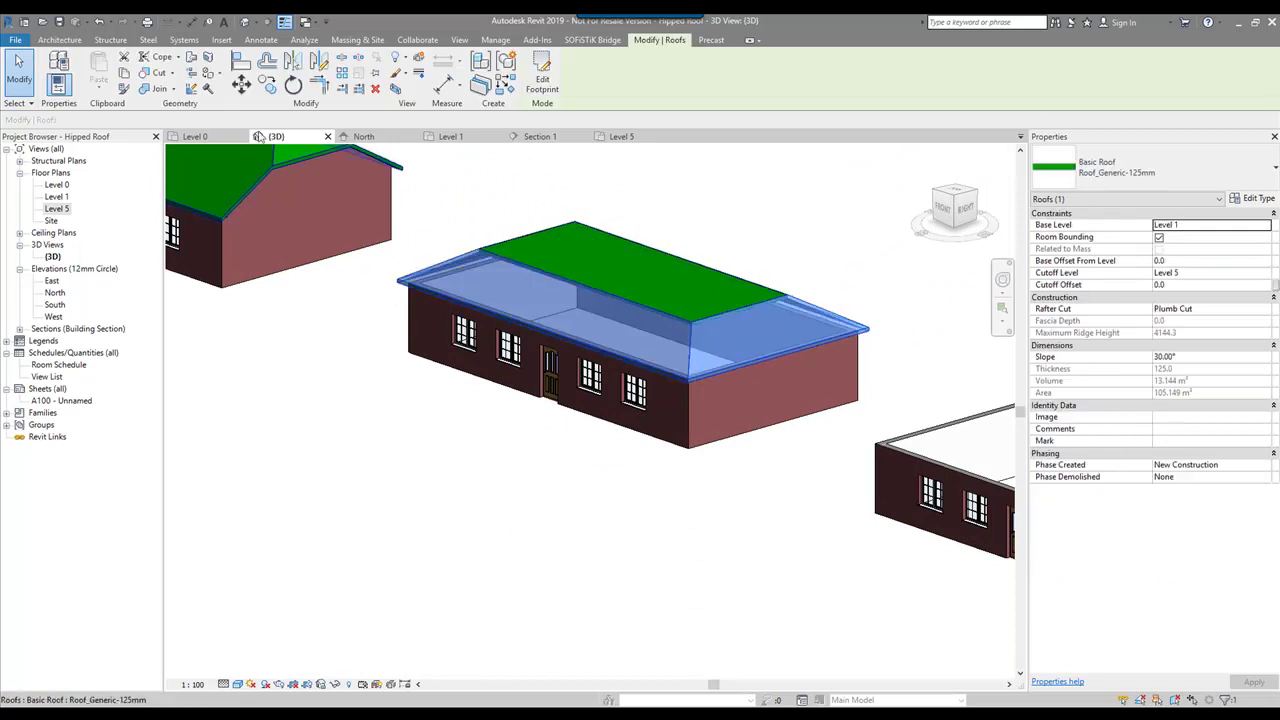
{"action": "left_click", "coordinate": [157, 91]}
{"action": "left_click", "coordinate": [613, 235]}
{"action": "key", "text": "Escape"}
{"action": "key", "text": "Escape"}
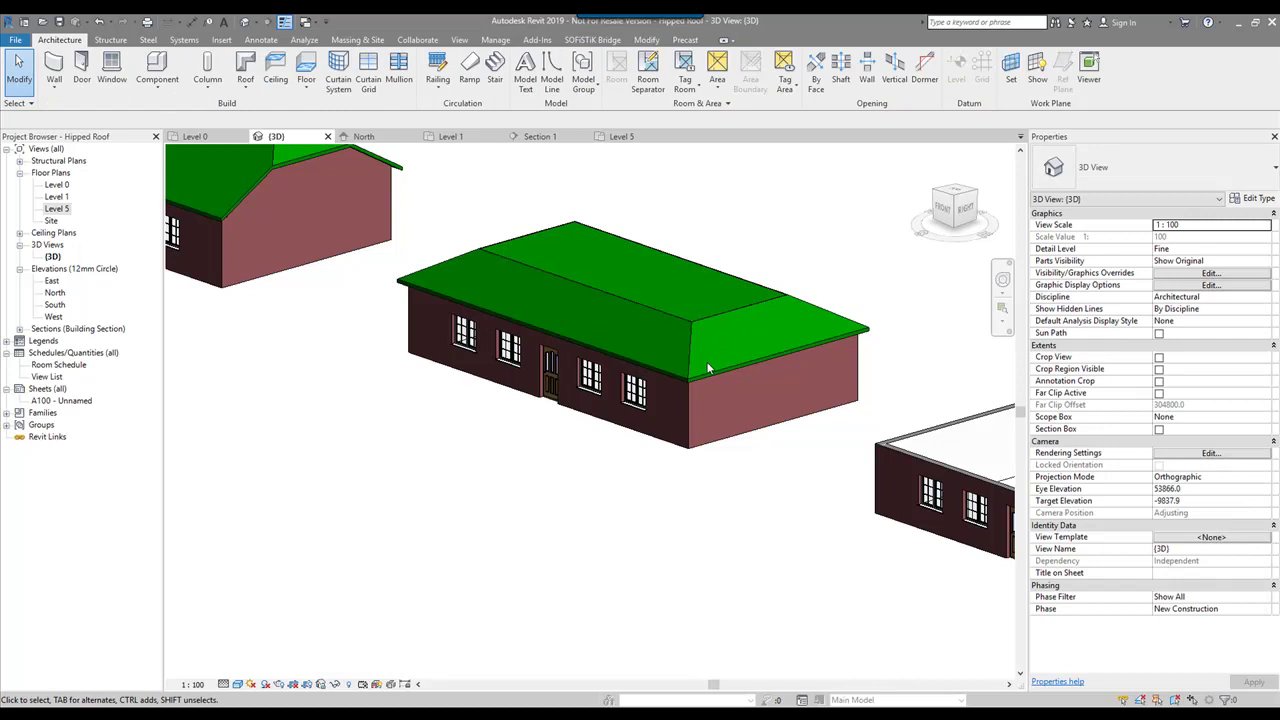
{"action": "left_click", "coordinate": [710, 372]}
{"action": "left_click", "coordinate": [635, 233]}
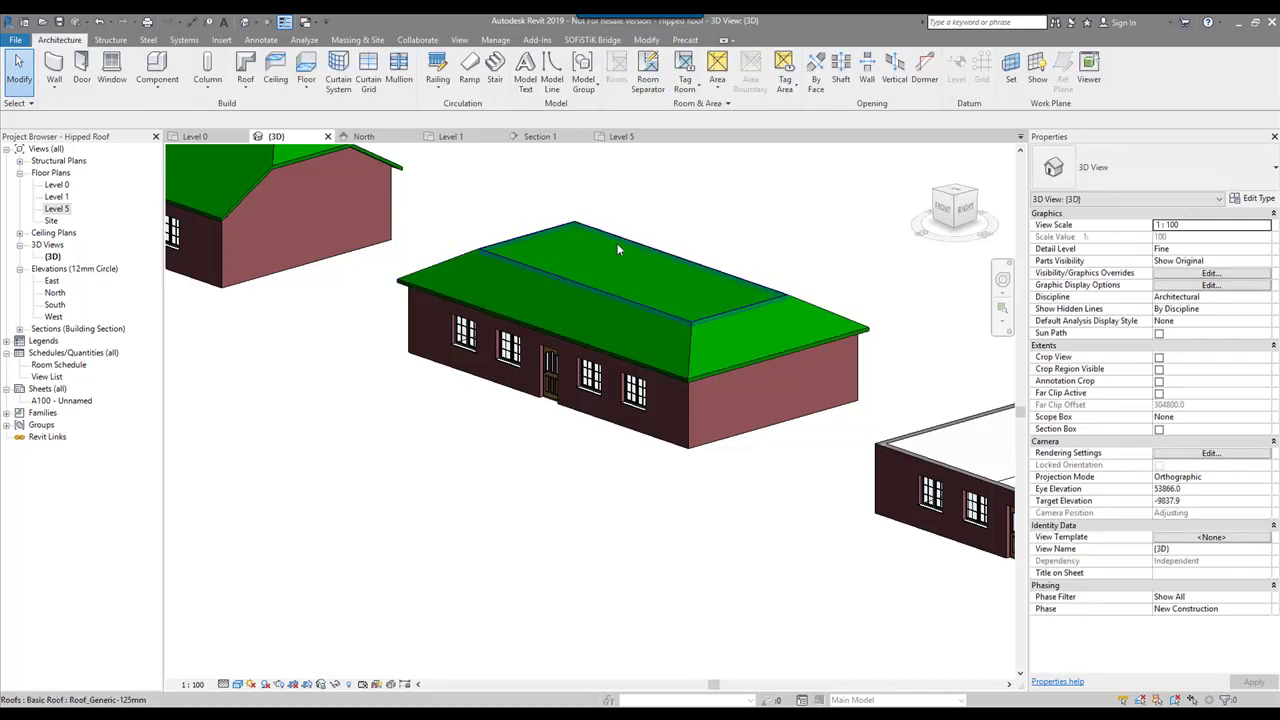
On the Level 1 plan, sketch a rectangular roof footprint around the seventh building's outer walls with a 300 mm offset.
{"action": "scroll", "coordinate": [591, 282], "scroll_direction": "down", "scroll_amount": 2}
{"action": "middle_click_drag", "start_coordinate": [583, 306], "coordinate": [335, 290], "text": "shift"}
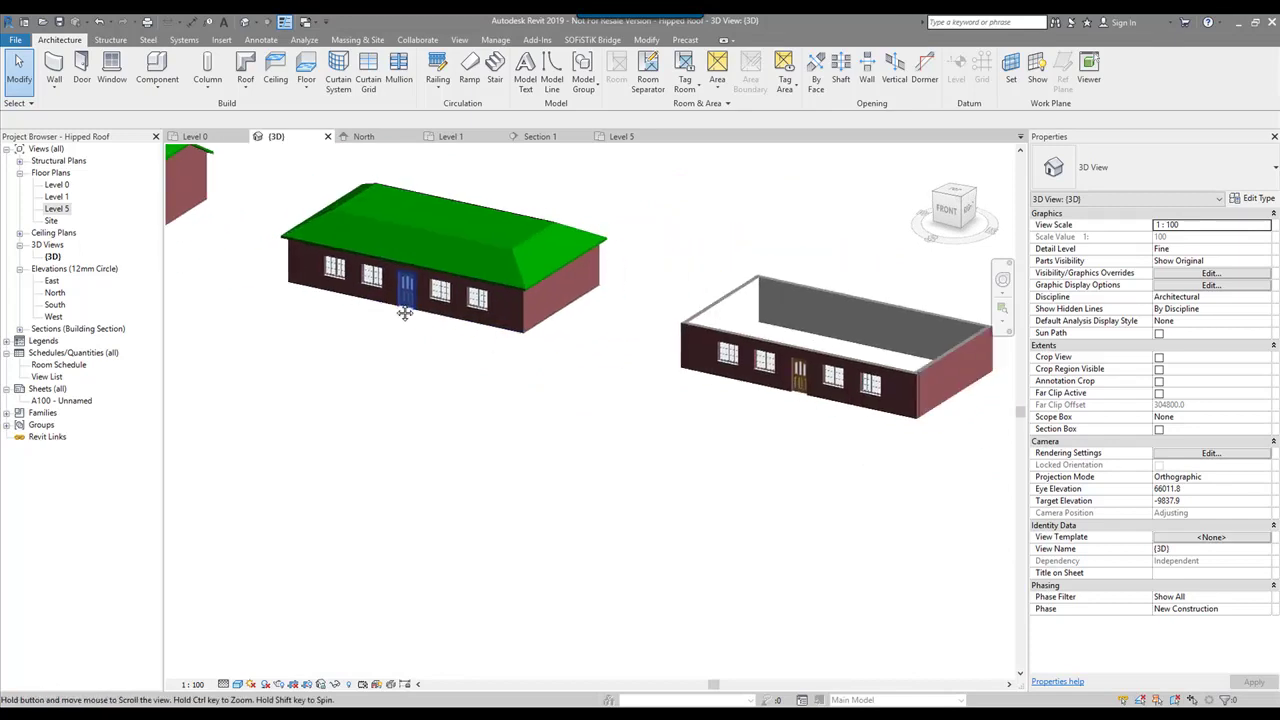
{"action": "double_click", "coordinate": [57, 196]}
{"action": "scroll", "coordinate": [497, 249], "scroll_direction": "down", "scroll_amount": 5}
{"action": "middle_click_drag", "start_coordinate": [497, 249], "coordinate": [376, 242]}
{"action": "scroll", "coordinate": [566, 279], "scroll_direction": "up", "scroll_amount": 2}
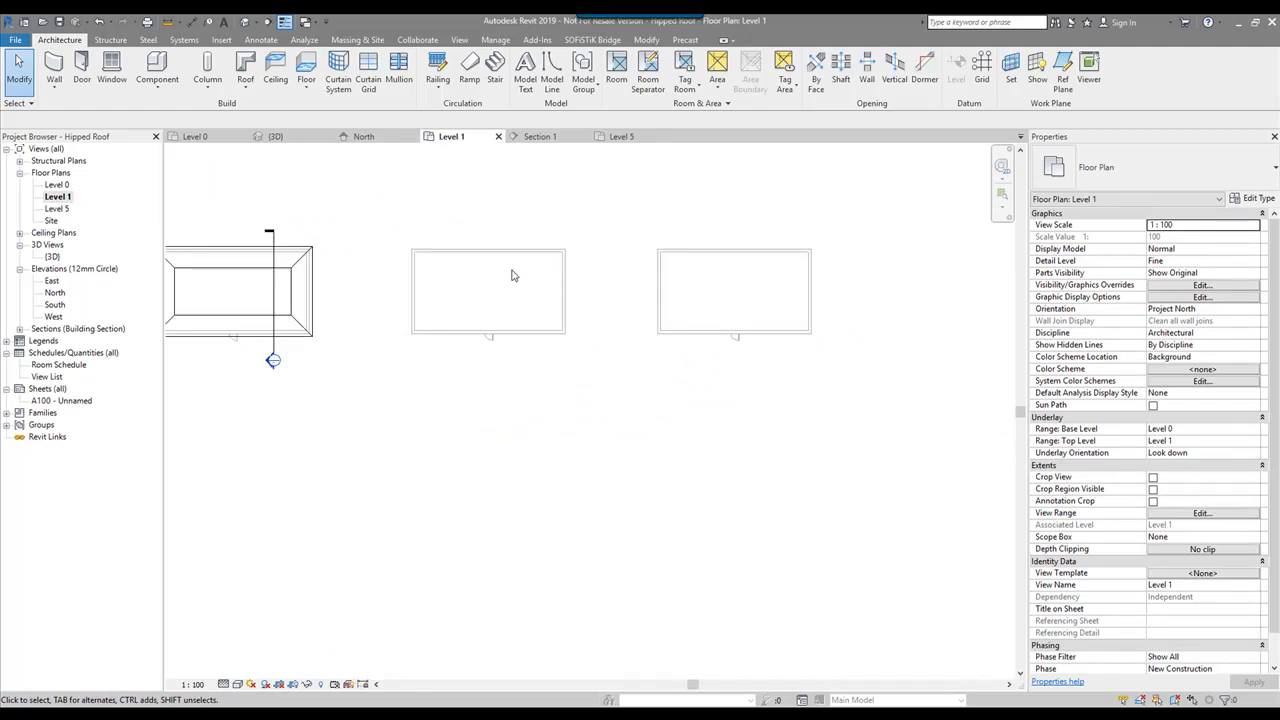
{"action": "scroll", "coordinate": [515, 281], "scroll_direction": "up", "scroll_amount": 3}
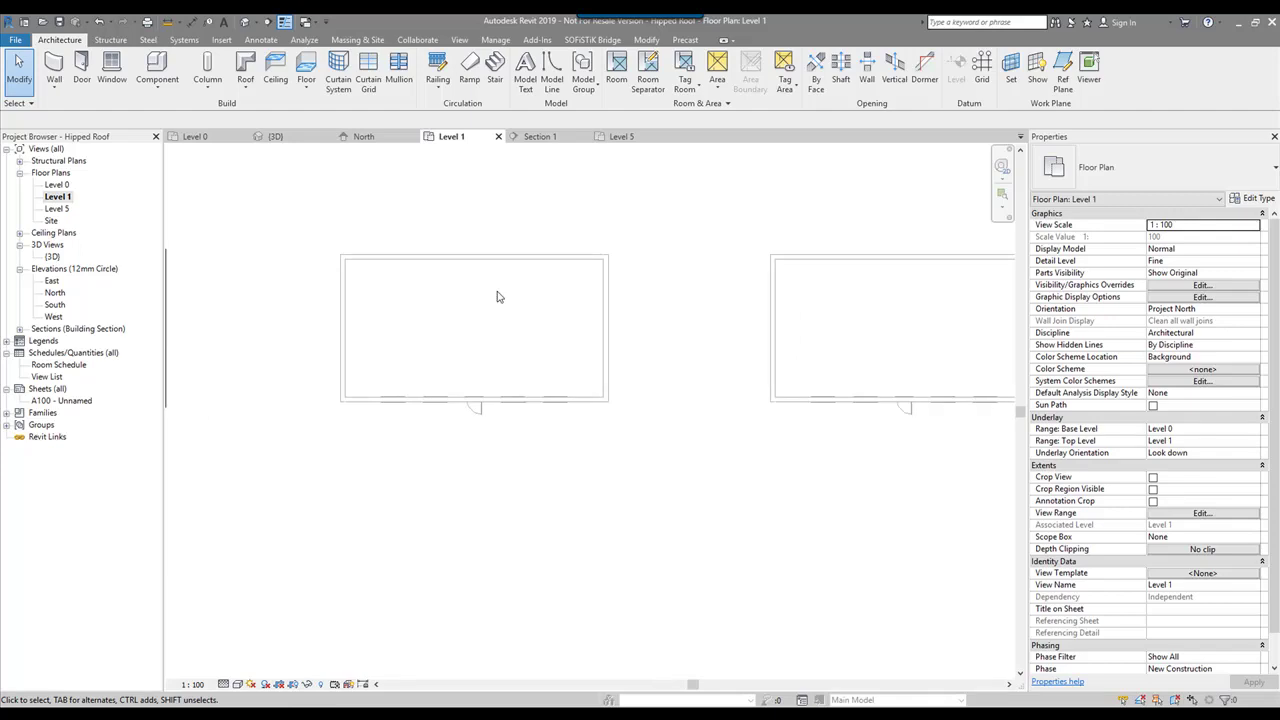
{"action": "left_click", "coordinate": [246, 66]}
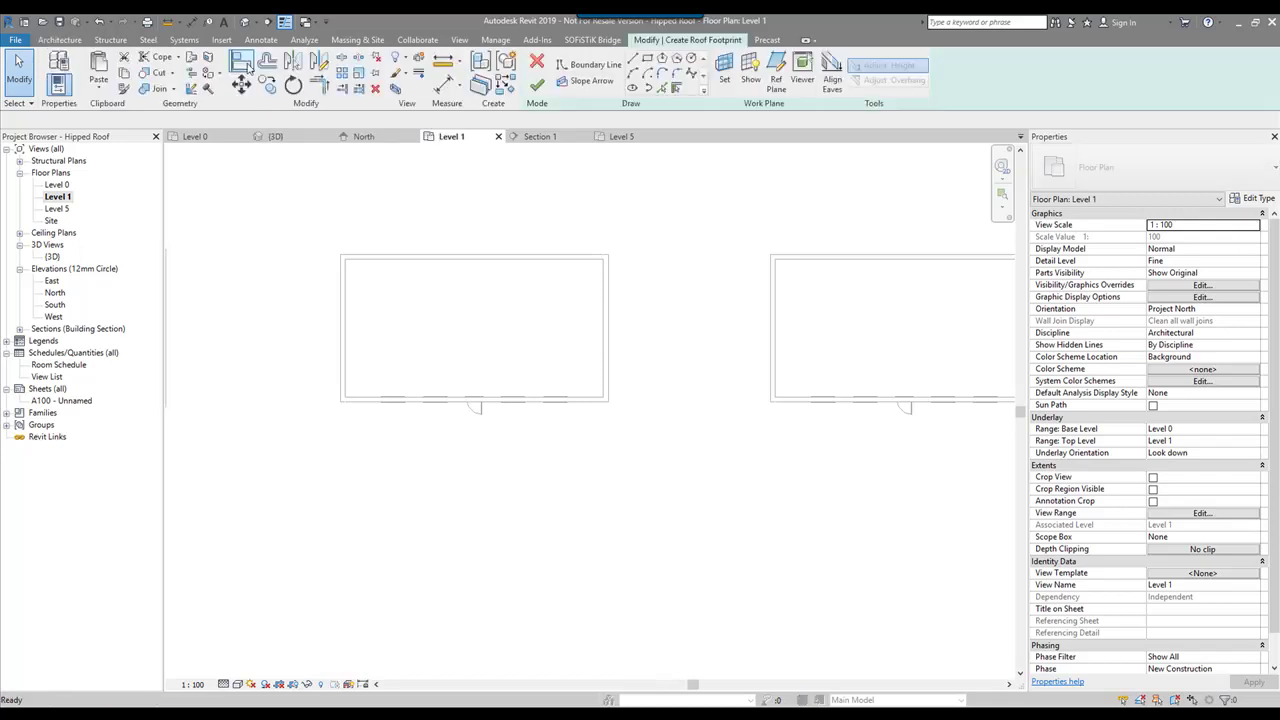
{"action": "left_click", "coordinate": [647, 59]}
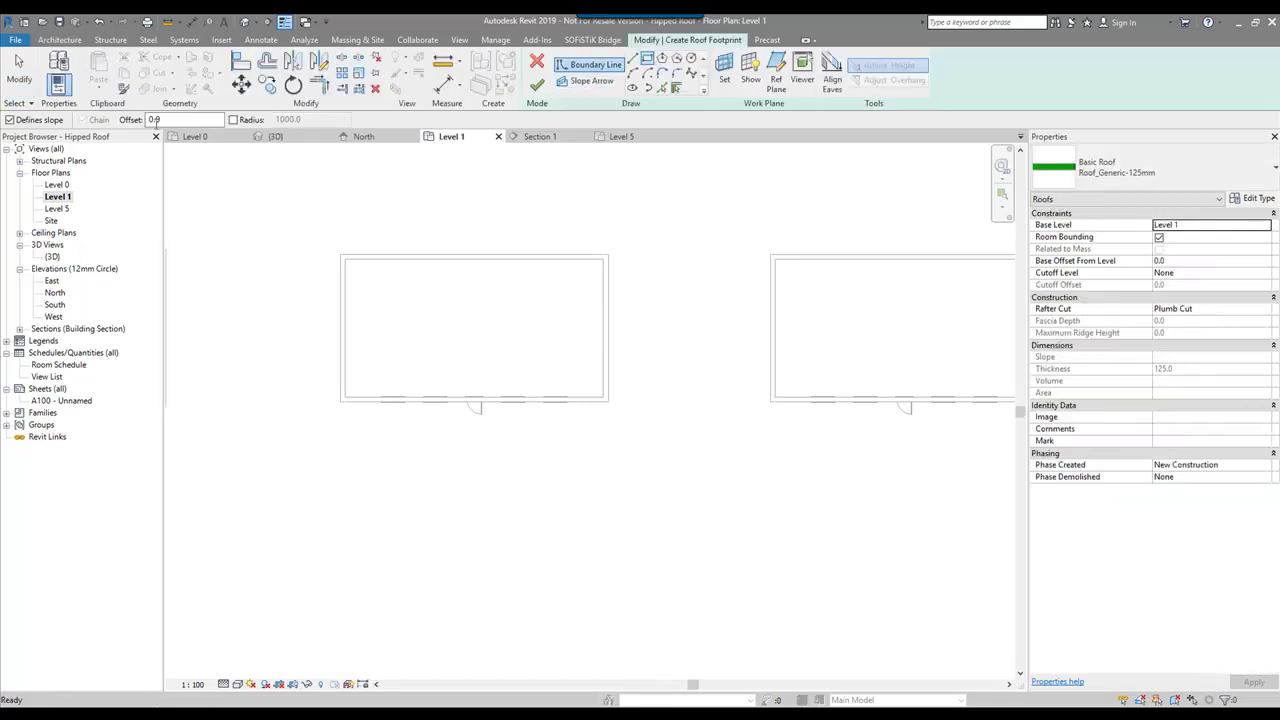
{"action": "left_click", "coordinate": [341, 254]}
{"action": "left_click", "coordinate": [609, 402]}
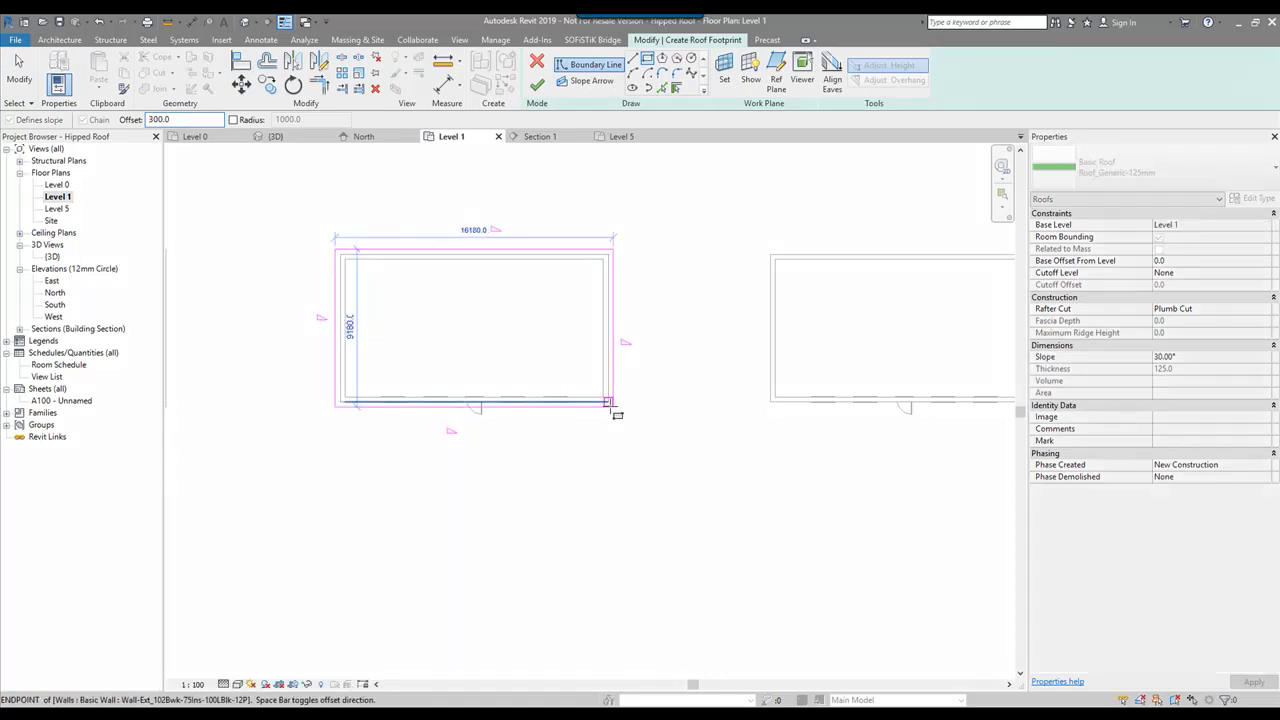
{"action": "key", "text": "Escape"}
{"action": "key", "text": "Escape"}
Move the front boundary line so that it lies 1500 mm from the rear boundary line.
{"action": "left_click", "coordinate": [583, 407]}
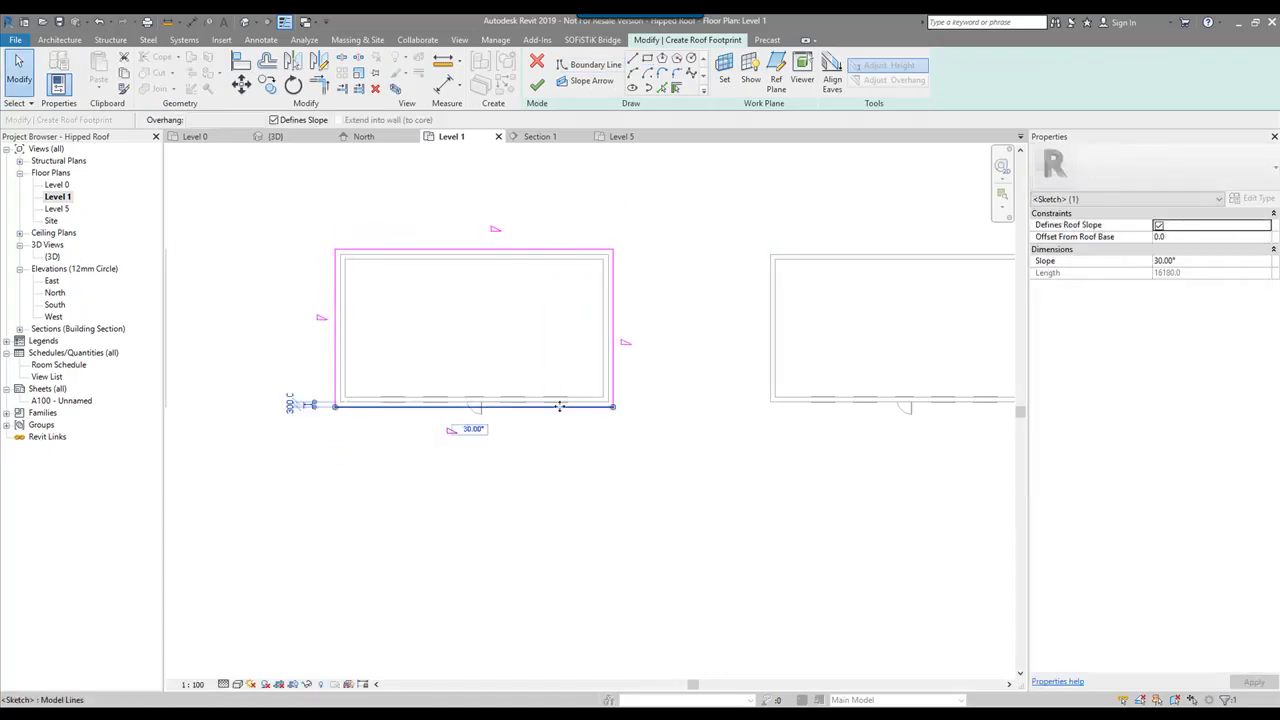
{"action": "left_click_drag", "start_coordinate": [365, 285], "coordinate": [336, 250]}
{"action": "left_click", "coordinate": [291, 326]}
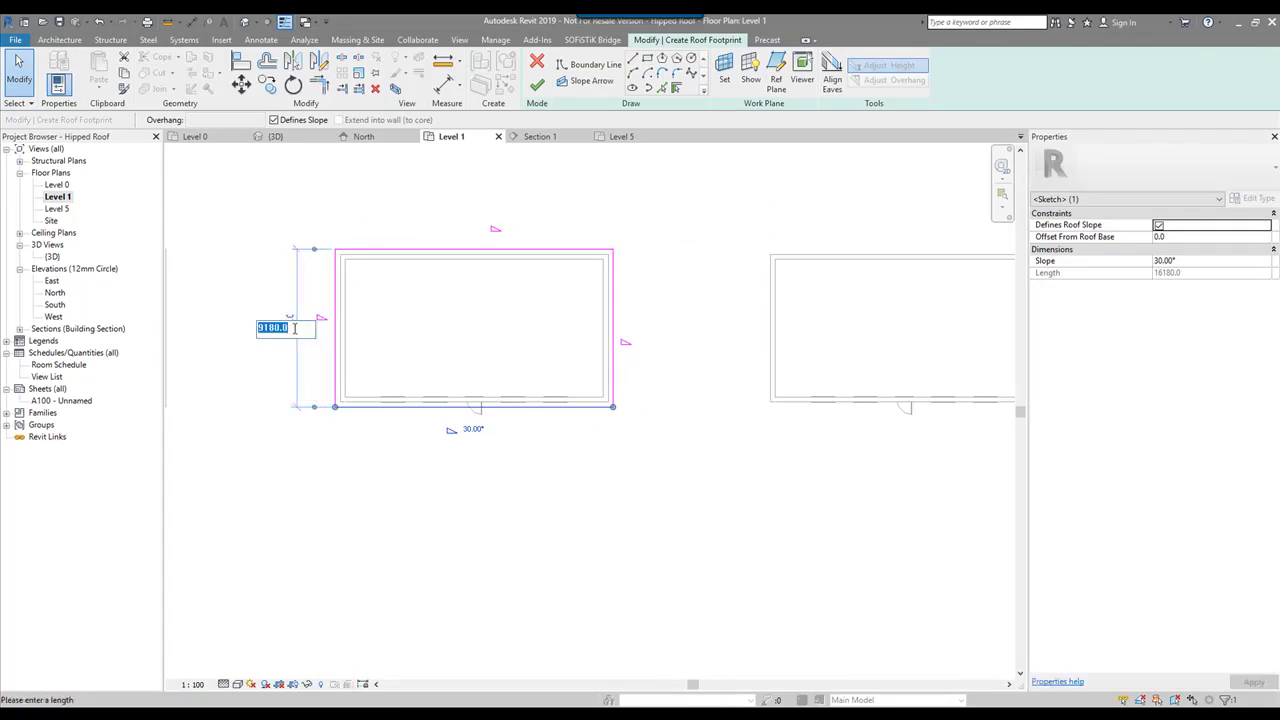
{"action": "key", "text": "Return"}
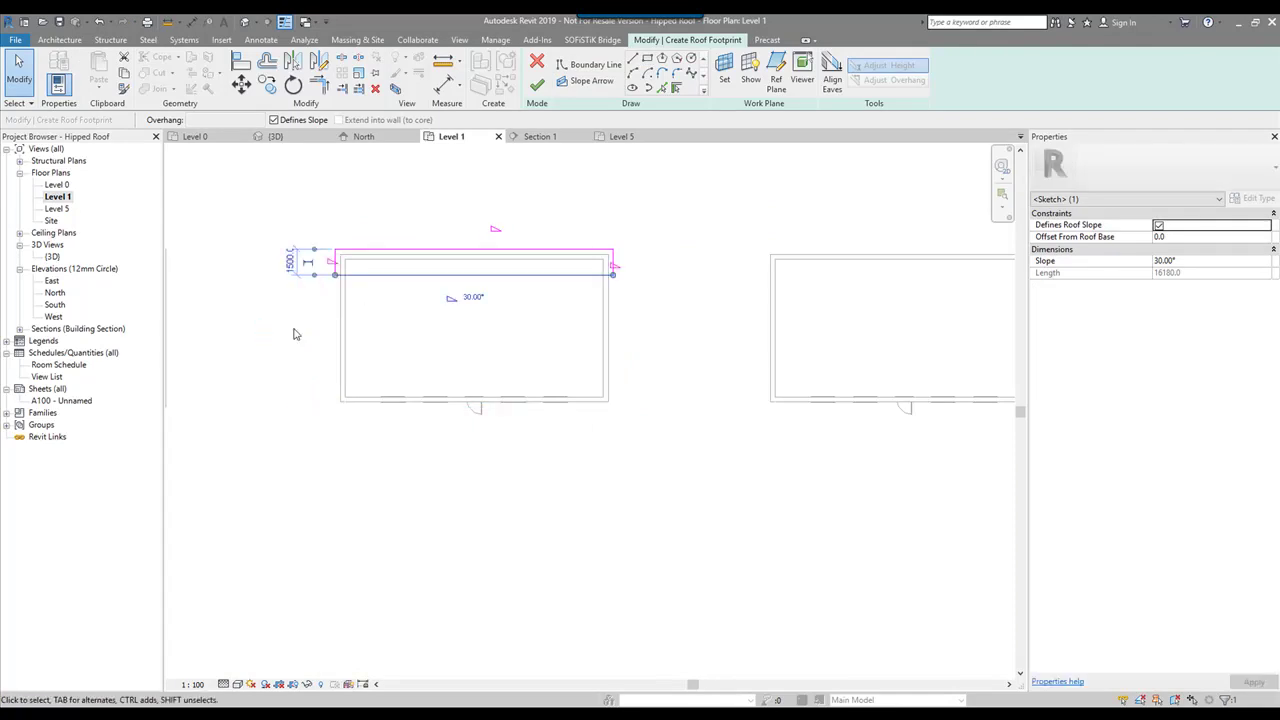
Remove the slope definition from the front boundary line and the two short side lines.
{"action": "scroll", "coordinate": [330, 261], "scroll_direction": "up", "scroll_amount": 2}
{"action": "left_click", "coordinate": [388, 240]}
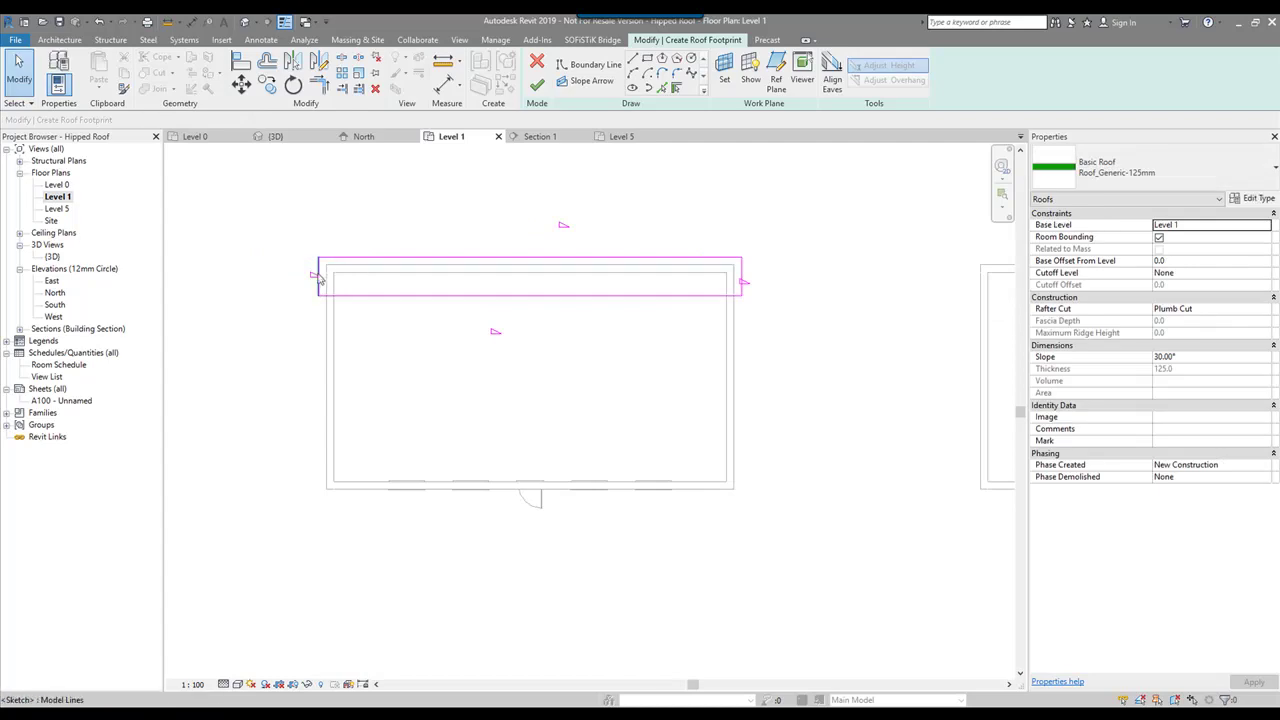
{"action": "left_click", "coordinate": [317, 278]}
{"action": "left_click", "coordinate": [394, 295], "text": "ctrl"}
{"action": "left_click", "coordinate": [742, 268], "text": "ctrl"}
{"action": "left_click", "coordinate": [474, 200]}
Set the rear boundary line's slope to 60°, finish the roof and view it in 3D.
{"action": "left_click", "coordinate": [494, 258]}
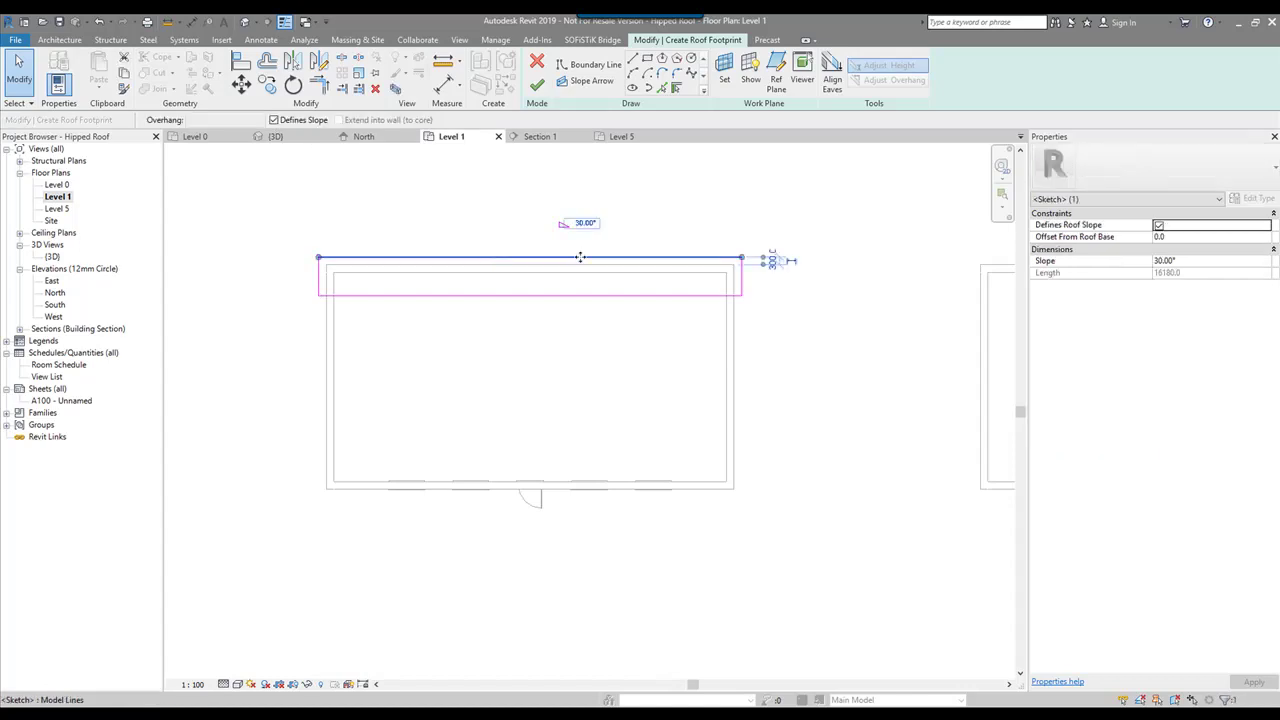
{"action": "left_click", "coordinate": [1201, 261]}
{"action": "type", "text": "60"}
{"action": "key", "text": "Return"}
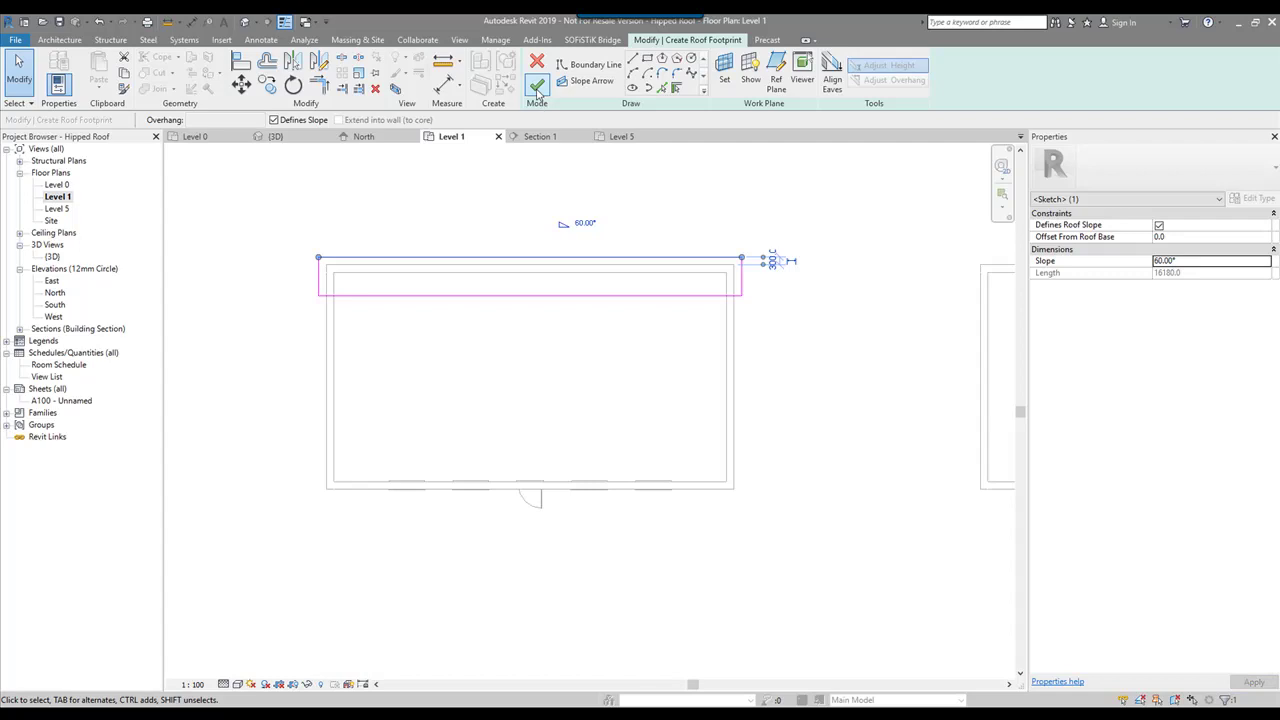
{"action": "left_click", "coordinate": [537, 90]}
{"action": "left_click", "coordinate": [754, 183]}
{"action": "scroll", "coordinate": [590, 200], "scroll_direction": "down", "scroll_amount": 1}
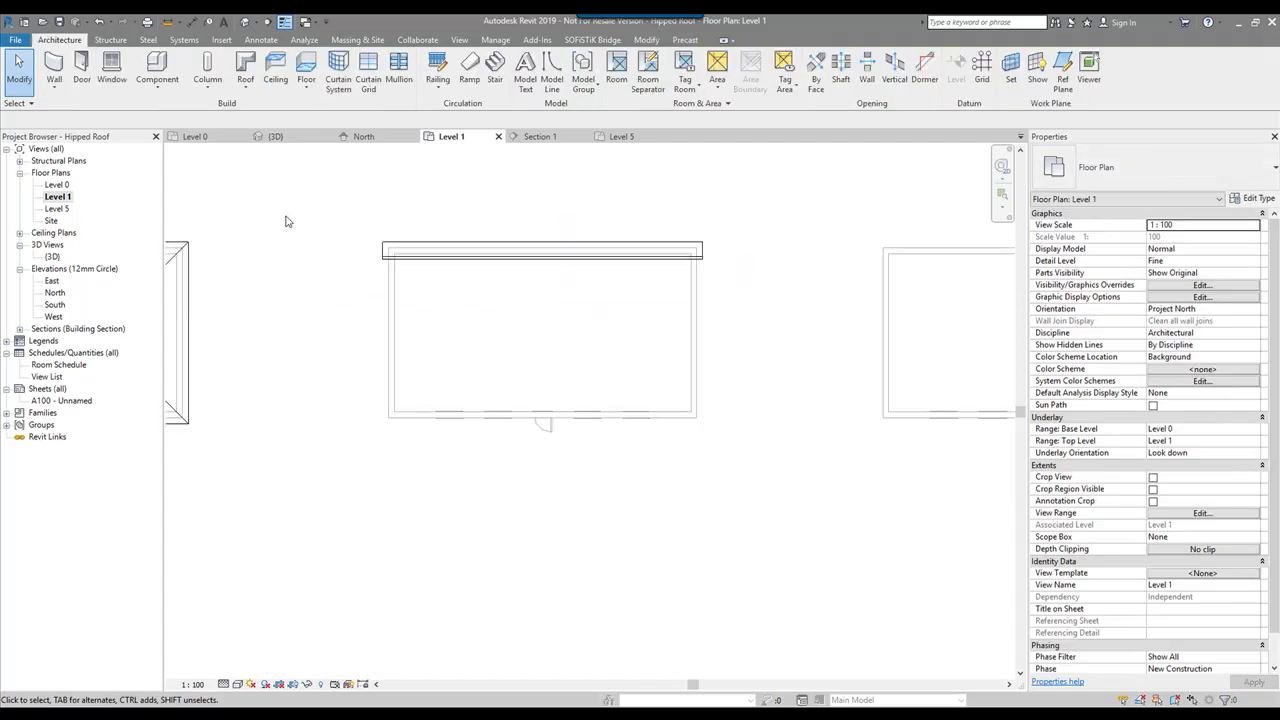
{"action": "double_click", "coordinate": [52, 258]}
{"action": "middle_click_drag", "start_coordinate": [834, 257], "coordinate": [780, 418], "text": "shift"}
{"action": "left_click", "coordinate": [719, 444]}
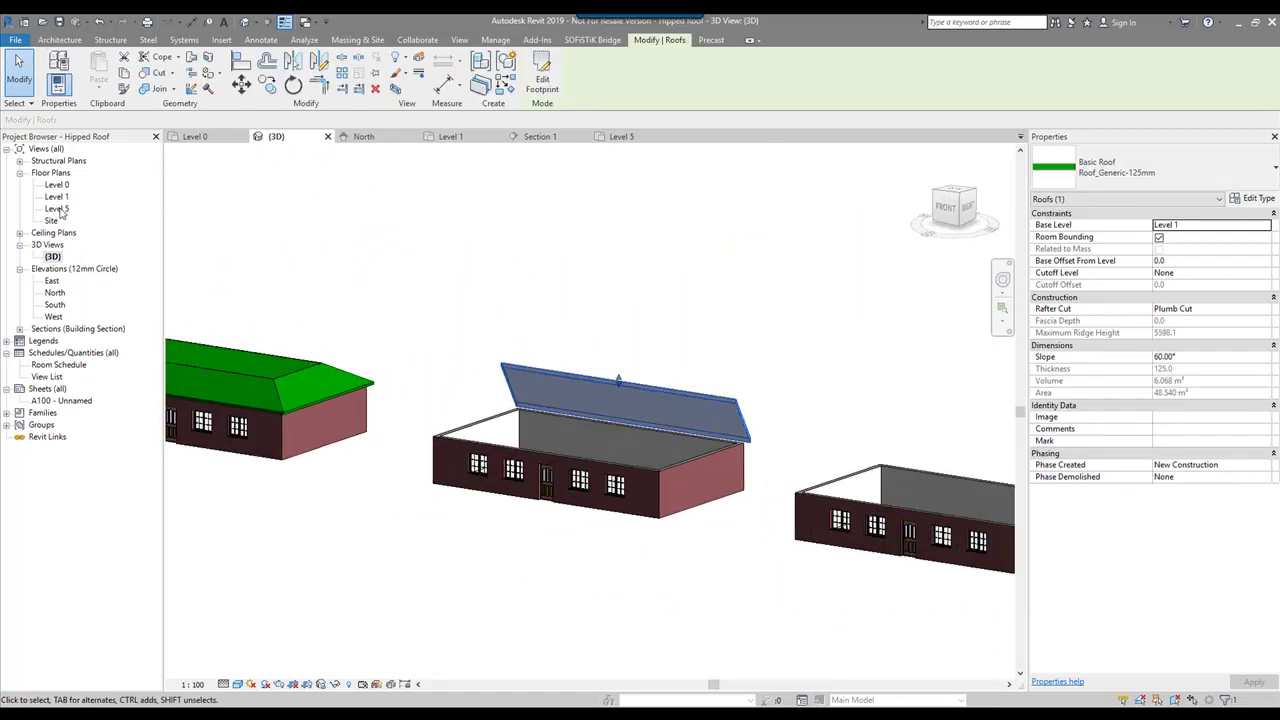
On the Level 1 plan, draw a section line across the width of the seventh building, through its roof strip.
{"action": "double_click", "coordinate": [57, 208]}
{"action": "double_click", "coordinate": [57, 196]}
{"action": "scroll", "coordinate": [434, 294], "scroll_direction": "down", "scroll_amount": 3}
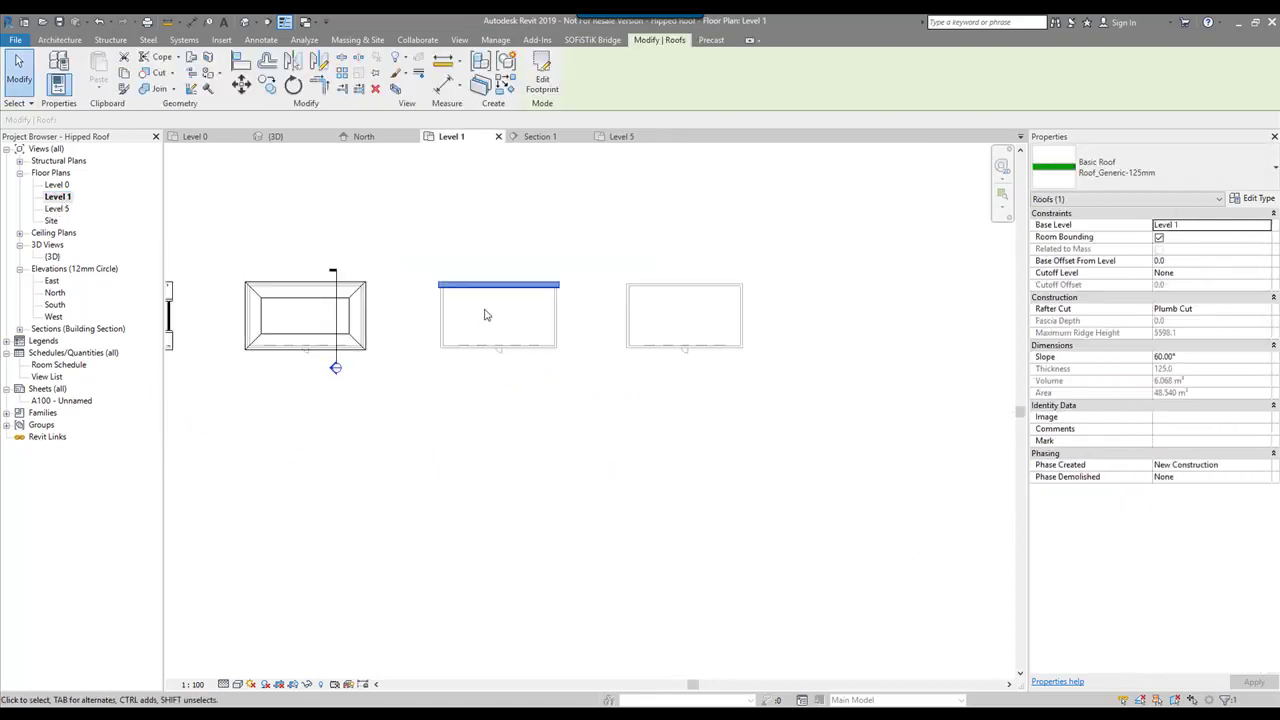
{"action": "left_click", "coordinate": [459, 40]}
{"action": "left_click", "coordinate": [478, 68]}
{"action": "left_click", "coordinate": [522, 427]}
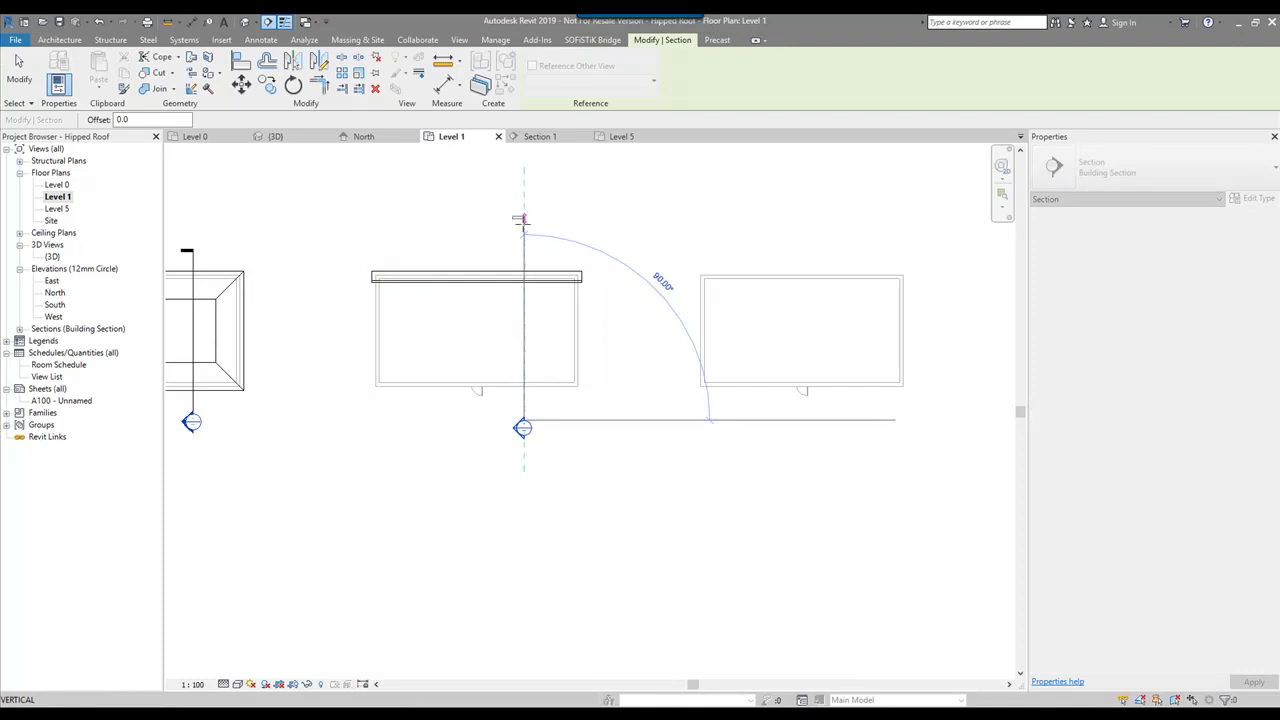
{"action": "left_click", "coordinate": [522, 245]}
{"action": "key", "text": "Escape"}
Shorten the new section's view depth to about 9340 mm and open its section view.
{"action": "left_click", "coordinate": [524, 320]}
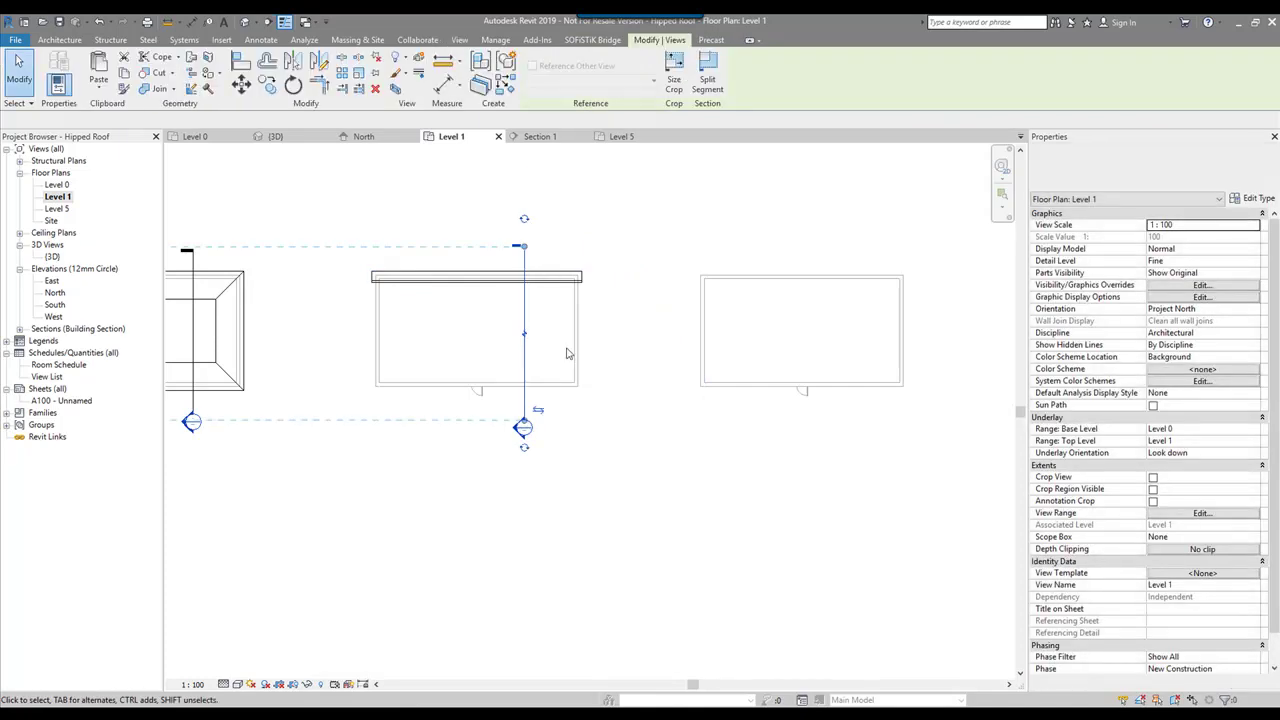
{"action": "scroll", "coordinate": [542, 350], "scroll_direction": "down", "scroll_amount": 3}
{"action": "scroll", "coordinate": [240, 340], "scroll_direction": "down", "scroll_amount": 4}
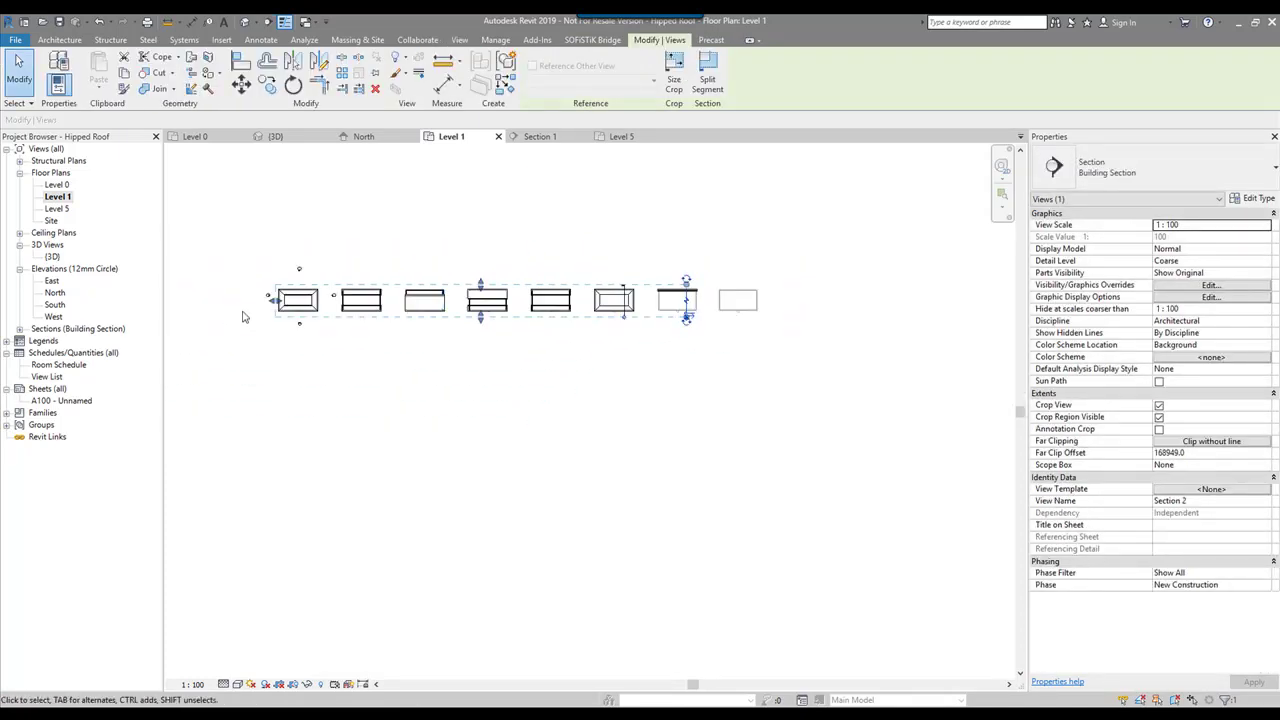
{"action": "key", "text": "Escape"}
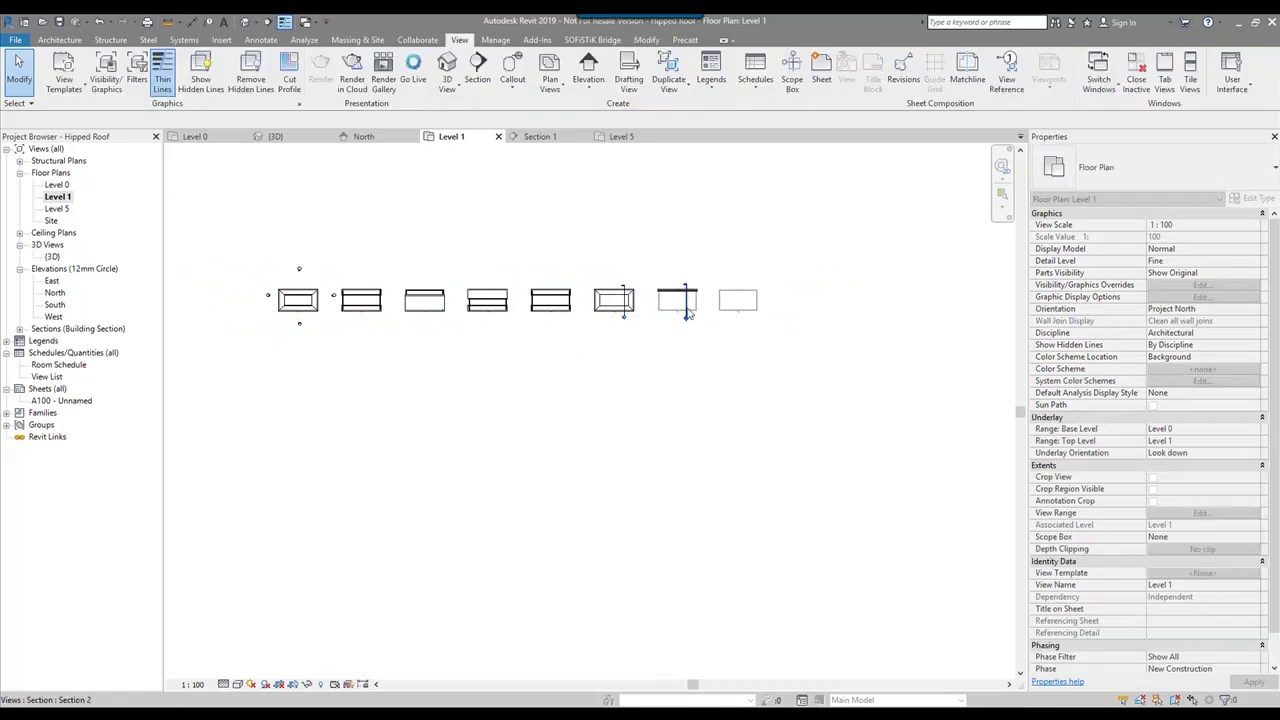
{"action": "scroll", "coordinate": [676, 344], "scroll_direction": "up", "scroll_amount": 4}
{"action": "scroll", "coordinate": [686, 340], "scroll_direction": "up", "scroll_amount": 2}
{"action": "double_click", "coordinate": [683, 339]}
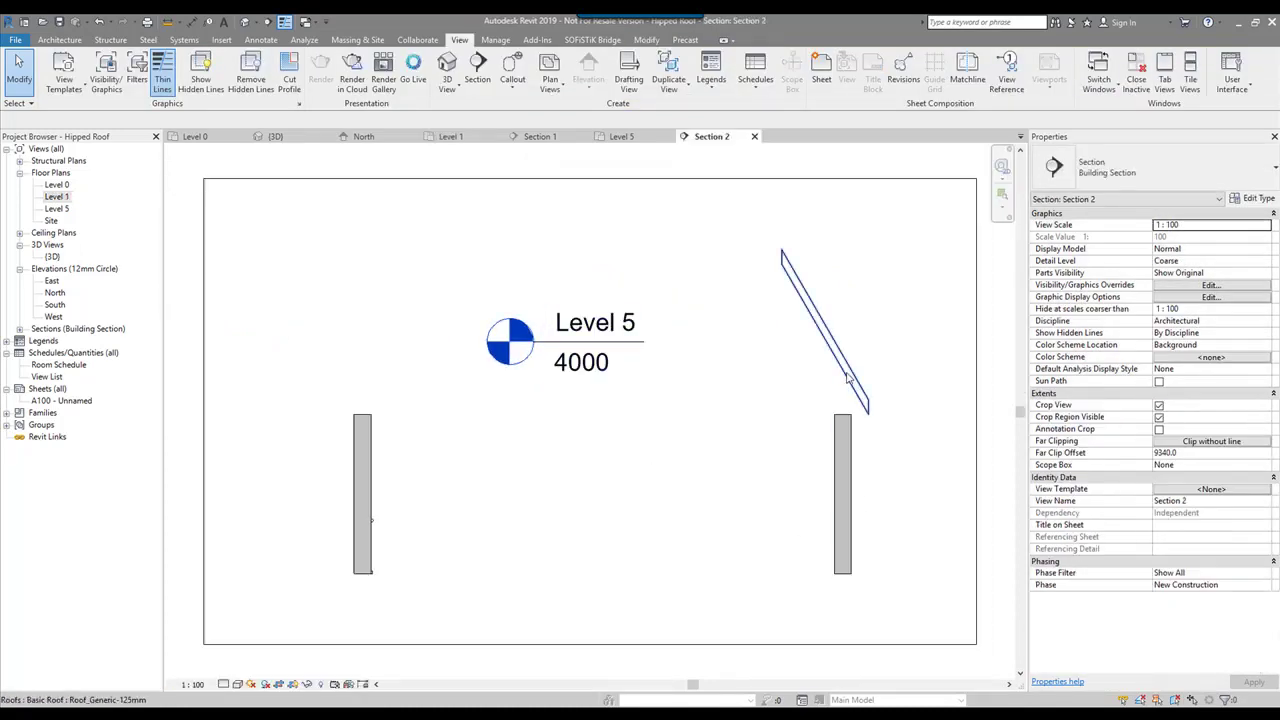
On the Level 1 plan, mirror a copy of the seventh building's 60° roof strip about the building's horizontal centreline.
{"action": "left_click", "coordinate": [846, 376]}
{"action": "left_click", "coordinate": [737, 386]}
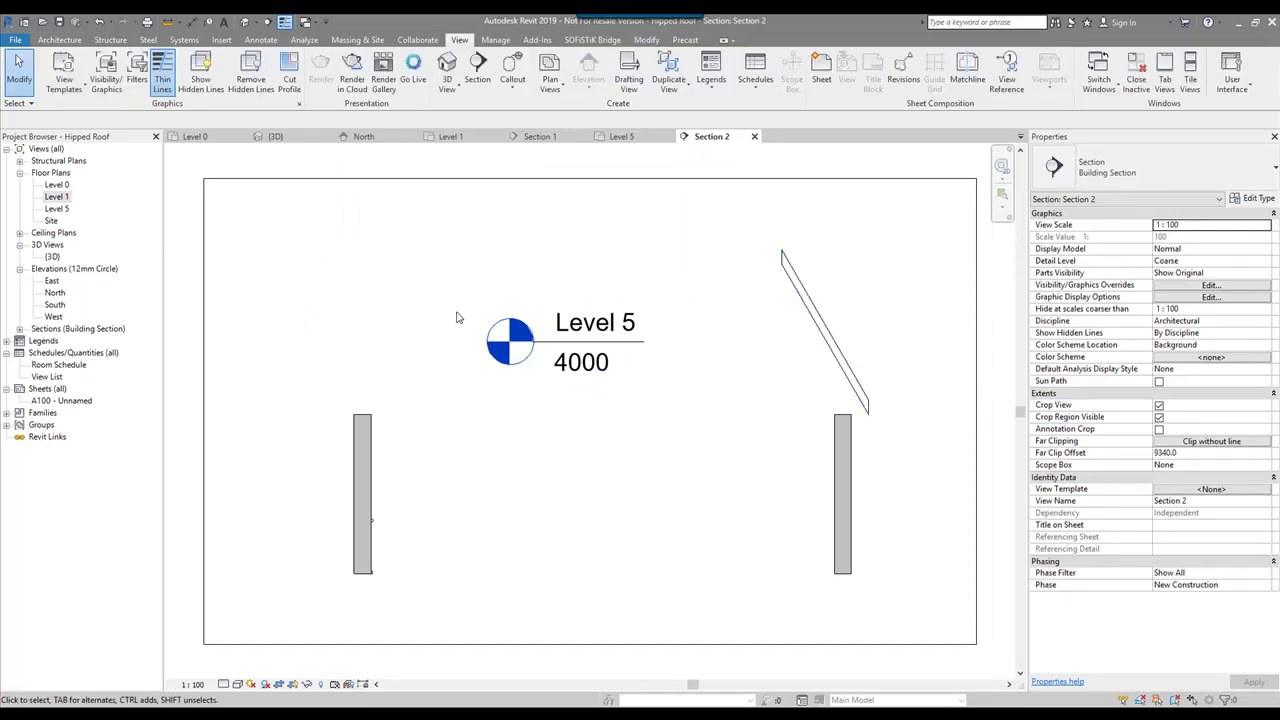
{"action": "double_click", "coordinate": [56, 198]}
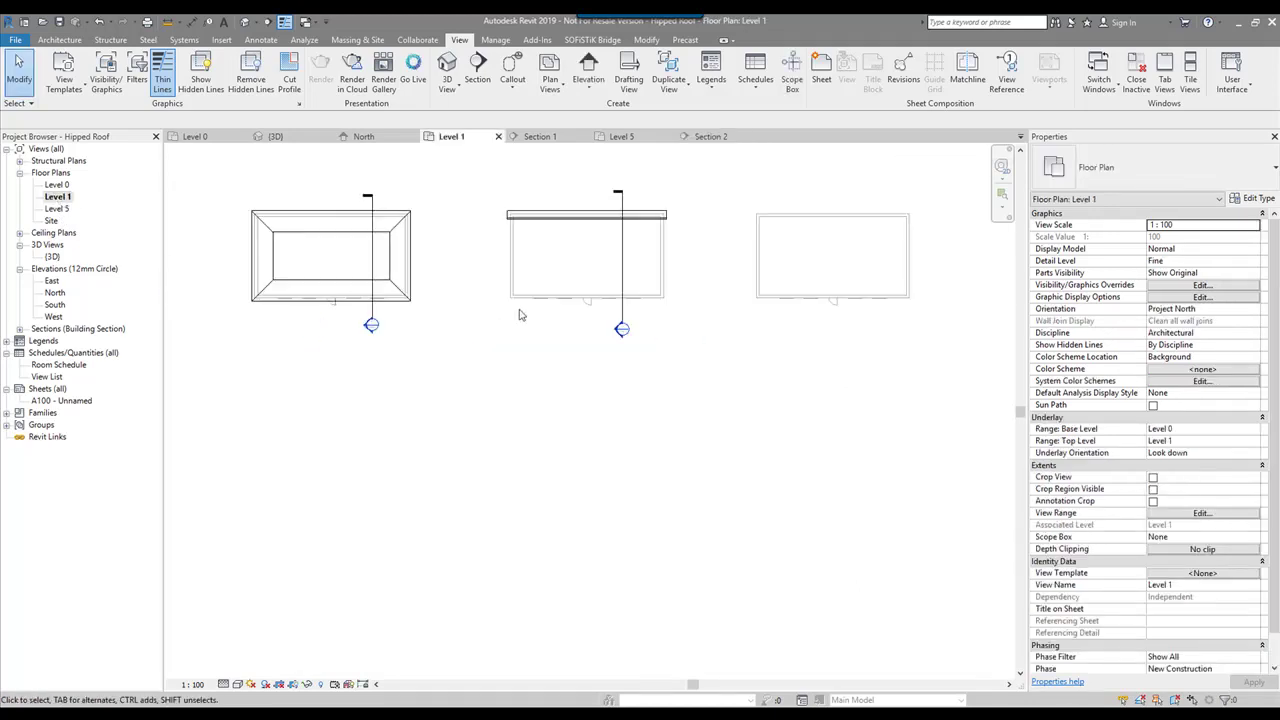
{"action": "left_click", "coordinate": [528, 250]}
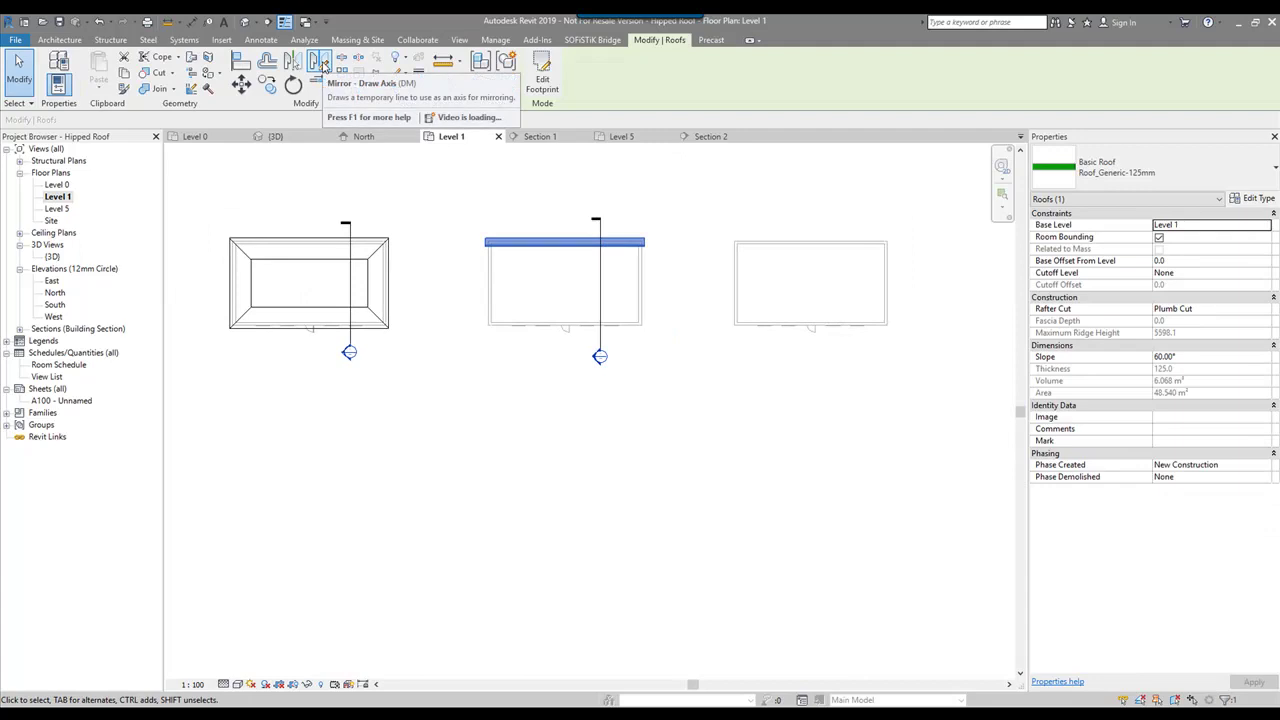
{"action": "left_click", "coordinate": [319, 62]}
{"action": "left_click", "coordinate": [492, 284]}
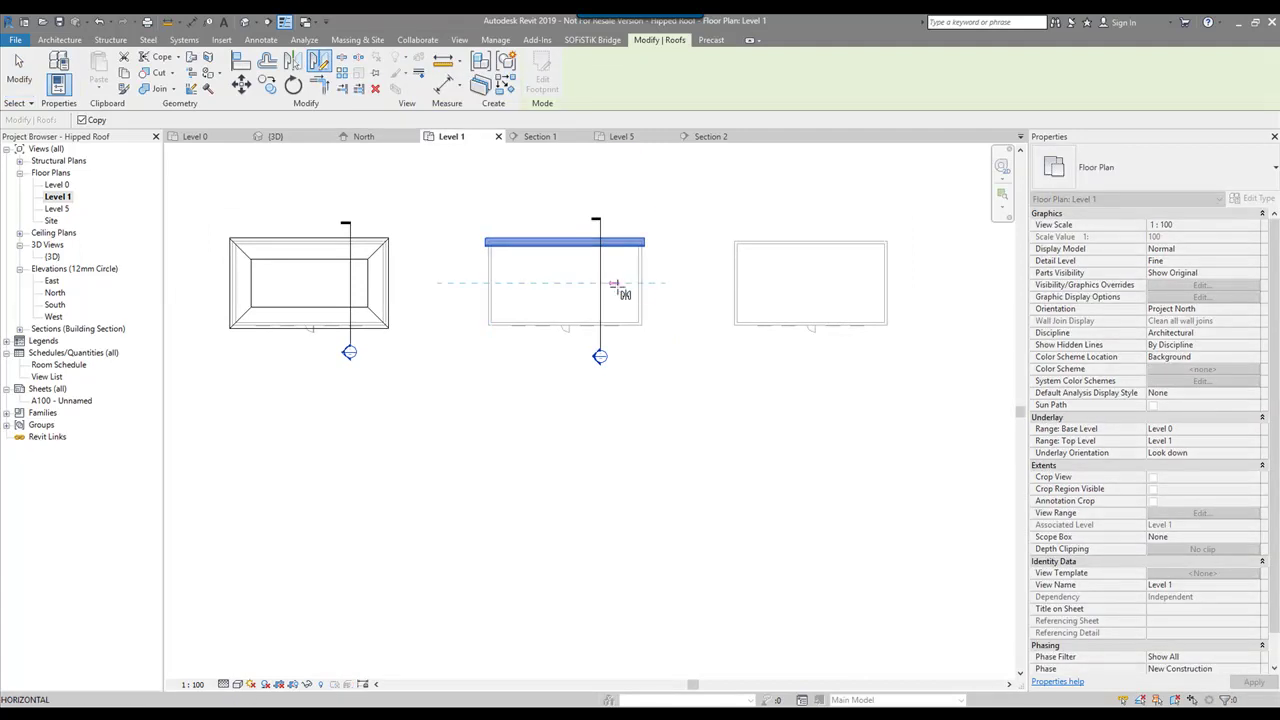
{"action": "left_click", "coordinate": [630, 287]}
{"action": "scroll", "coordinate": [594, 254], "scroll_direction": "up", "scroll_amount": 2}
{"action": "left_click", "coordinate": [571, 277]}
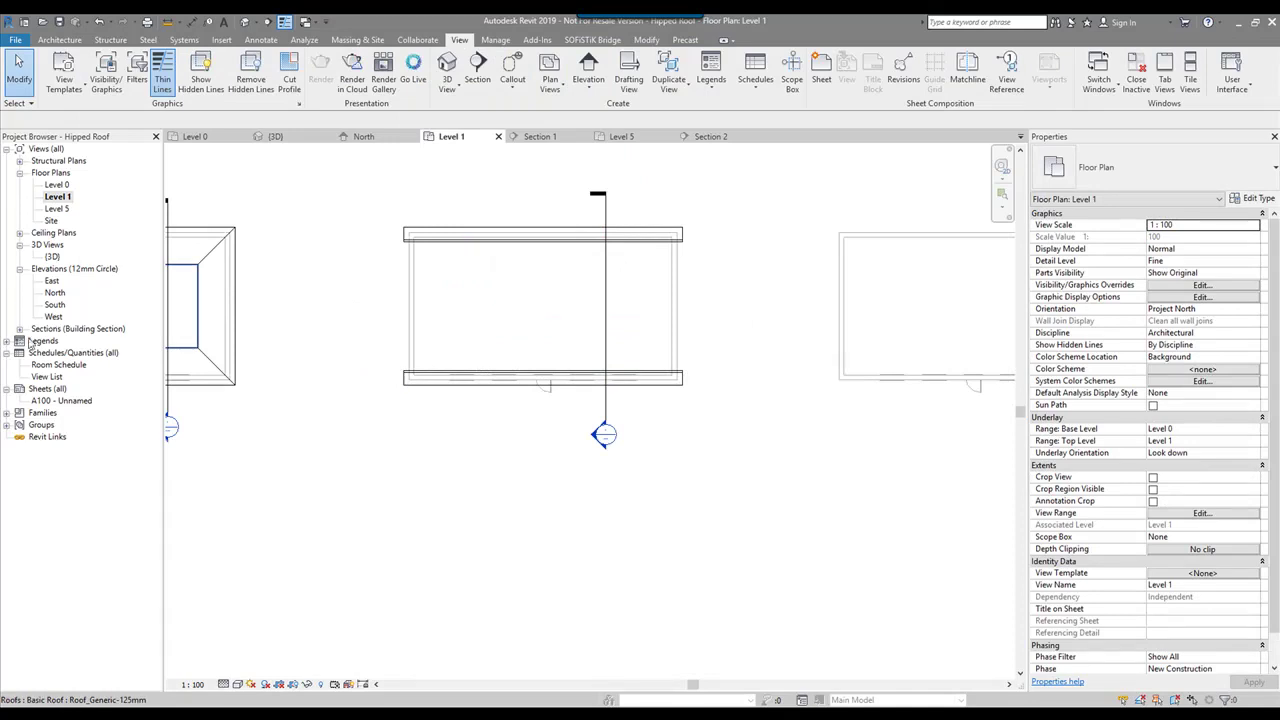
In Section 2, add an aligned dimension from the wall's base to the top of the steep roof.
{"action": "left_click", "coordinate": [20, 329]}
{"action": "double_click", "coordinate": [60, 353]}
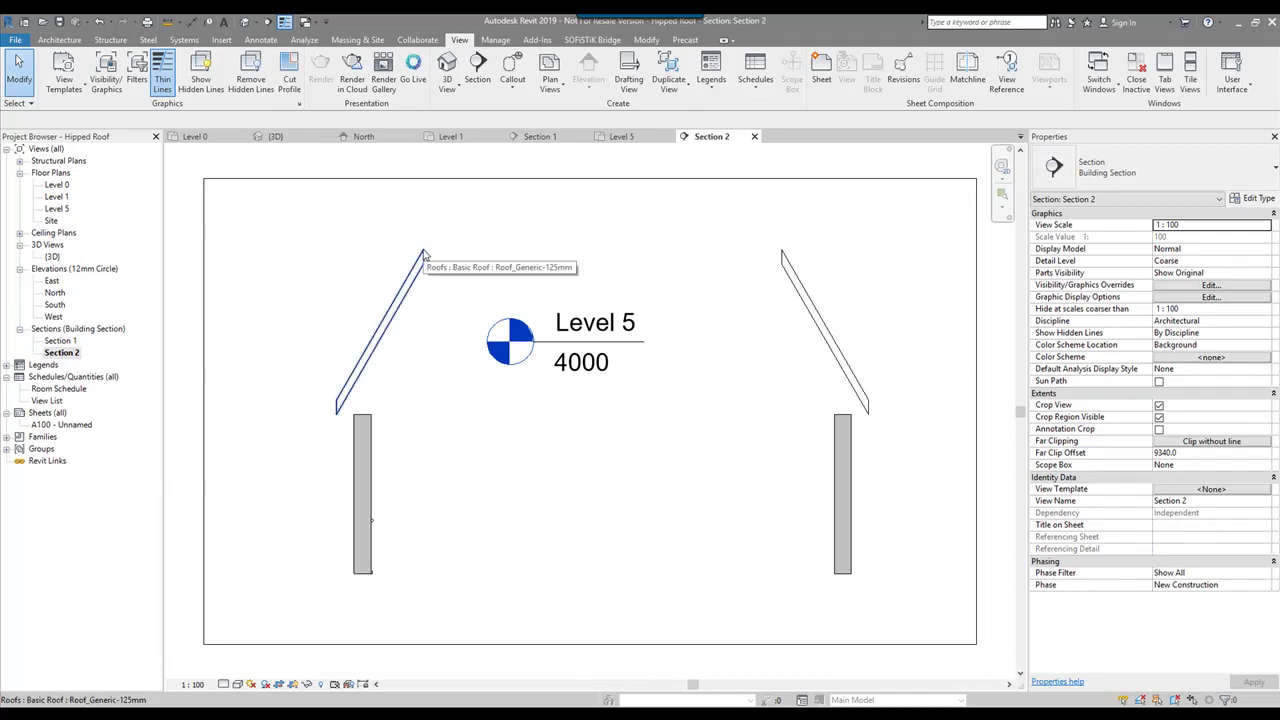
{"action": "left_click", "coordinate": [261, 40]}
{"action": "left_click", "coordinate": [58, 72]}
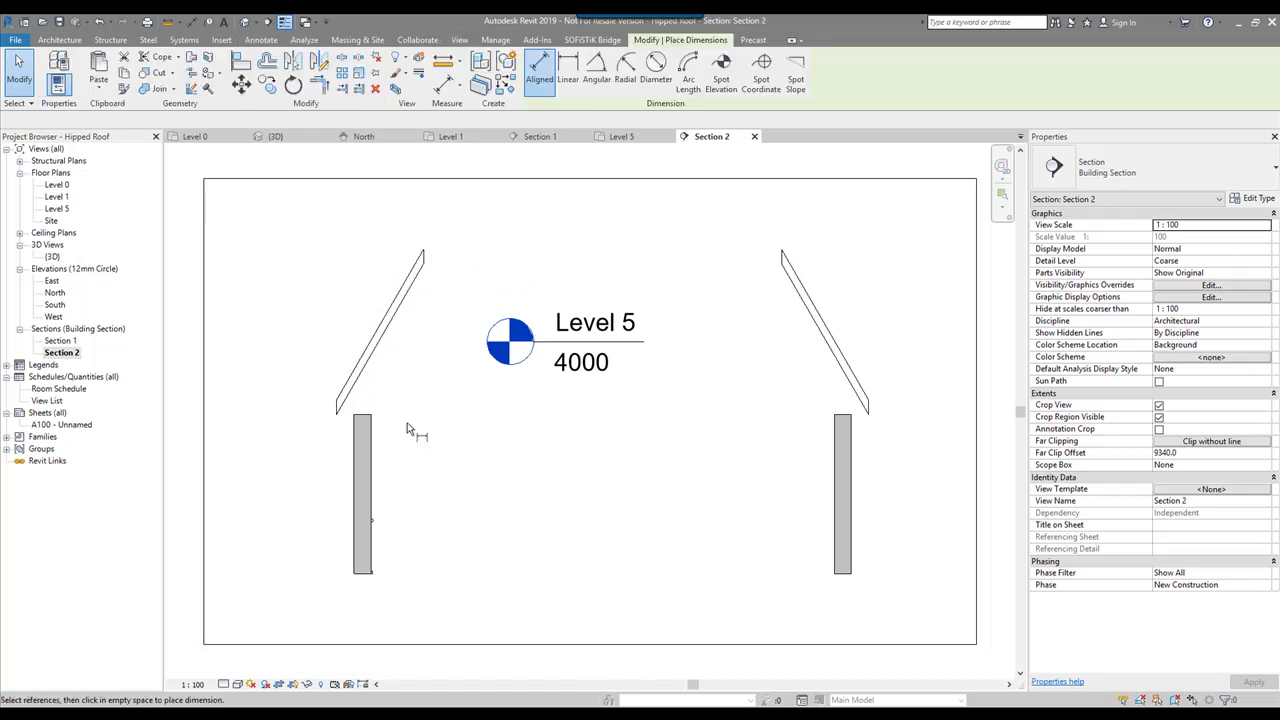
{"action": "left_click", "coordinate": [367, 574]}
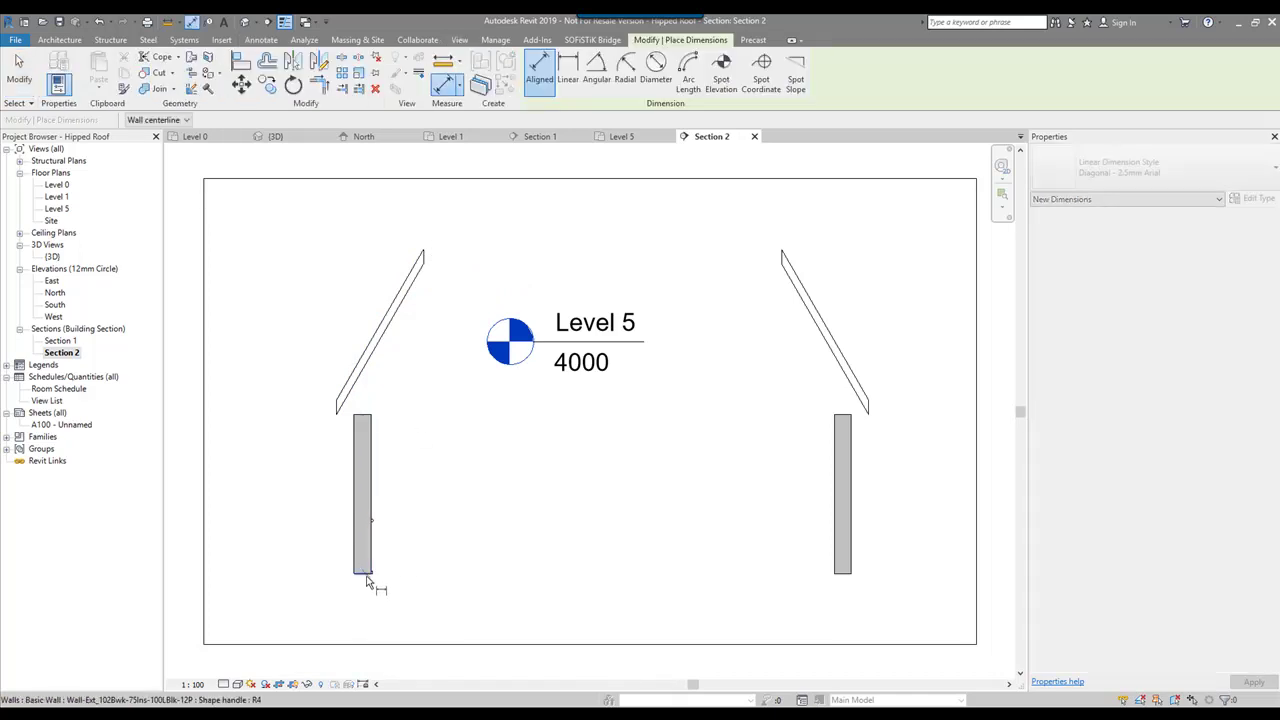
{"action": "scroll", "coordinate": [429, 251], "scroll_direction": "up", "scroll_amount": 4}
{"action": "middle_click_drag", "start_coordinate": [410, 236], "coordinate": [416, 244]}
{"action": "left_click", "coordinate": [416, 244]}
{"action": "scroll", "coordinate": [549, 237], "scroll_direction": "up", "scroll_amount": 4}
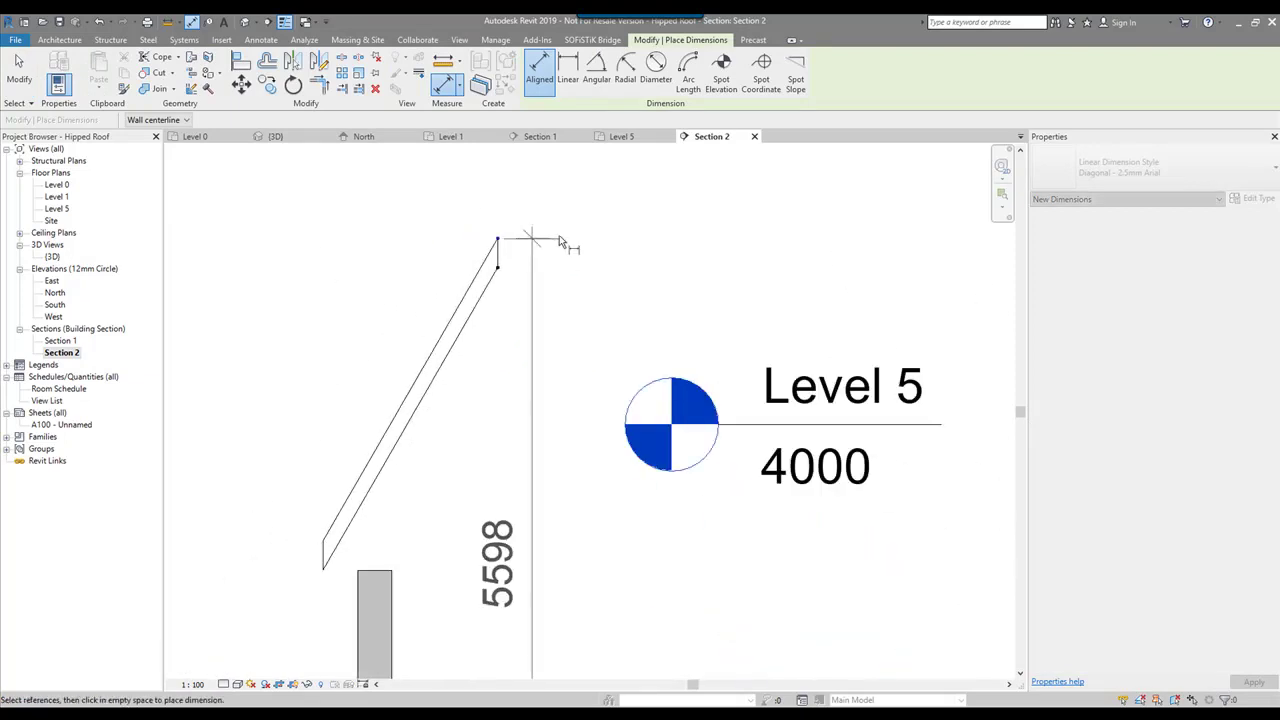
{"action": "scroll", "coordinate": [556, 385], "scroll_direction": "down", "scroll_amount": 2}
{"action": "left_click", "coordinate": [560, 412]}
{"action": "key", "text": "Escape"}
{"action": "key", "text": "Escape"}
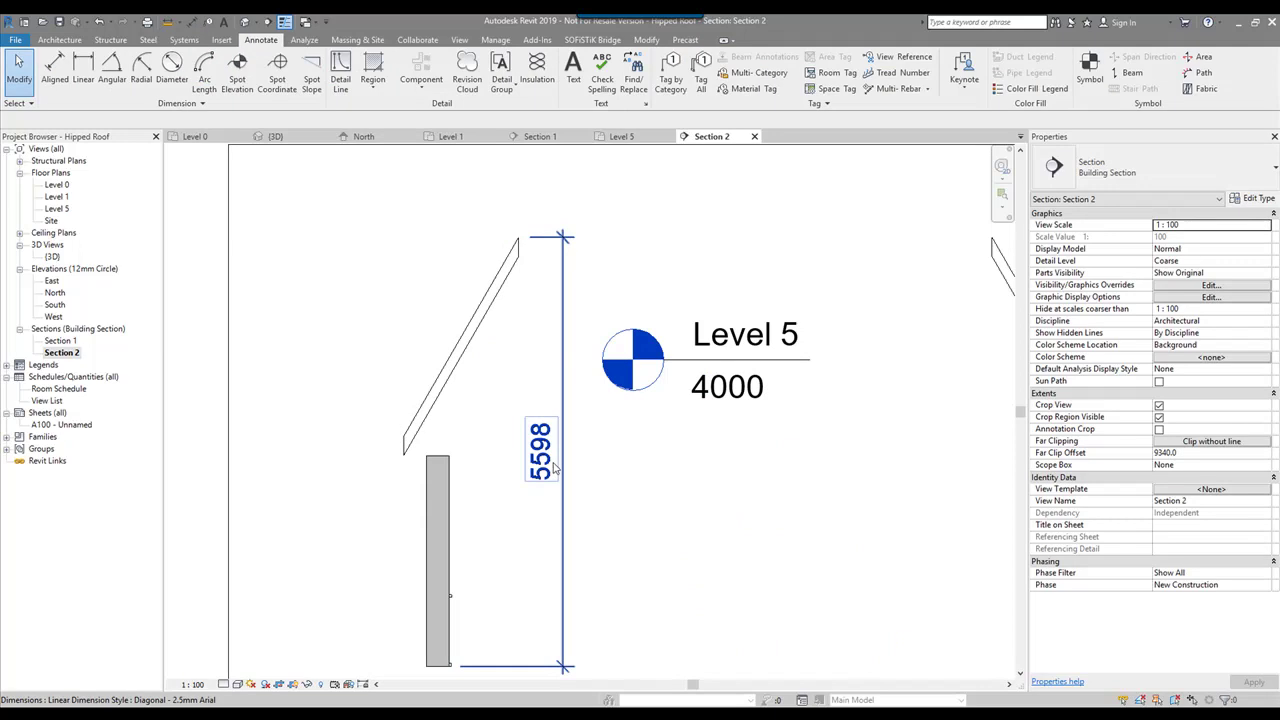
Draw a short new level between the two roof slopes in the section, at an elevation of about 5700 mm.
{"action": "scroll", "coordinate": [707, 400], "scroll_direction": "down", "scroll_amount": 3}
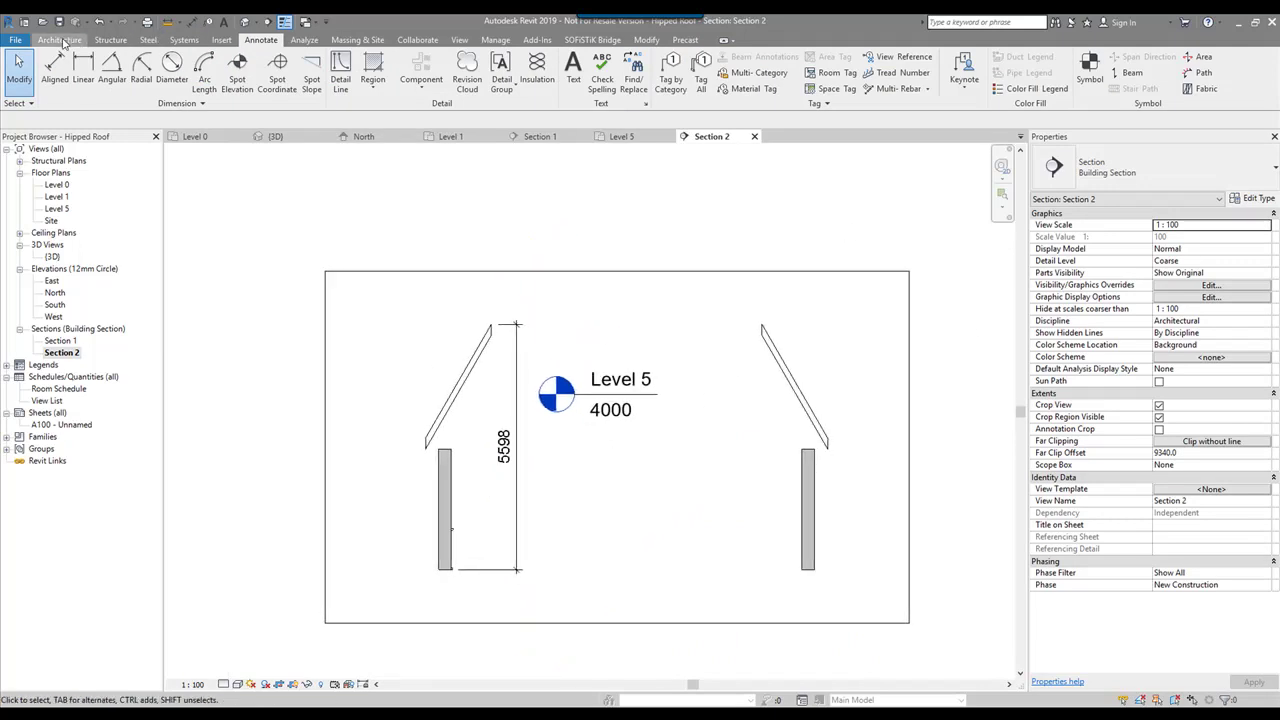
{"action": "left_click", "coordinate": [111, 40]}
{"action": "left_click", "coordinate": [956, 72]}
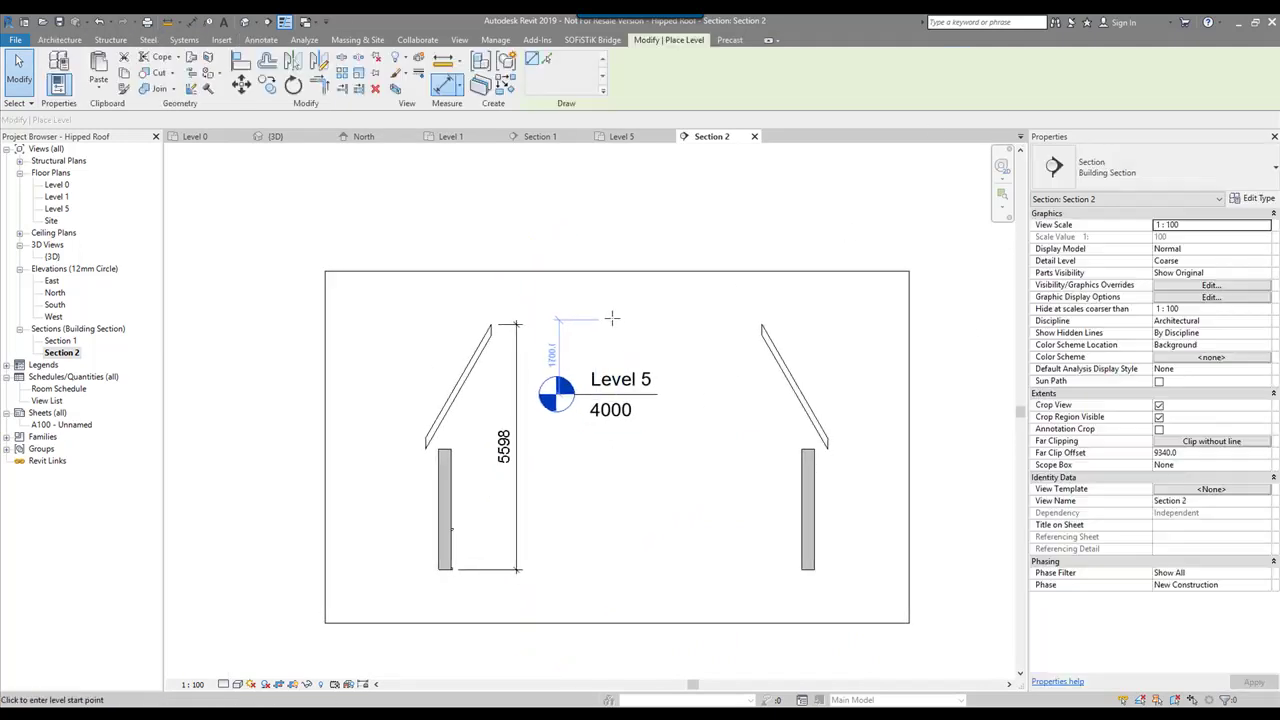
{"action": "left_click", "coordinate": [612, 319]}
{"action": "left_click", "coordinate": [697, 321]}
{"action": "key", "text": "Escape"}
{"action": "key", "text": "Escape"}
Set the new level's elevation to 5598 mm.
{"action": "left_click", "coordinate": [659, 343]}
{"action": "left_click", "coordinate": [659, 341]}
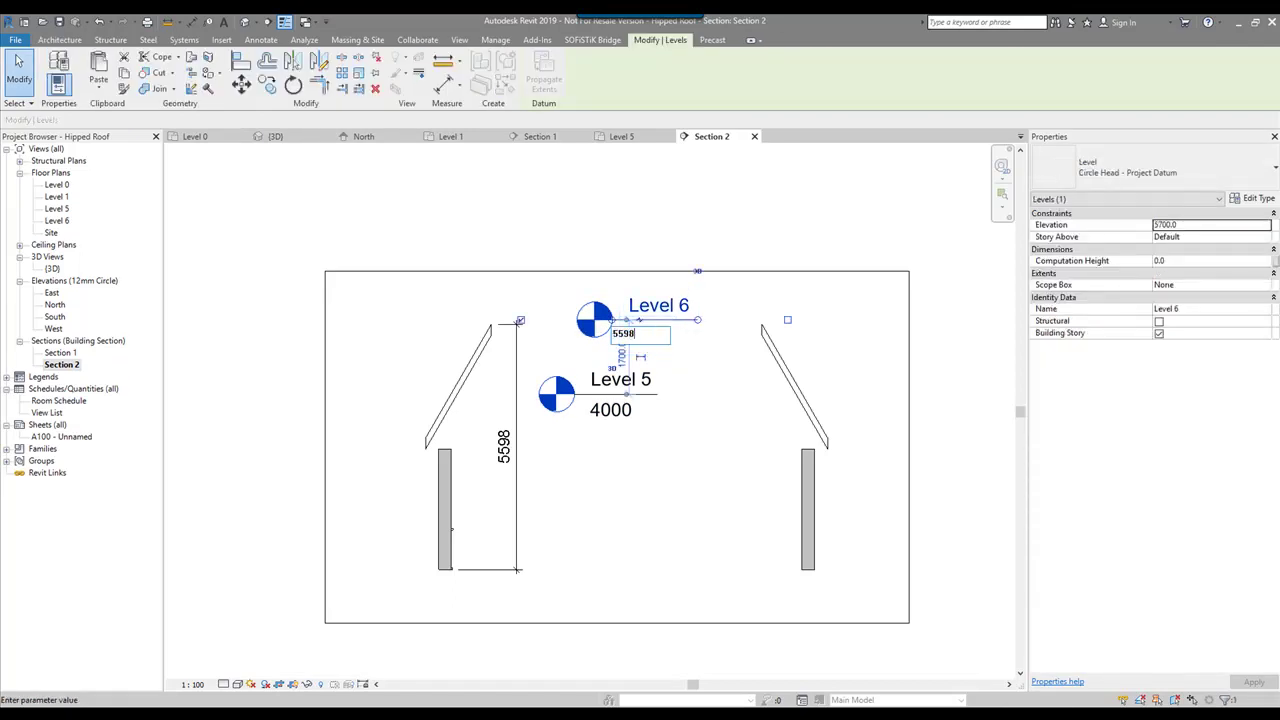
{"action": "type", "text": "5598"}
{"action": "key", "text": "Return"}
{"action": "key", "text": "Escape"}
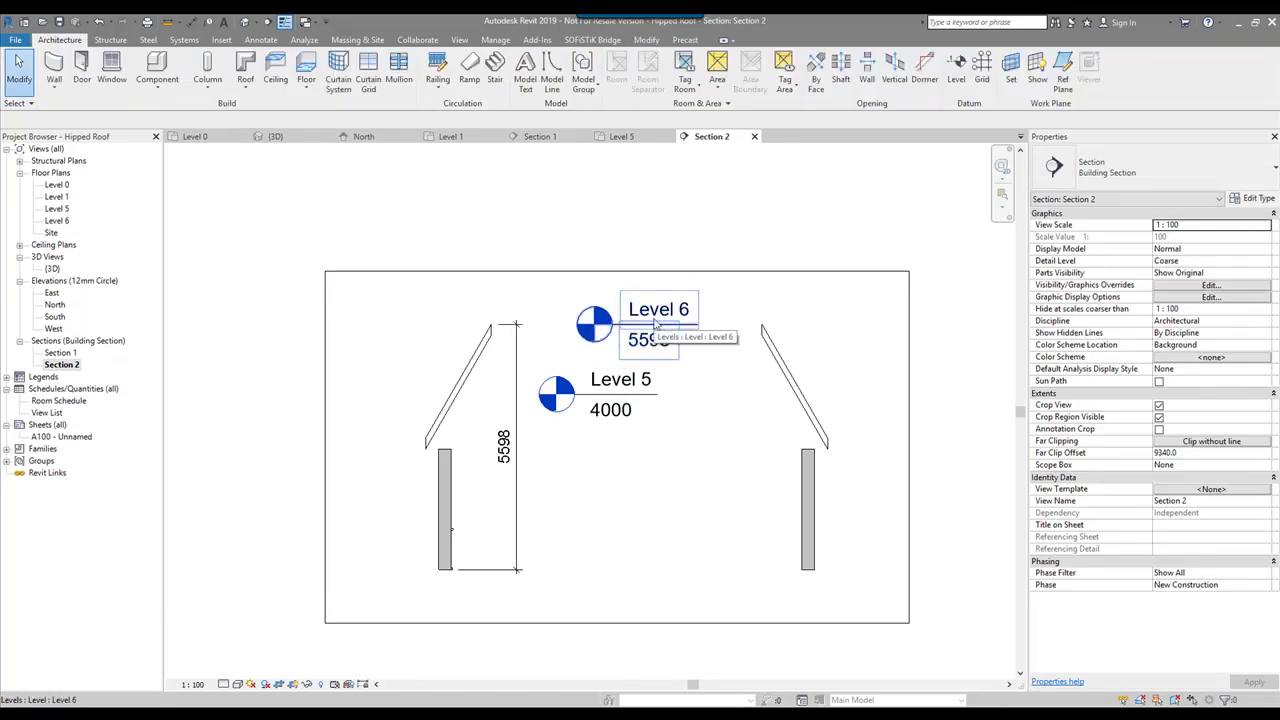
On the Level 6 plan, start a footprint roof and sketch a 16180 by 6180 mm rectangle between the two strips' inner edges.
{"action": "double_click", "coordinate": [60, 221]}
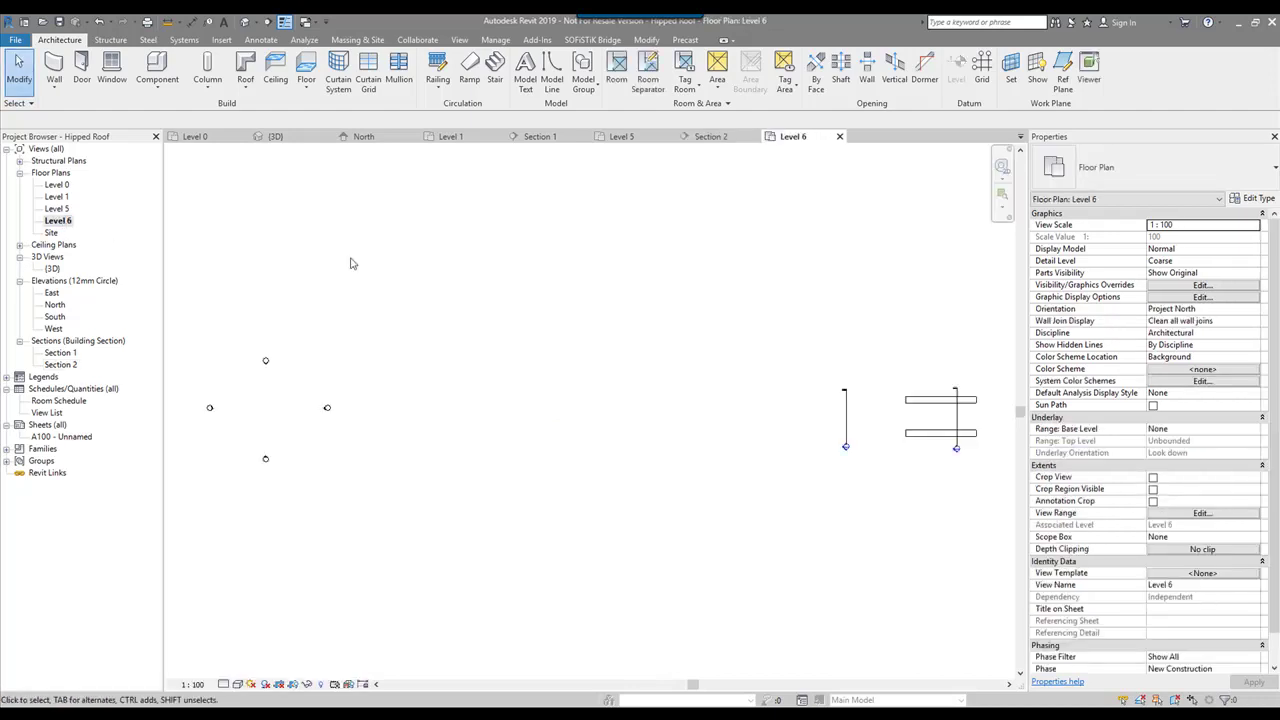
{"action": "middle_click_drag", "start_coordinate": [1000, 420], "coordinate": [607, 346]}
{"action": "scroll", "coordinate": [580, 330], "scroll_direction": "up", "scroll_amount": 8}
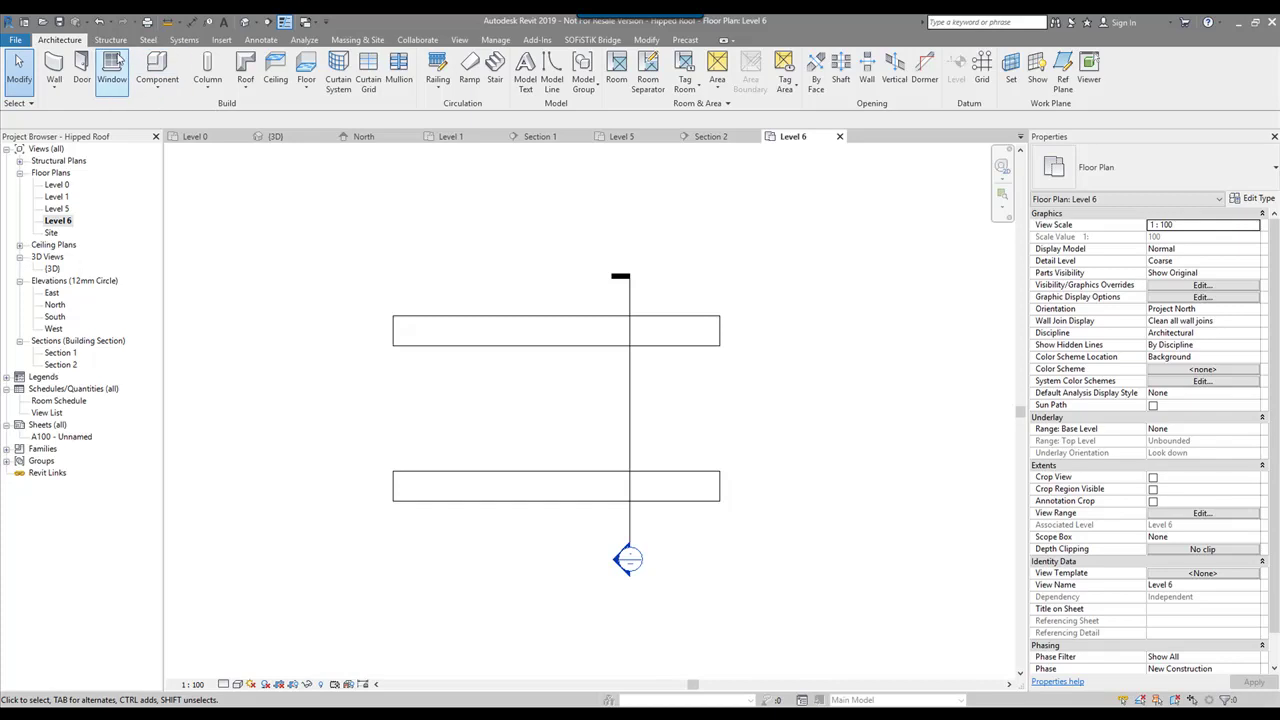
{"action": "left_click", "coordinate": [247, 70]}
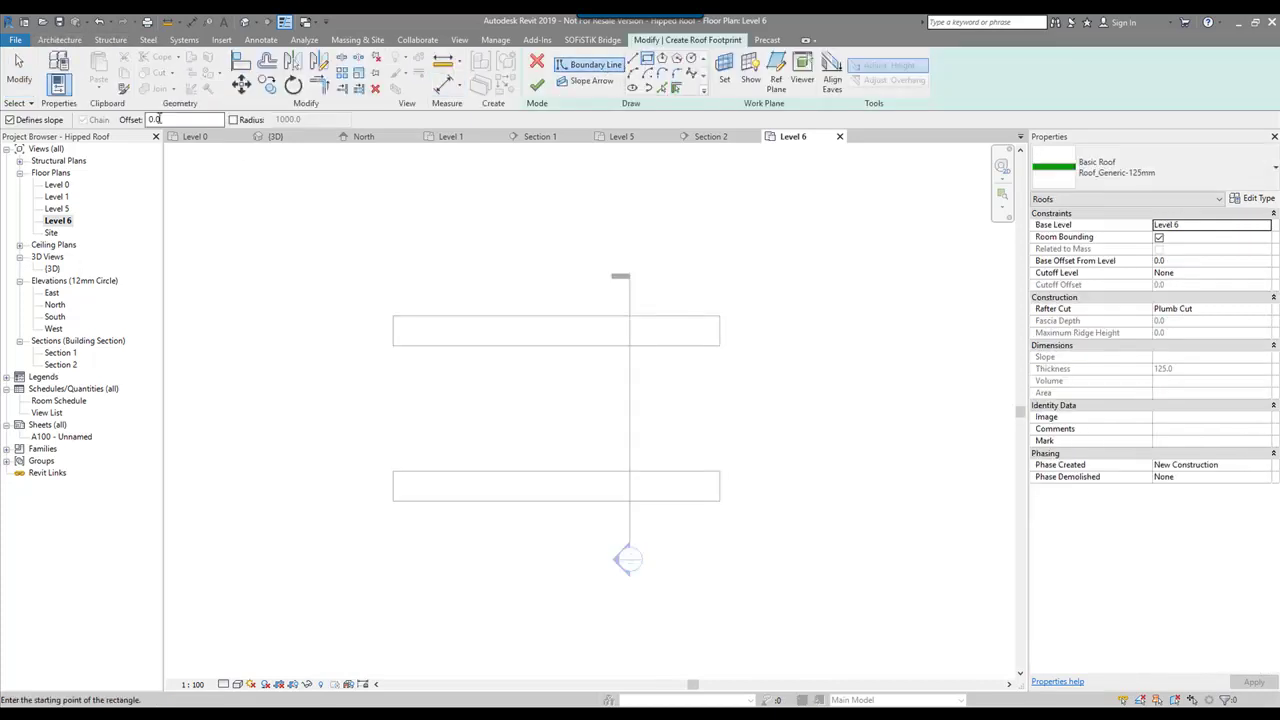
{"action": "left_click", "coordinate": [392, 346]}
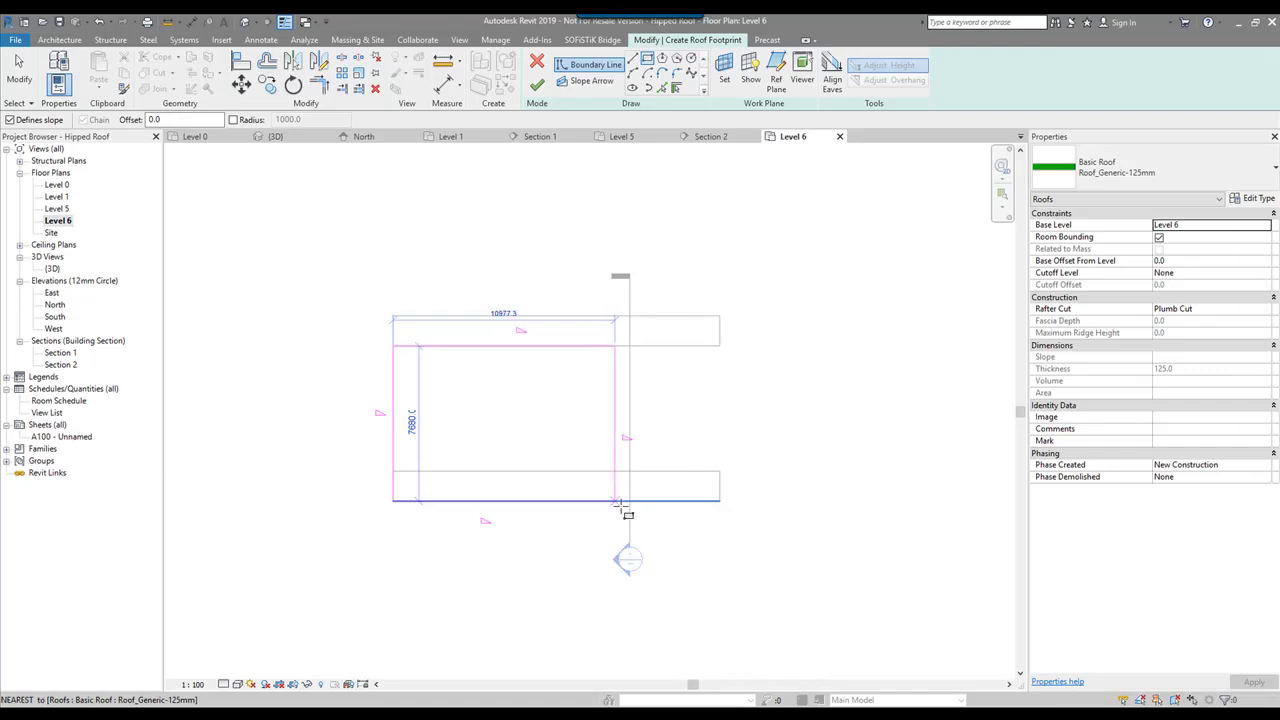
{"action": "left_click", "coordinate": [718, 471]}
{"action": "key", "text": "Escape"}
{"action": "key", "text": "Escape"}
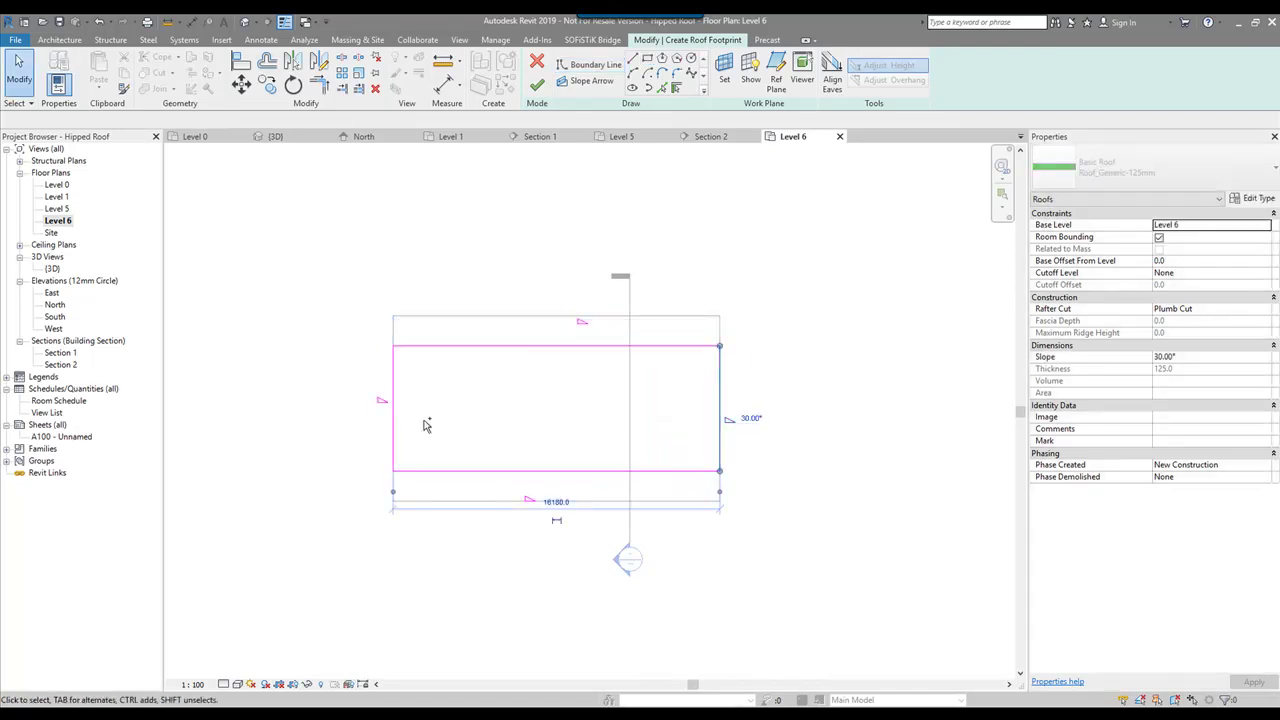
Remove the slope definition from the rectangle's two short sides and finish the roof with 30° long sides.
{"action": "left_click", "coordinate": [394, 374], "text": "ctrl"}
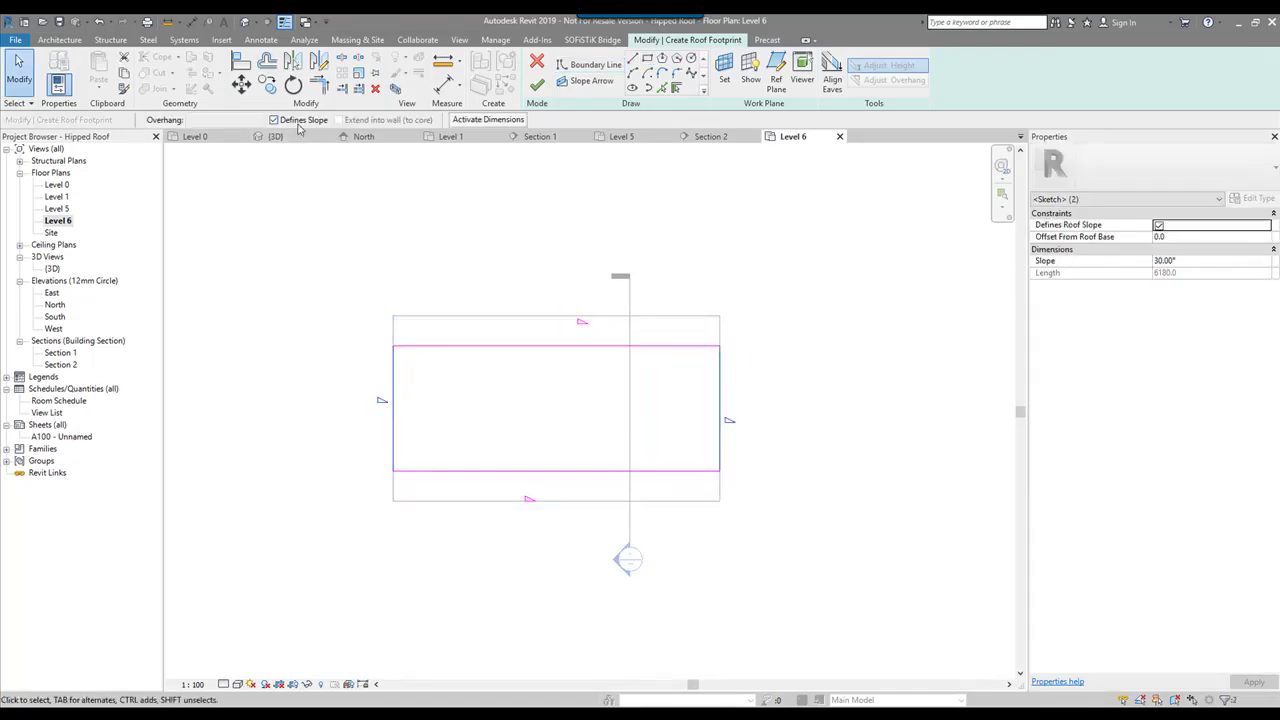
{"action": "left_click", "coordinate": [437, 334]}
{"action": "left_click", "coordinate": [449, 346]}
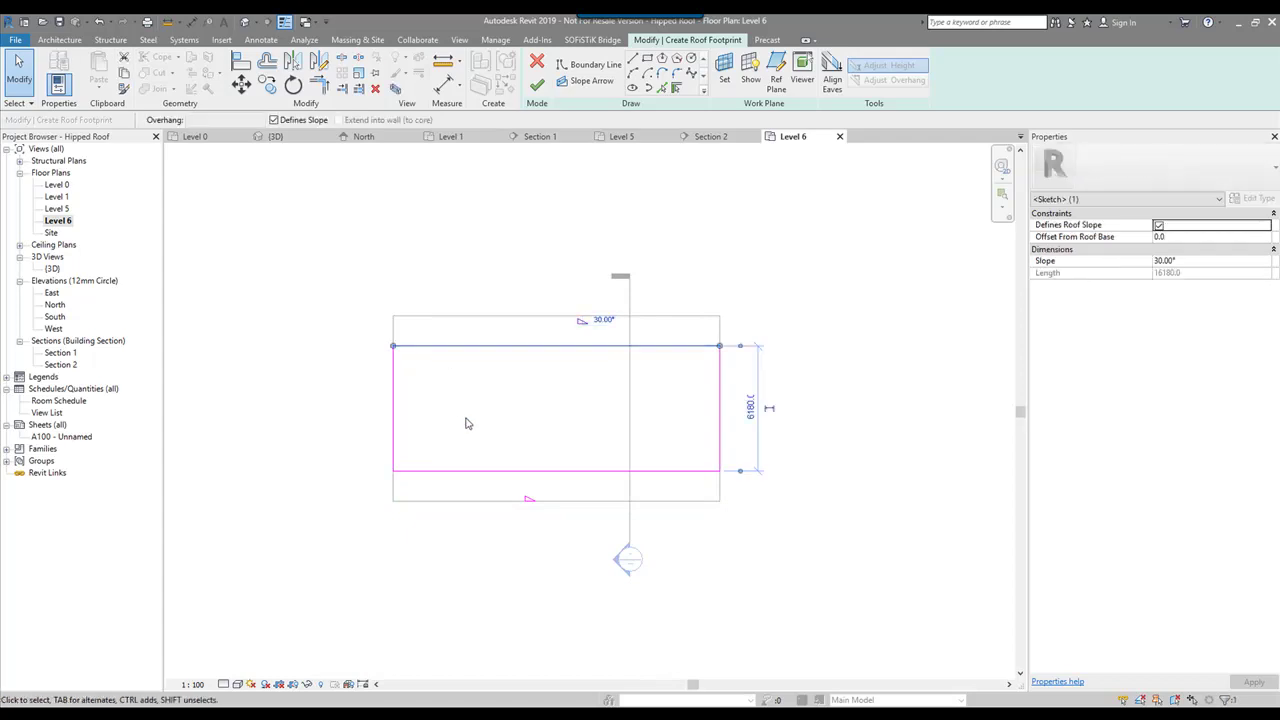
{"action": "left_click", "coordinate": [537, 85]}
Open Section 2 and extend the crop region upward to include the whole upper roof.
{"action": "left_click", "coordinate": [60, 365]}
{"action": "double_click", "coordinate": [60, 365]}
{"action": "left_click", "coordinate": [418, 292]}
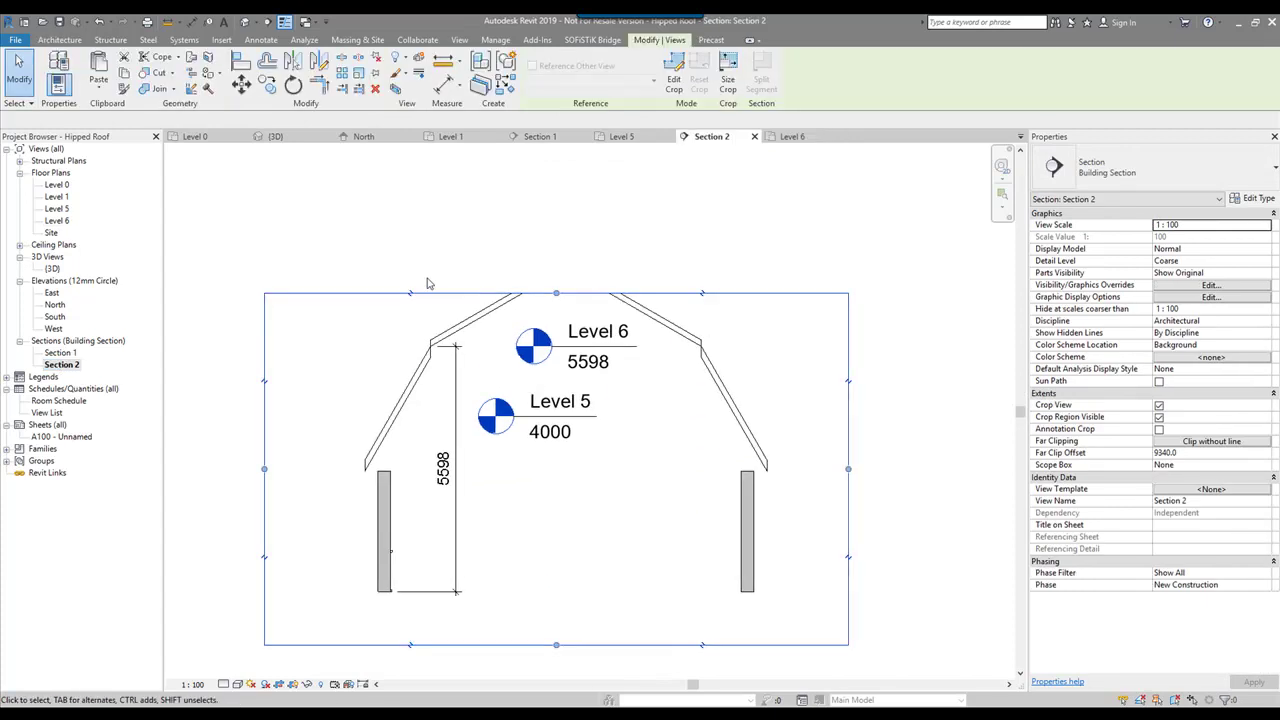
{"action": "scroll", "coordinate": [420, 287], "scroll_direction": "down", "scroll_amount": 2}
{"action": "left_click_drag", "start_coordinate": [513, 287], "coordinate": [514, 184]}
{"action": "left_click", "coordinate": [732, 362]}
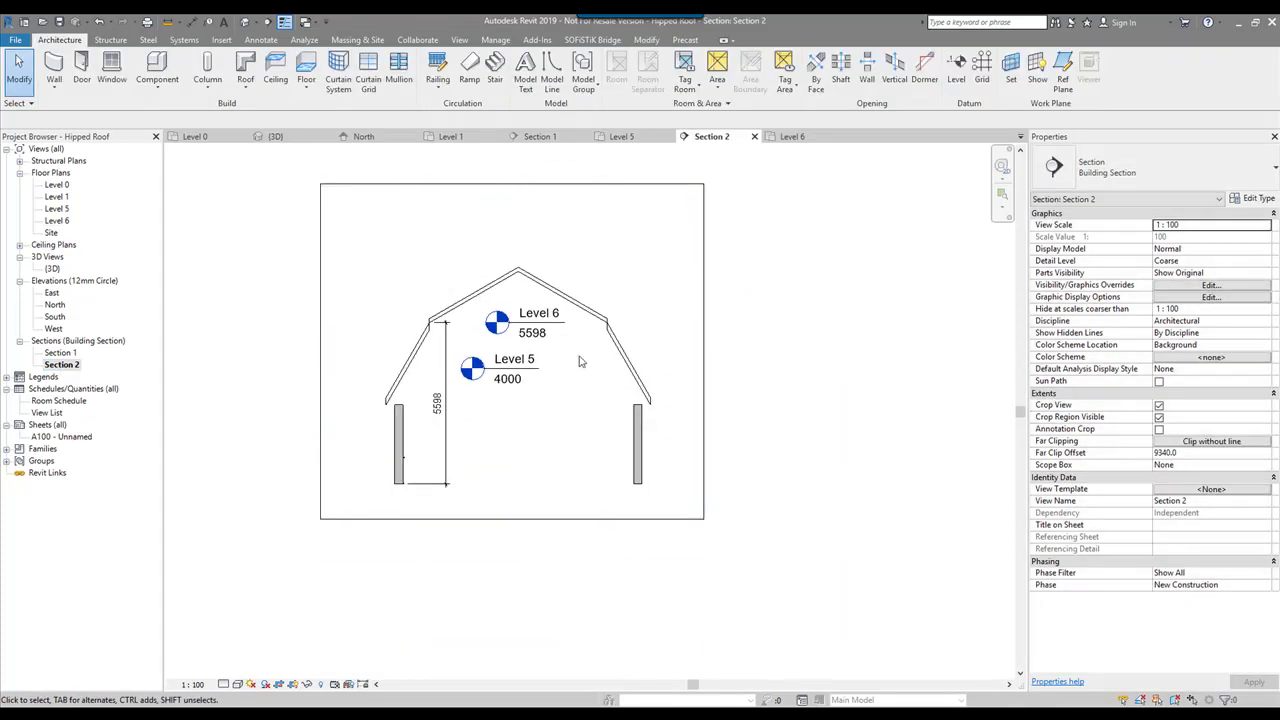
Move the upper roof down so its outer top corner meets the top corner of the steep lower roof.
{"action": "scroll", "coordinate": [557, 356], "scroll_direction": "up", "scroll_amount": 3}
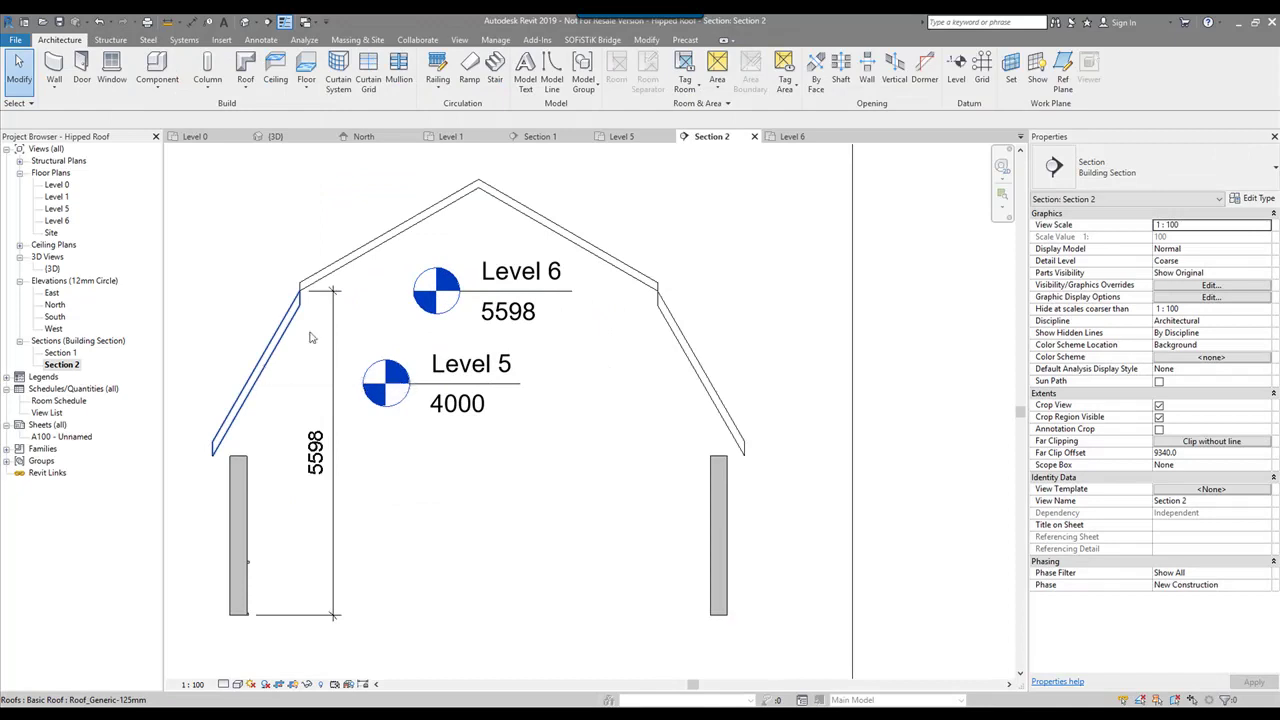
{"action": "scroll", "coordinate": [345, 264], "scroll_direction": "up", "scroll_amount": 3}
{"action": "left_click", "coordinate": [330, 266]}
{"action": "left_click", "coordinate": [241, 85]}
{"action": "scroll", "coordinate": [268, 310], "scroll_direction": "up", "scroll_amount": 4}
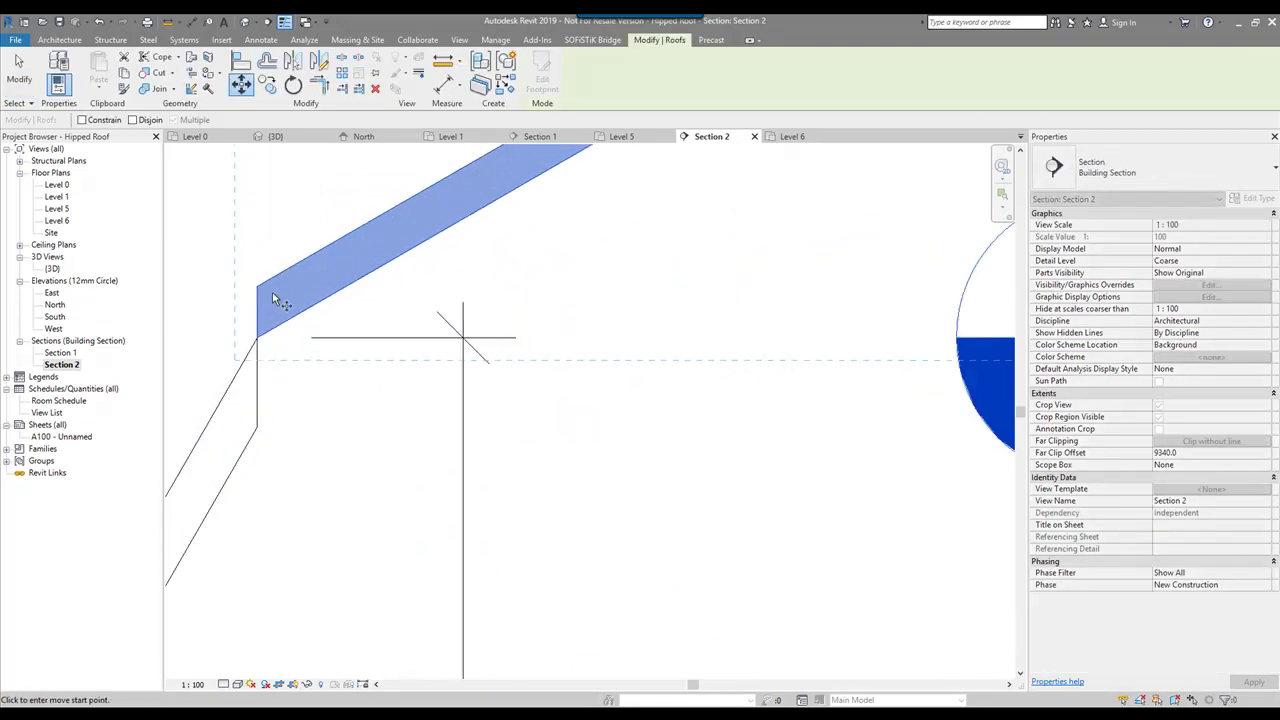
{"action": "left_click", "coordinate": [263, 334]}
{"action": "scroll", "coordinate": [264, 338], "scroll_direction": "down", "scroll_amount": 5}
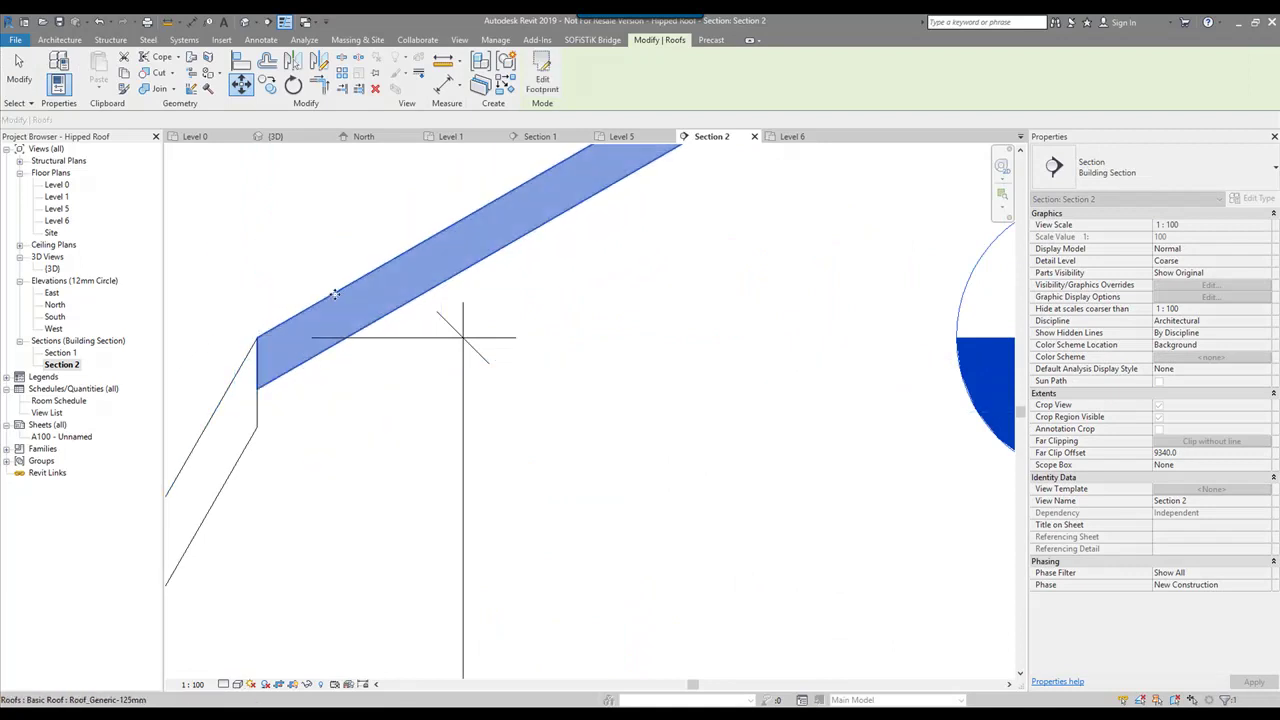
{"action": "key", "text": "Escape"}
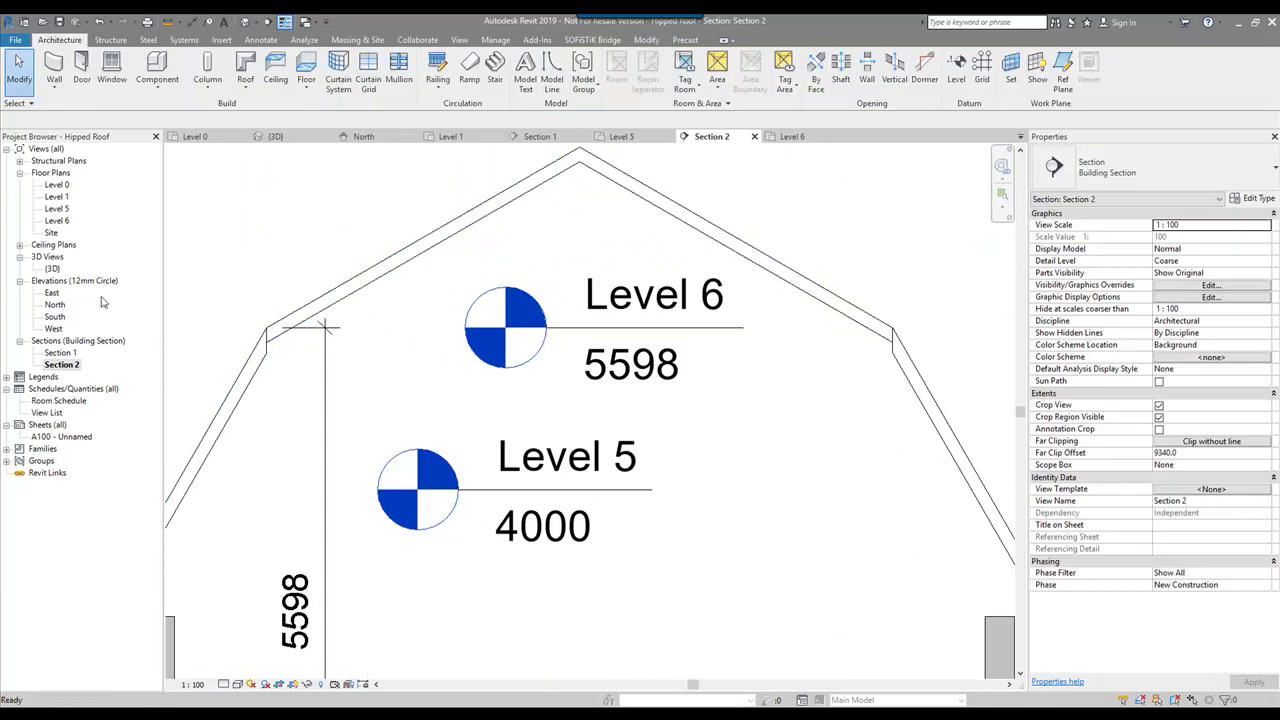
In the 3D view, attach the top of the seventh building's end wall facing the unroofed building to its roofs.
{"action": "double_click", "coordinate": [54, 270]}
{"action": "middle_click_drag", "start_coordinate": [480, 320], "coordinate": [637, 316], "text": "shift"}
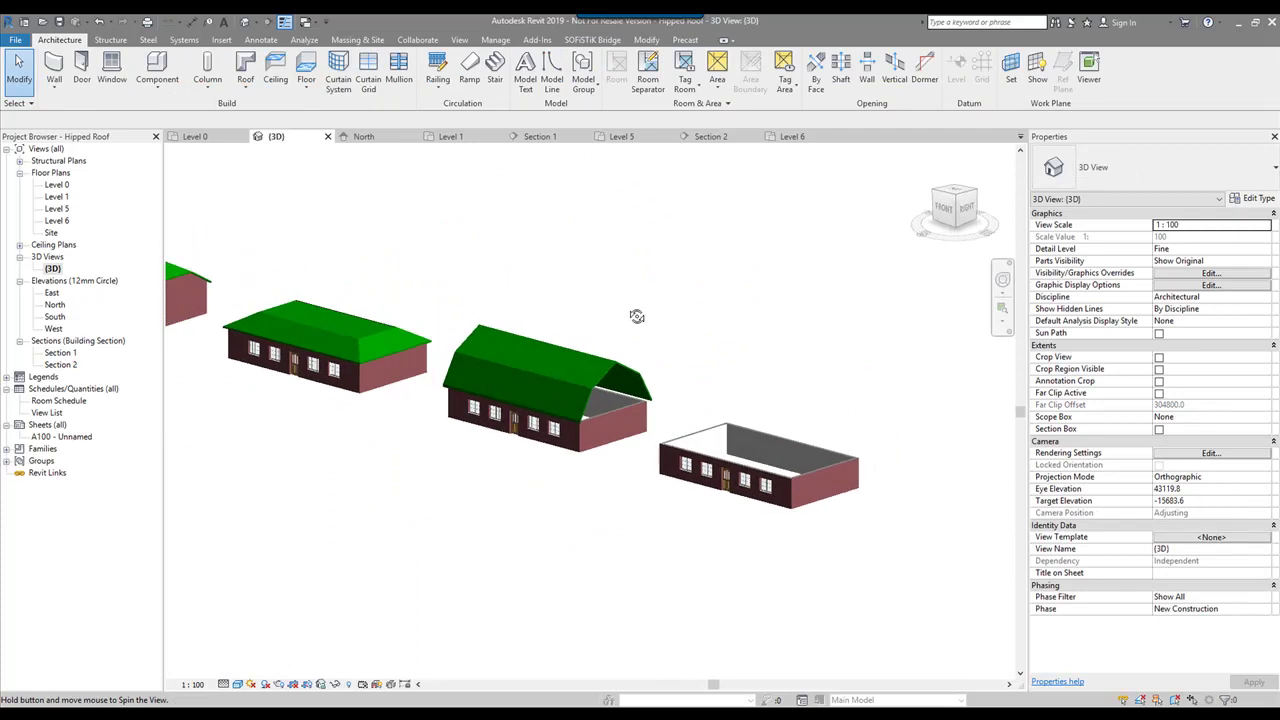
{"action": "scroll", "coordinate": [690, 458], "scroll_direction": "up", "scroll_amount": 3}
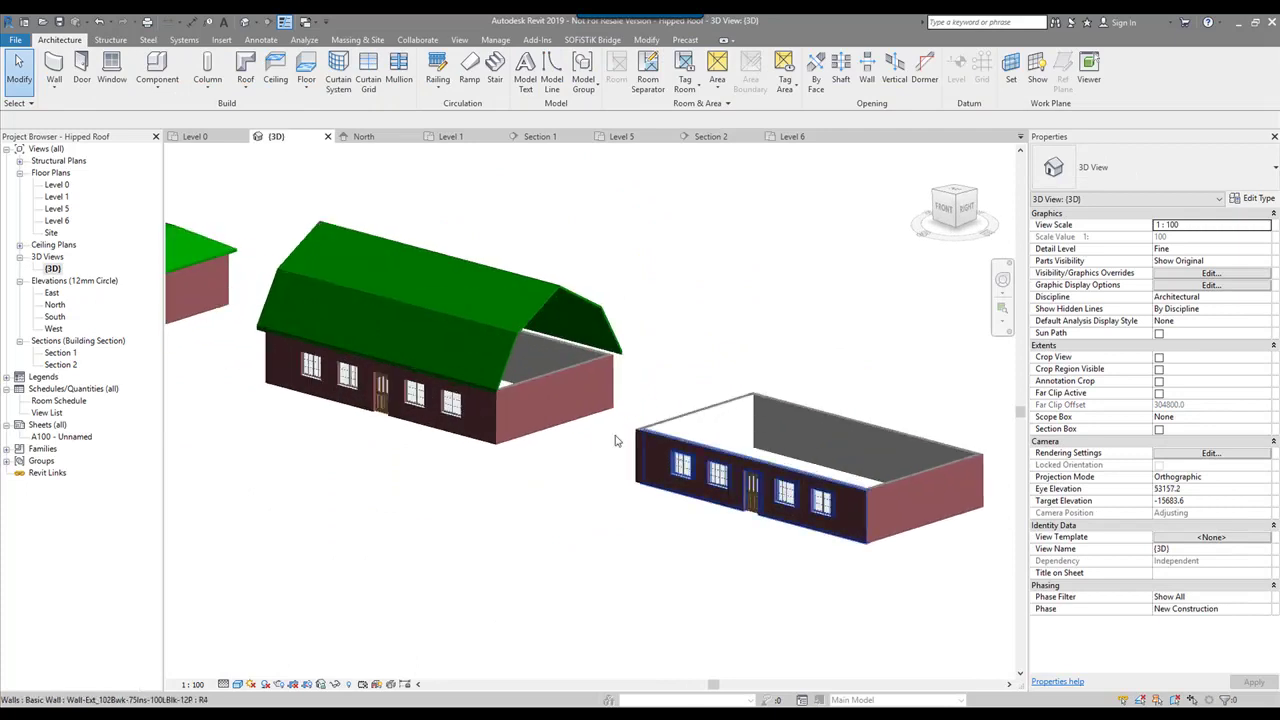
{"action": "left_click", "coordinate": [565, 381]}
{"action": "left_click", "coordinate": [634, 72]}
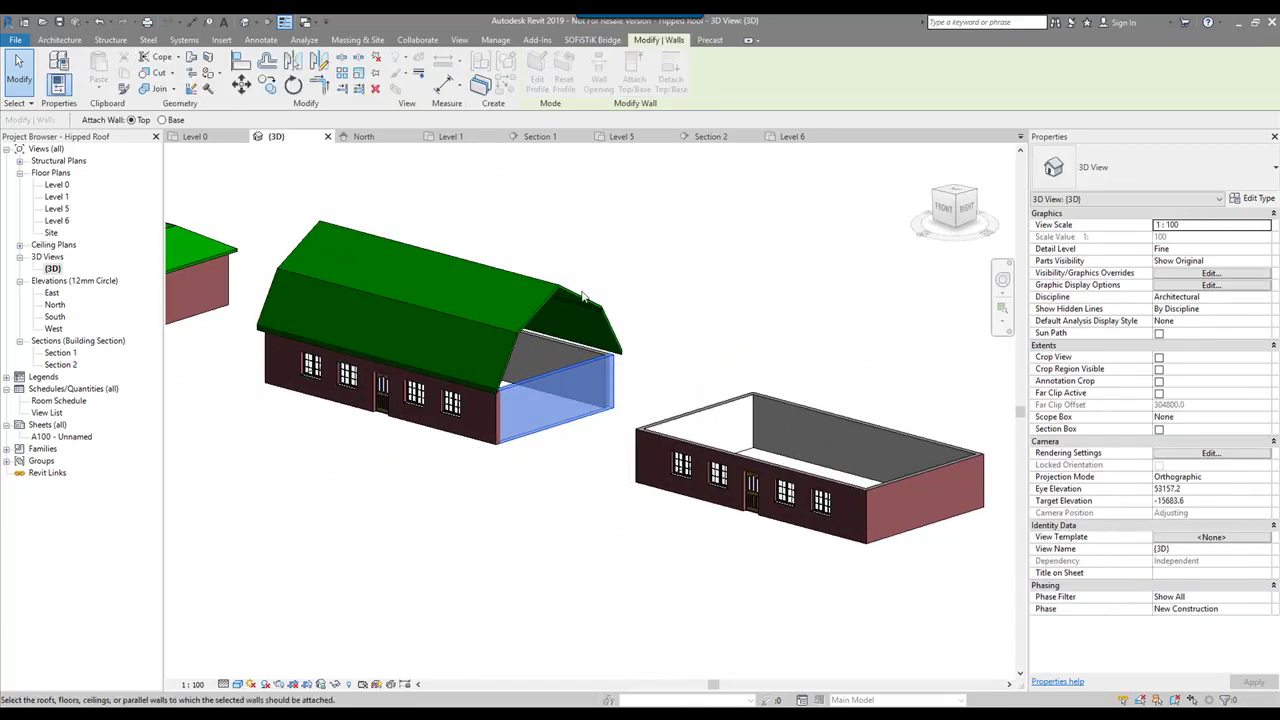
{"action": "left_click", "coordinate": [604, 300]}
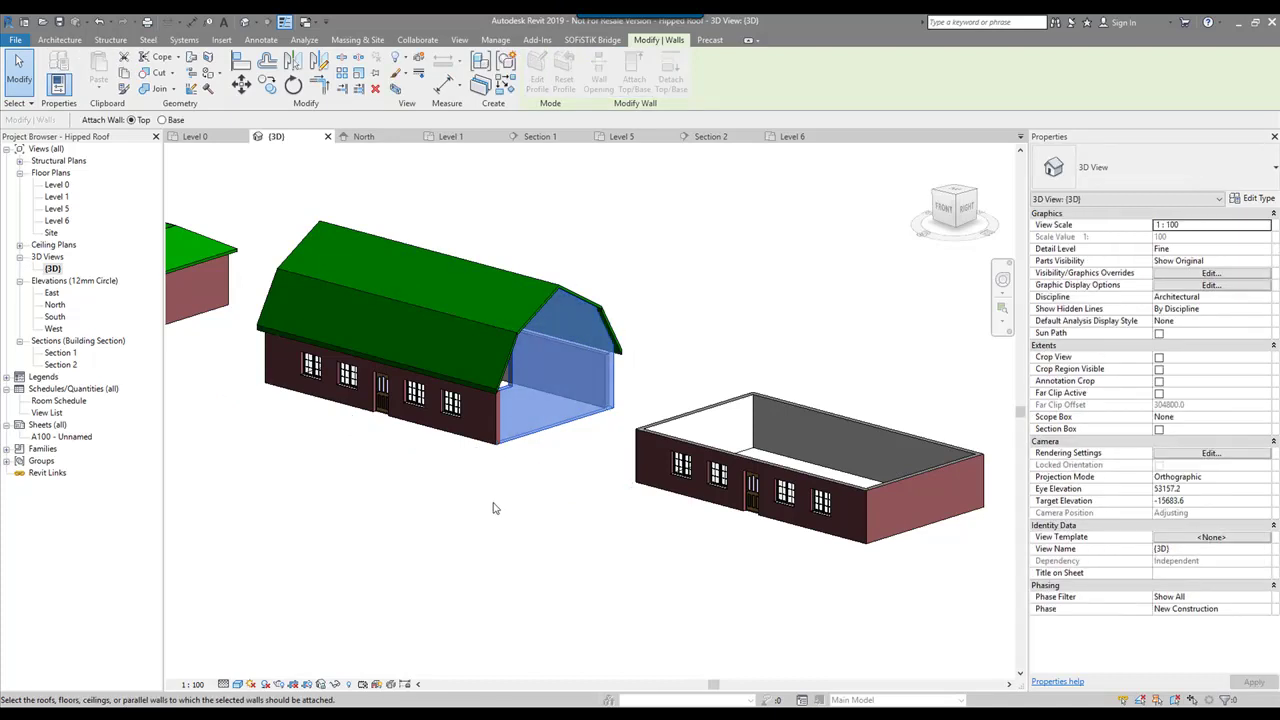
{"action": "left_click", "coordinate": [574, 286]}
{"action": "left_click", "coordinate": [627, 245]}
Attach the top of the seventh building's opposite end wall to the upper roof and both steep lower roofs.
{"action": "scroll", "coordinate": [627, 274], "scroll_direction": "down", "scroll_amount": 1}
{"action": "middle_click_drag", "start_coordinate": [627, 277], "coordinate": [786, 363], "text": "shift"}
{"action": "scroll", "coordinate": [530, 350], "scroll_direction": "up", "scroll_amount": 3}
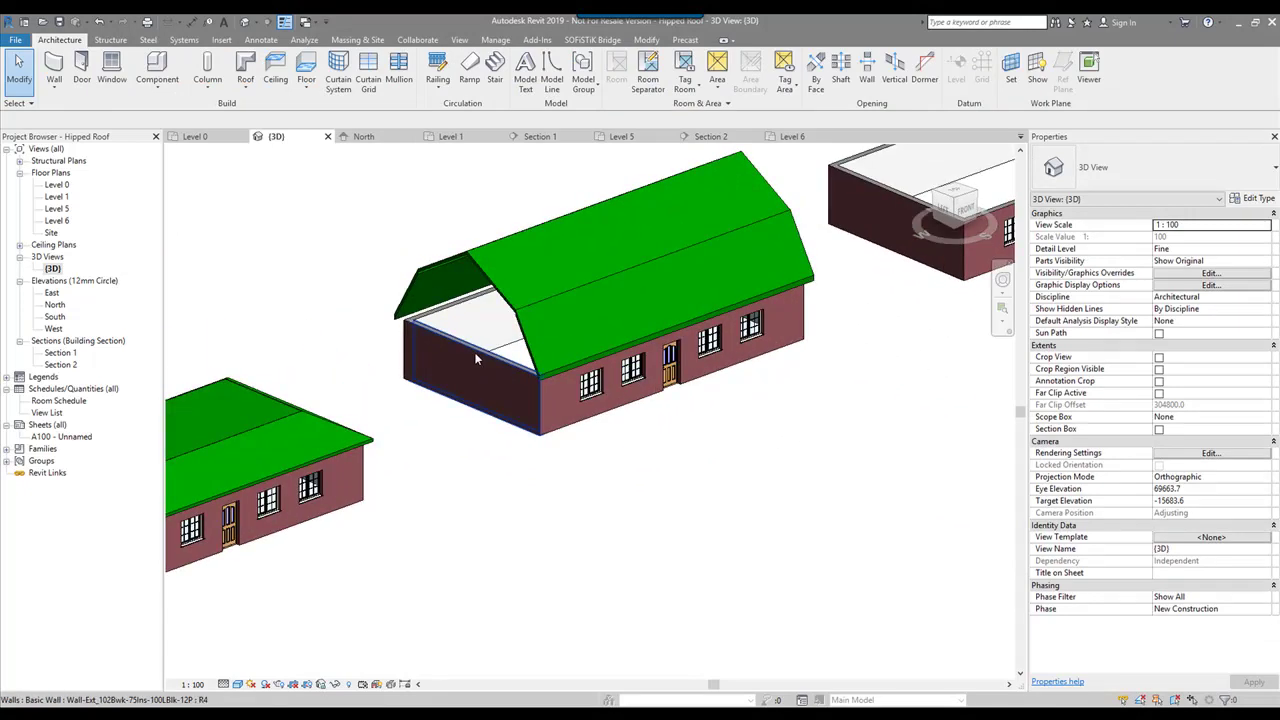
{"action": "left_click", "coordinate": [476, 360]}
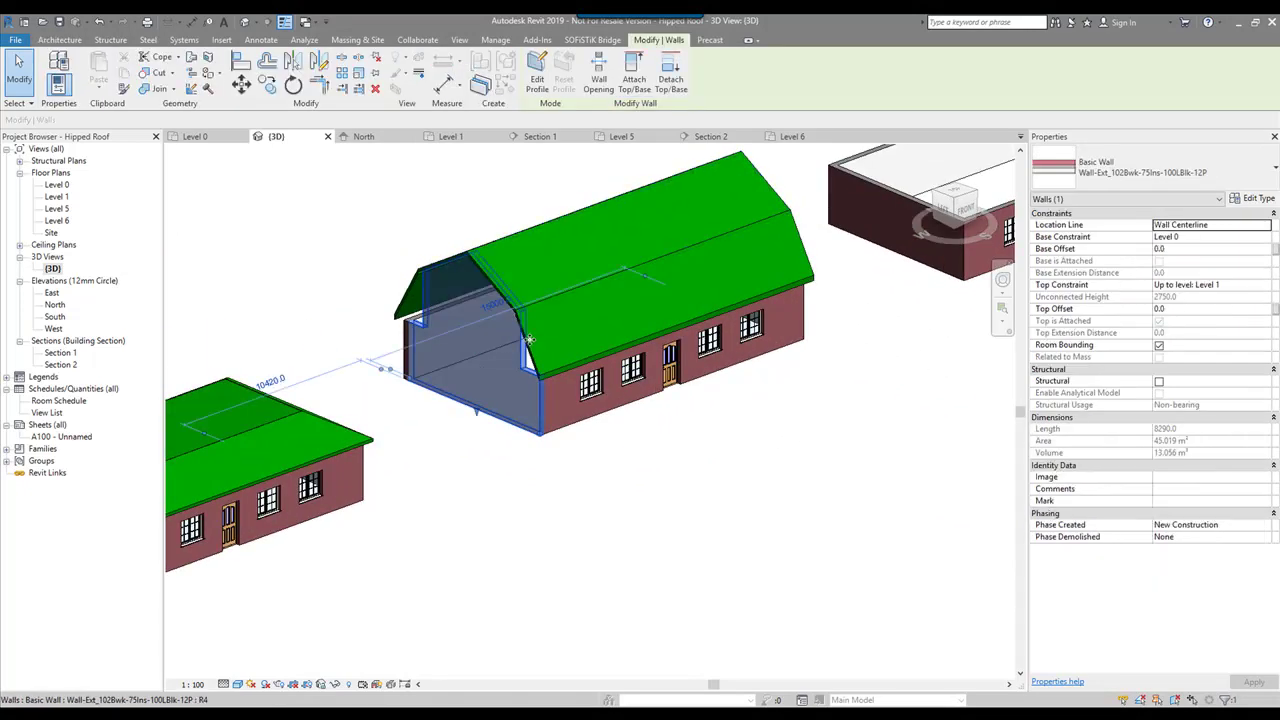
{"action": "key", "text": "Escape"}
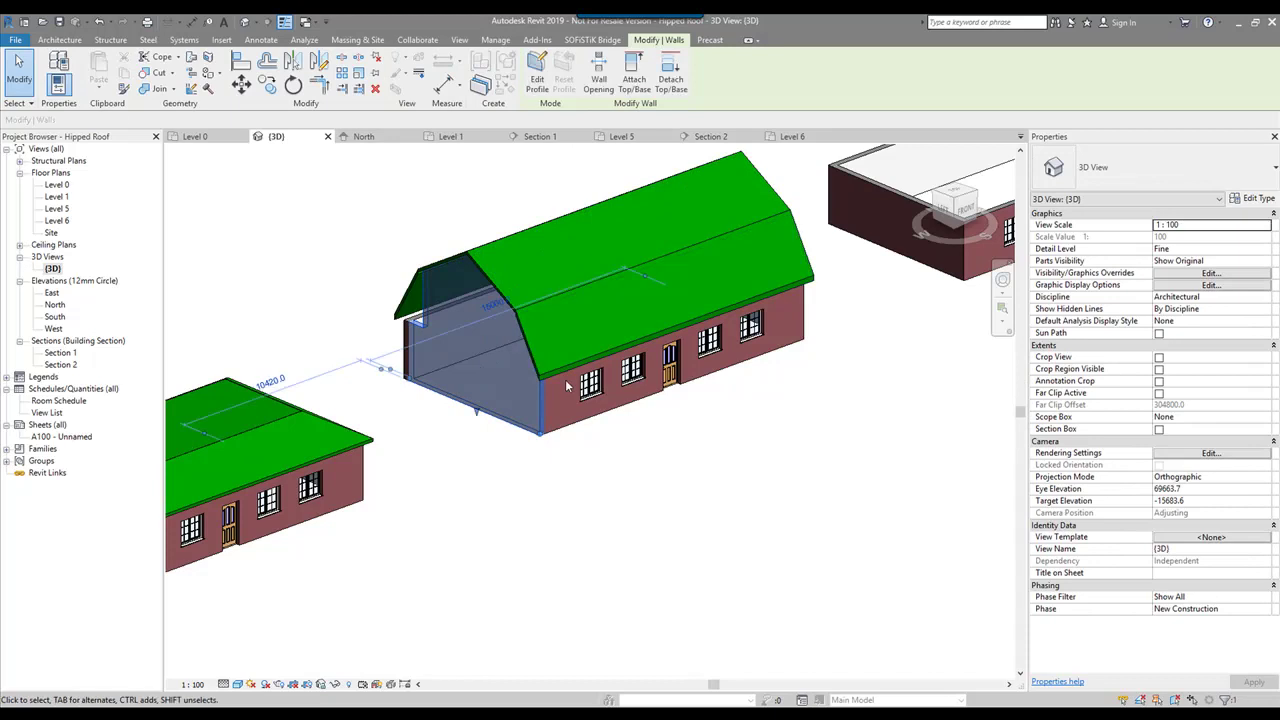
{"action": "left_click", "coordinate": [480, 370]}
{"action": "left_click", "coordinate": [634, 78]}
{"action": "left_click", "coordinate": [402, 298]}
{"action": "key", "text": "Escape"}
{"action": "middle_click_drag", "start_coordinate": [551, 333], "coordinate": [470, 390], "text": "shift"}
In the Level 1 plan, start a footprint roof and sketch a rectangular boundary offset 300 mm outside the unroofed building's walls.
{"action": "double_click", "coordinate": [59, 199]}
{"action": "scroll", "coordinate": [585, 262], "scroll_direction": "down", "scroll_amount": 3}
{"action": "middle_click_drag", "start_coordinate": [692, 278], "coordinate": [413, 280]}
{"action": "scroll", "coordinate": [517, 267], "scroll_direction": "up", "scroll_amount": 4}
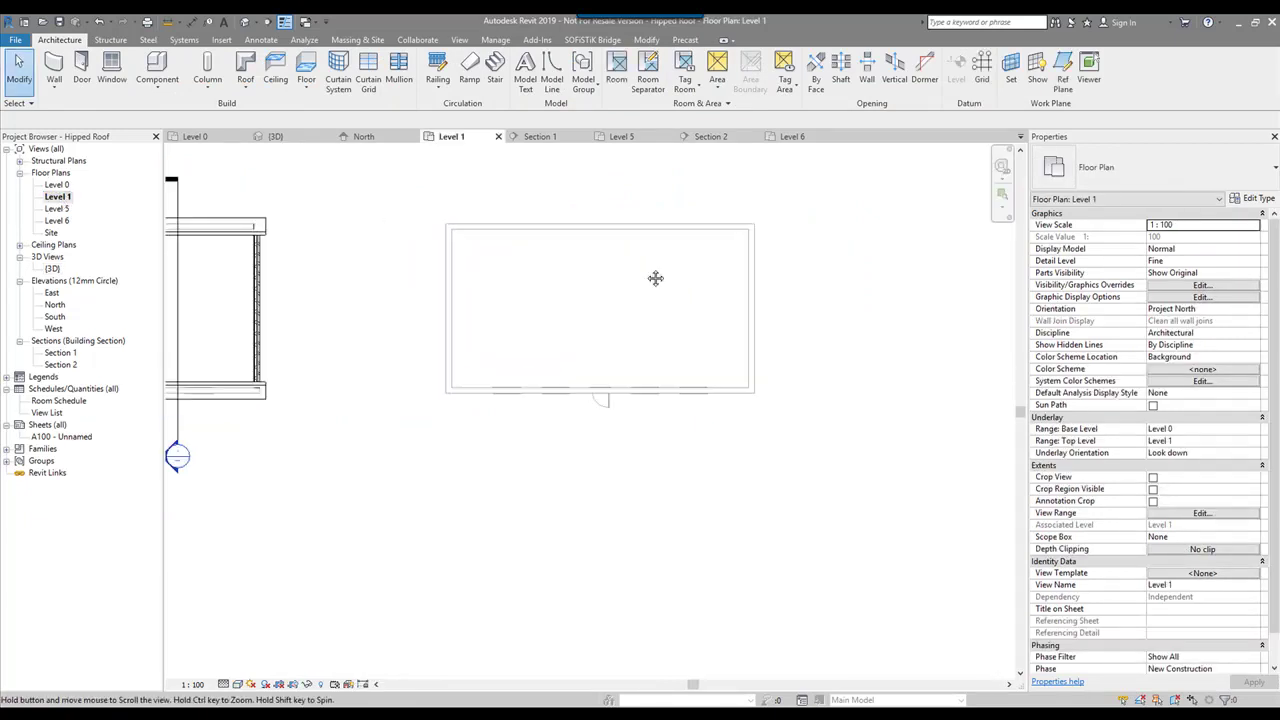
{"action": "middle_click_drag", "start_coordinate": [681, 275], "coordinate": [595, 288]}
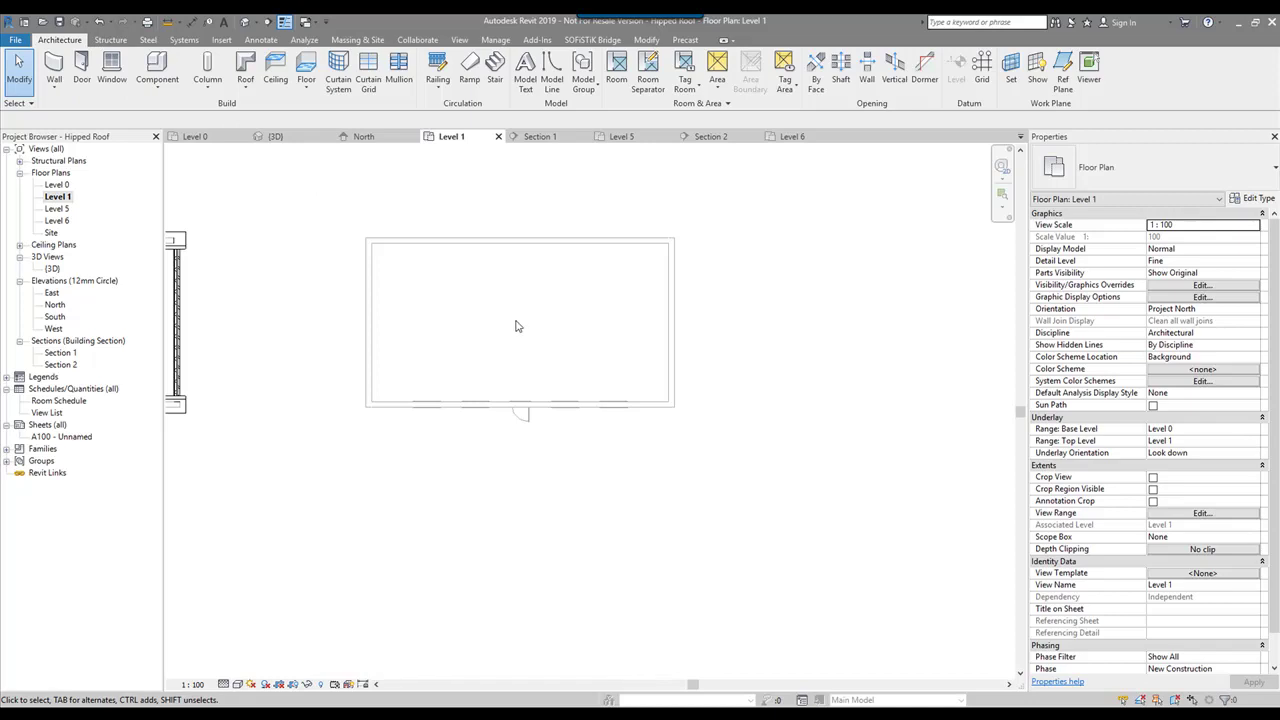
{"action": "middle_click_drag", "start_coordinate": [517, 331], "coordinate": [579, 365]}
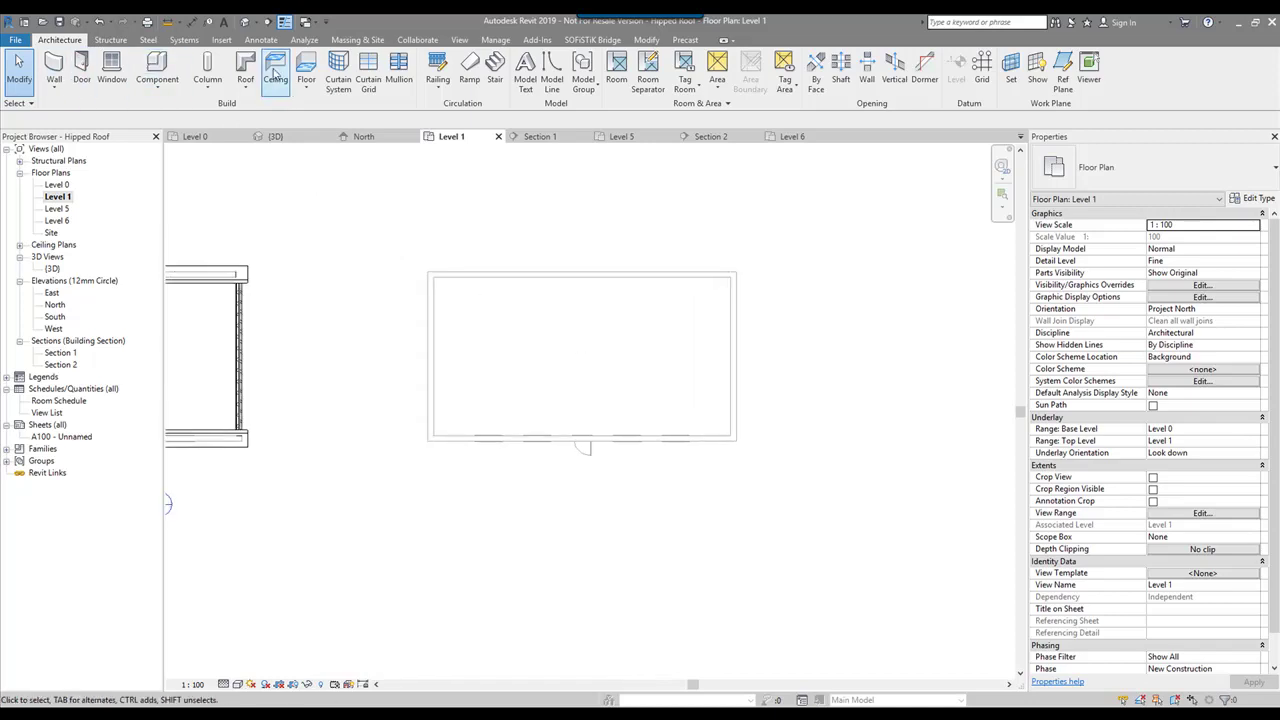
{"action": "left_click", "coordinate": [647, 58]}
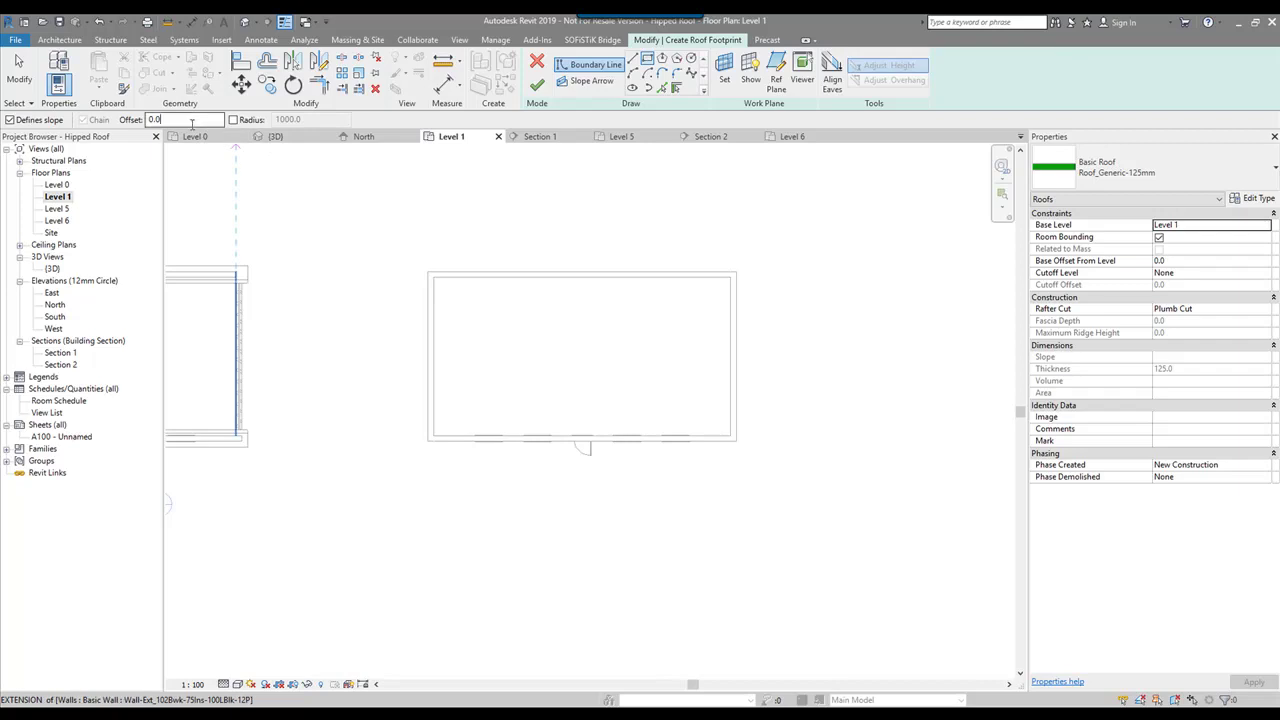
{"action": "type", "text": "300"}
{"action": "left_click", "coordinate": [429, 273]}
{"action": "left_click", "coordinate": [800, 487]}
{"action": "key", "text": "Escape"}
{"action": "key", "text": "Escape"}
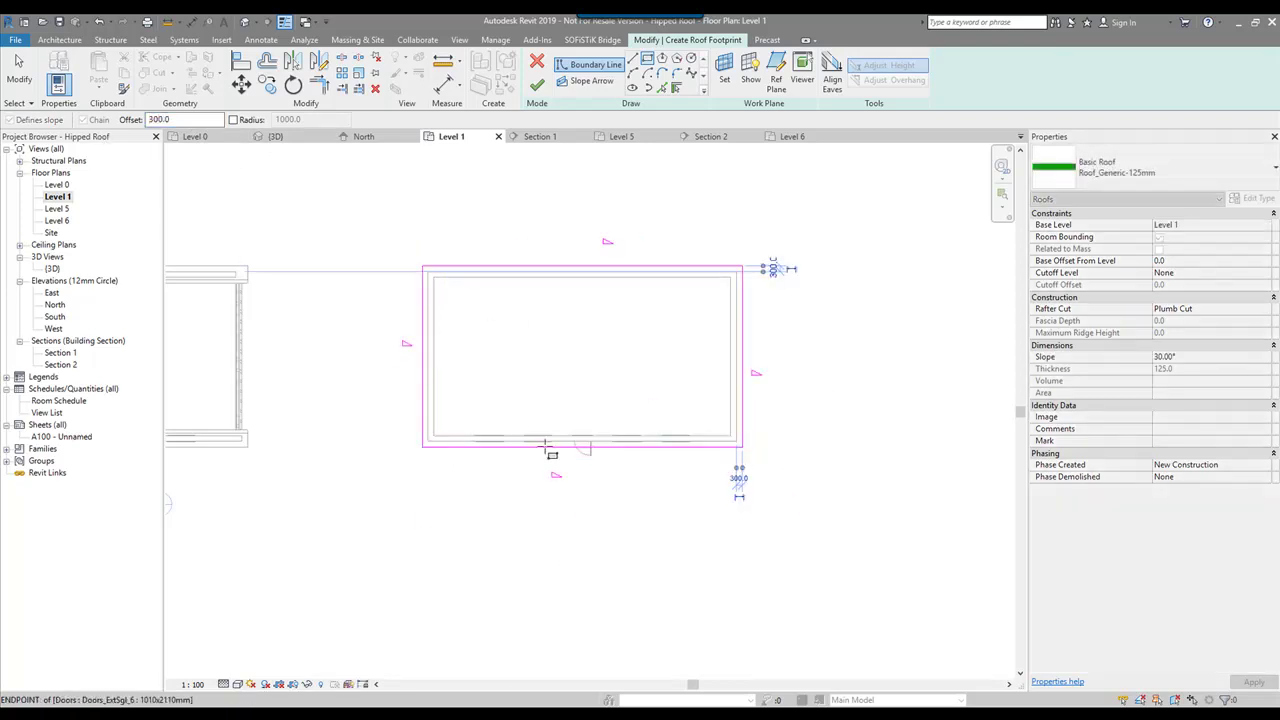
Move the boundary's door-side long edge so the roof footprint is 1500 mm deep.
{"action": "left_click", "coordinate": [481, 442]}
{"action": "left_click_drag", "start_coordinate": [404, 446], "coordinate": [422, 267]}
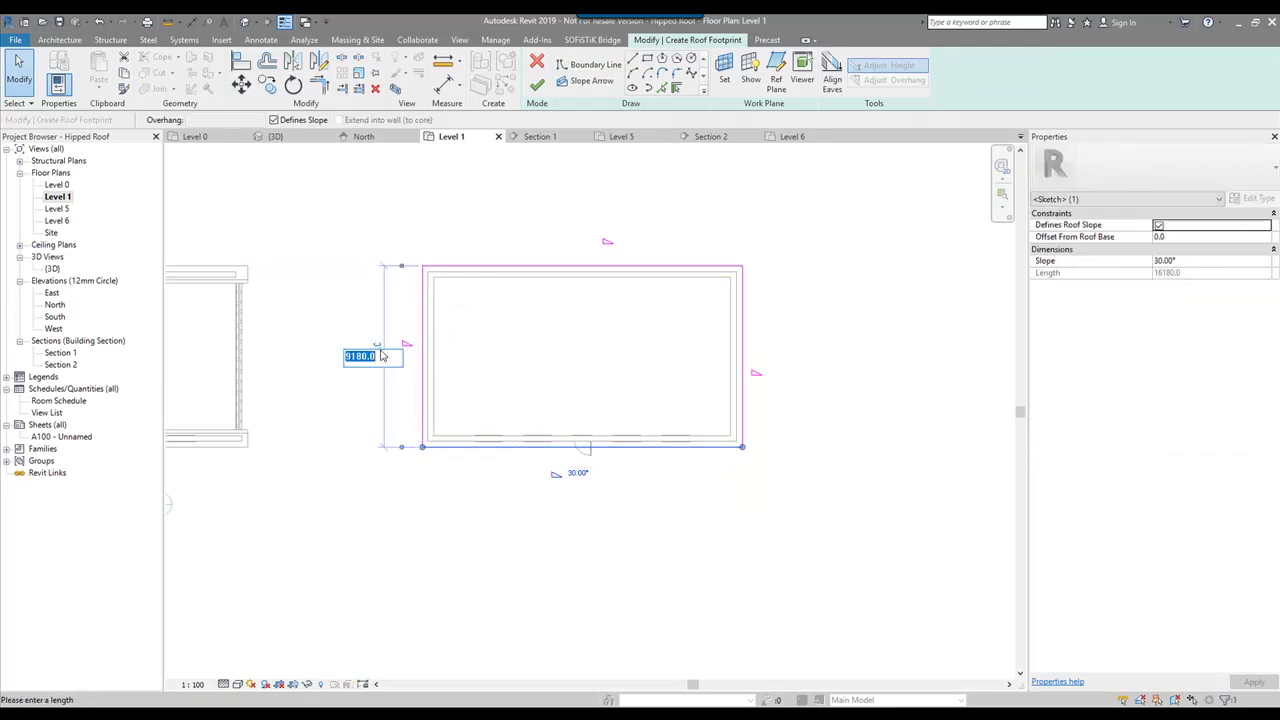
{"action": "key", "text": "Return"}
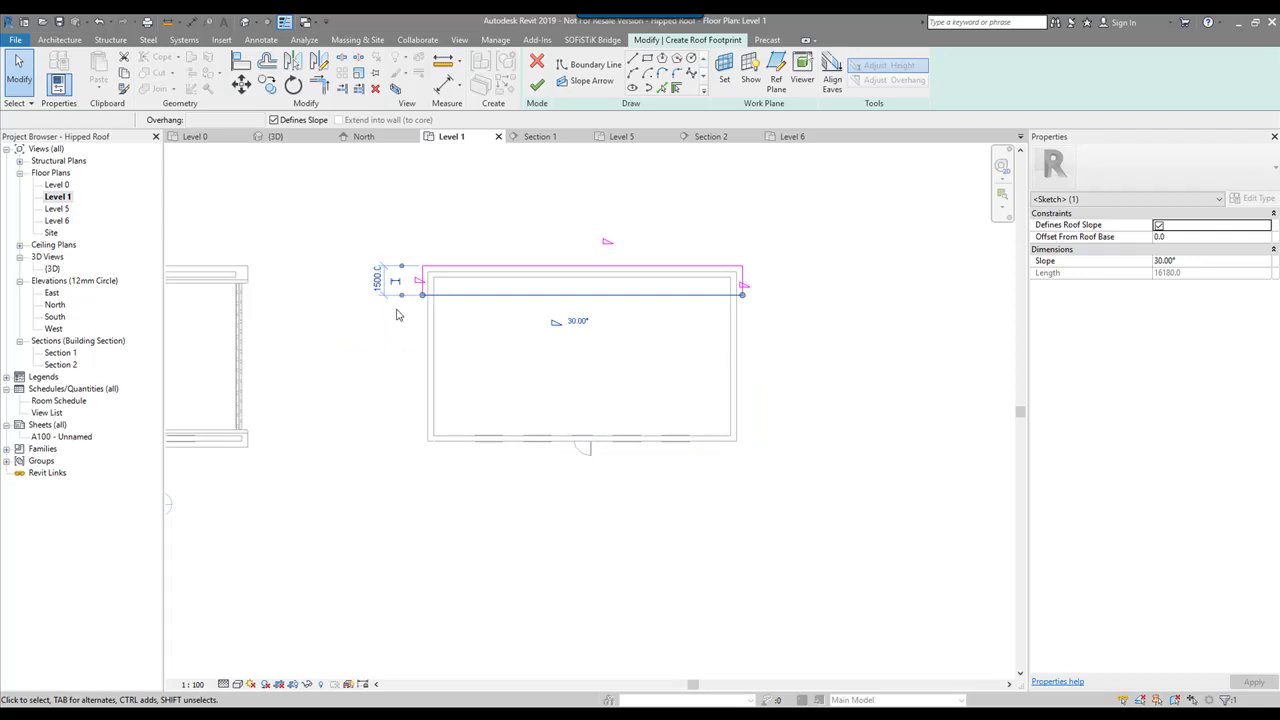
{"action": "left_click", "coordinate": [394, 329]}
Remove the slope definition from the footprint's two short edges and its inner long edge.
{"action": "left_click", "coordinate": [422, 286]}
{"action": "left_click", "coordinate": [481, 295], "text": "ctrl"}
{"action": "left_click", "coordinate": [740, 287], "text": "ctrl"}
{"action": "left_click", "coordinate": [742, 286], "text": "ctrl"}
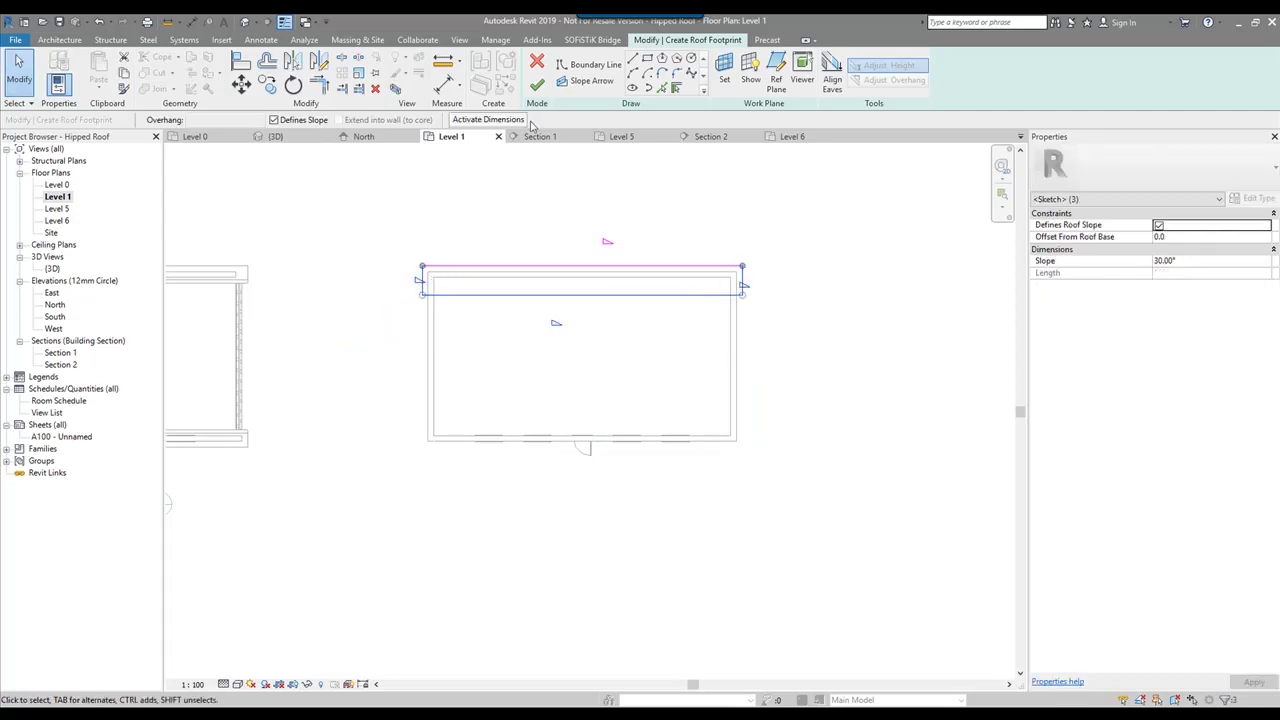
{"action": "left_click", "coordinate": [274, 121]}
{"action": "left_click", "coordinate": [603, 217]}
Set the outer long edge's slope to 20° and finish the roof strip.
{"action": "left_click", "coordinate": [549, 266]}
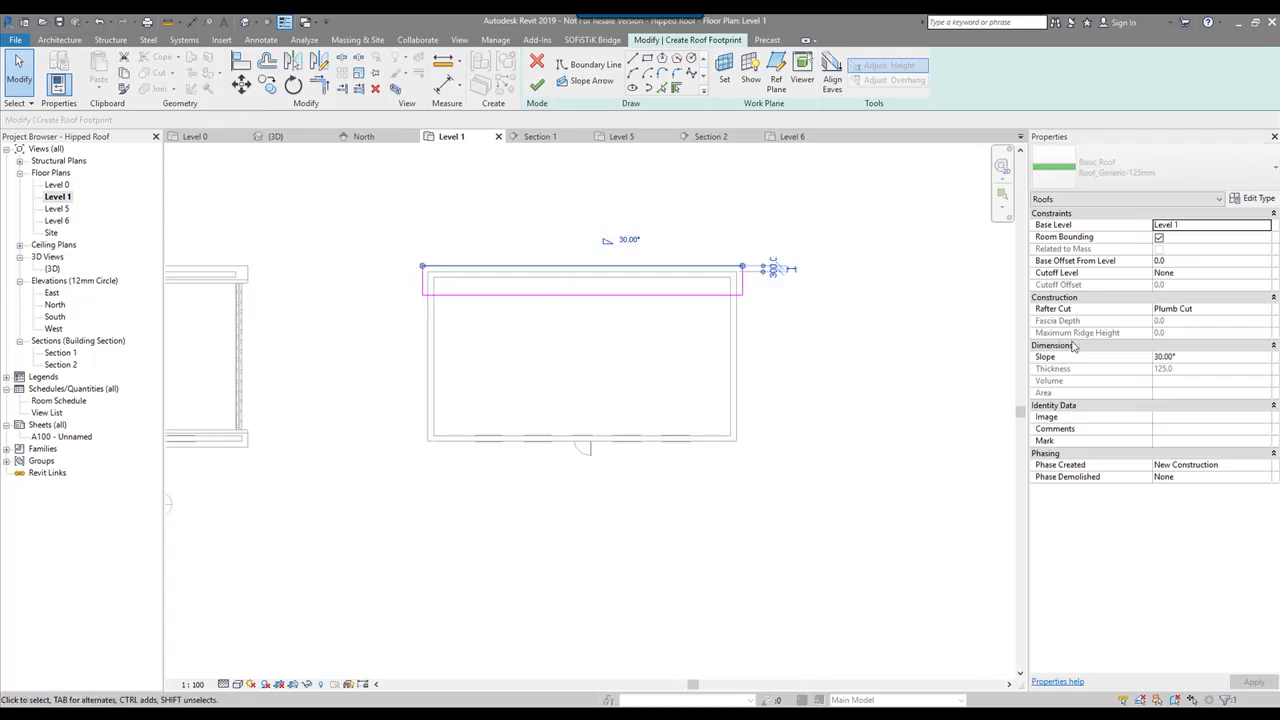
{"action": "left_click", "coordinate": [1189, 261]}
{"action": "type", "text": "20"}
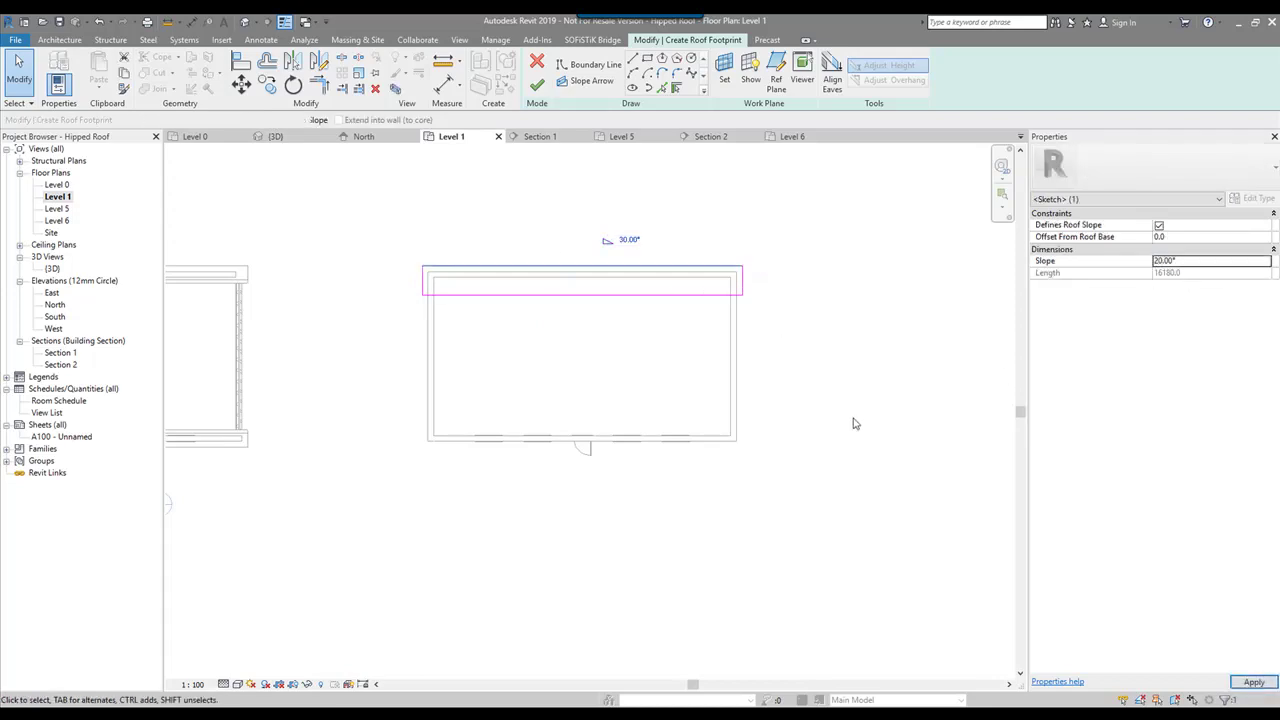
{"action": "left_click", "coordinate": [723, 211]}
{"action": "left_click", "coordinate": [537, 86]}
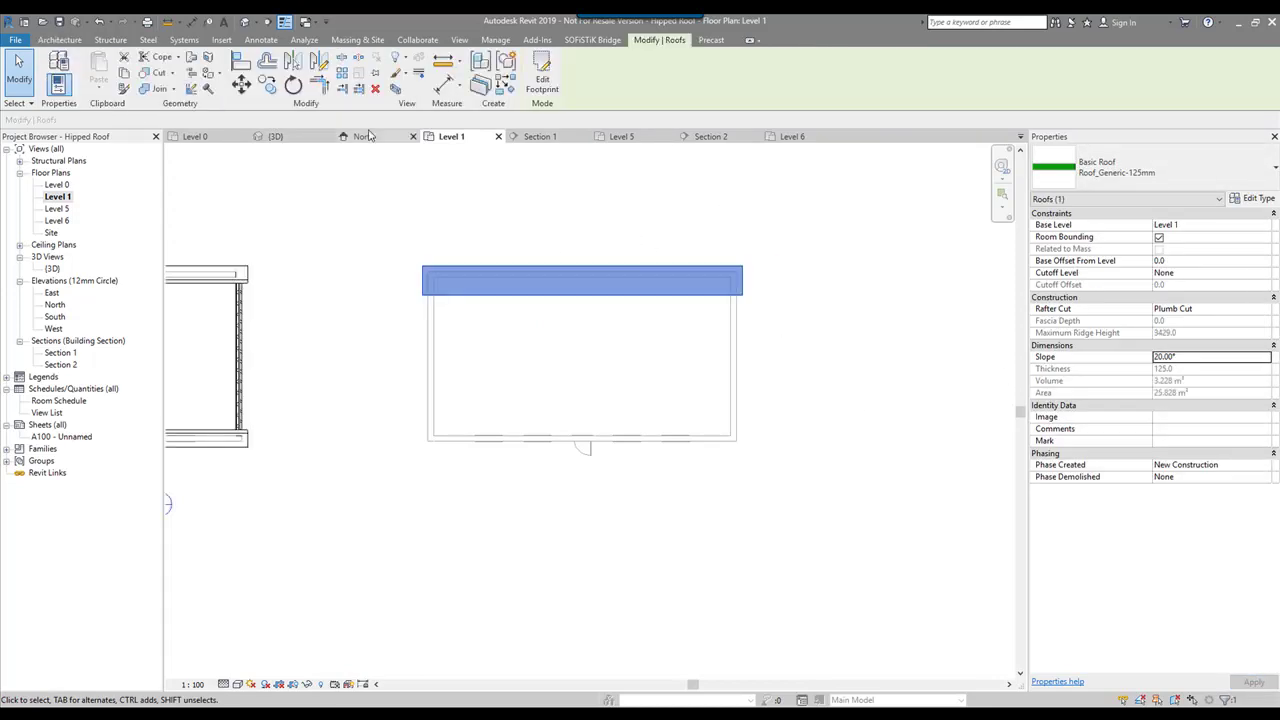
Mirror the roof strip to the building's door side about a drawn horizontal axis through the building's middle.
{"action": "left_click", "coordinate": [319, 61]}
{"action": "left_click", "coordinate": [430, 358]}
{"action": "left_click", "coordinate": [580, 358]}
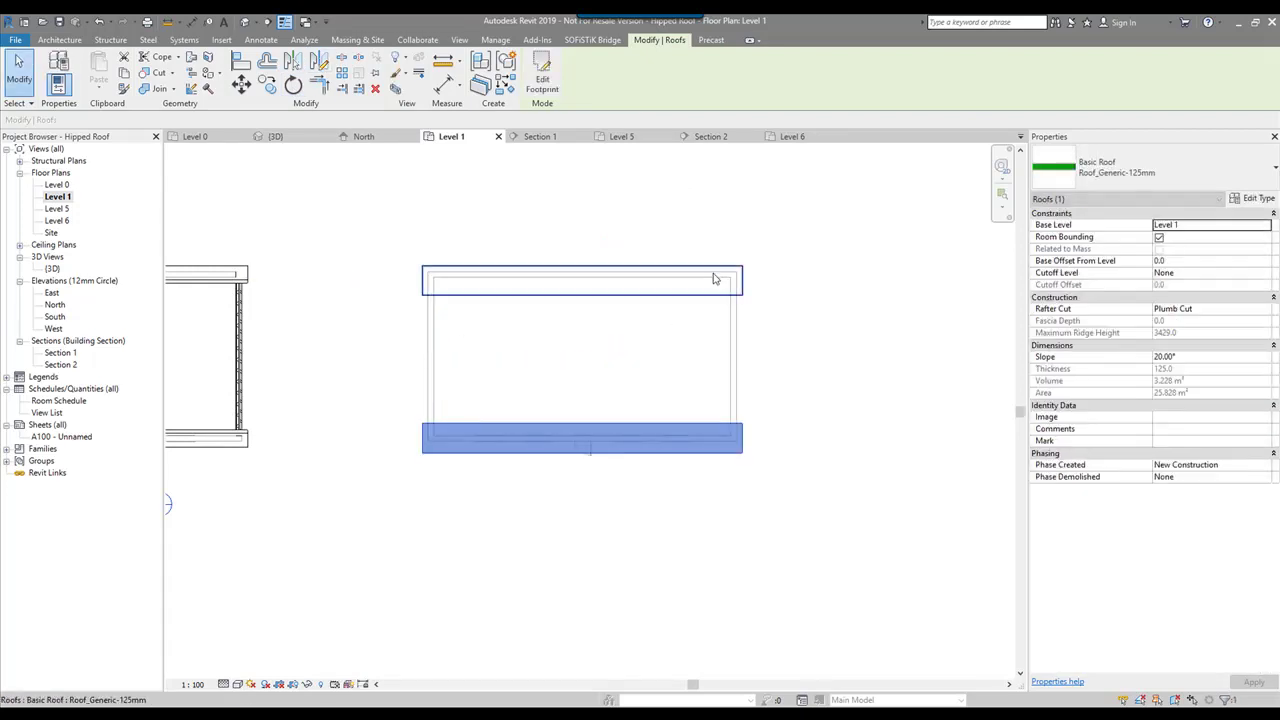
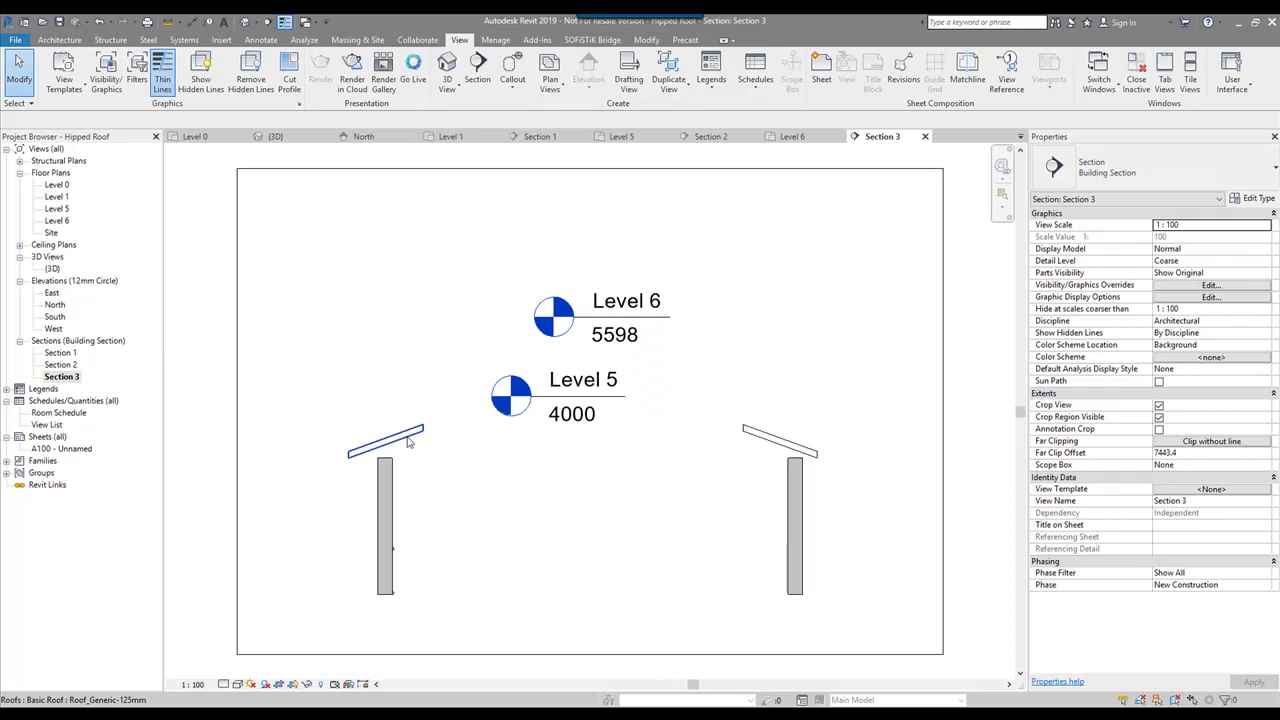
In Section 3, add an aligned dimension from a wall's base to the upper top corner of the adjacent roof strip.
{"action": "middle_click_drag", "start_coordinate": [431, 269], "coordinate": [466, 404]}
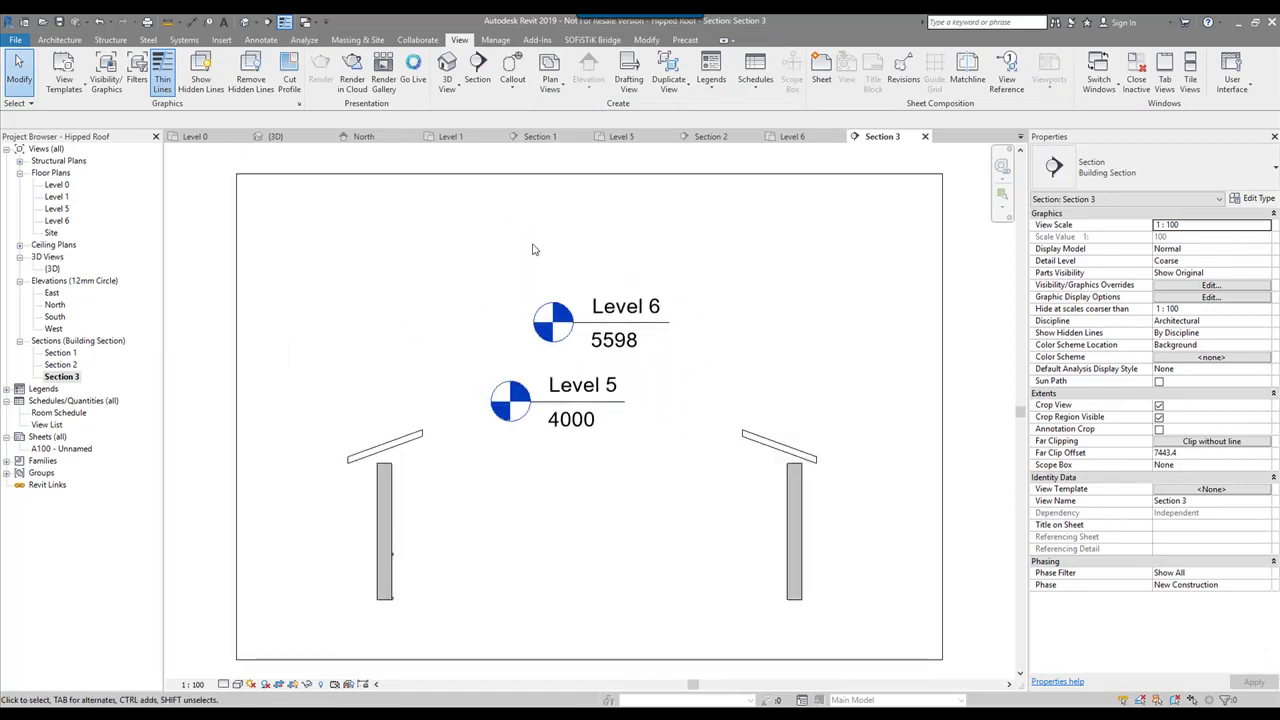
{"action": "left_click", "coordinate": [260, 39]}
{"action": "left_click", "coordinate": [55, 70]}
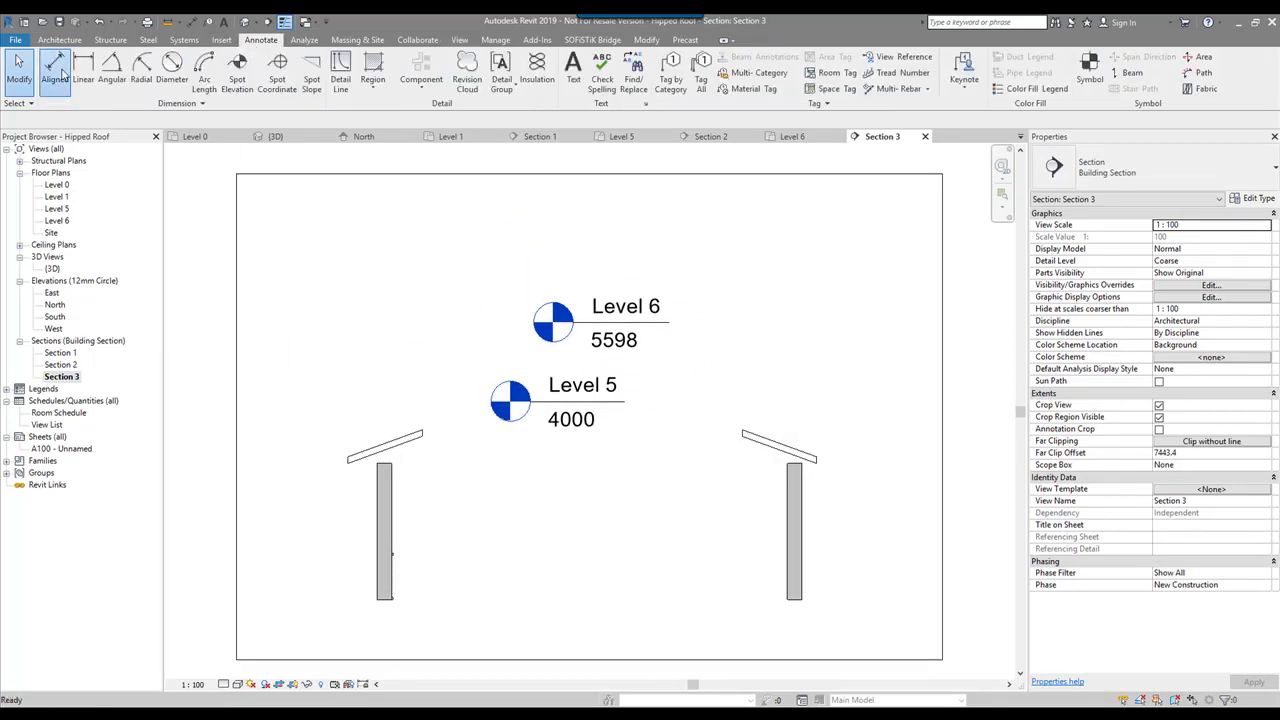
{"action": "scroll", "coordinate": [378, 594], "scroll_direction": "up", "scroll_amount": 2}
{"action": "left_click", "coordinate": [378, 593]}
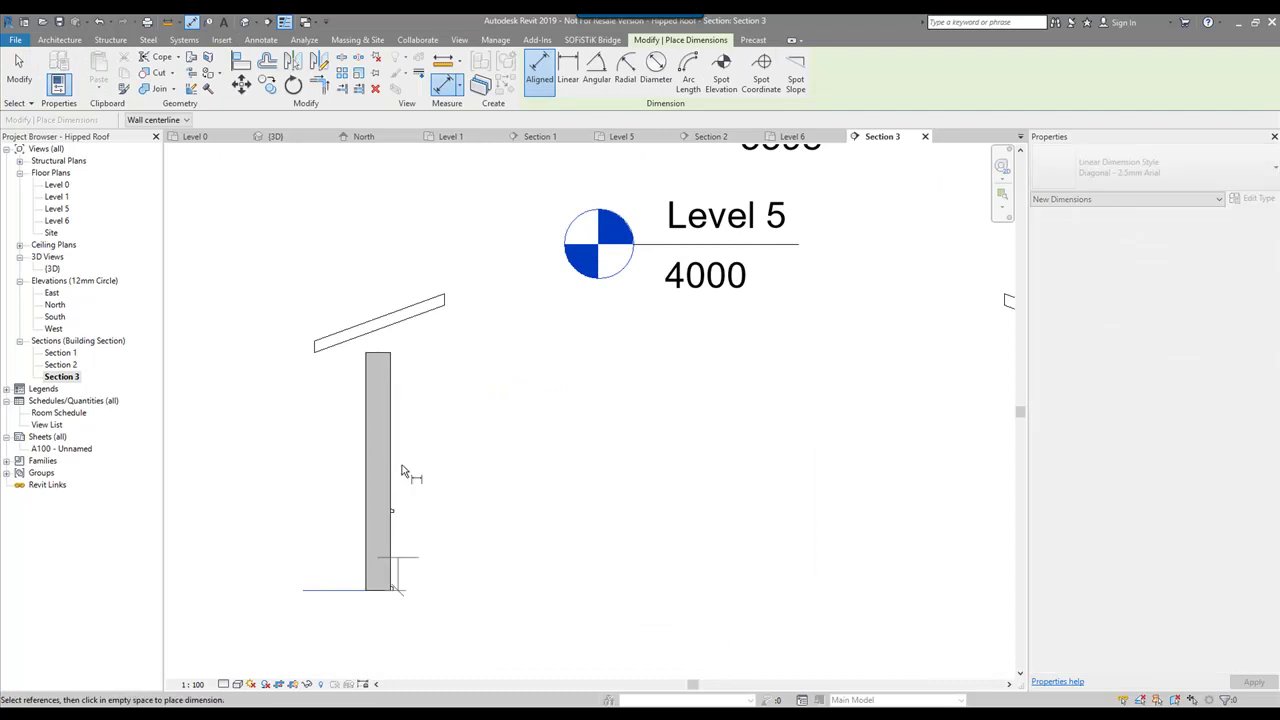
{"action": "scroll", "coordinate": [445, 296], "scroll_direction": "up", "scroll_amount": 3}
{"action": "left_click", "coordinate": [459, 279]}
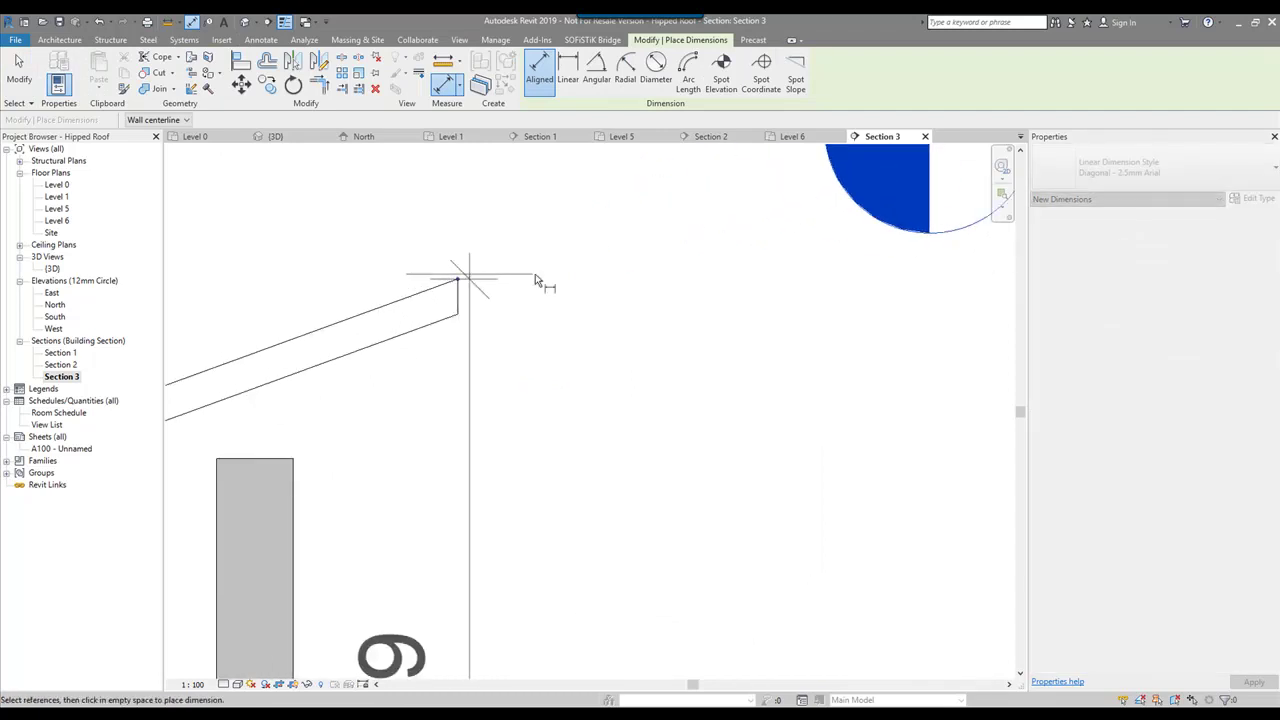
{"action": "scroll", "coordinate": [598, 281], "scroll_direction": "down", "scroll_amount": 3}
{"action": "left_click", "coordinate": [657, 315]}
{"action": "scroll", "coordinate": [584, 358], "scroll_direction": "down", "scroll_amount": 2}
{"action": "key", "text": "Escape"}
{"action": "key", "text": "Escape"}
{"action": "key", "text": "Escape"}
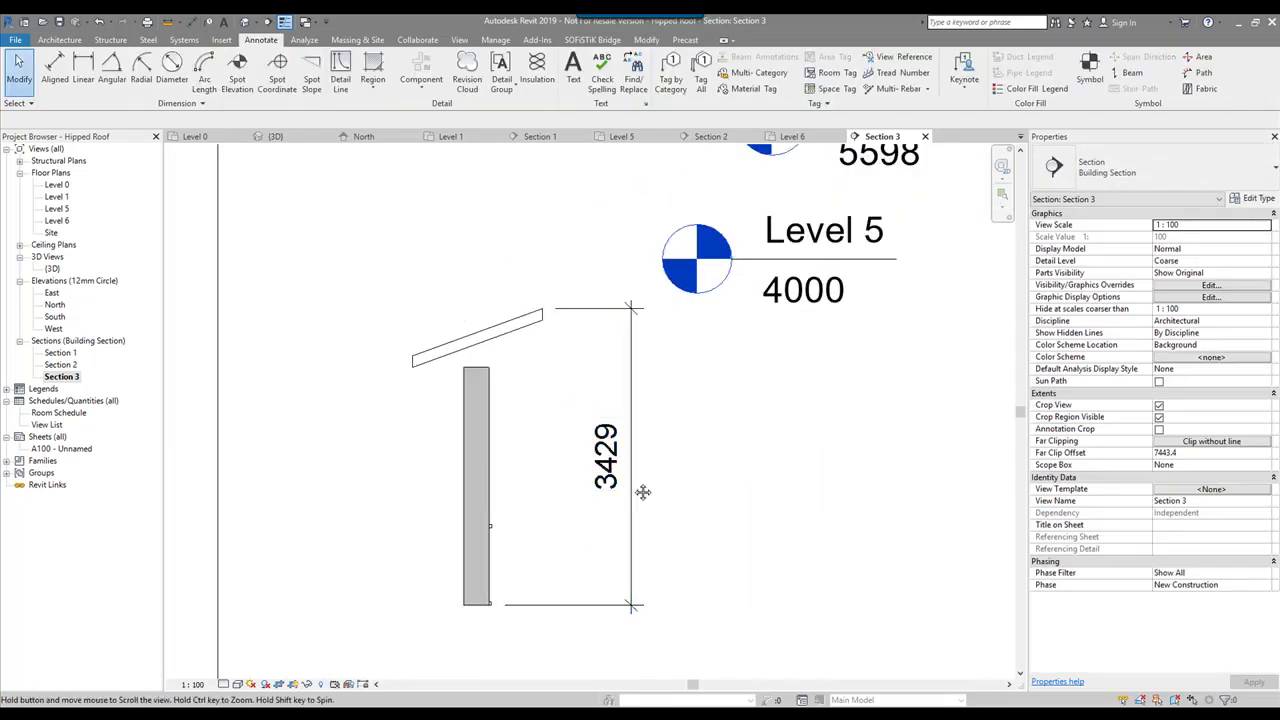
{"action": "scroll", "coordinate": [560, 470], "scroll_direction": "down", "scroll_amount": 3}
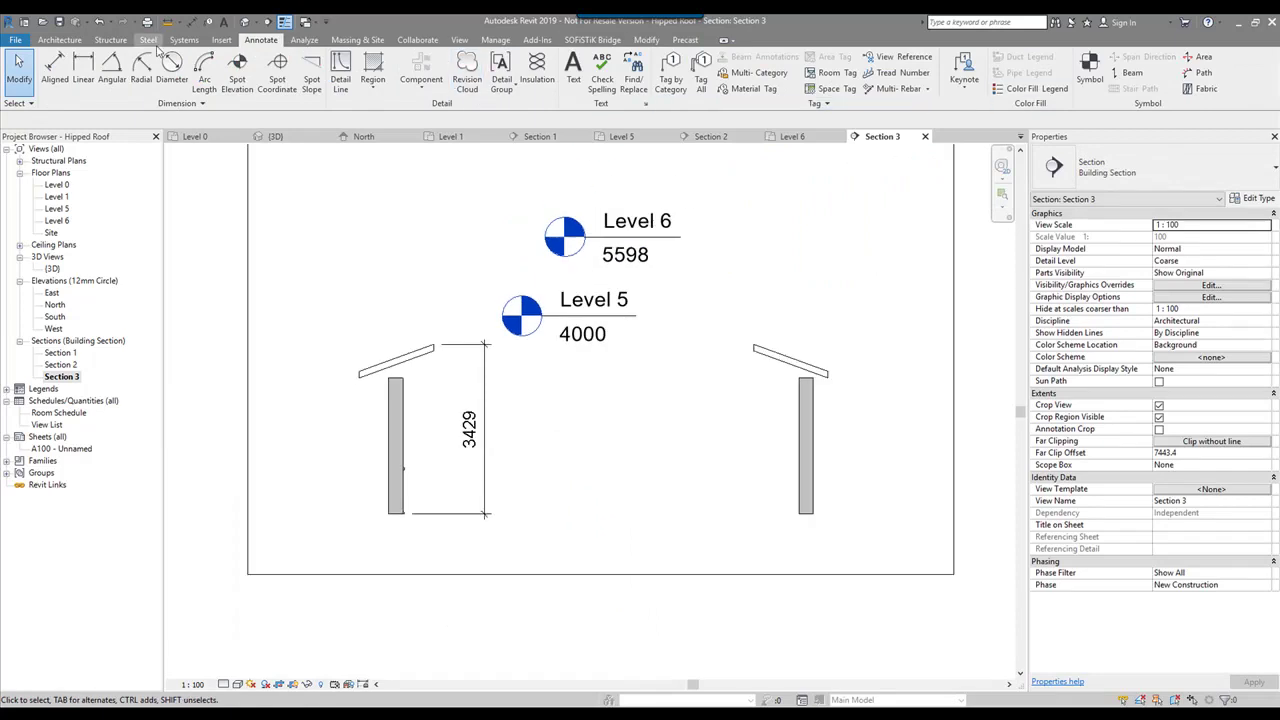
Add a level between the two roof strips and set its elevation to 3429.
{"action": "left_click", "coordinate": [74, 41]}
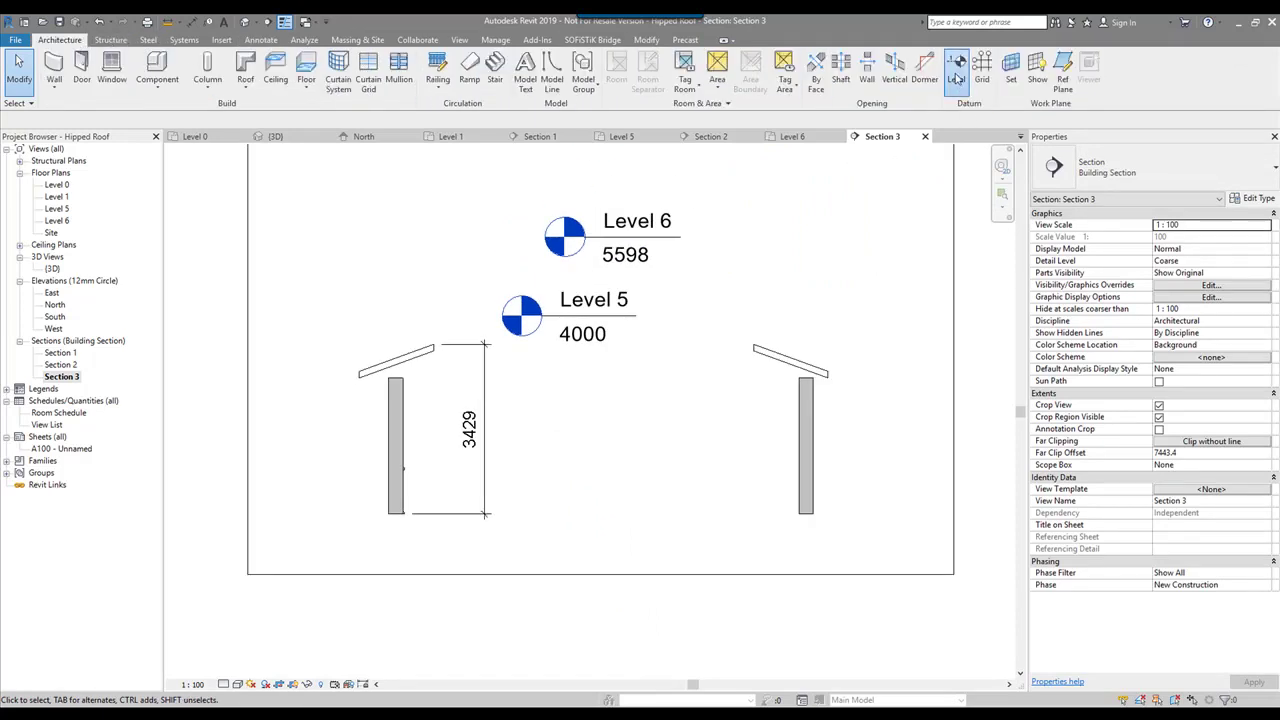
{"action": "left_click", "coordinate": [956, 74]}
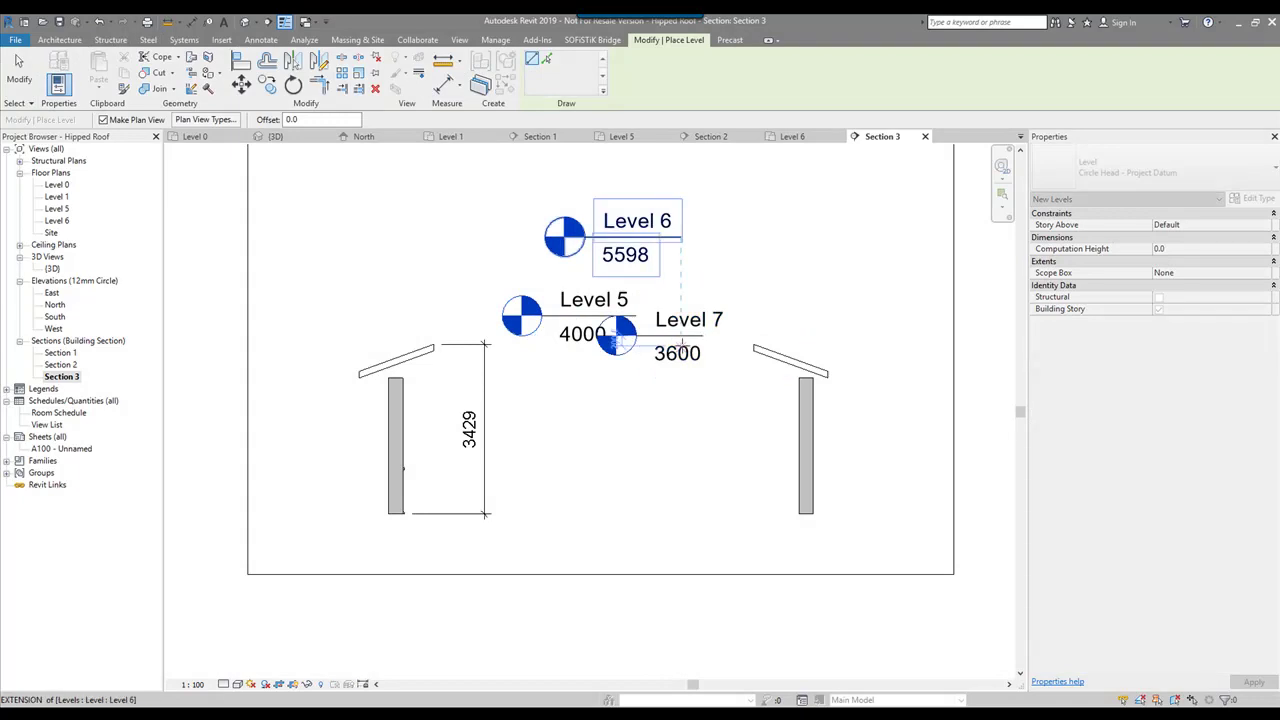
{"action": "left_click", "coordinate": [621, 338]}
{"action": "key", "text": "Escape"}
{"action": "double_click", "coordinate": [680, 352]}
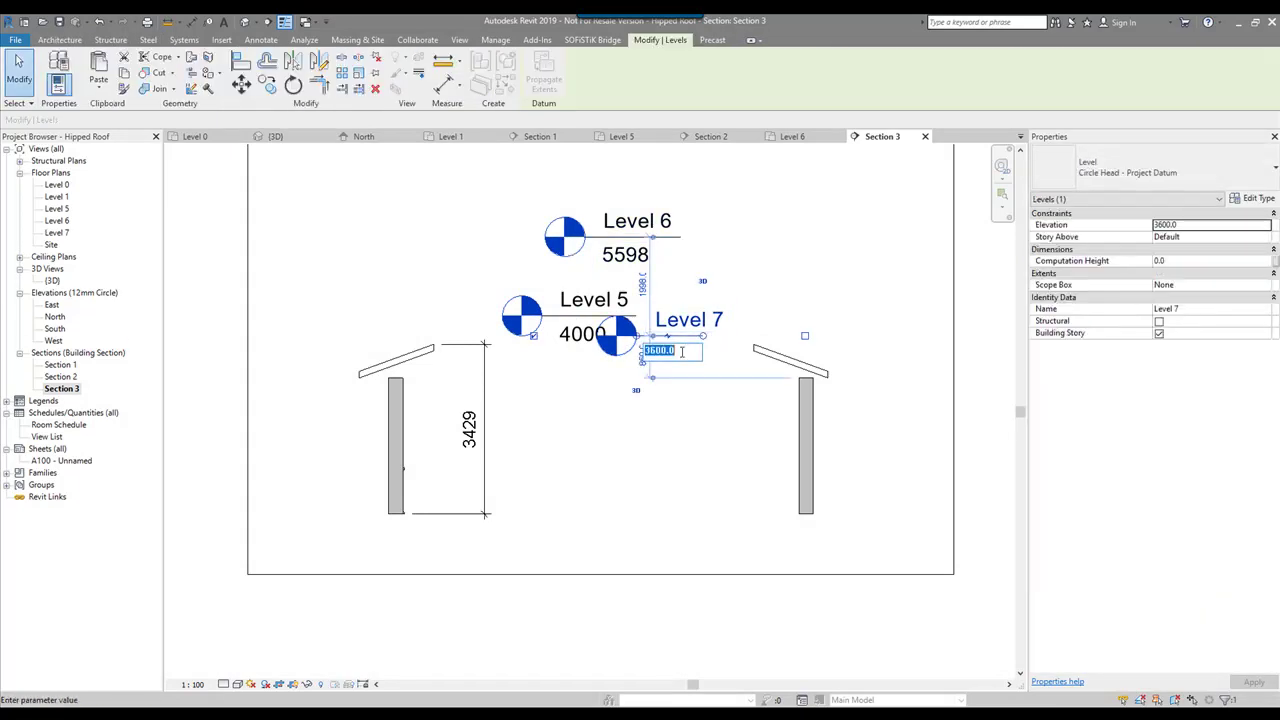
{"action": "type", "text": "3429"}
{"action": "key", "text": "Return"}
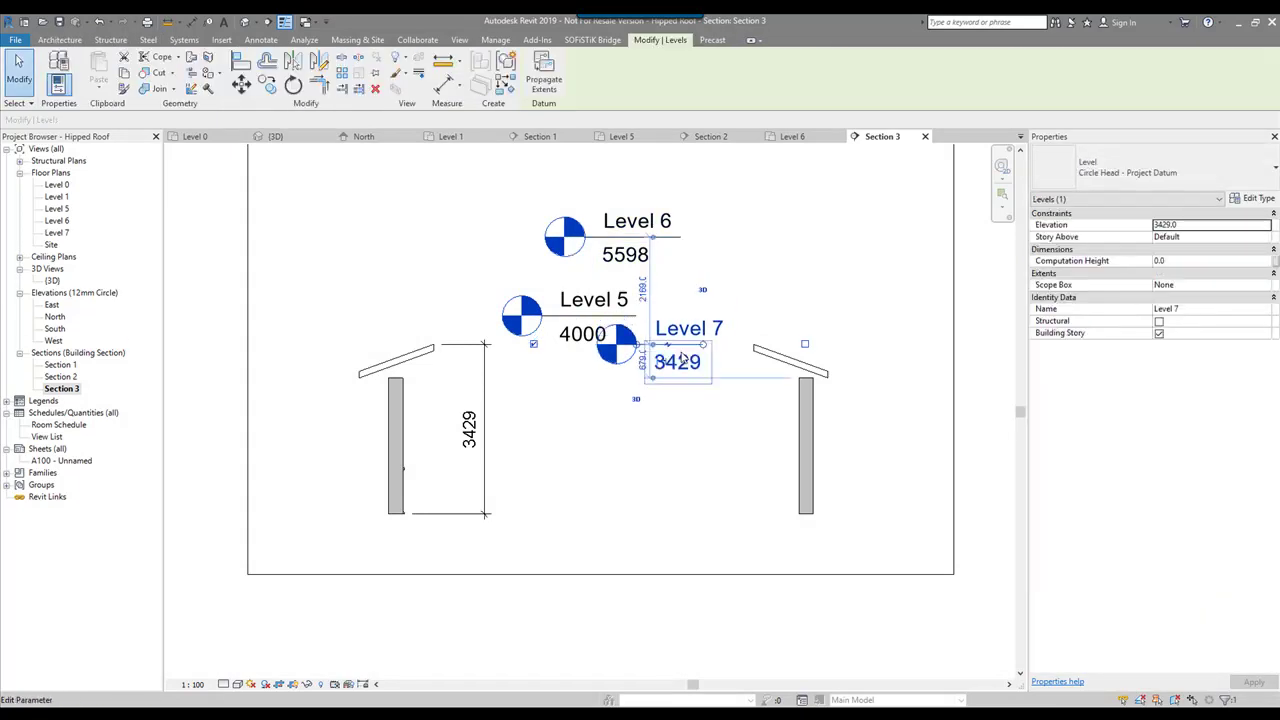
{"action": "key", "text": "Escape"}
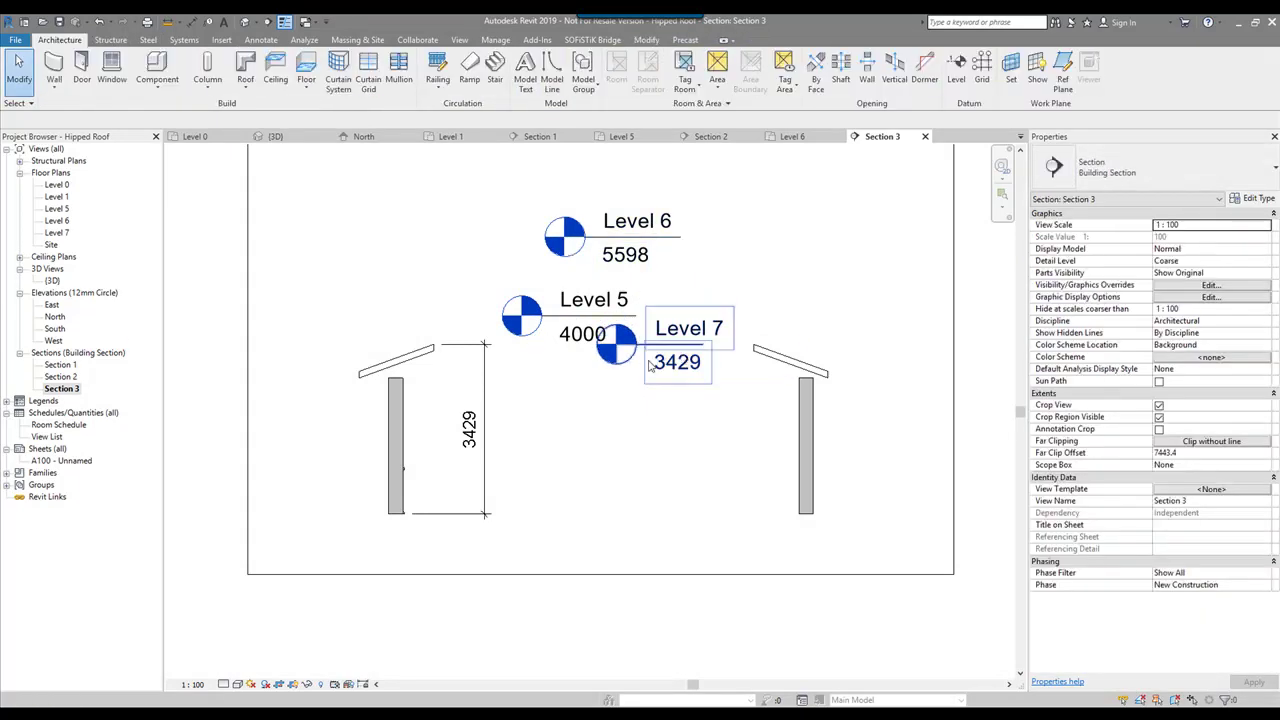
Open the Level 7 floor plan and set its underlay base level to Level 1.
{"action": "double_click", "coordinate": [57, 232]}
{"action": "scroll", "coordinate": [567, 361], "scroll_direction": "up", "scroll_amount": 5}
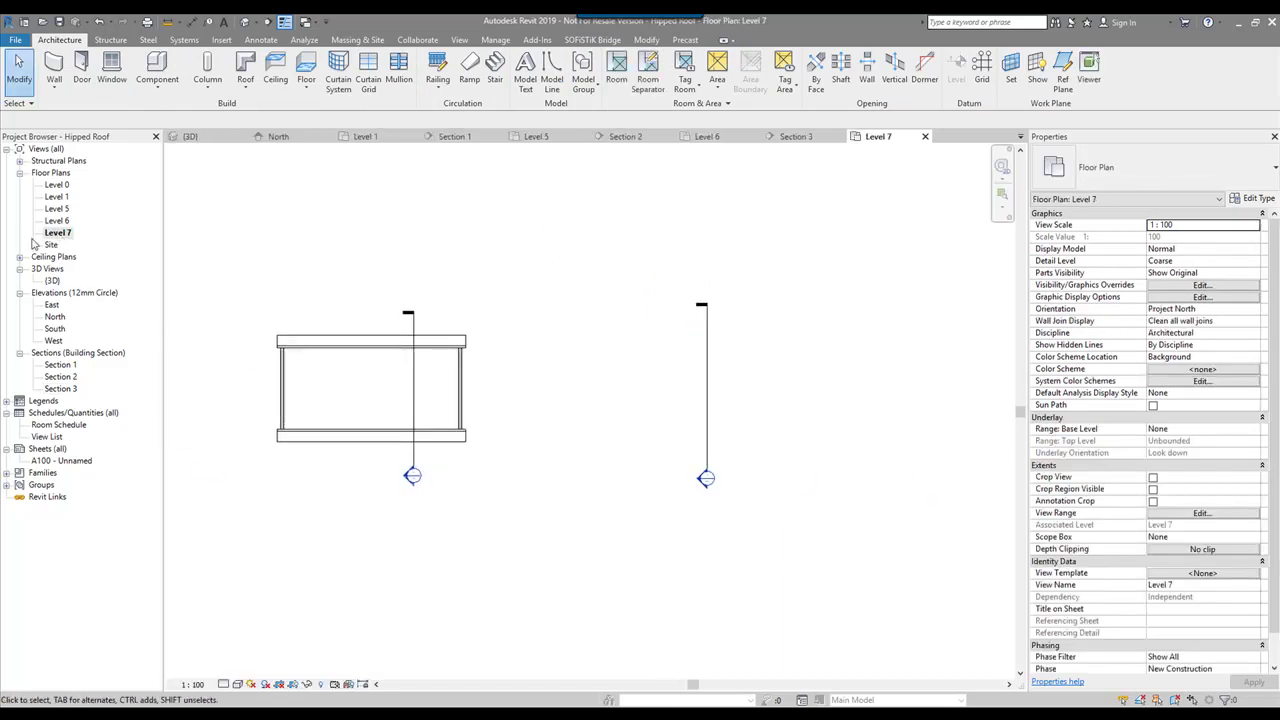
{"action": "middle_click_drag", "start_coordinate": [648, 445], "coordinate": [572, 439]}
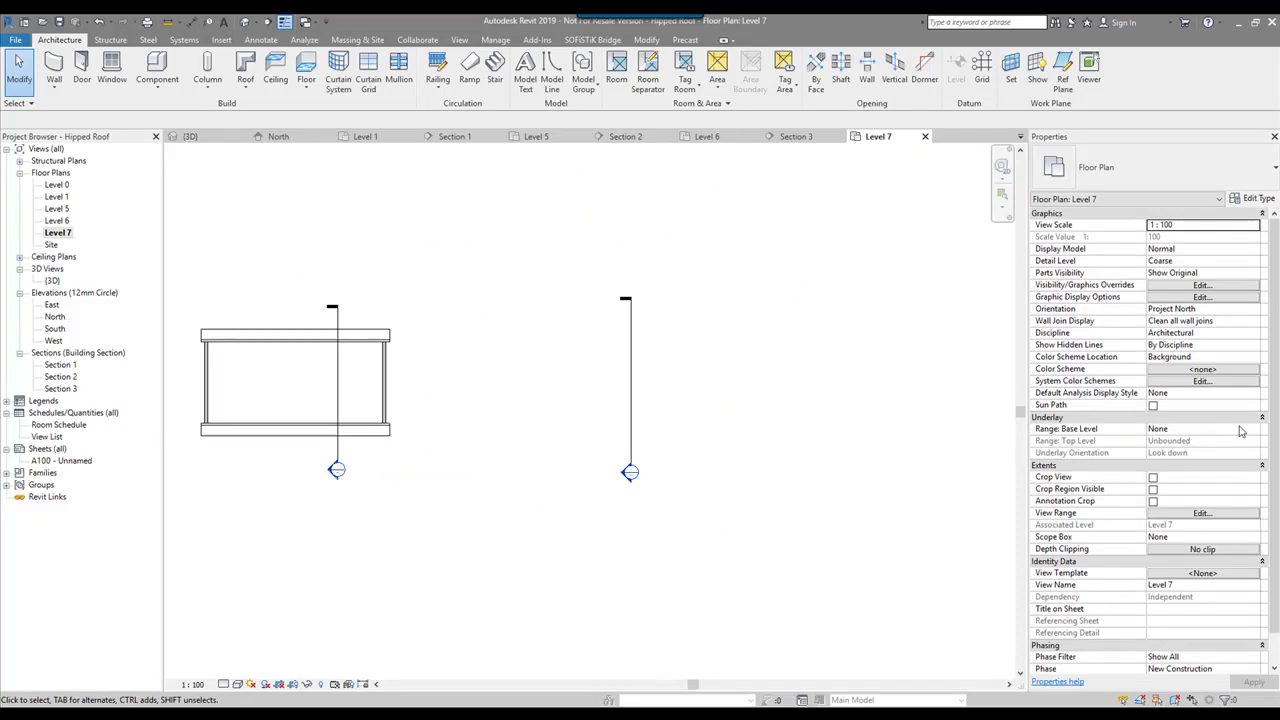
{"action": "left_click", "coordinate": [1256, 430]}
{"action": "left_click", "coordinate": [1175, 461]}
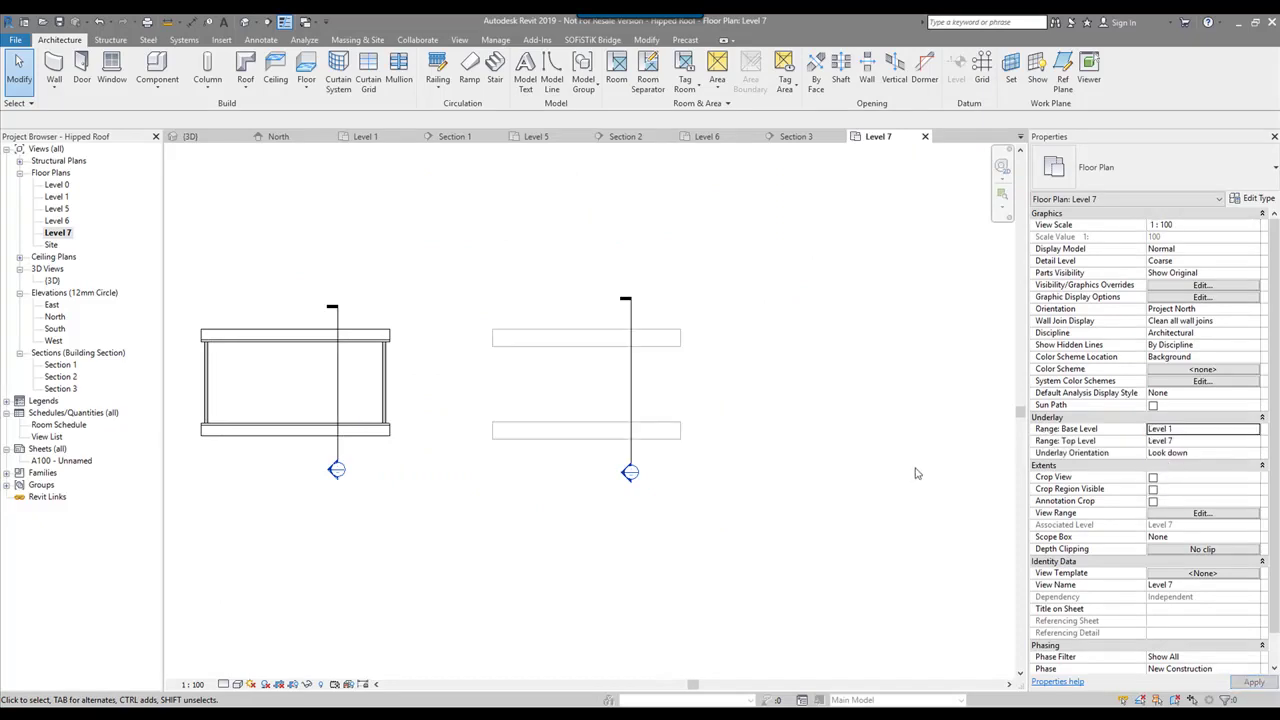
{"action": "scroll", "coordinate": [614, 400], "scroll_direction": "up", "scroll_amount": 2}
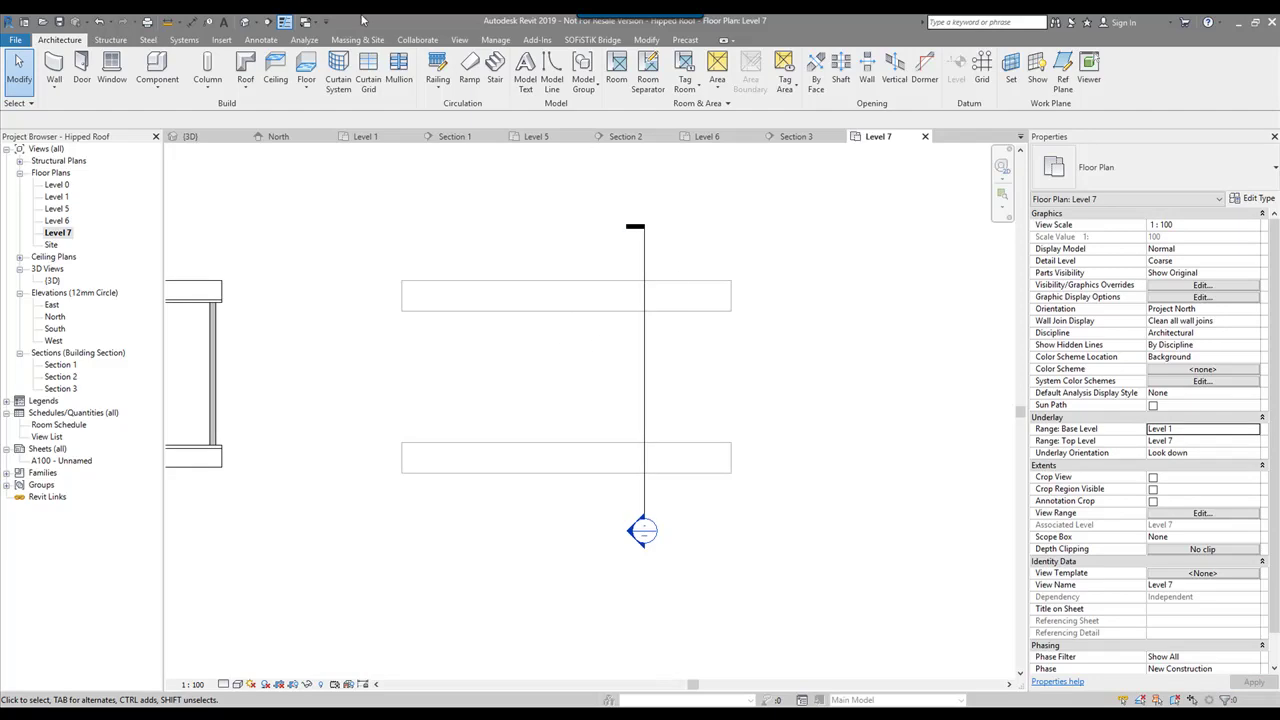
Start a footprint roof on Level 7 and sketch a rectangular boundary between the inner edges of the two roof strips.
{"action": "left_click", "coordinate": [245, 66]}
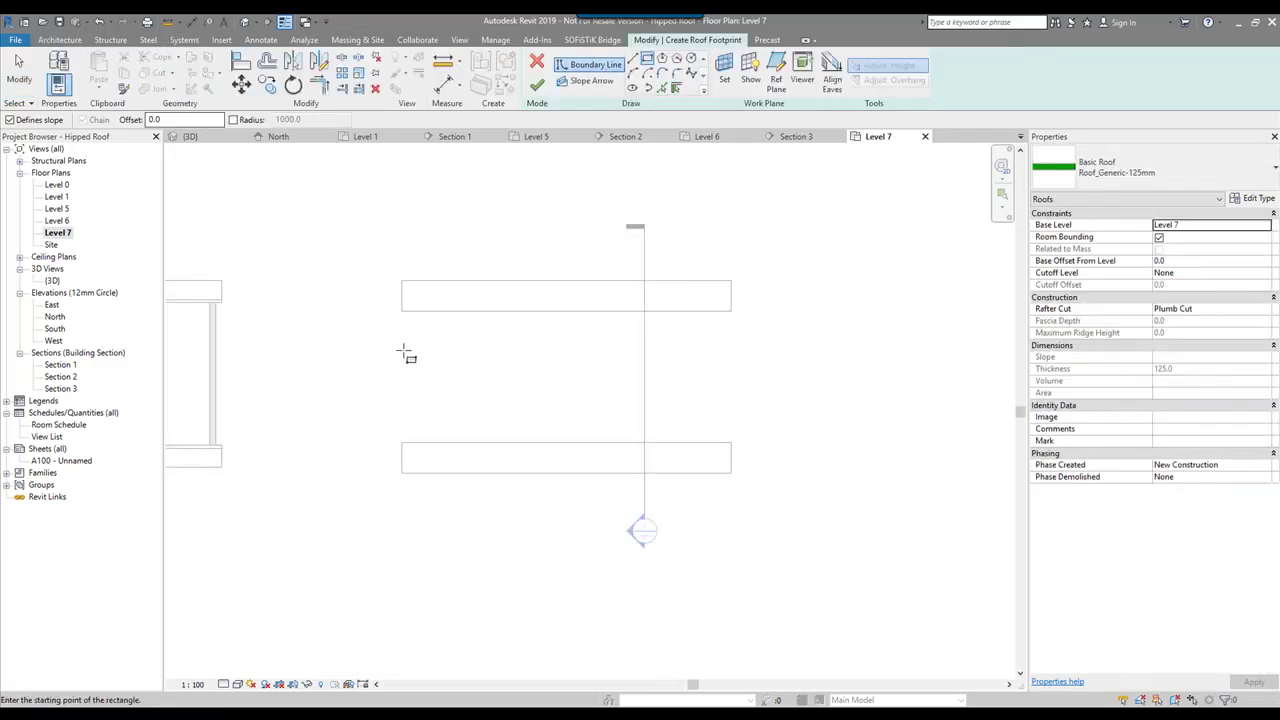
{"action": "left_click", "coordinate": [401, 311]}
{"action": "left_click", "coordinate": [733, 444]}
{"action": "key", "text": "Escape"}
Remove the slope definition from the two short edges of the upper roof's boundary.
{"action": "left_click", "coordinate": [731, 386]}
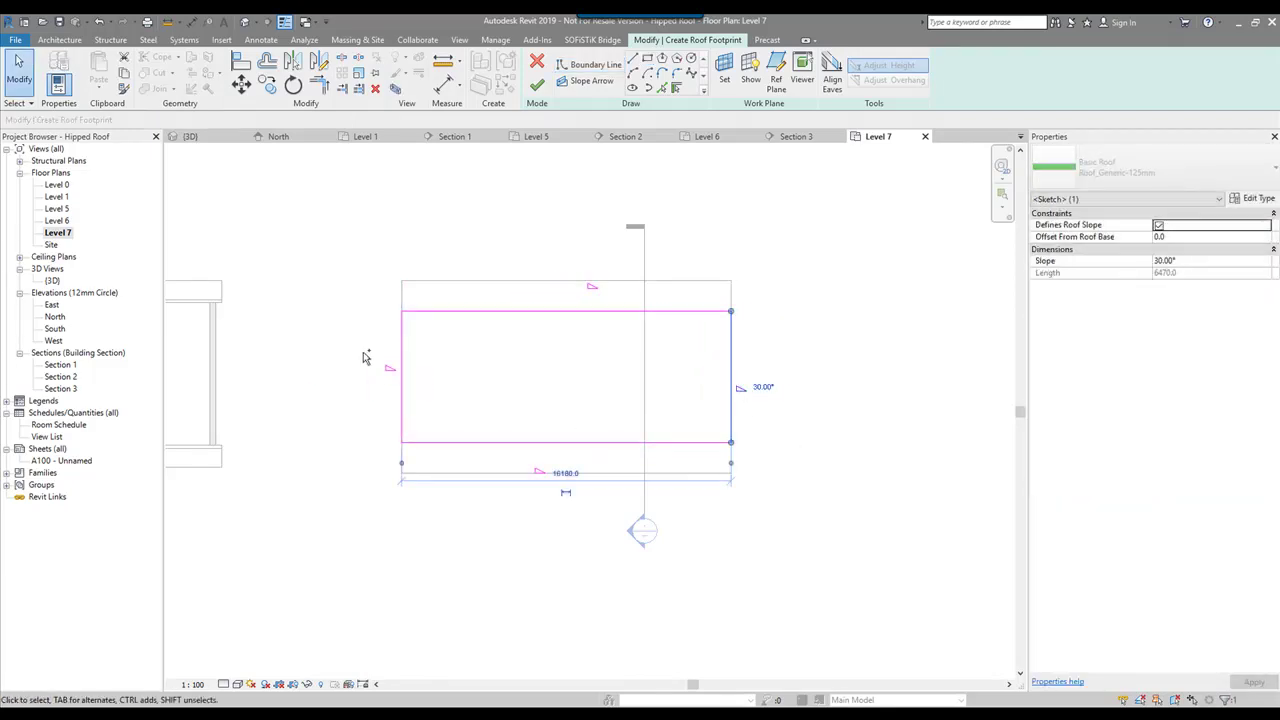
{"action": "left_click", "coordinate": [403, 356], "text": "ctrl"}
{"action": "left_click", "coordinate": [274, 120]}
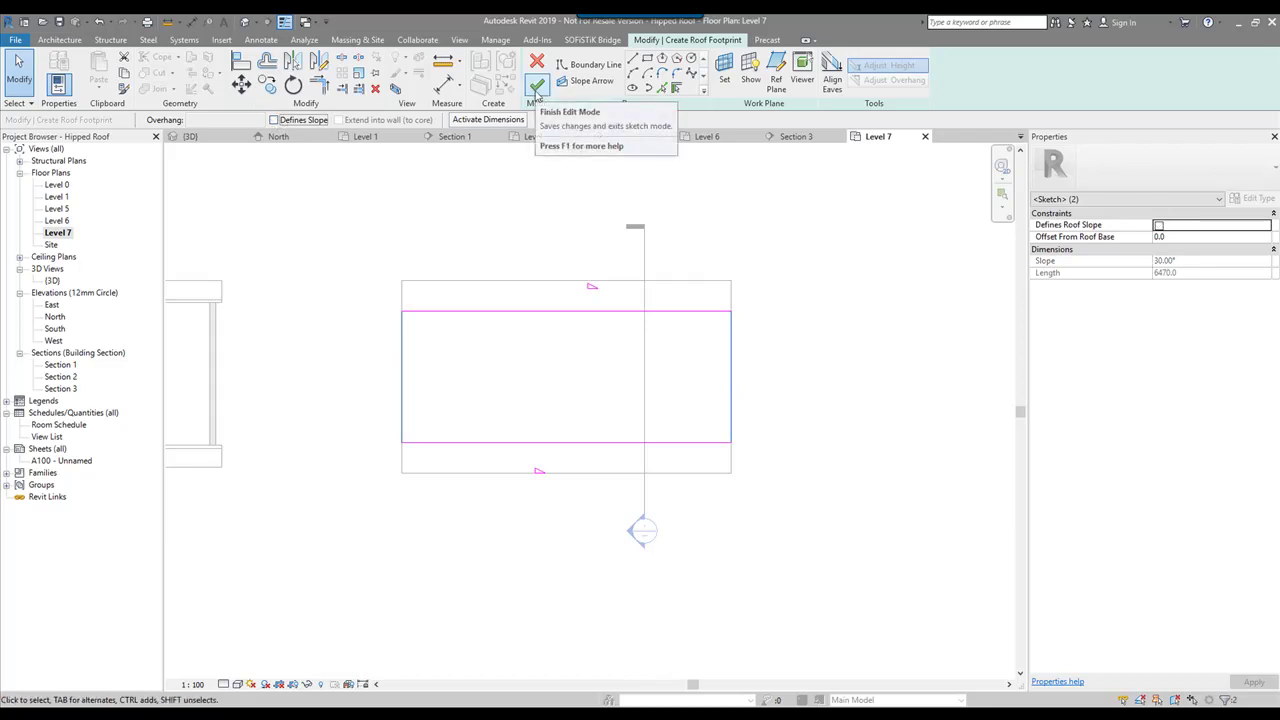
Set both long edges of the upper roof's boundary to a 45° slope and finish the roof.
{"action": "left_click", "coordinate": [512, 312]}
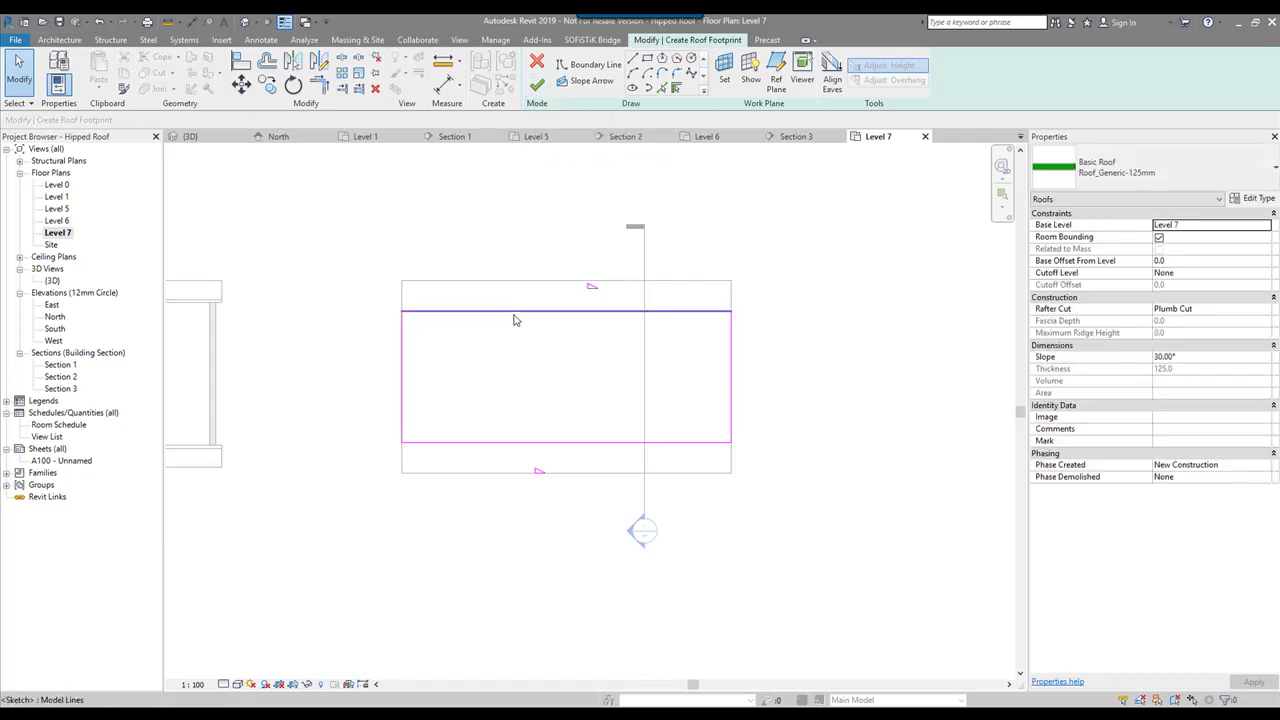
{"action": "left_click", "coordinate": [600, 462], "text": "ctrl"}
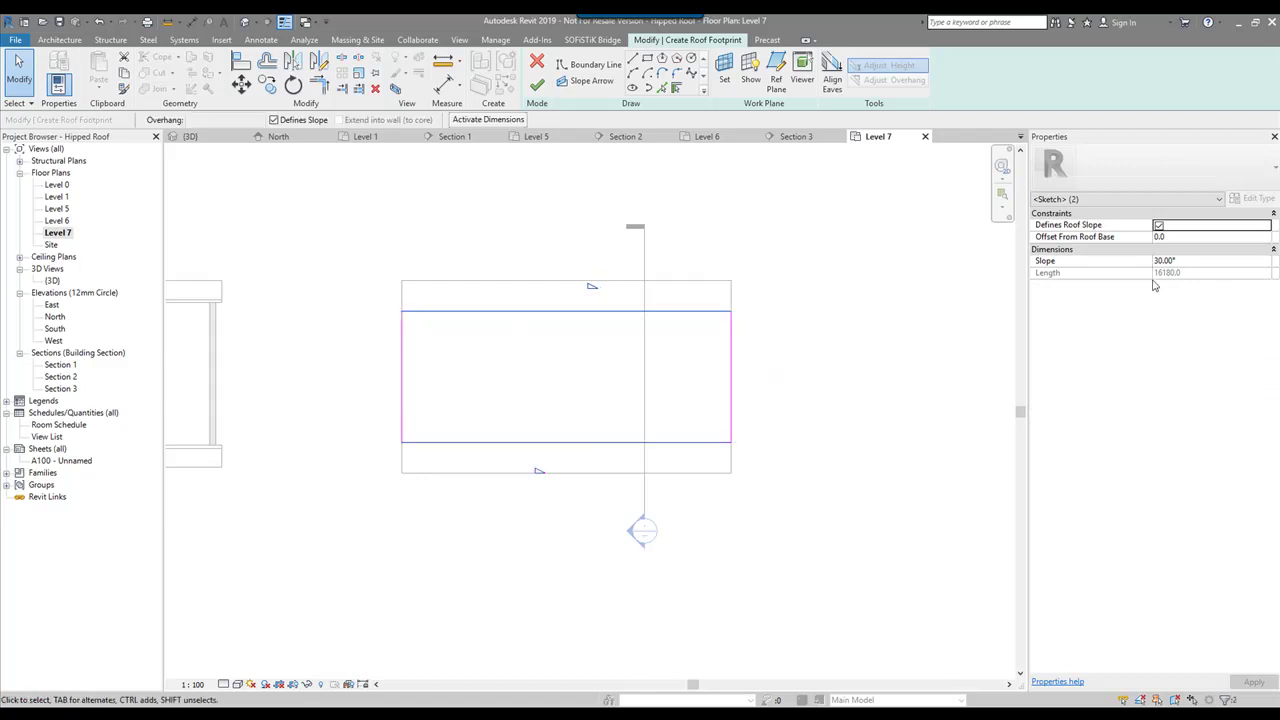
{"action": "left_click", "coordinate": [1192, 265]}
{"action": "type", "text": "45"}
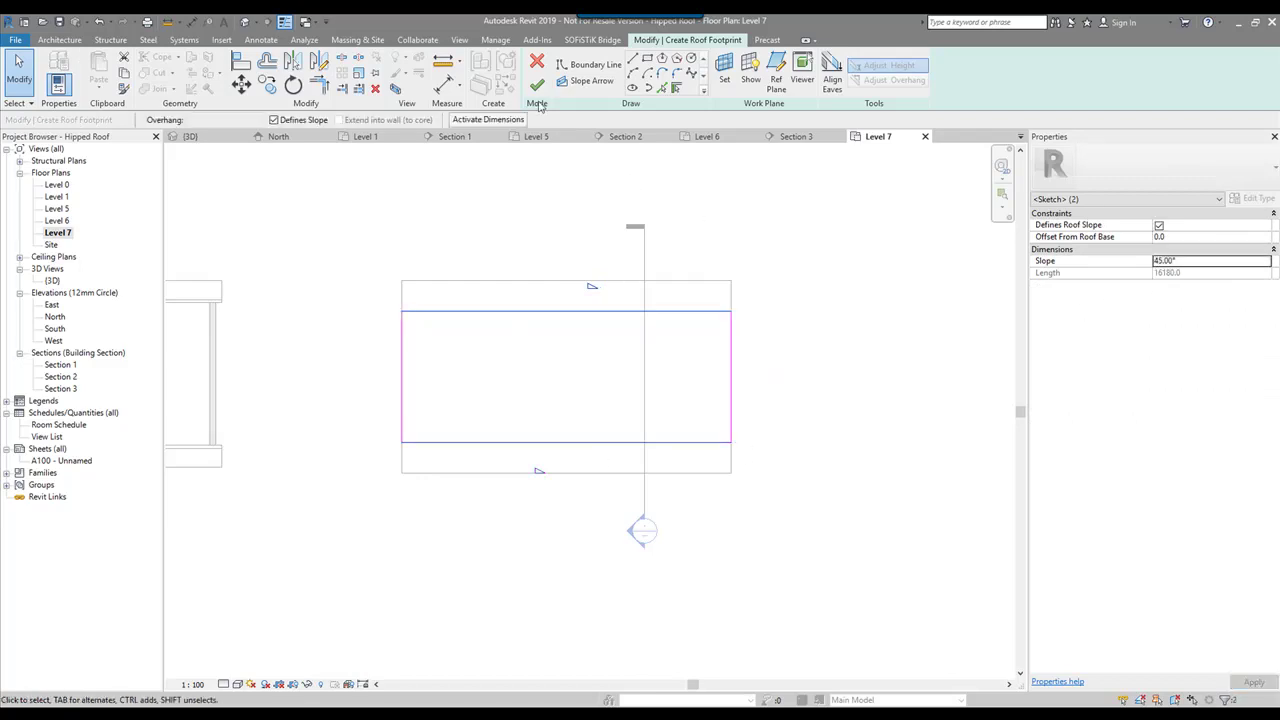
{"action": "left_click", "coordinate": [538, 87]}
{"action": "left_click", "coordinate": [505, 210]}
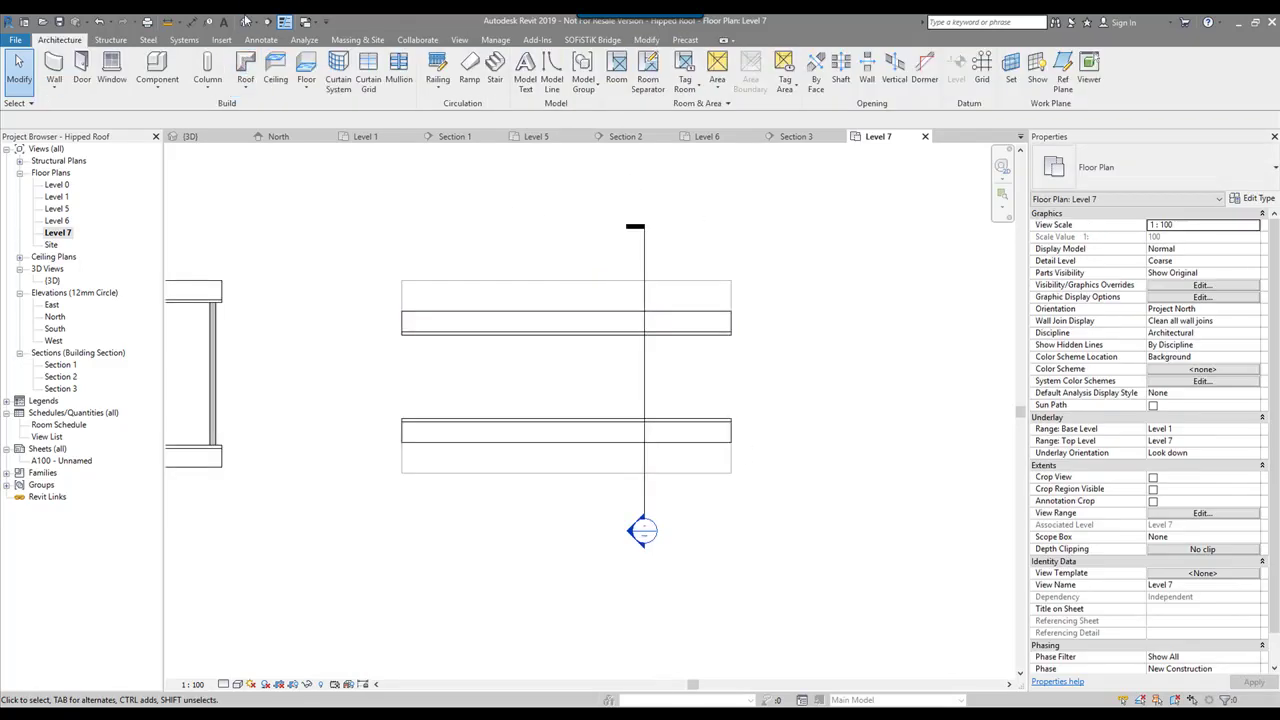
In Section 3, move the upper roof straight down so its outer top corner meets the inner top corner of the lower roof strip.
{"action": "left_click", "coordinate": [245, 22]}
{"action": "middle_click_drag", "start_coordinate": [744, 287], "coordinate": [652, 213], "text": "shift"}
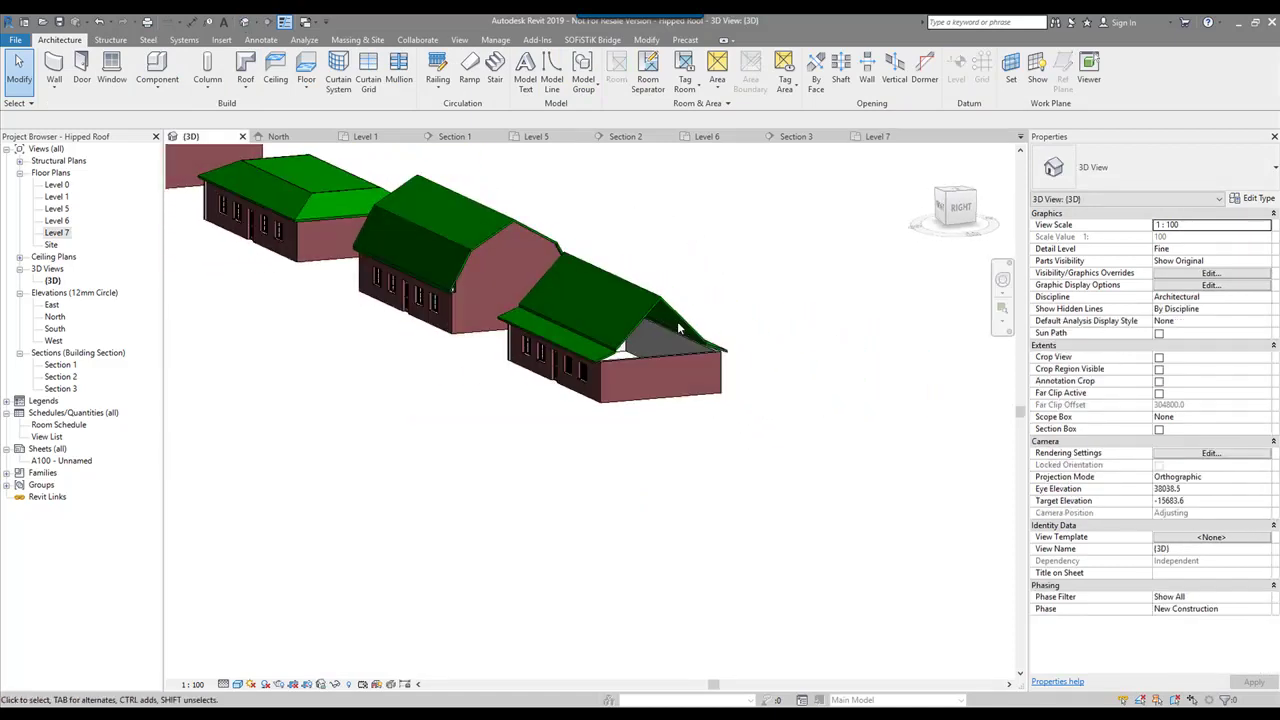
{"action": "scroll", "coordinate": [664, 358], "scroll_direction": "up", "scroll_amount": 2}
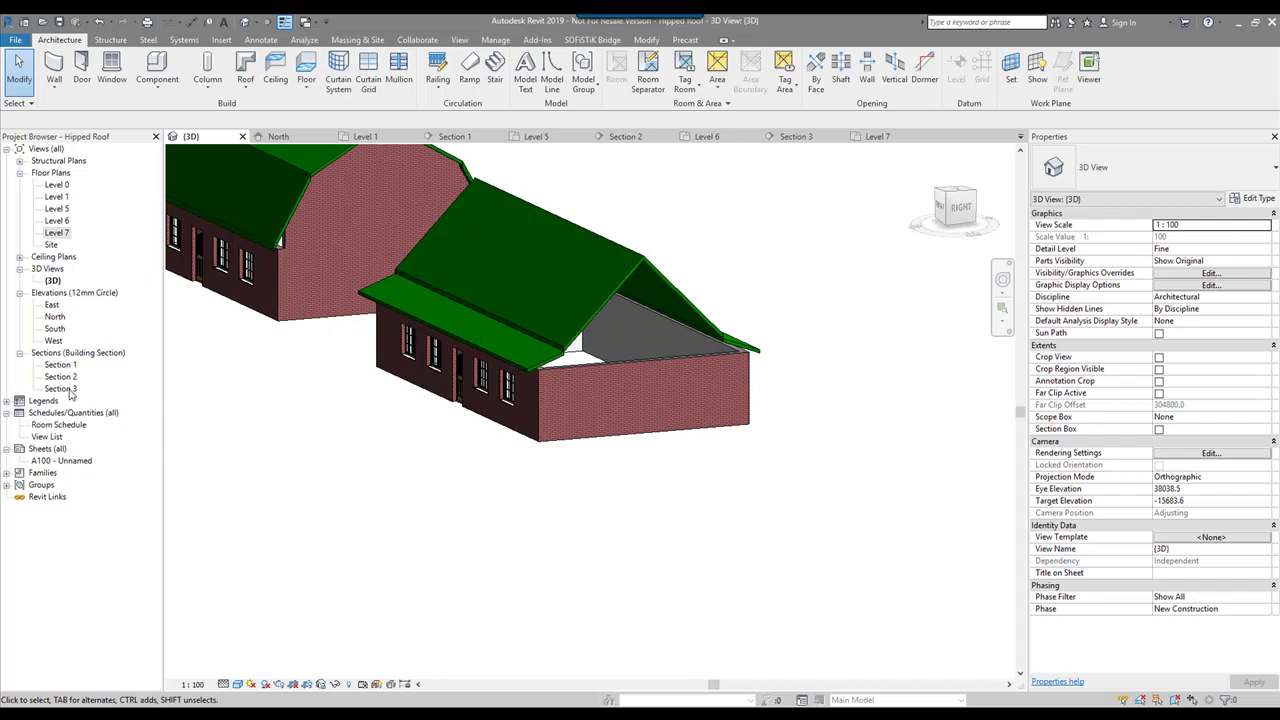
{"action": "double_click", "coordinate": [70, 390]}
{"action": "left_click", "coordinate": [468, 303]}
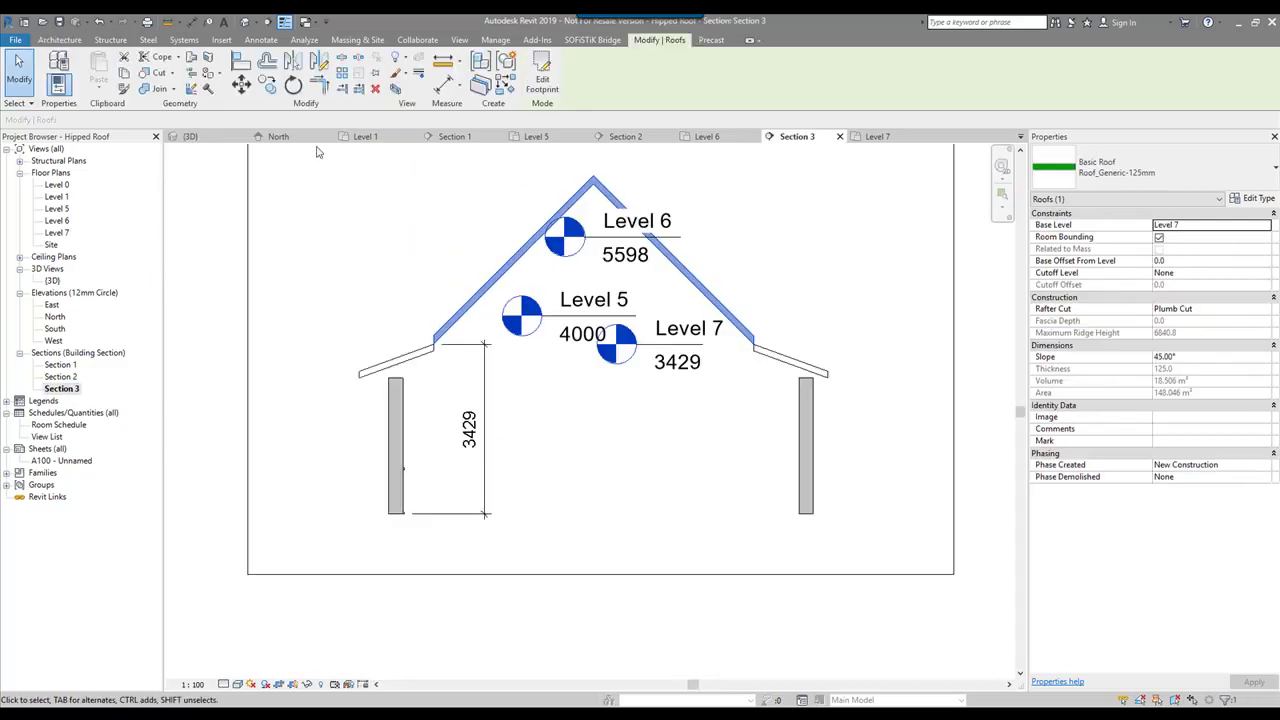
{"action": "left_click", "coordinate": [241, 84]}
{"action": "scroll", "coordinate": [432, 360], "scroll_direction": "up", "scroll_amount": 5}
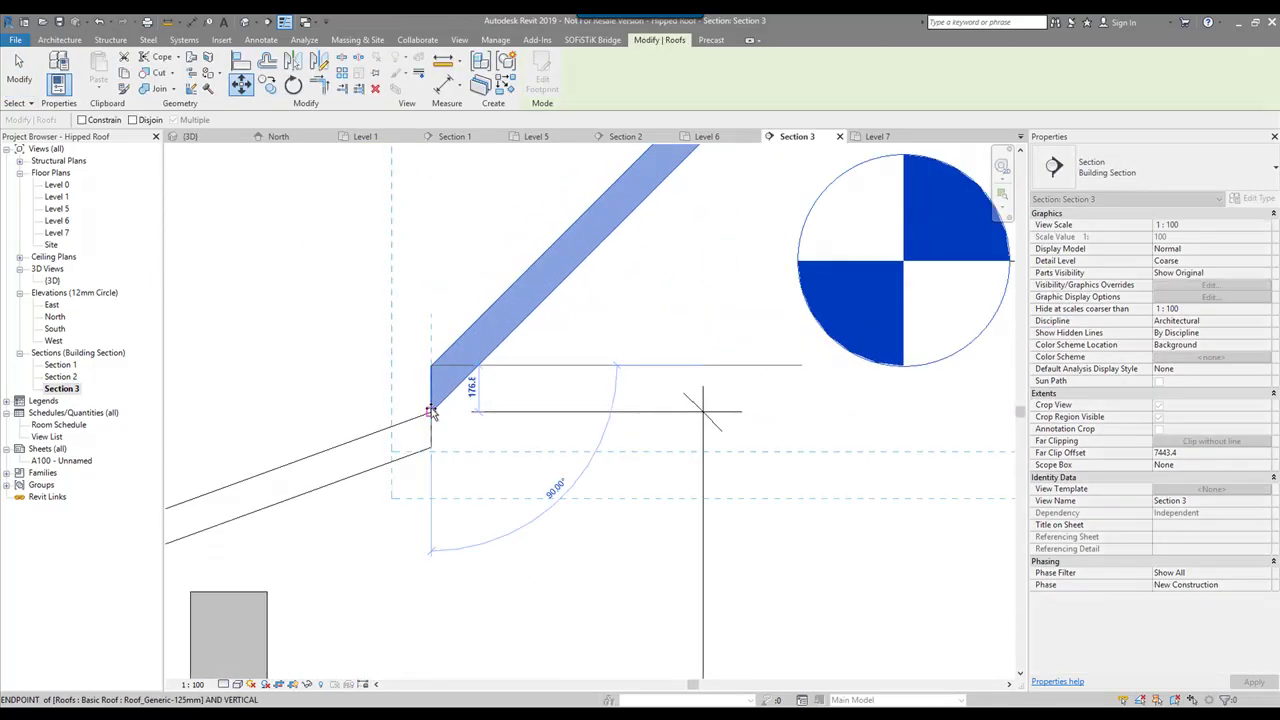
{"action": "left_click", "coordinate": [431, 411]}
{"action": "scroll", "coordinate": [229, 283], "scroll_direction": "down", "scroll_amount": 1}
In the 3D view, attach the top of the building's open gable wall to the upper roof and the adjoining lower roof strips.
{"action": "double_click", "coordinate": [53, 281]}
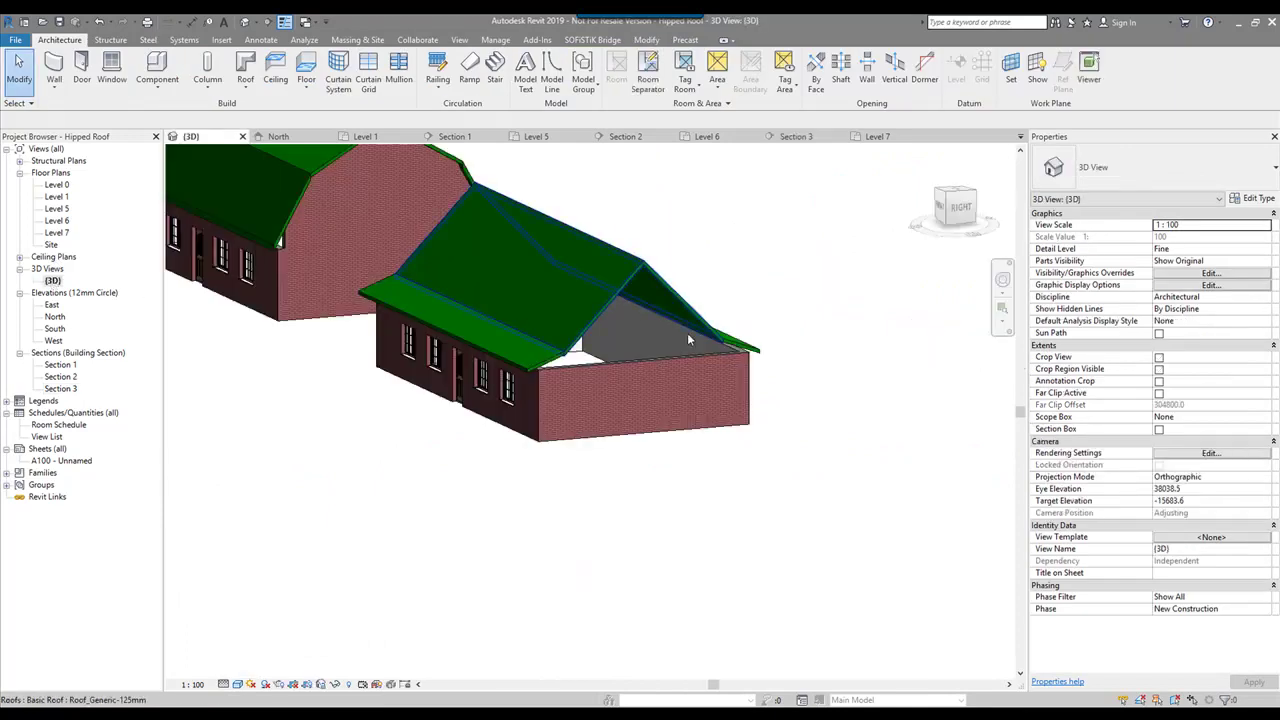
{"action": "scroll", "coordinate": [687, 340], "scroll_direction": "down", "scroll_amount": 3}
{"action": "left_click", "coordinate": [792, 398]}
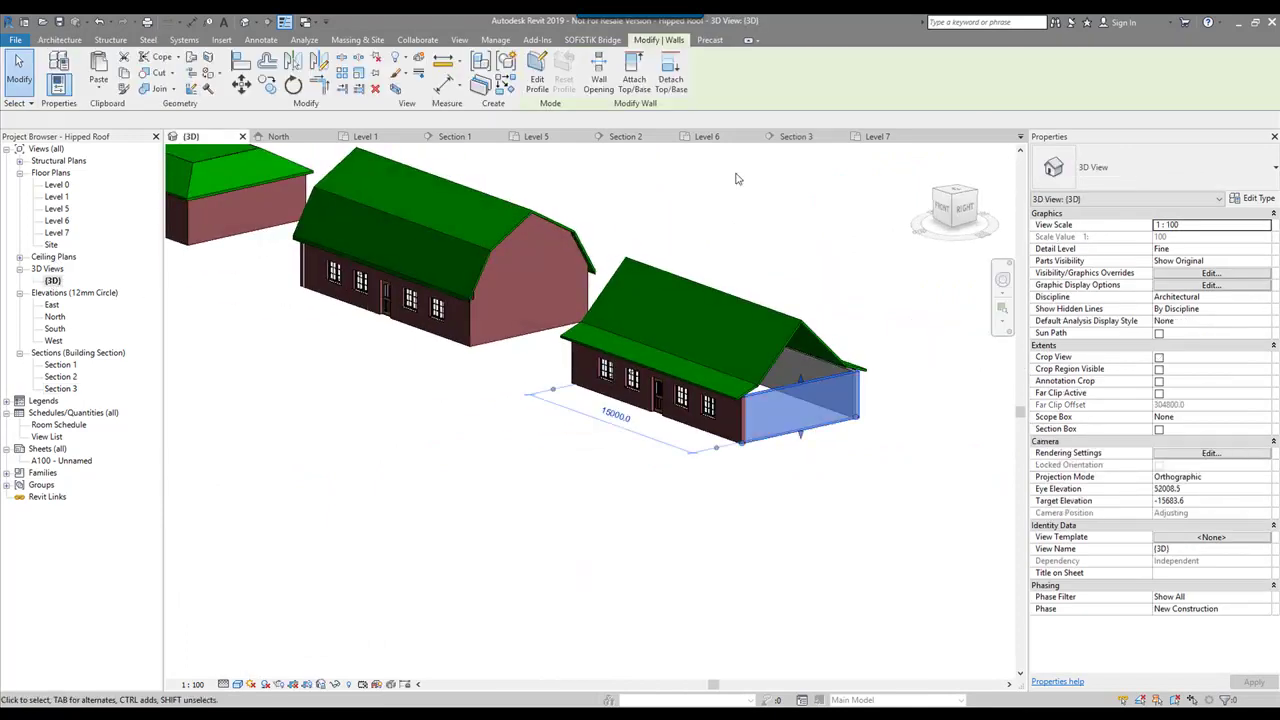
{"action": "left_click", "coordinate": [645, 88]}
{"action": "left_click", "coordinate": [700, 305]}
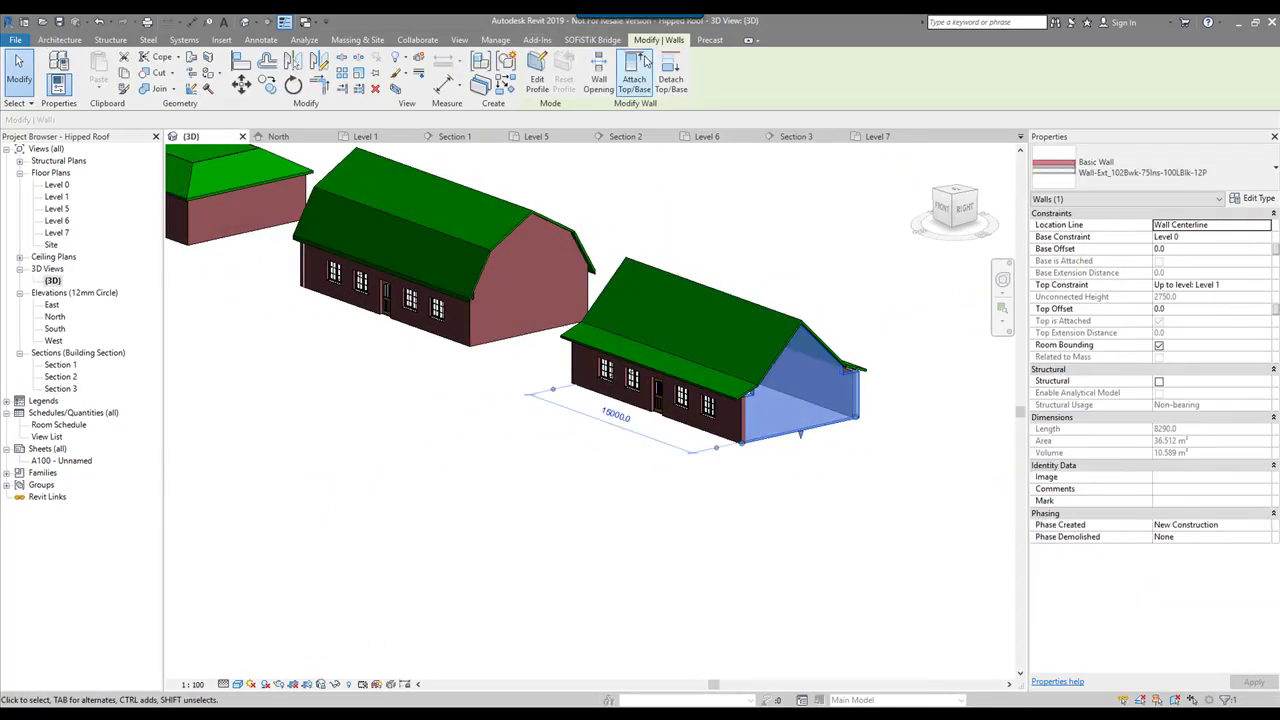
{"action": "scroll", "coordinate": [595, 205], "scroll_direction": "up", "scroll_amount": 4}
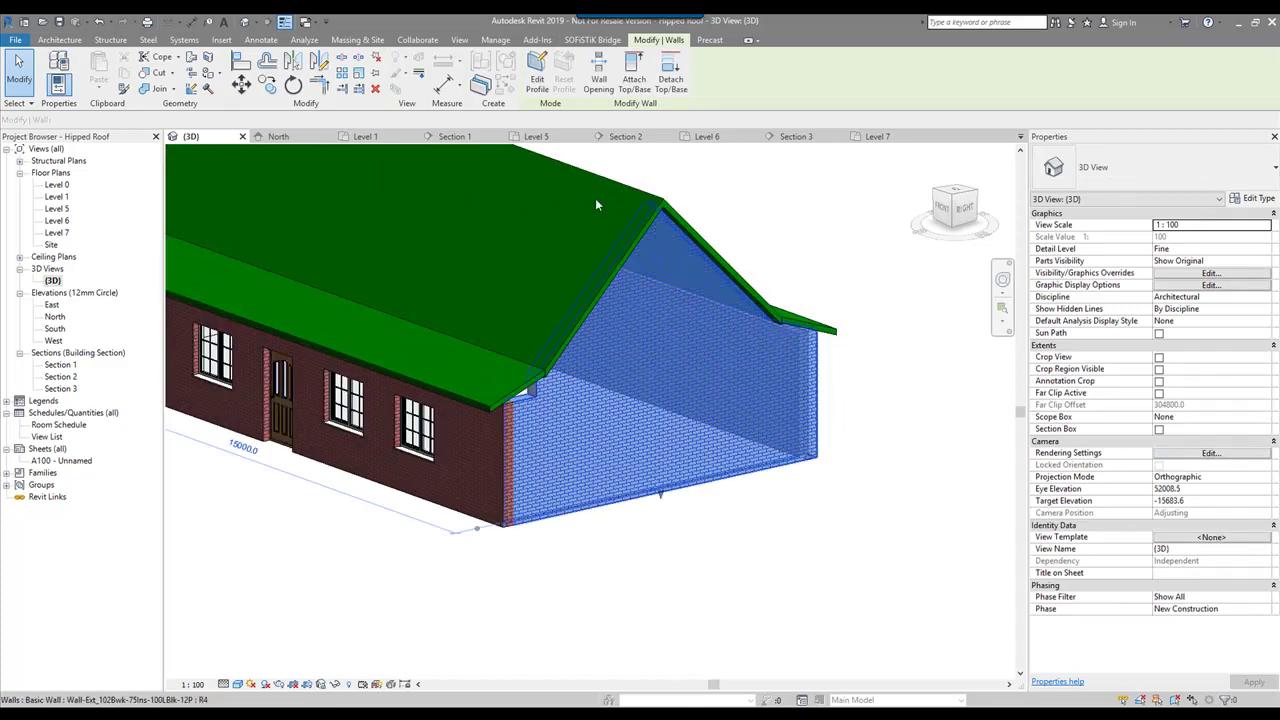
{"action": "left_click", "coordinate": [622, 88]}
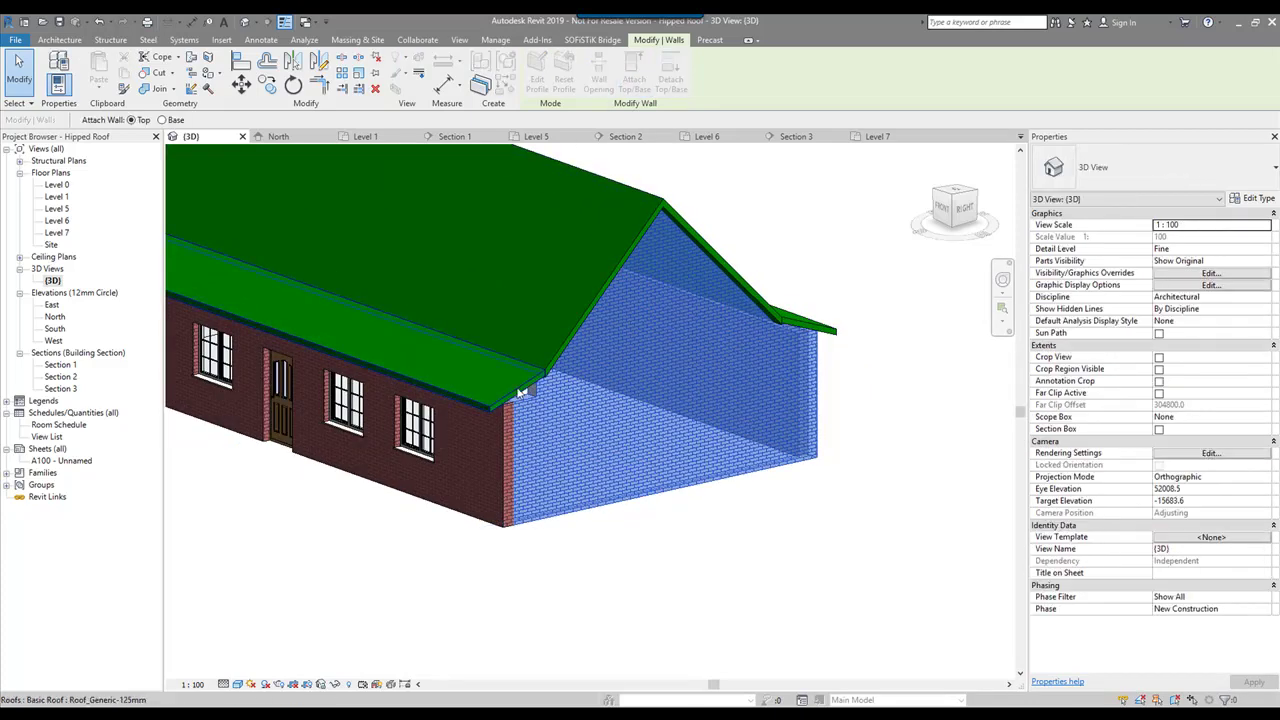
{"action": "left_click", "coordinate": [518, 392]}
Attach the top of the opposite gable wall to the upper roof and both lower roof strips.
{"action": "scroll", "coordinate": [706, 472], "scroll_direction": "down", "scroll_amount": 3}
{"action": "middle_click_drag", "start_coordinate": [515, 537], "coordinate": [826, 556], "text": "shift"}
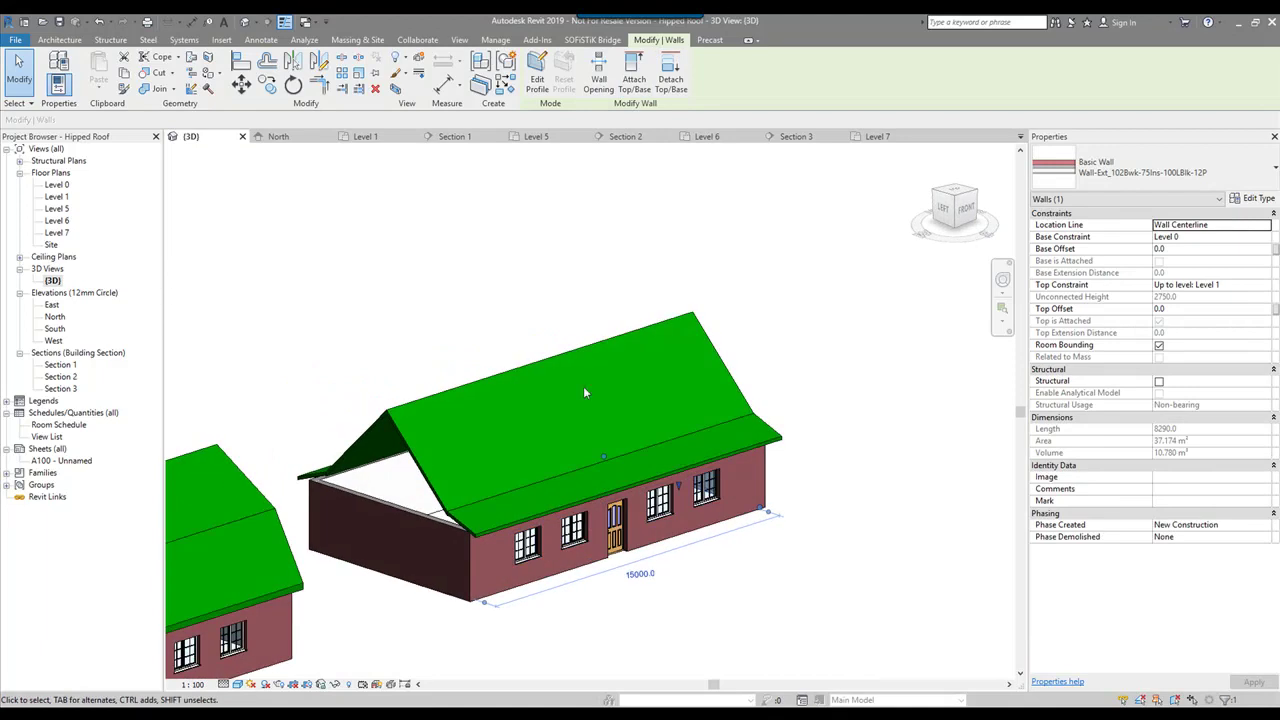
{"action": "key", "text": "Escape"}
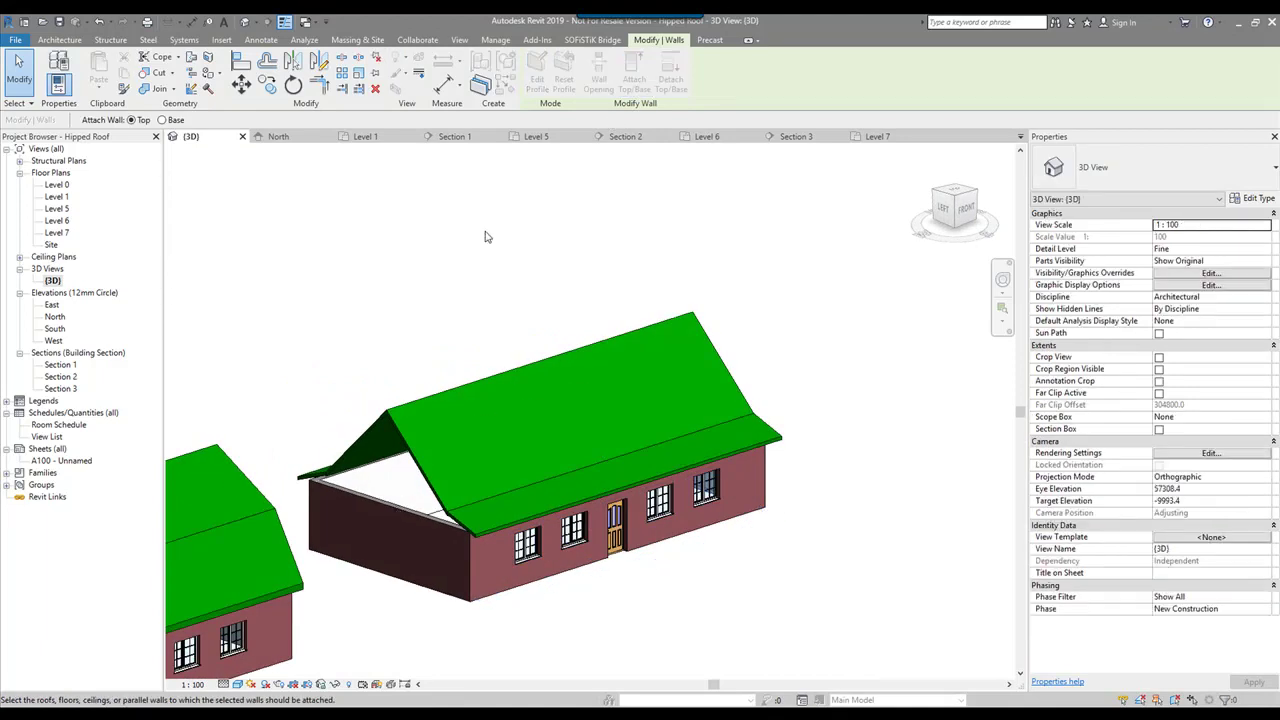
{"action": "left_click", "coordinate": [378, 511]}
{"action": "left_click", "coordinate": [622, 80]}
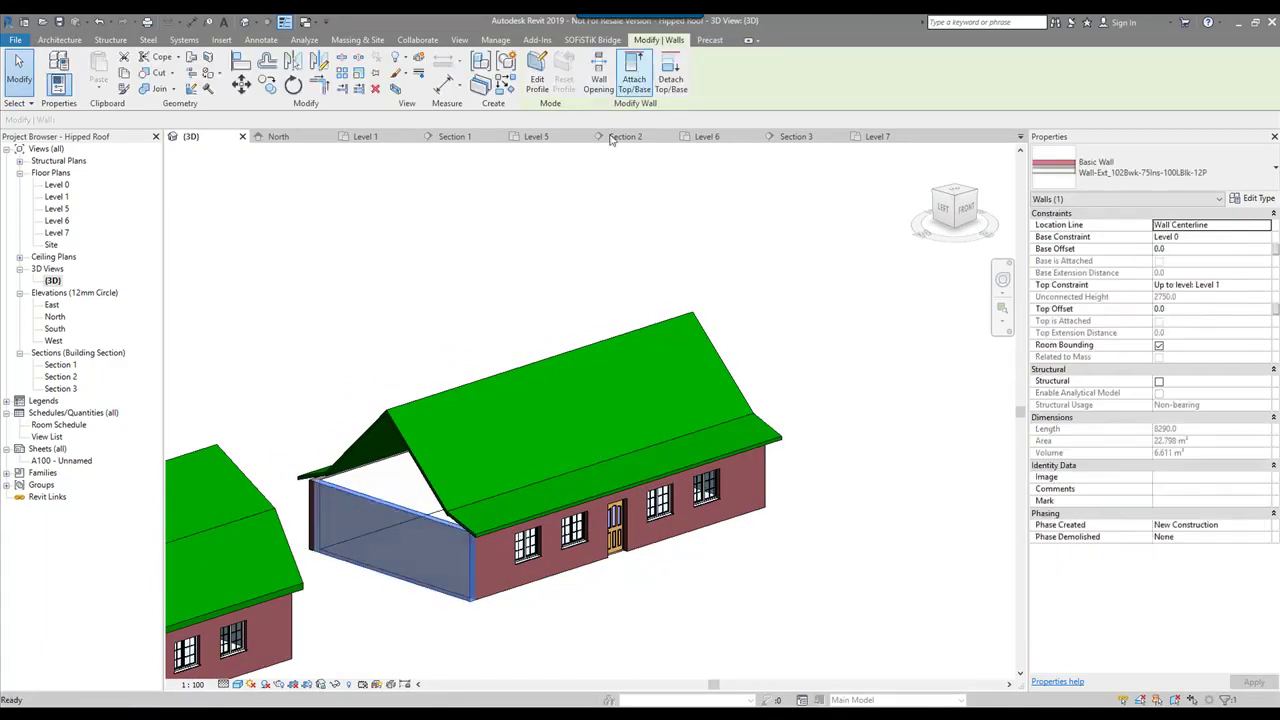
{"action": "left_click", "coordinate": [411, 450]}
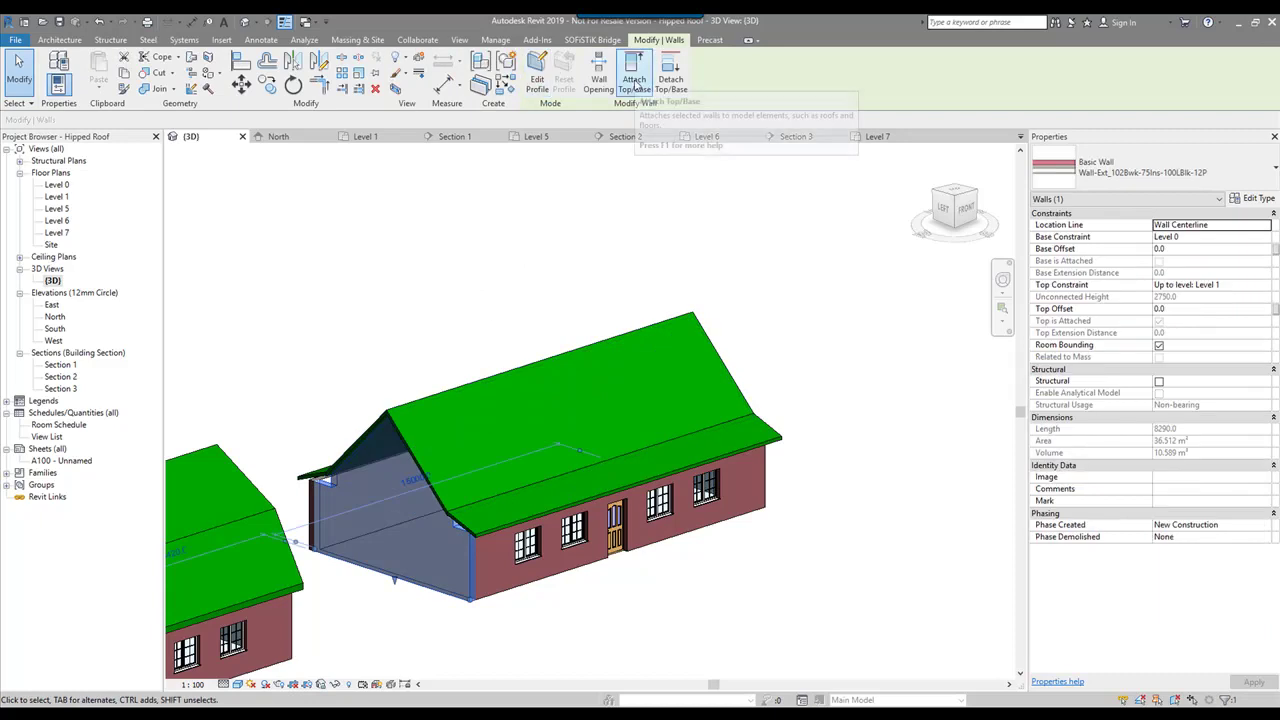
{"action": "left_click", "coordinate": [638, 84]}
{"action": "left_click", "coordinate": [480, 509]}
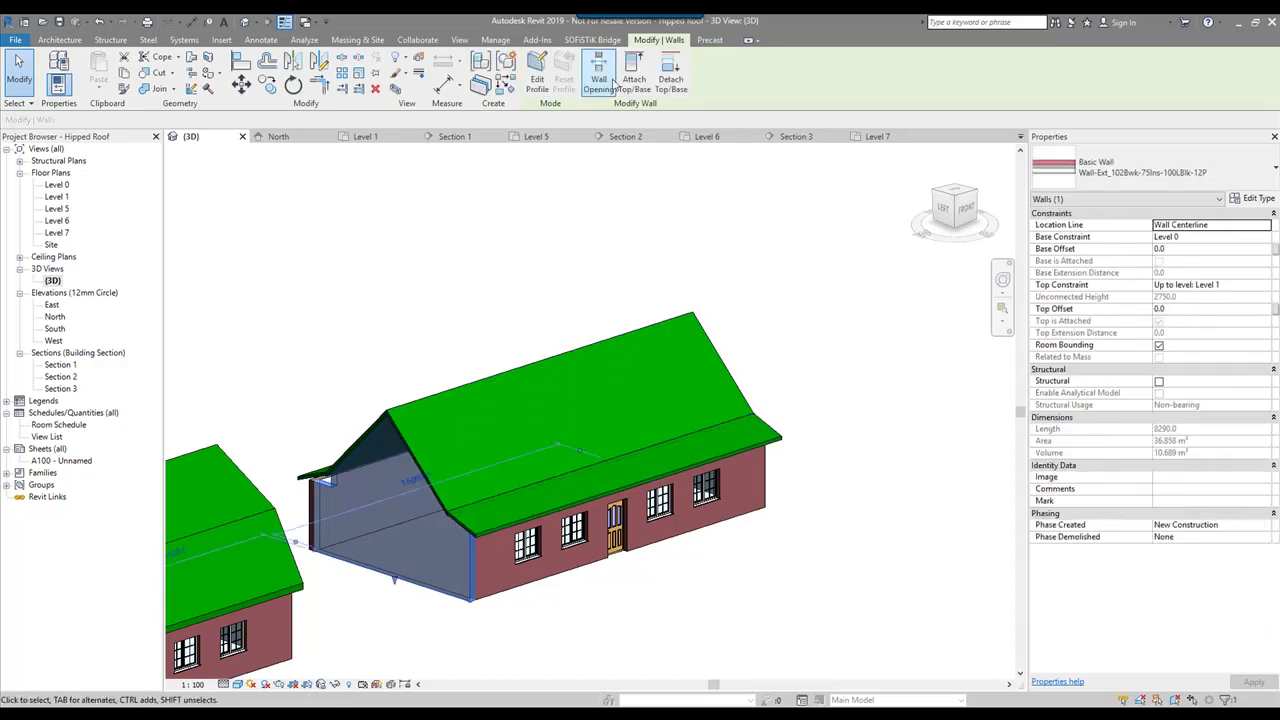
{"action": "left_click", "coordinate": [467, 263]}
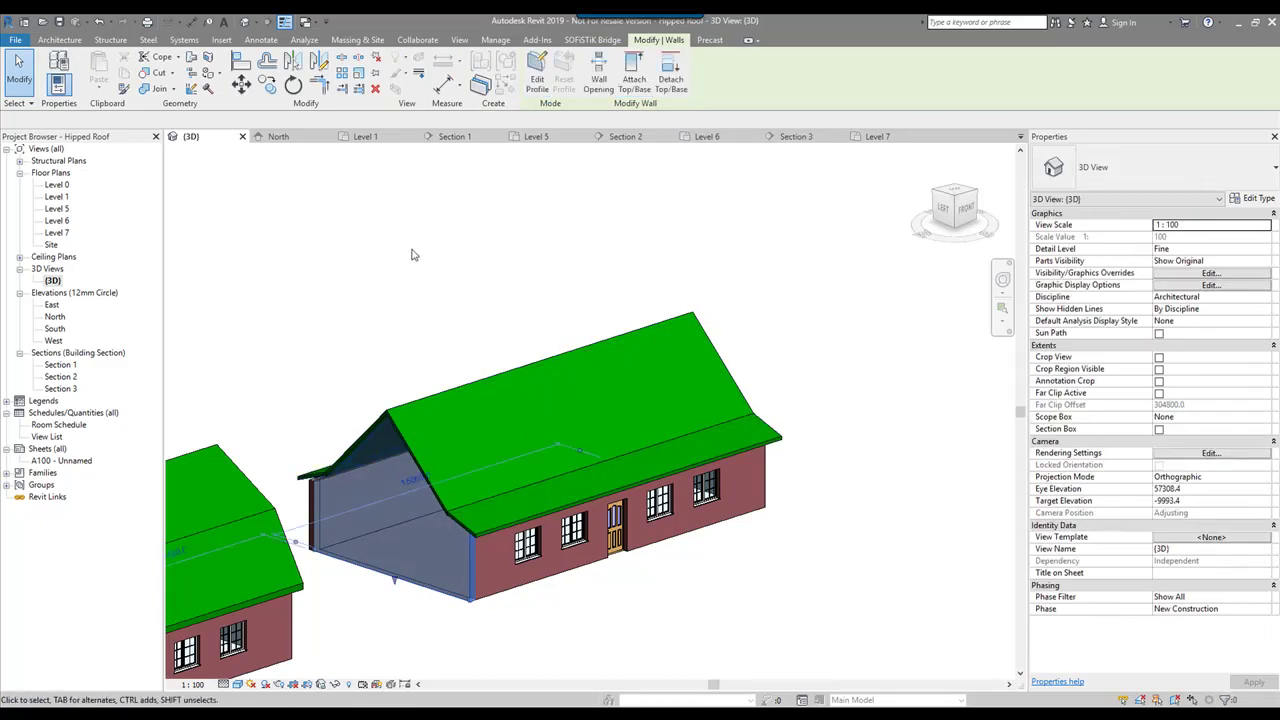
Edit the neighbouring gambrel's upper roof footprint, making its short gable edge define a slope with a 1200 mm offset from the roof base.
{"action": "scroll", "coordinate": [664, 287], "scroll_direction": "down", "scroll_amount": 4}
{"action": "middle_click_drag", "start_coordinate": [668, 294], "coordinate": [700, 455], "text": "shift"}
{"action": "scroll", "coordinate": [660, 316], "scroll_direction": "up", "scroll_amount": 5}
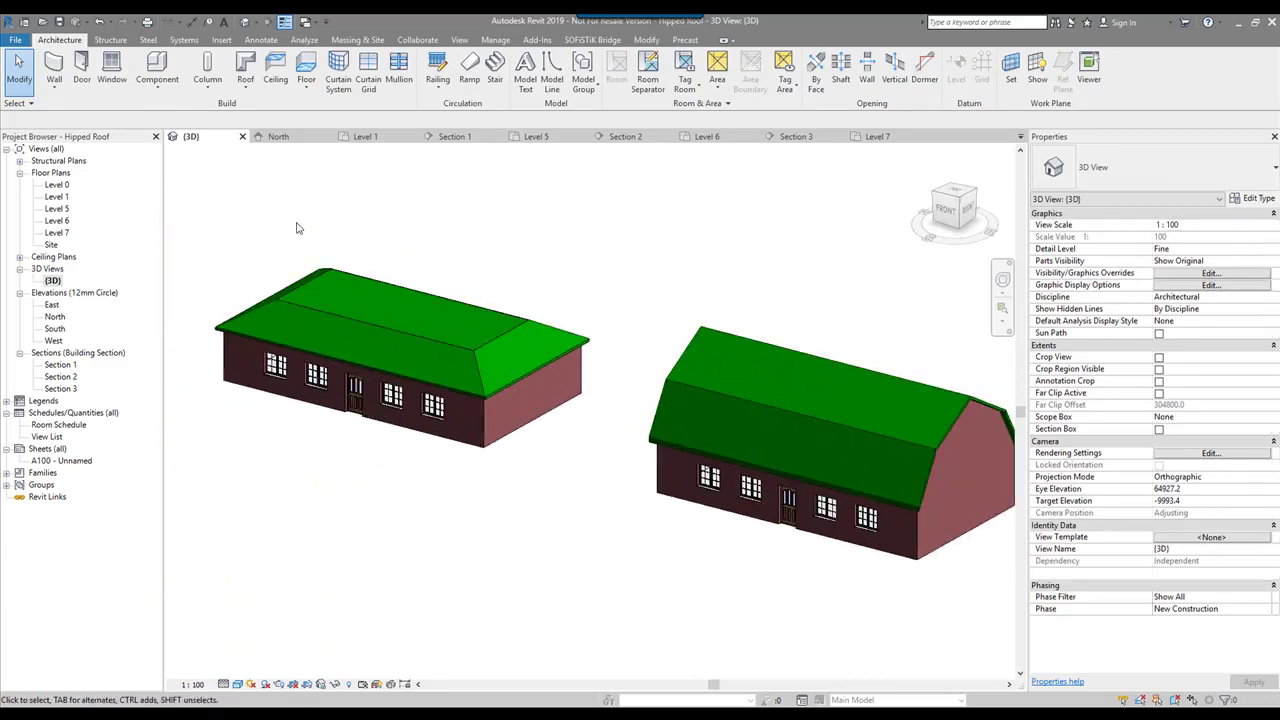
{"action": "scroll", "coordinate": [660, 316], "scroll_direction": "up", "scroll_amount": 3}
{"action": "left_click", "coordinate": [708, 317]}
{"action": "middle_click_drag", "start_coordinate": [708, 317], "coordinate": [624, 293]}
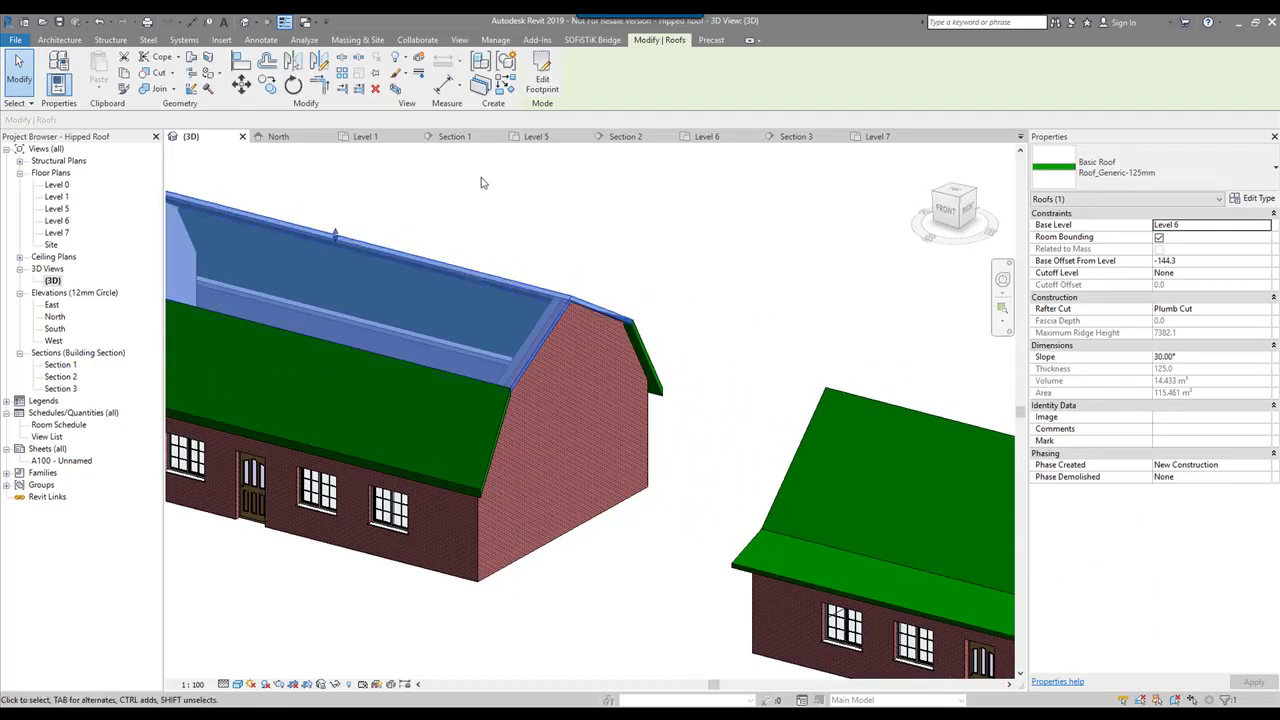
{"action": "left_click", "coordinate": [545, 91]}
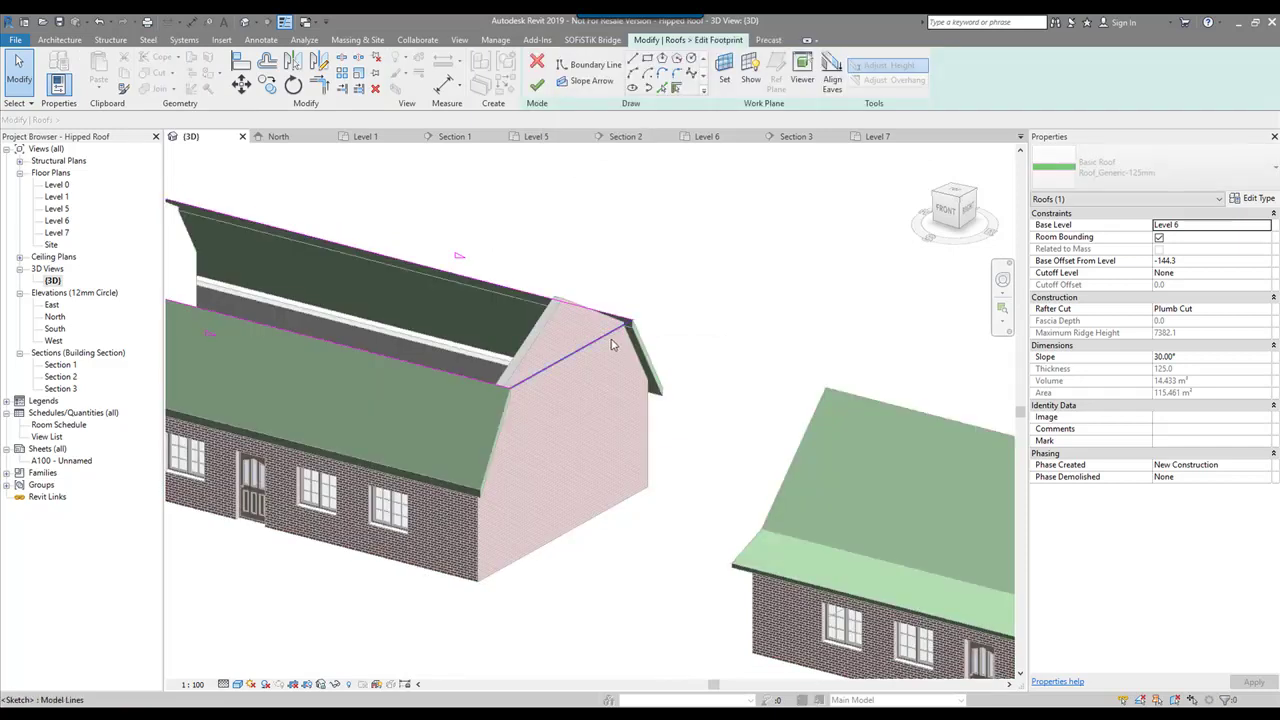
{"action": "left_click", "coordinate": [610, 340]}
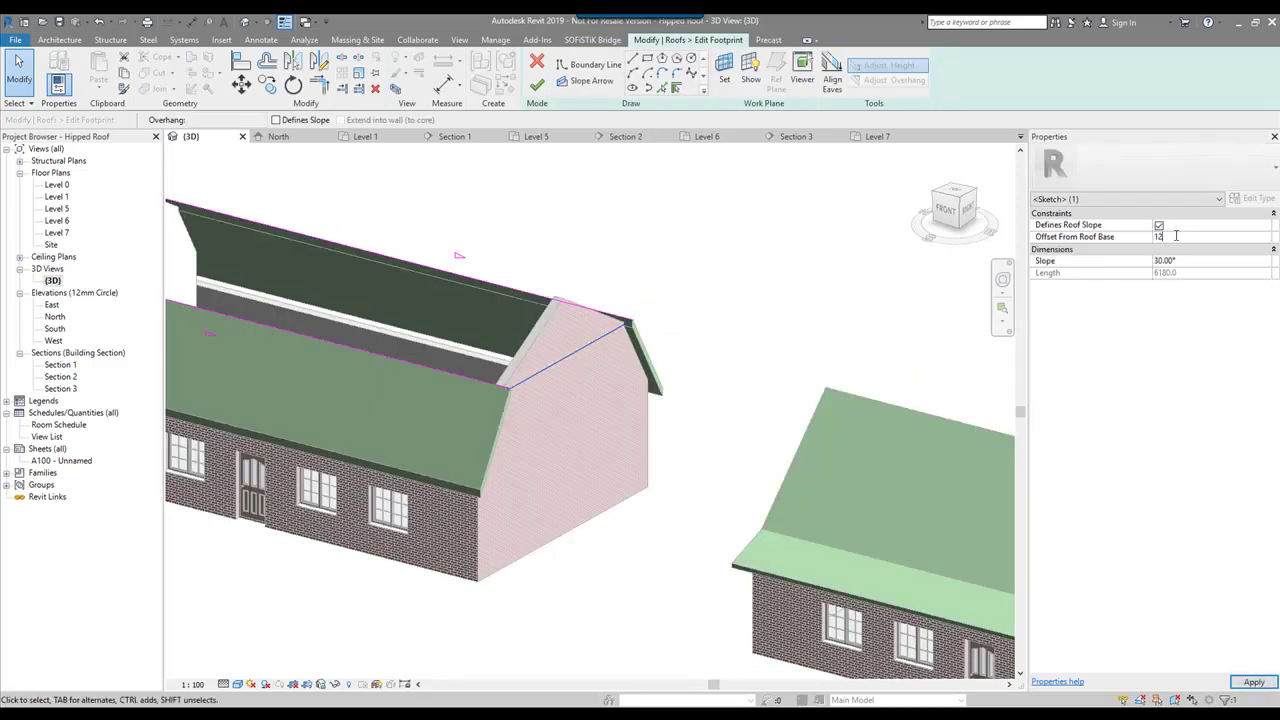
{"action": "left_click", "coordinate": [537, 85]}
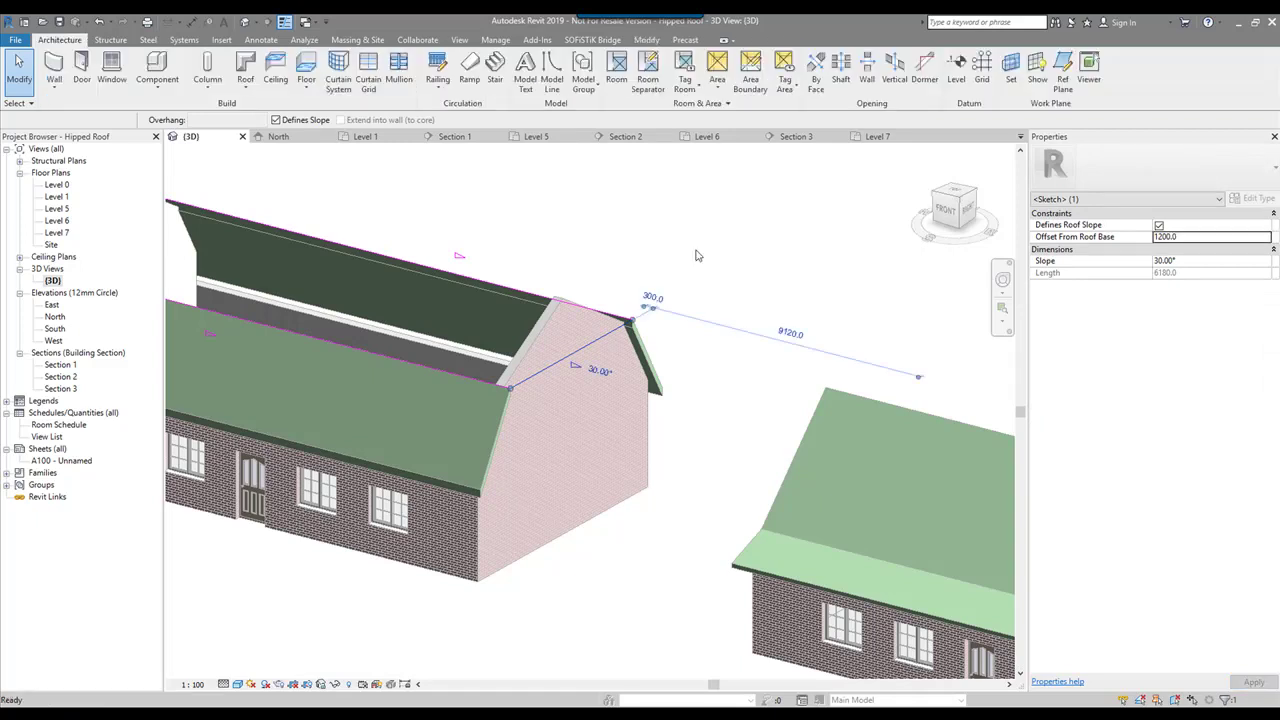
{"action": "left_click", "coordinate": [632, 191]}
Examine the finished row of buildings in 3D and compare their different roof shapes.
{"action": "scroll", "coordinate": [682, 288], "scroll_direction": "down", "scroll_amount": 1}
{"action": "middle_click_drag", "start_coordinate": [702, 303], "coordinate": [668, 280], "text": "shift"}
{"action": "scroll", "coordinate": [693, 314], "scroll_direction": "down", "scroll_amount": 3}
{"action": "middle_click_drag", "start_coordinate": [500, 290], "coordinate": [726, 363]}
{"action": "scroll", "coordinate": [722, 366], "scroll_direction": "down", "scroll_amount": 2}
{"action": "middle_click_drag", "start_coordinate": [590, 432], "coordinate": [567, 448], "text": "shift"}
{"action": "middle_click", "coordinate": [547, 440]}
{"action": "middle_click", "coordinate": [547, 440]}
{"action": "scroll", "coordinate": [268, 361], "scroll_direction": "up", "scroll_amount": 3}
{"action": "mouse_move", "coordinate": [423, 400]}
{"action": "middle_mouse_down"}
{"action": "mouse_move", "coordinate": [403, 380]}
{"action": "mouse_move", "coordinate": [416, 386]}
{"action": "middle_mouse_up"}
{"action": "scroll", "coordinate": [451, 397], "scroll_direction": "up", "scroll_amount": 5}
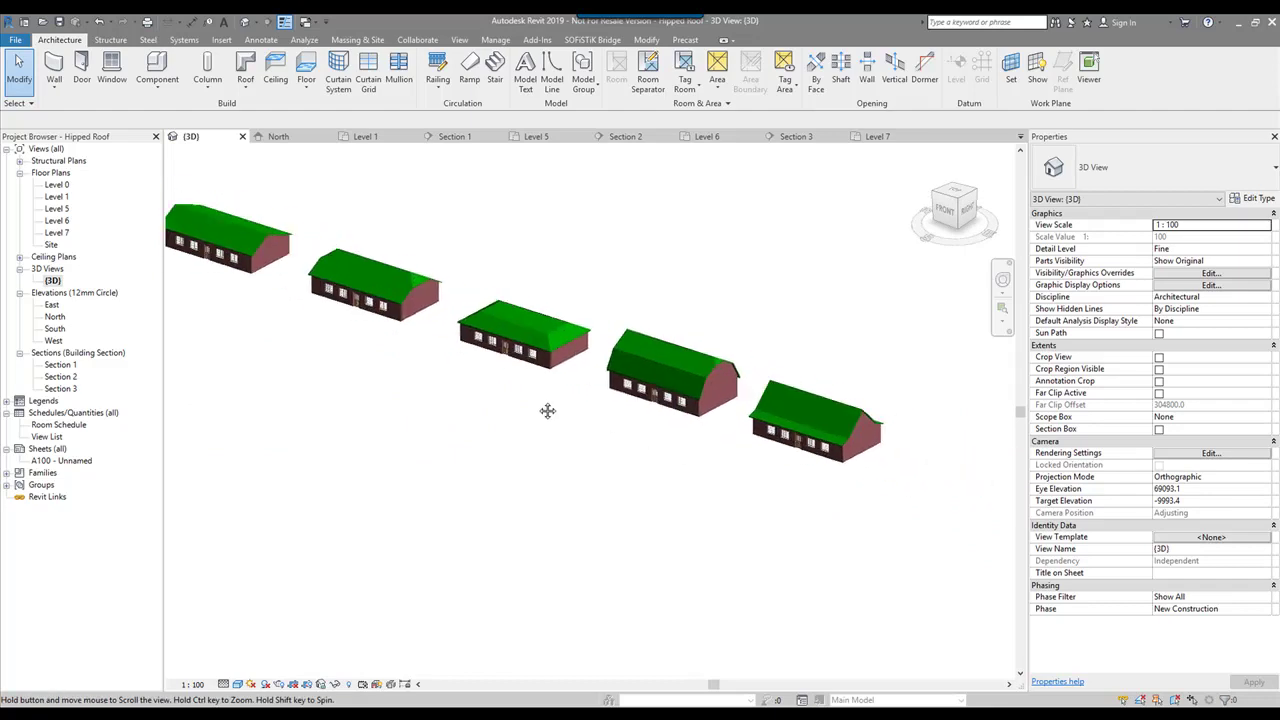